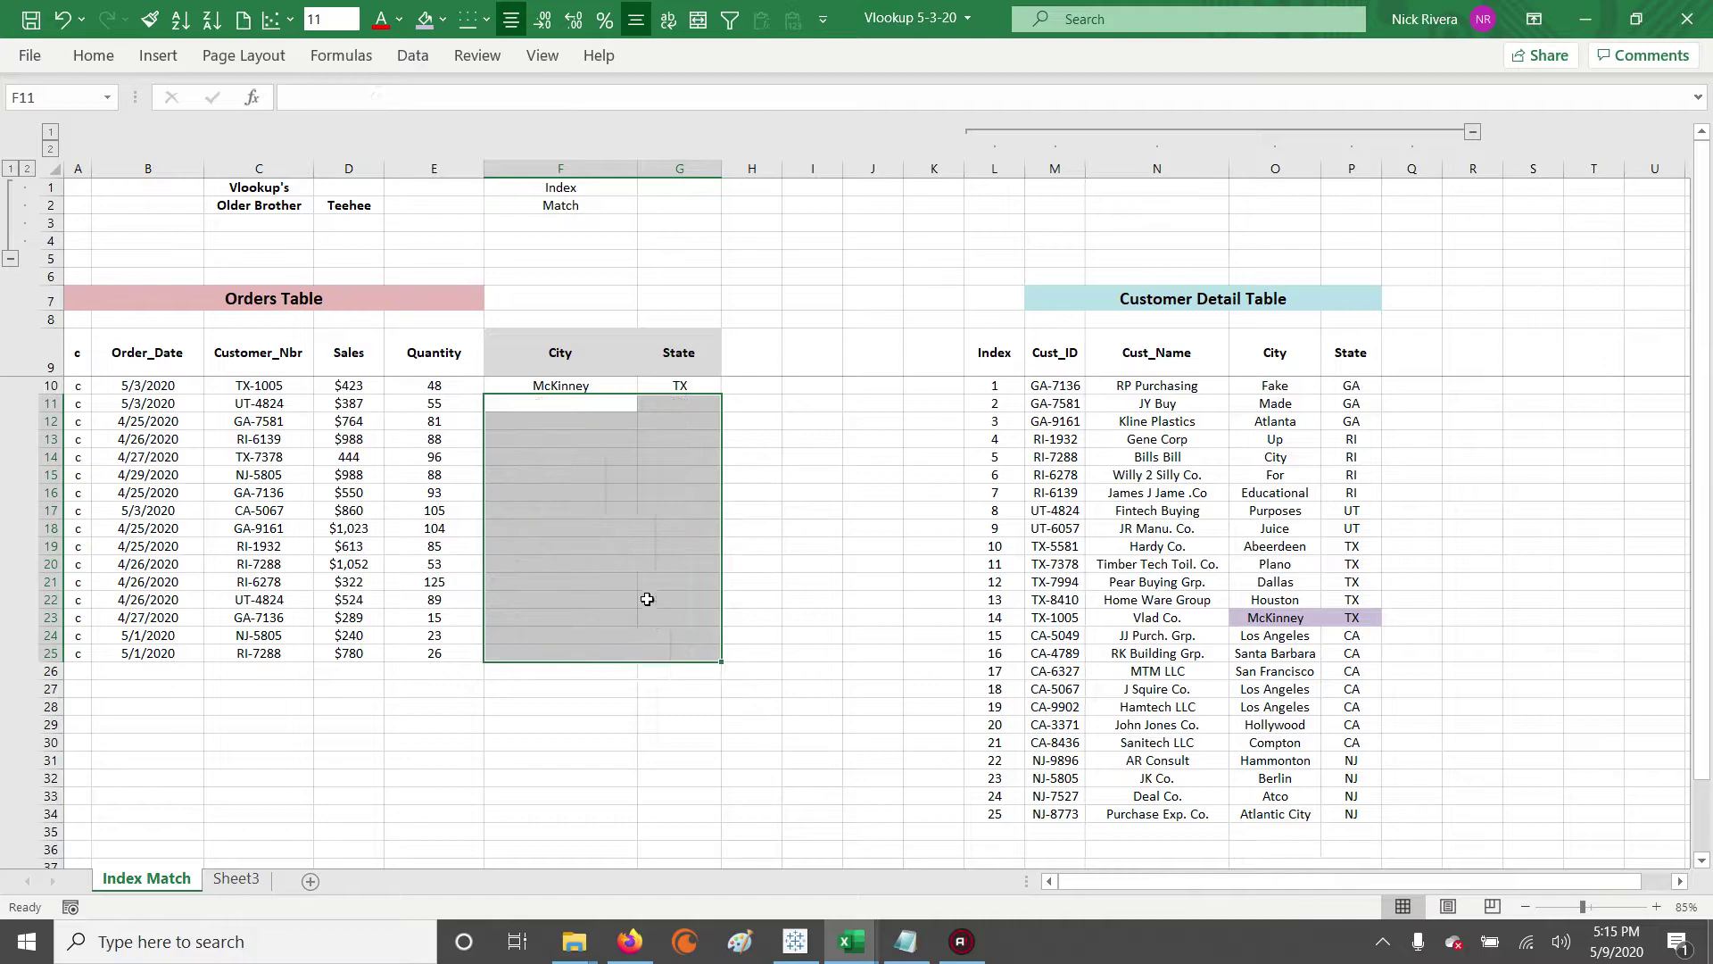
Clear the City and State results in the first order row, F10:G10.
{"action": "left_click_drag", "start_coordinate": [564, 386], "coordinate": [657, 381]}
{"action": "key", "text": "Delete"}
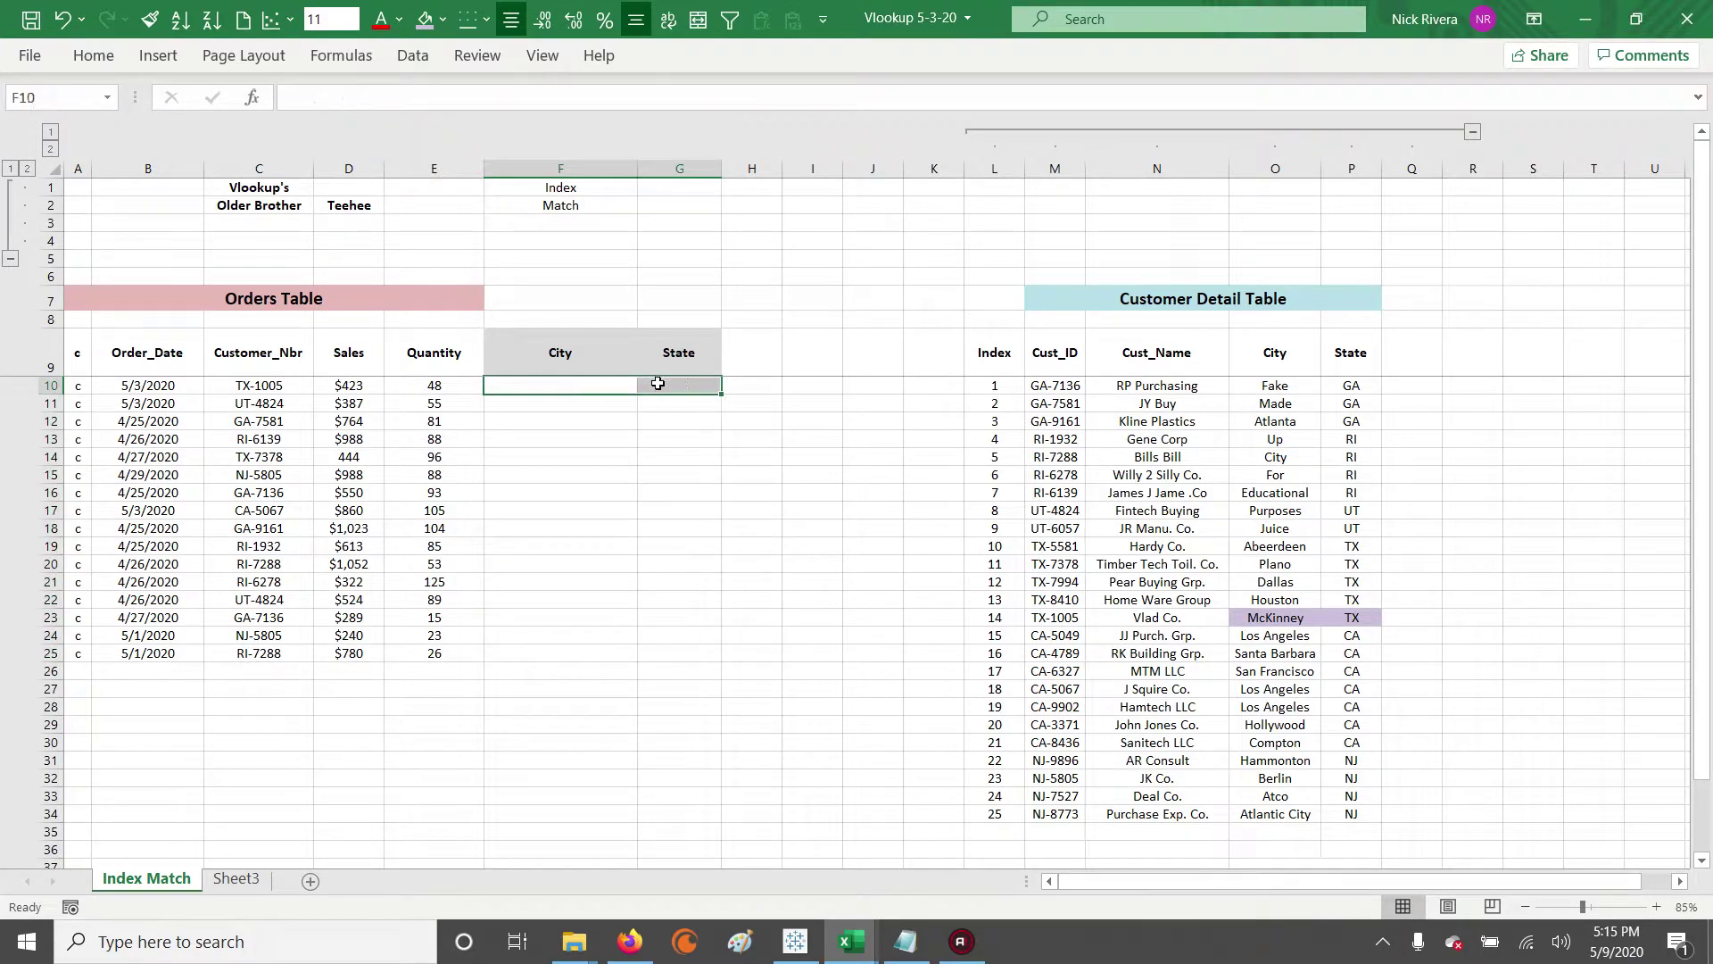
Examine the Index and Match labels in F1:F2 and the Vlookup's Older Brother note in the rows above the Orders Table.
{"action": "left_click", "coordinate": [575, 189]}
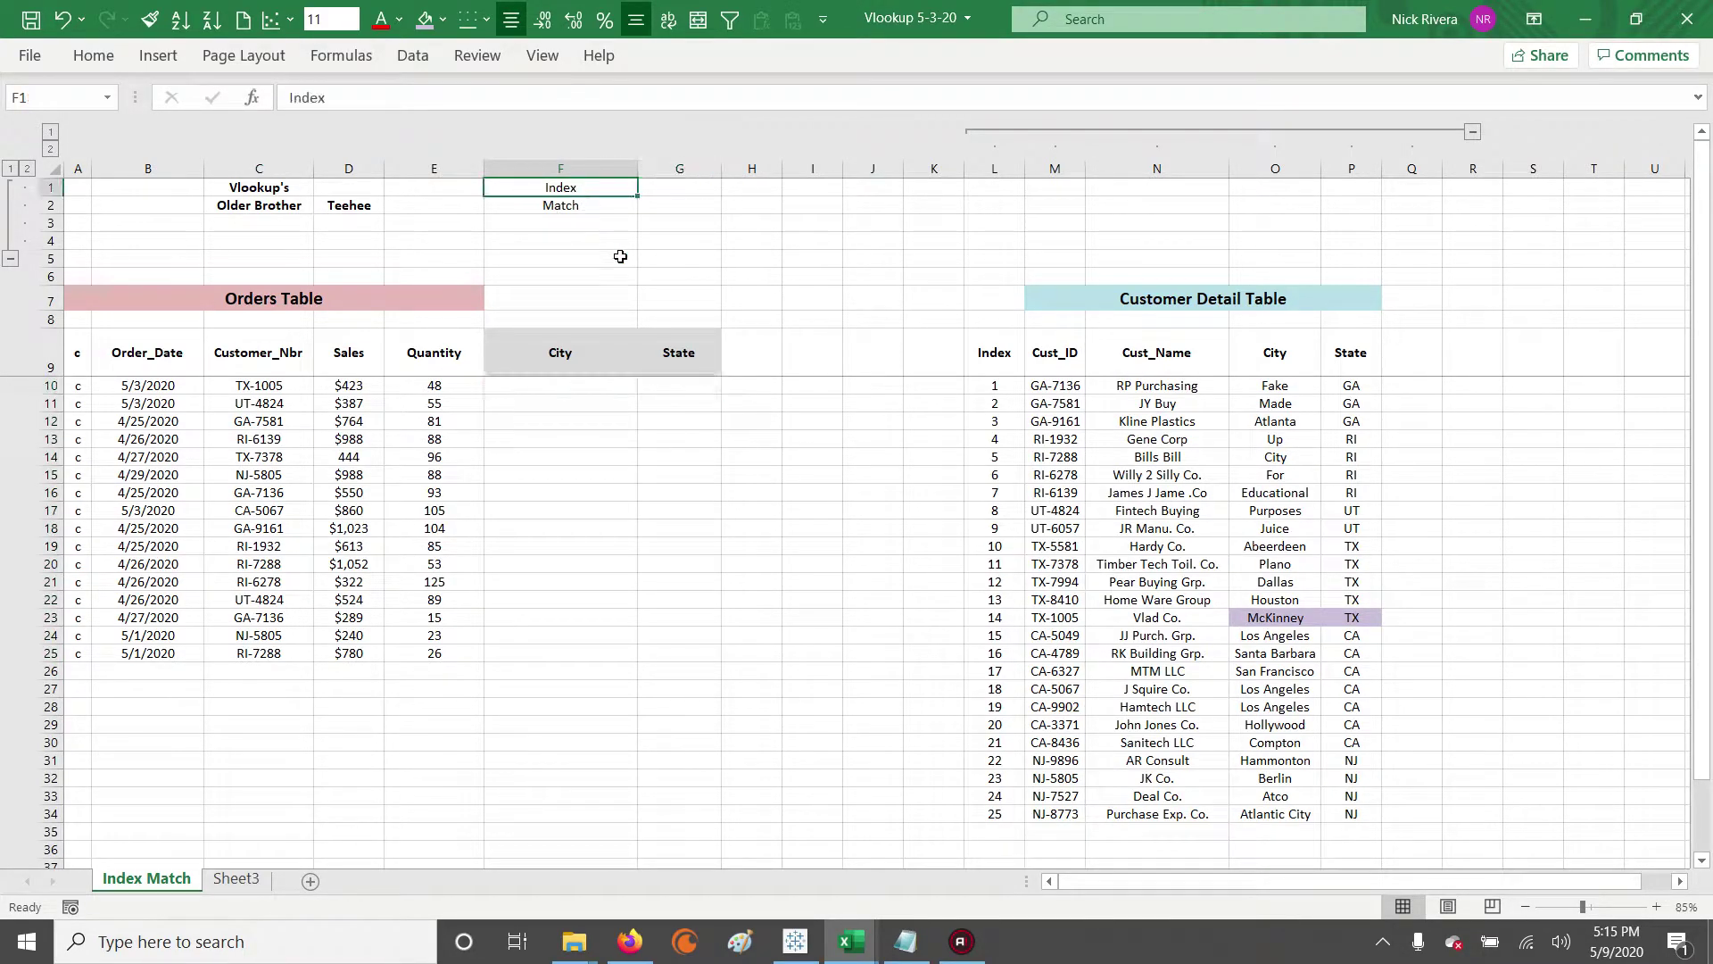
{"action": "left_click", "coordinate": [592, 206], "text": "ctrl"}
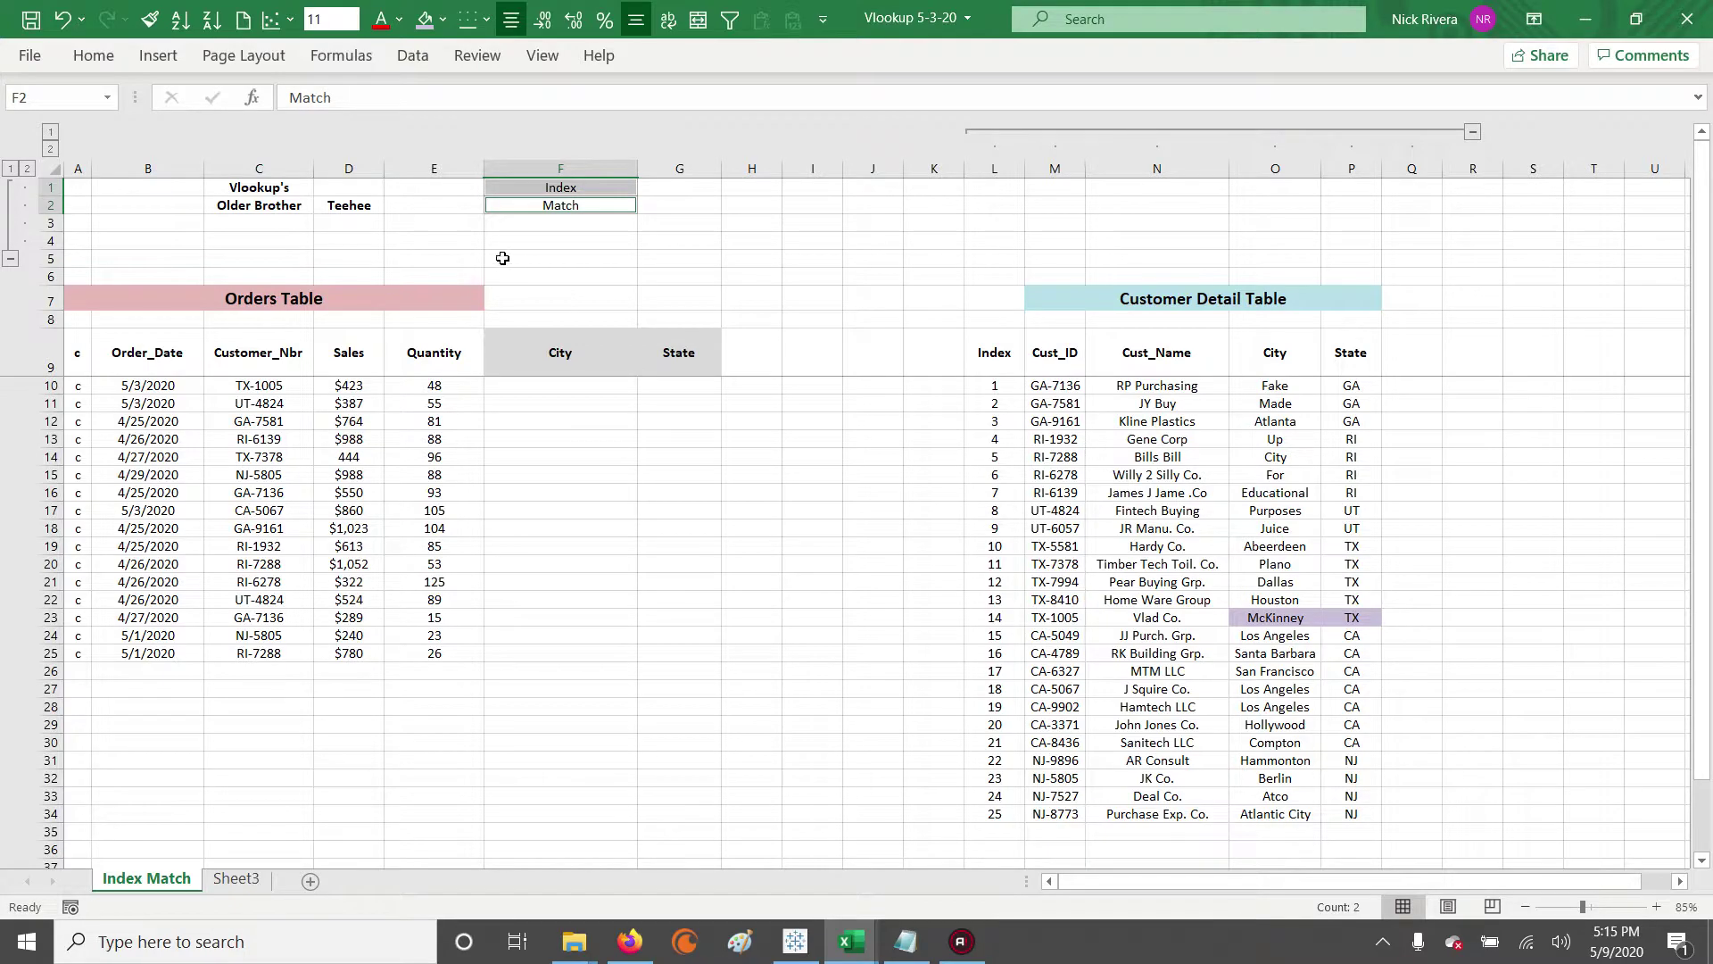
{"action": "left_click", "coordinate": [503, 258]}
{"action": "left_click", "coordinate": [611, 190]}
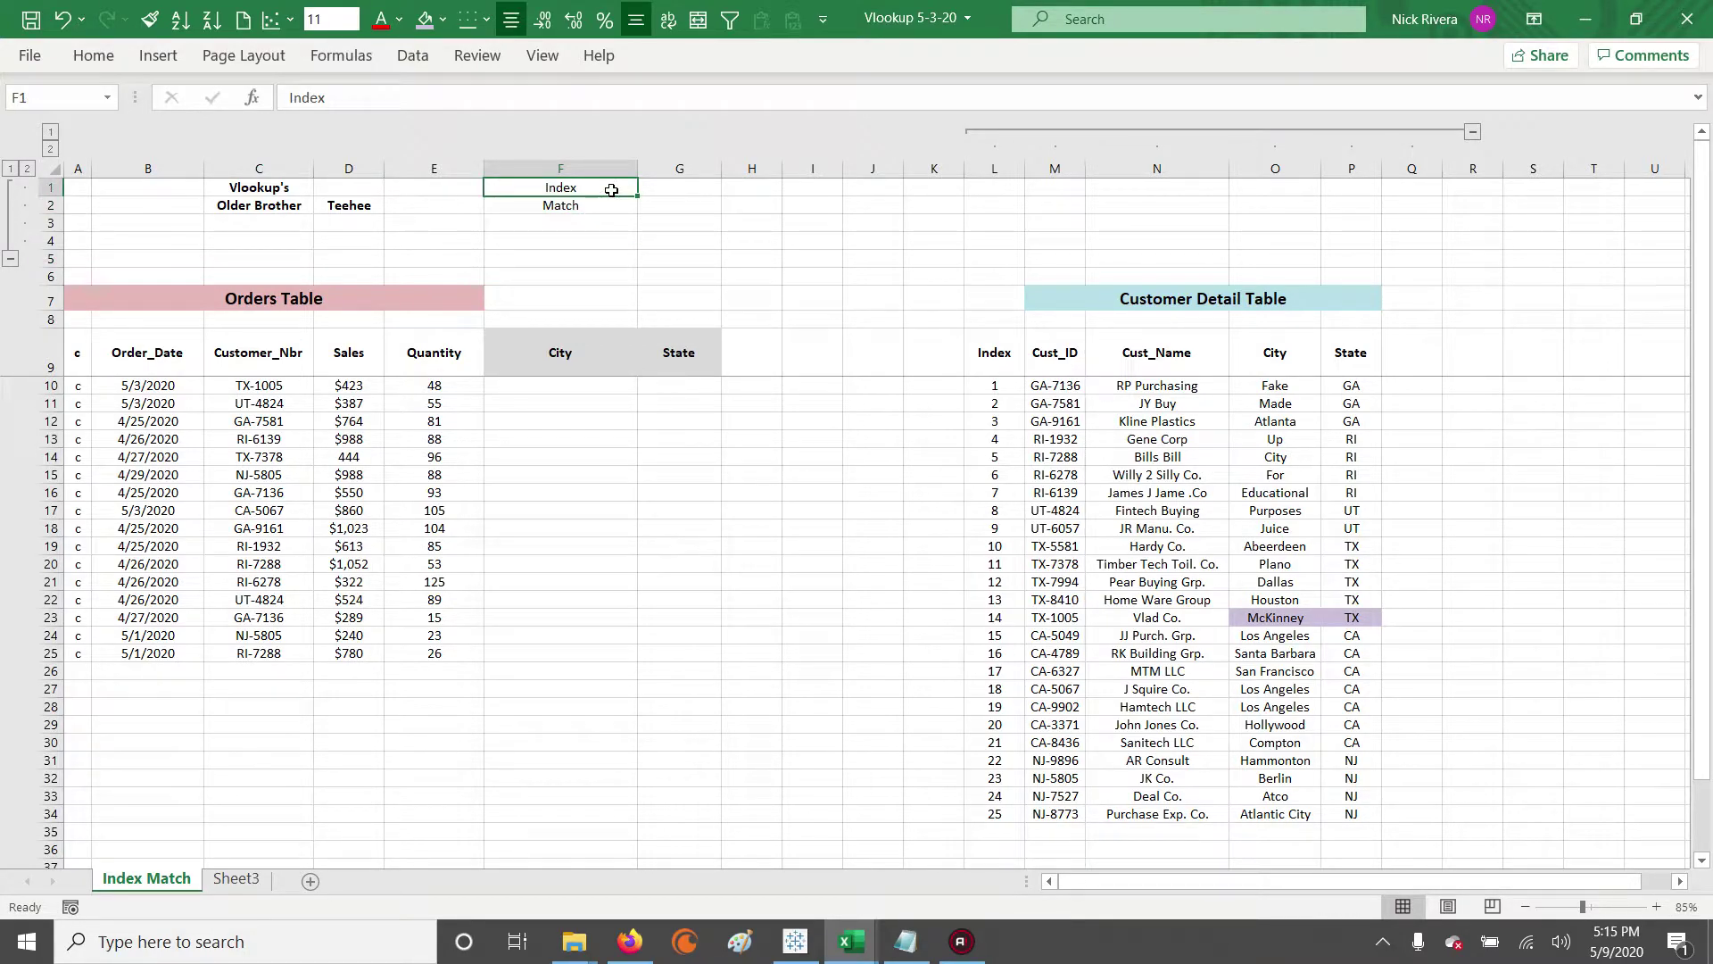
{"action": "left_click", "coordinate": [556, 206], "text": "ctrl"}
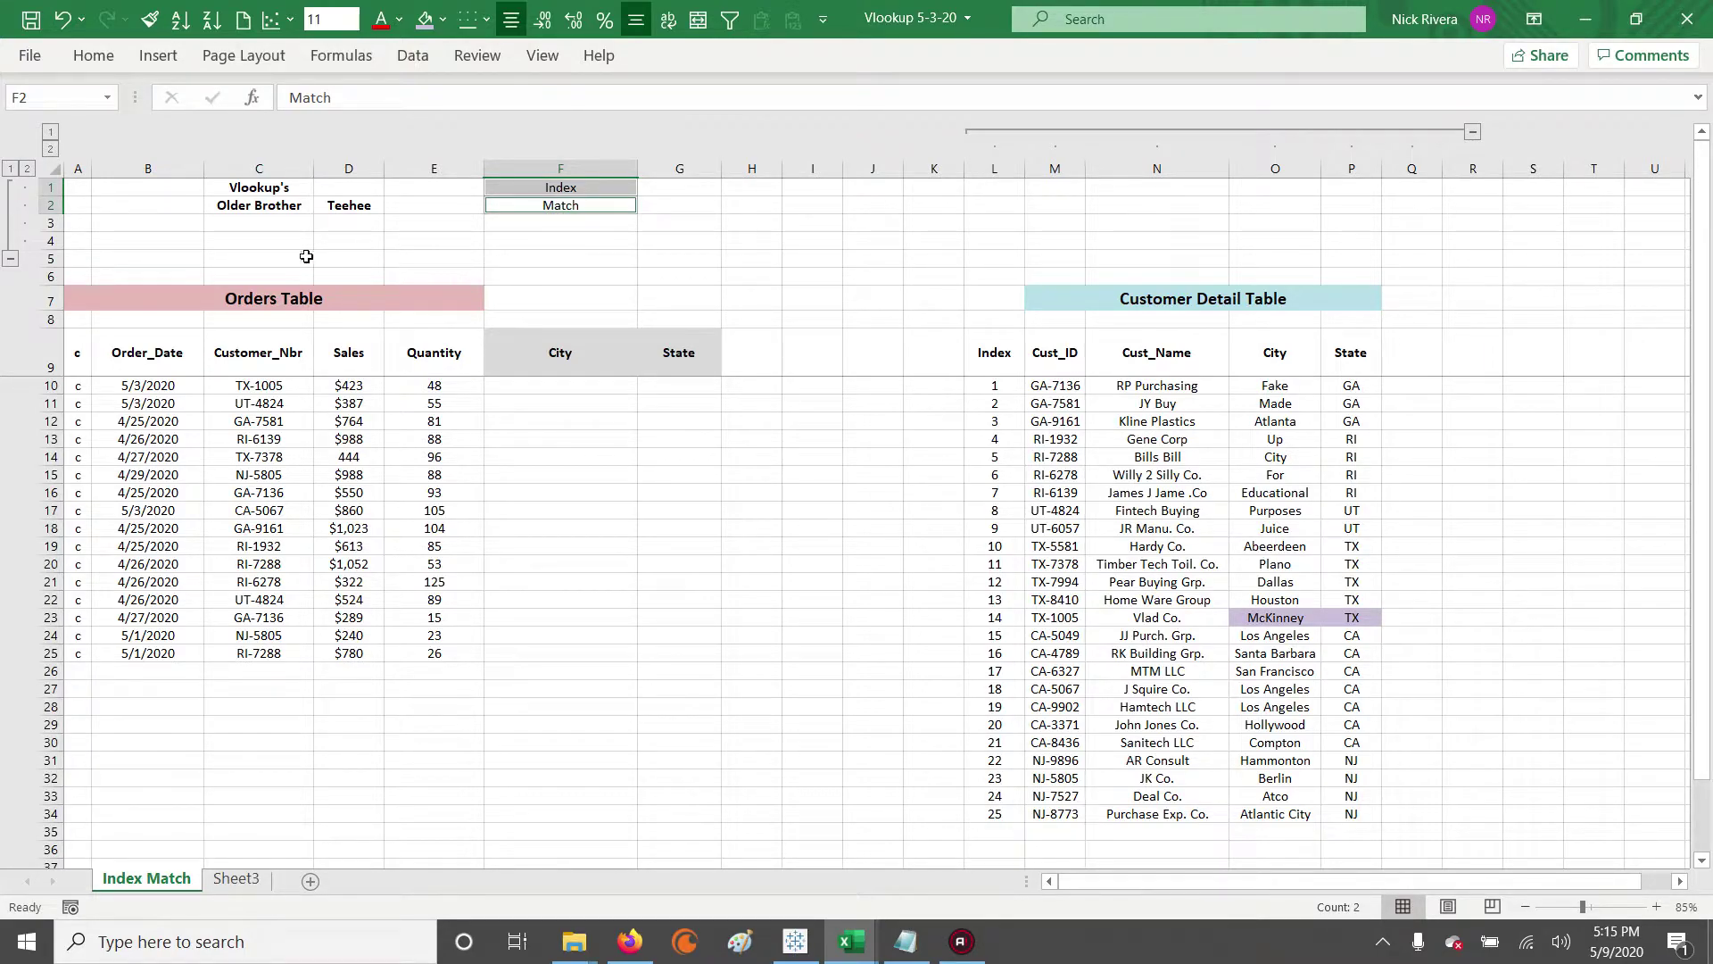
{"action": "left_click", "coordinate": [418, 261]}
{"action": "left_click_drag", "start_coordinate": [563, 184], "coordinate": [583, 229]}
{"action": "left_click", "coordinate": [437, 240]}
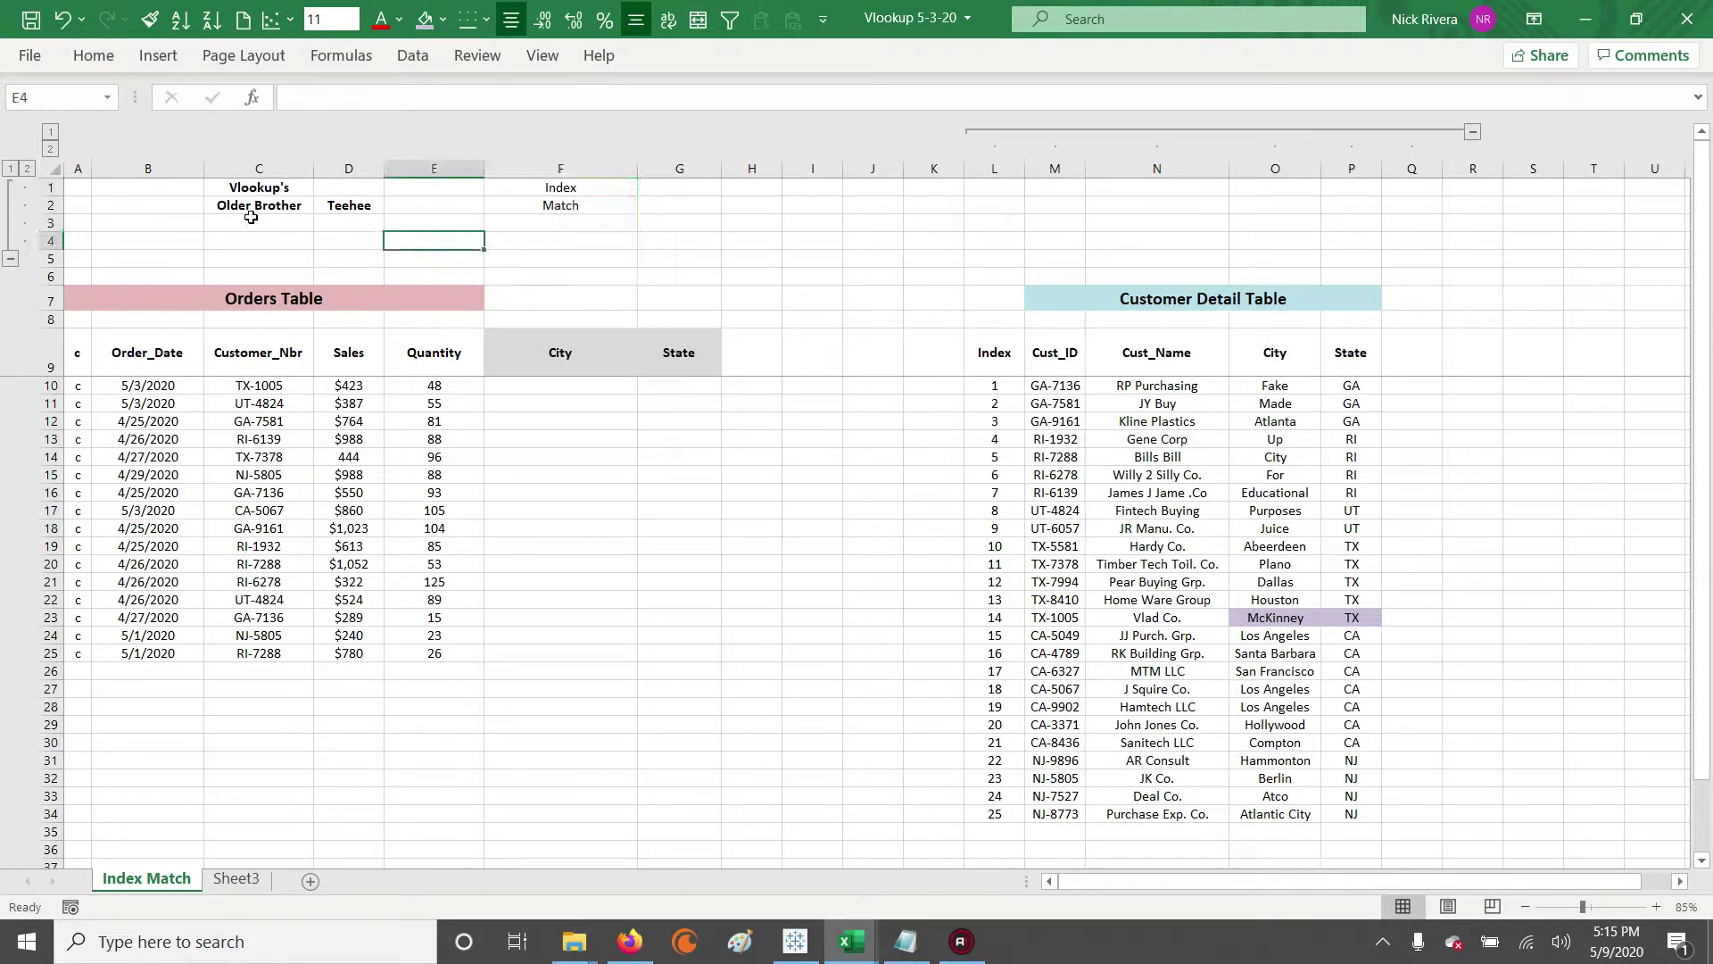
{"action": "left_click_drag", "start_coordinate": [197, 189], "coordinate": [413, 218]}
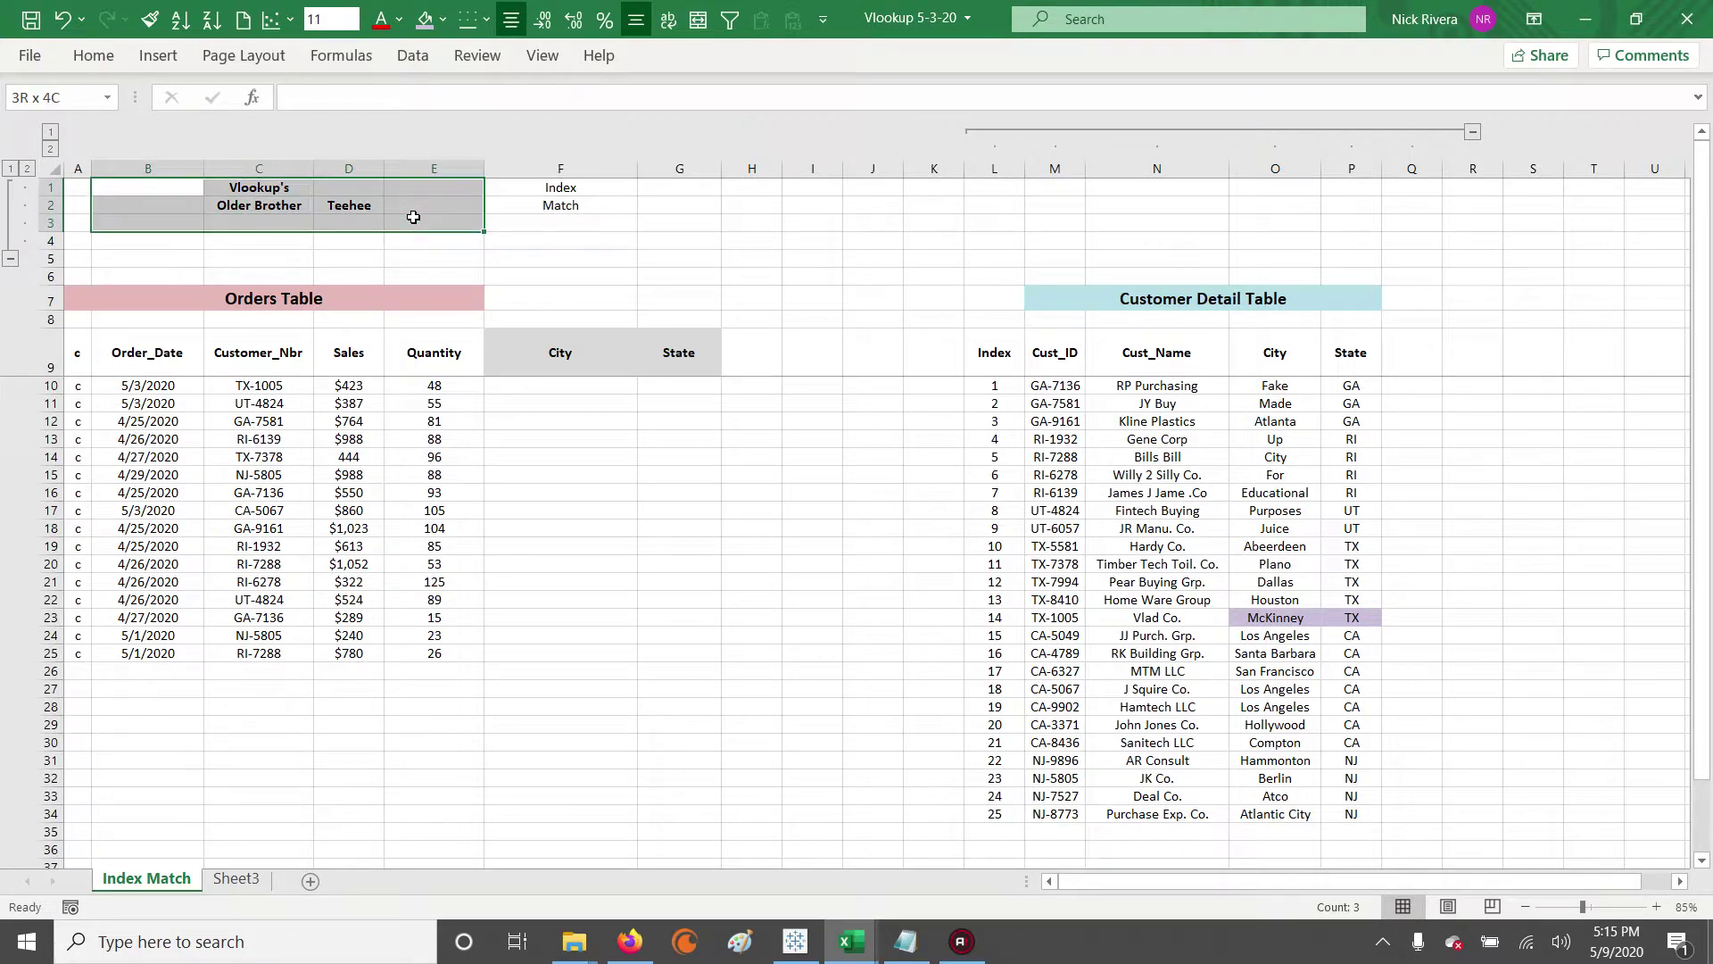
{"action": "left_click_drag", "start_coordinate": [557, 186], "coordinate": [560, 209]}
{"action": "left_click_drag", "start_coordinate": [174, 186], "coordinate": [410, 216]}
Add the header Index in I9, between the Orders Table and the Customer Detail Table.
{"action": "left_click", "coordinate": [559, 373]}
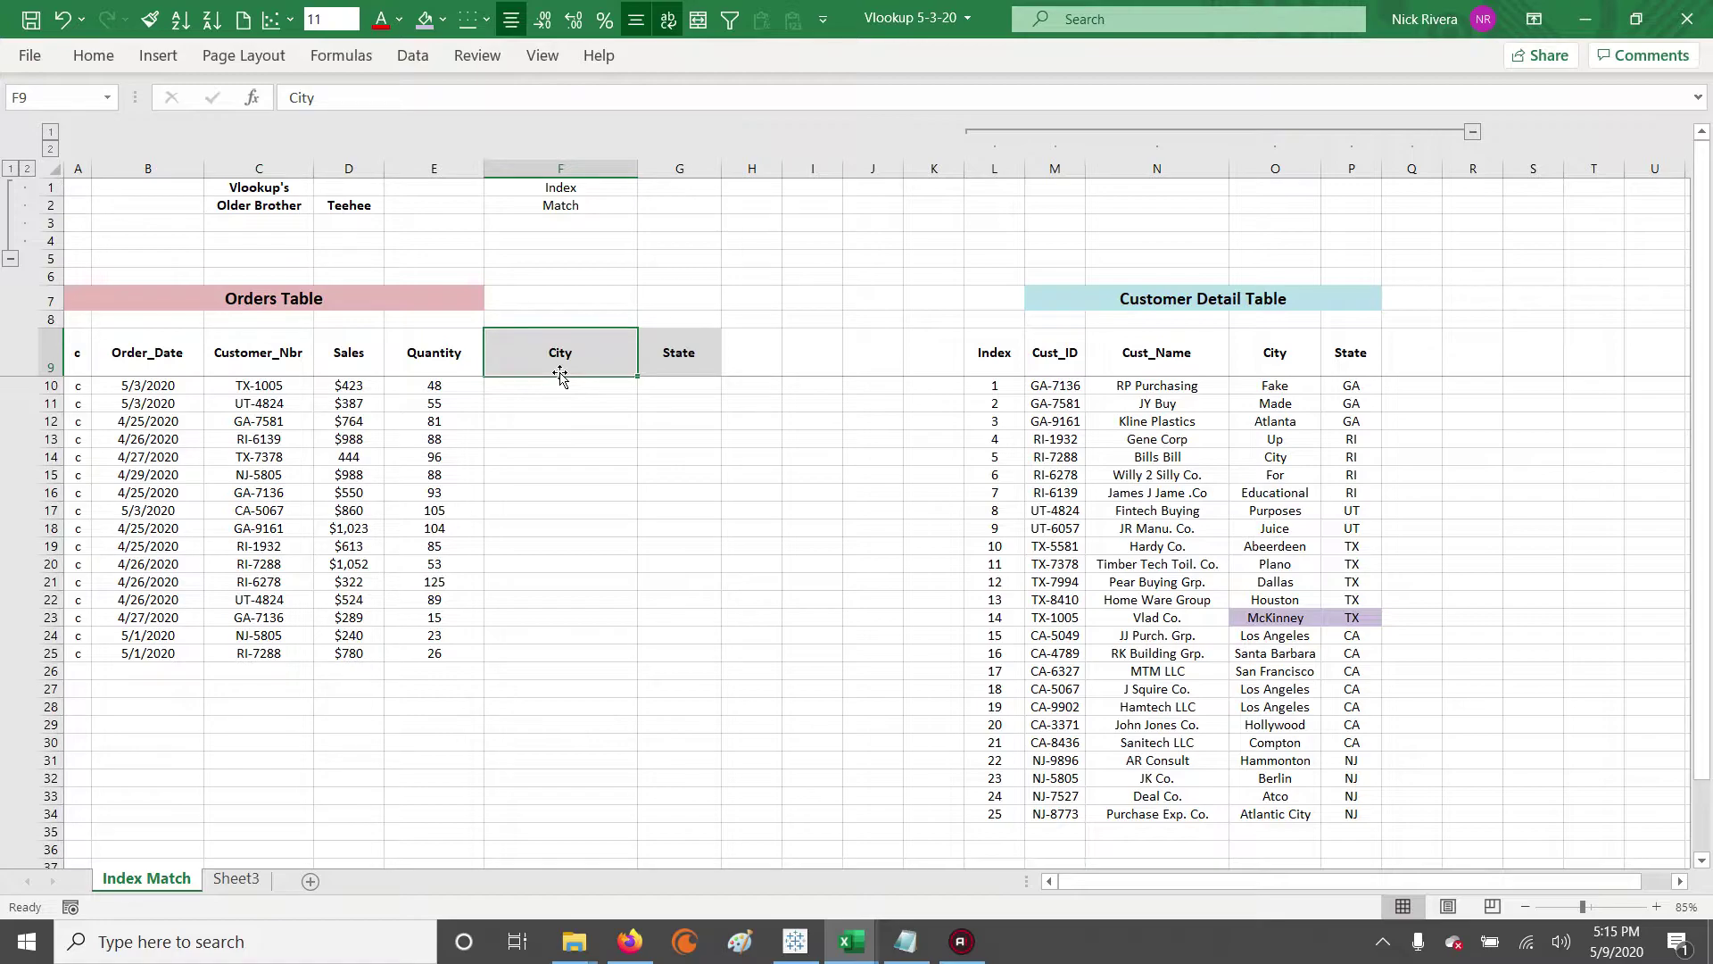
{"action": "key", "text": "Down"}
{"action": "key", "text": "Down"}
{"action": "key", "text": "Down"}
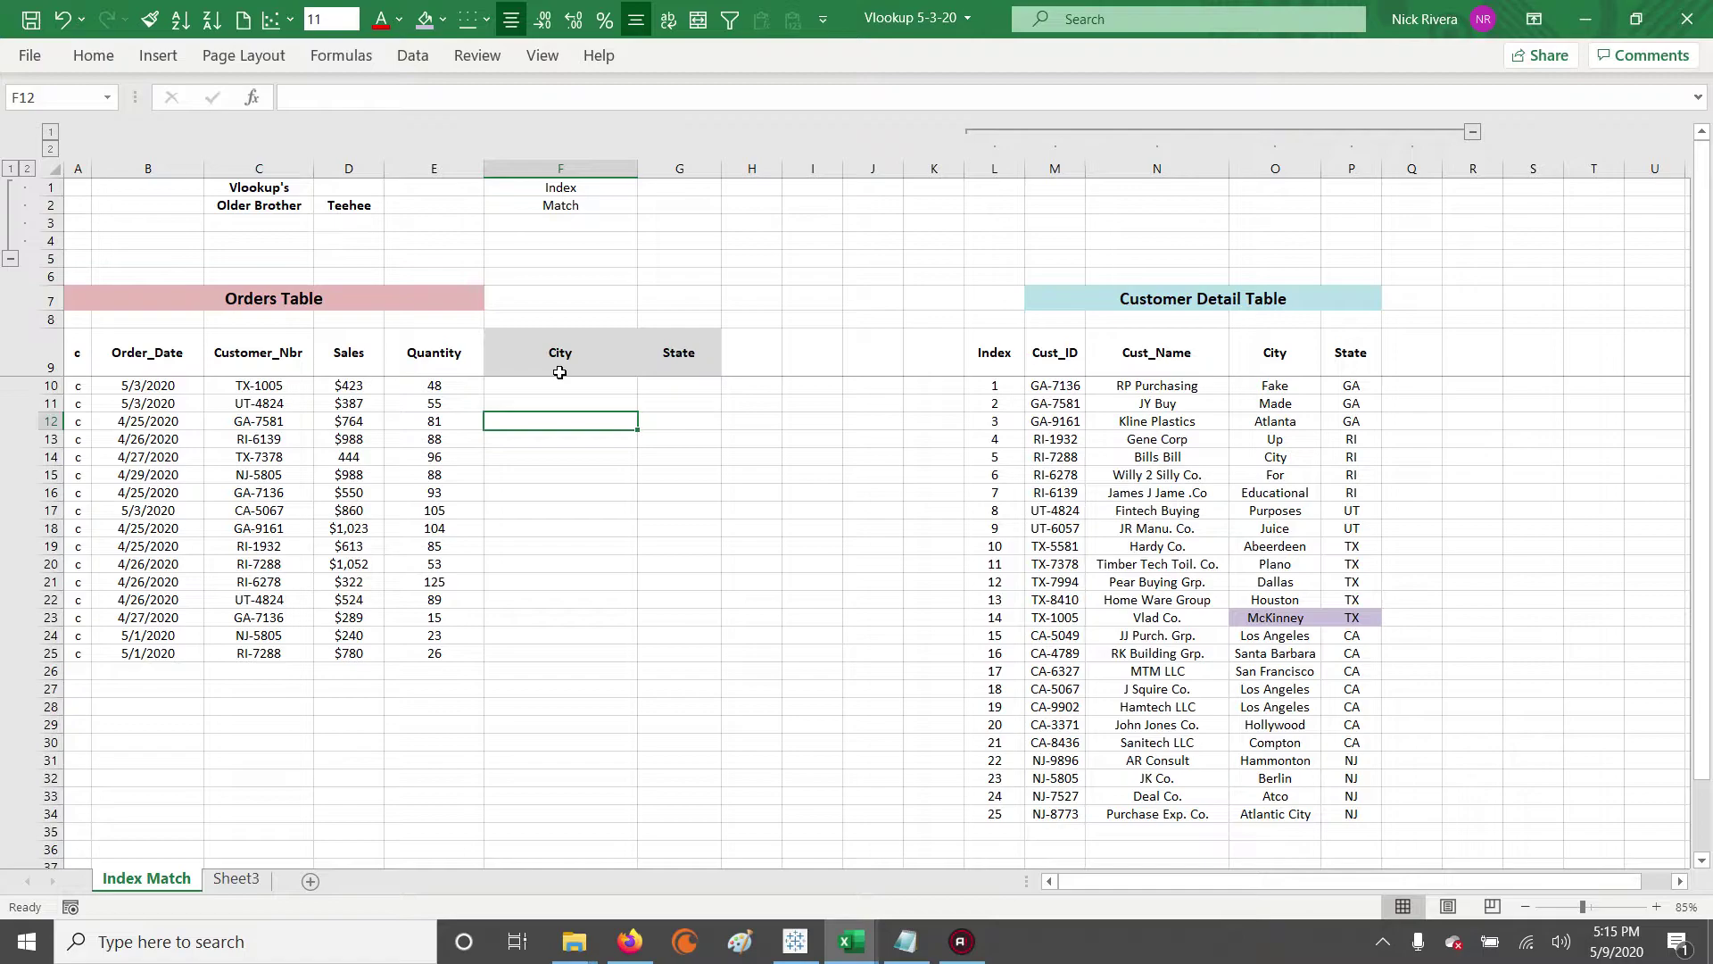
{"action": "key", "text": "Right"}
{"action": "key", "text": "Up"}
{"action": "key", "text": "Right"}
{"action": "key", "text": "Up"}
{"action": "key", "text": "Right"}
{"action": "key", "text": "Up"}
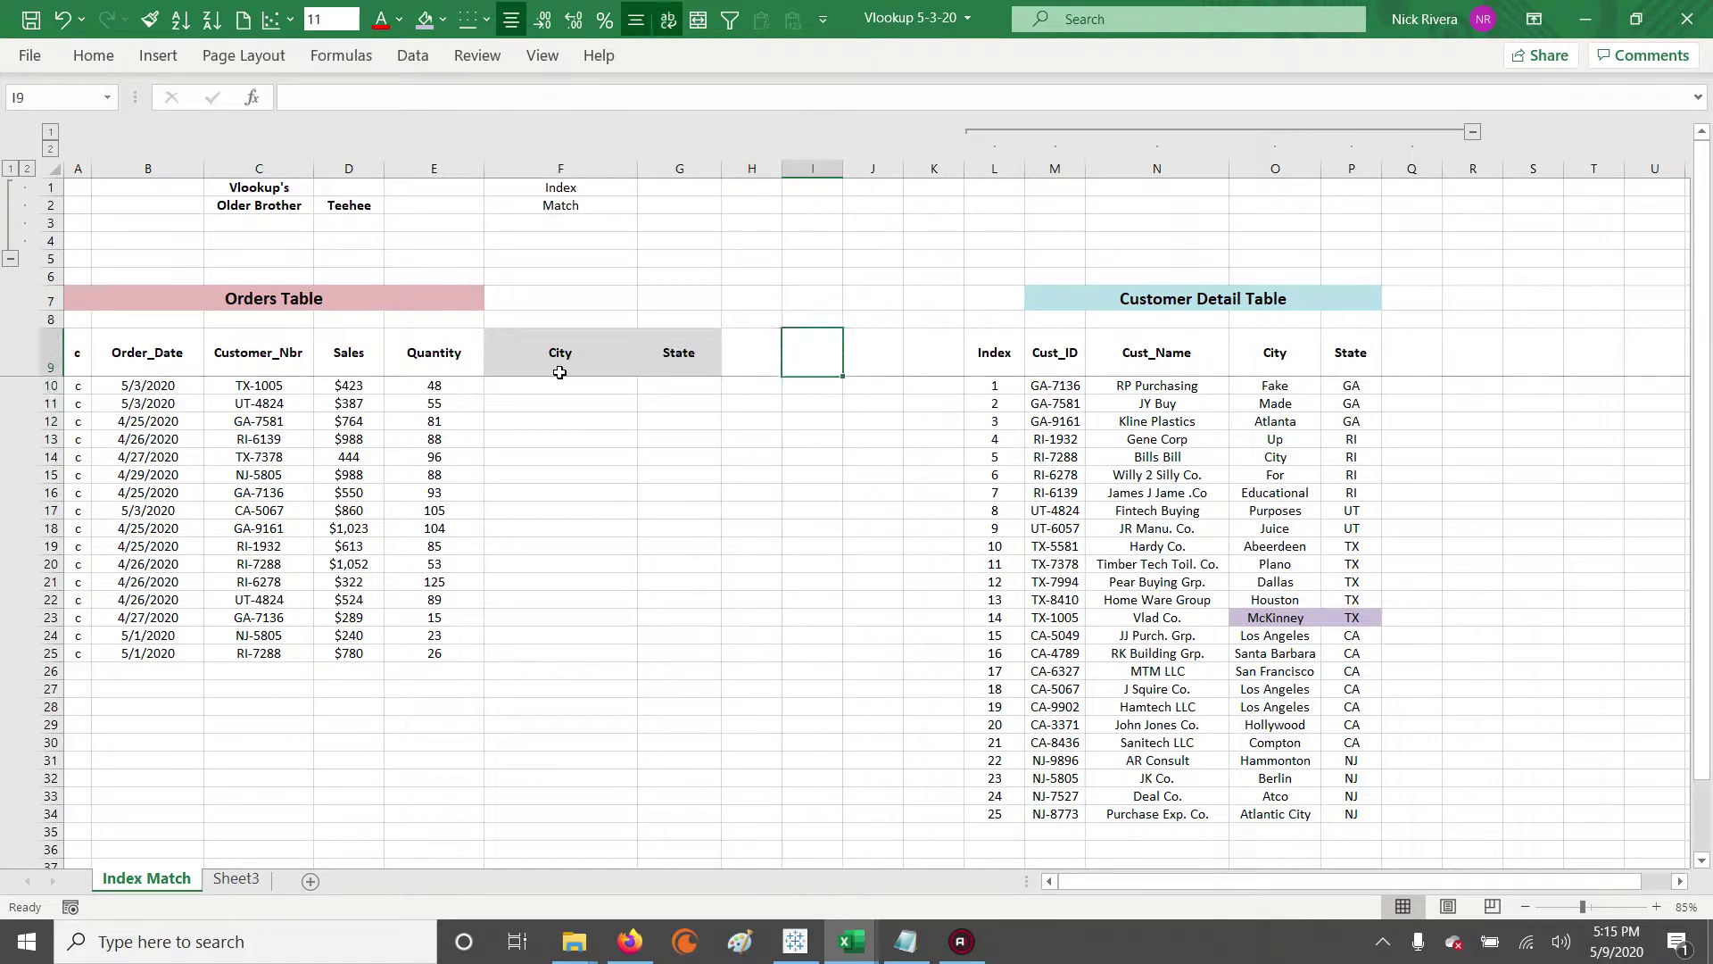
{"action": "type", "text": "Index"}
{"action": "key", "text": "Return"}
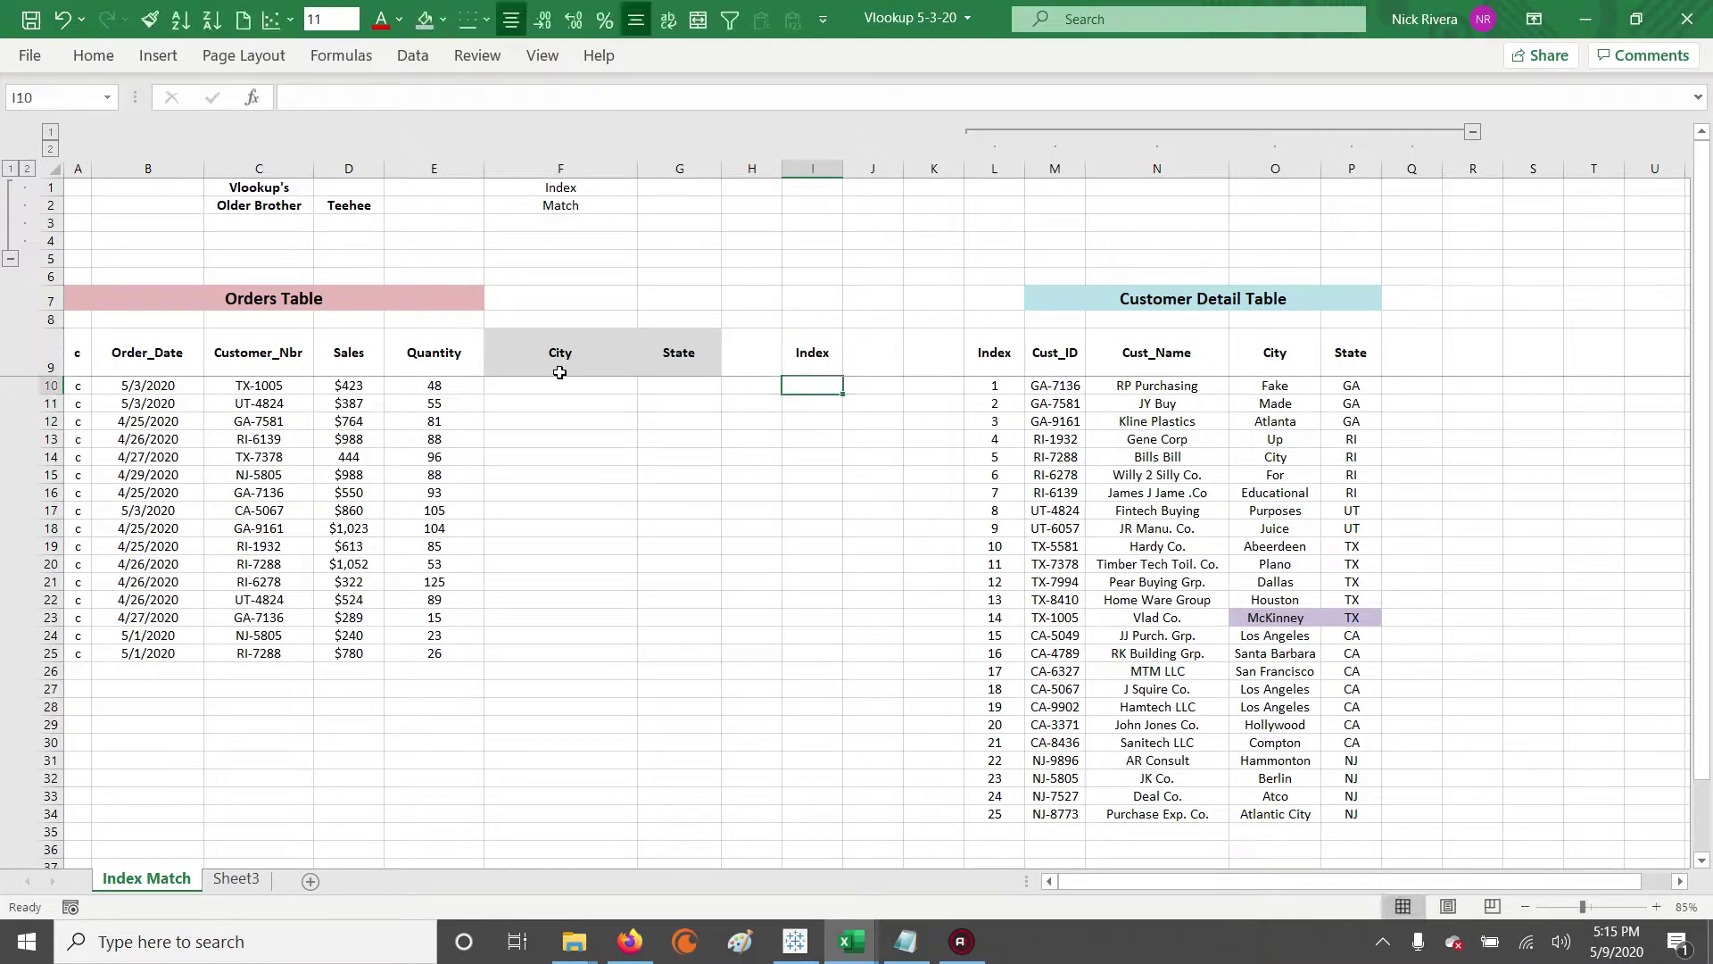
Add the header Match in J9 and select both new headers, I9:J9.
{"action": "key", "text": "Up"}
{"action": "key", "text": "Right"}
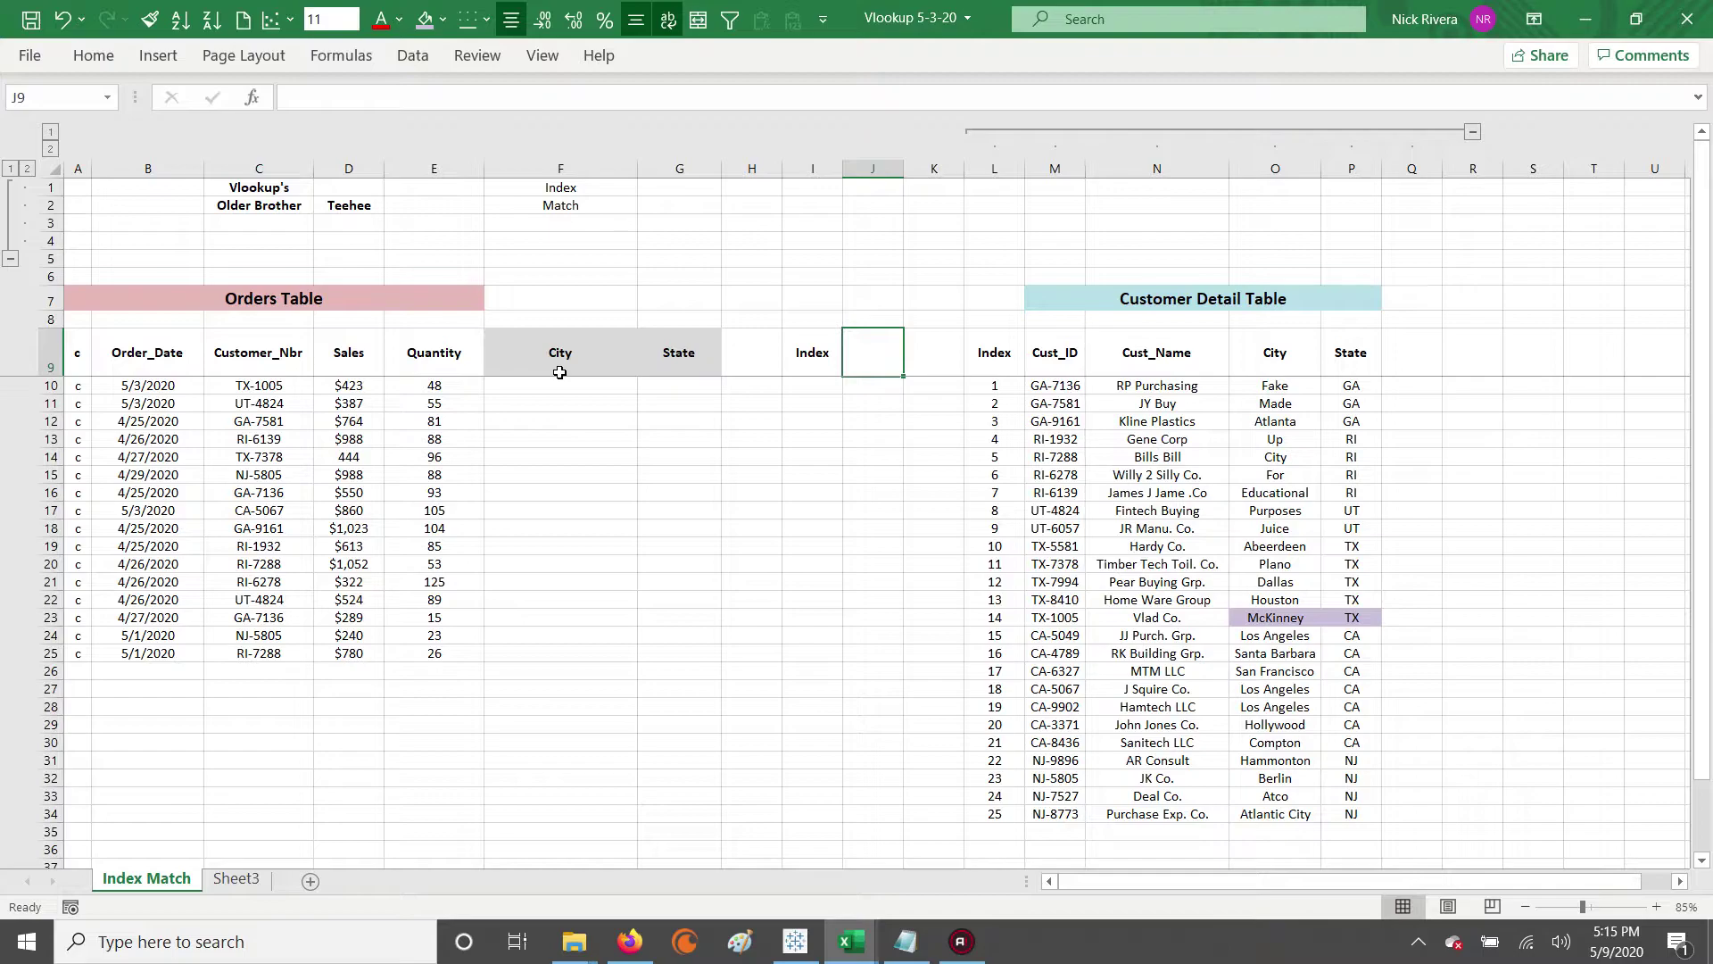
{"action": "type", "text": "Match"}
{"action": "key", "text": "Up"}
{"action": "key", "text": "Up"}
{"action": "key", "text": "Left"}
{"action": "key", "text": "Down"}
{"action": "key", "text": "Down"}
{"action": "key", "text": "shift+Right"}
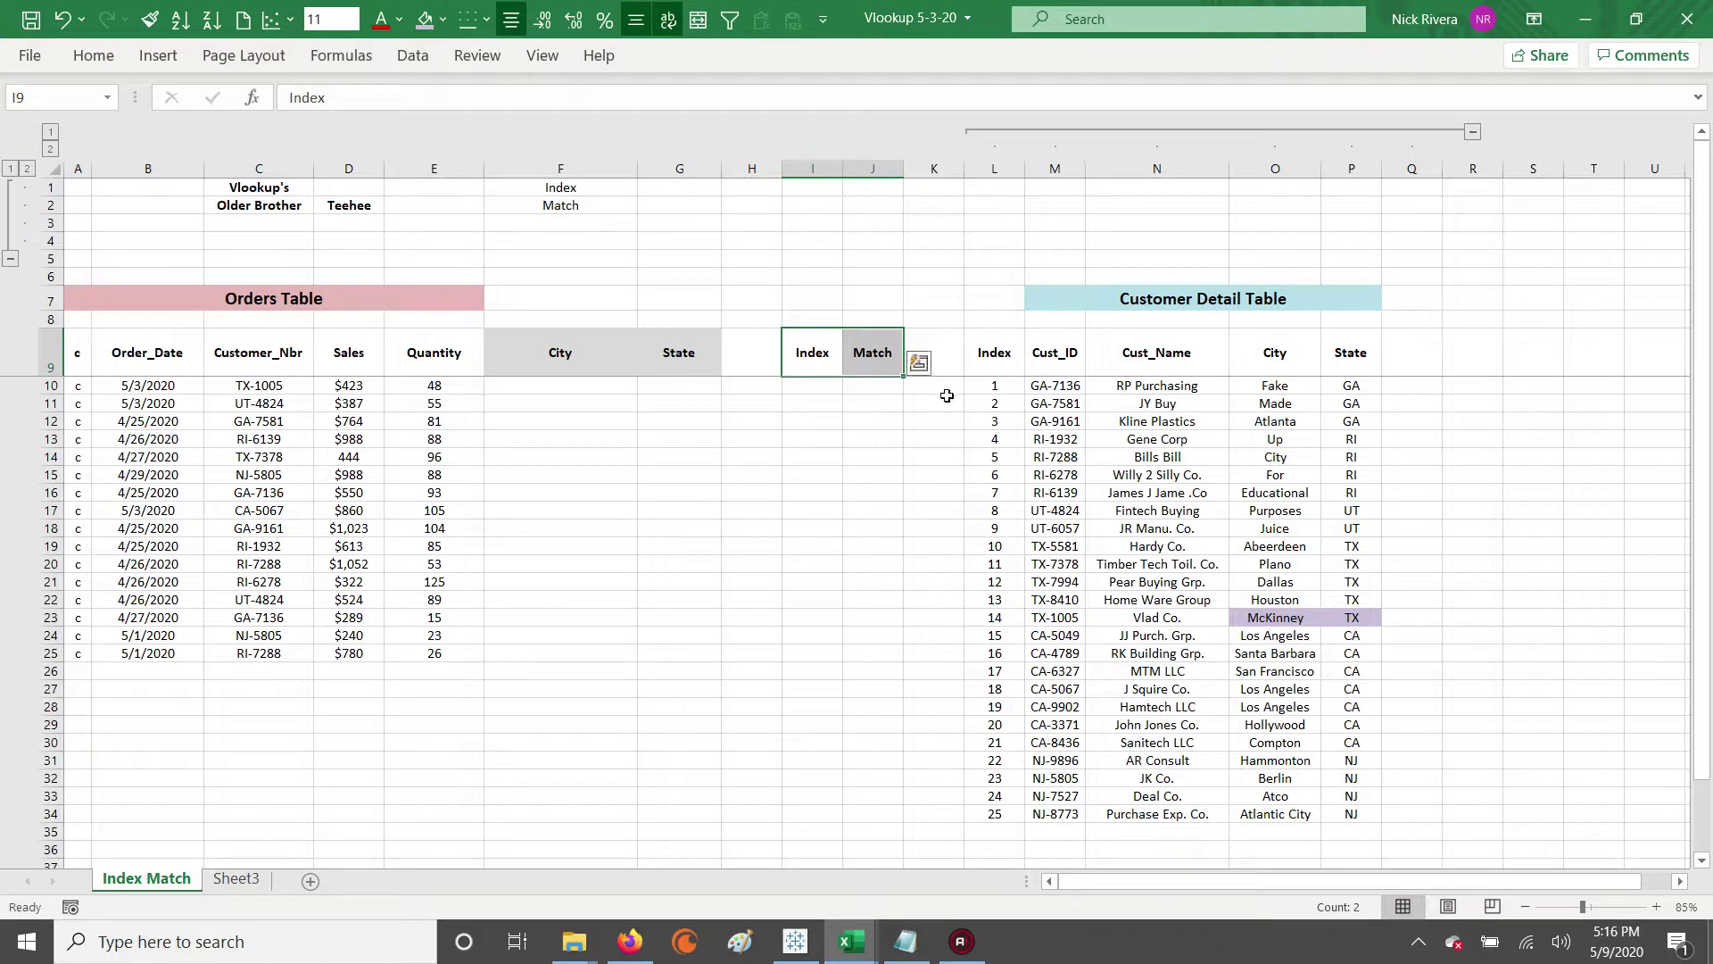
Examine the Index column beside the Customer Detail Table, along with the columns of both the customer and orders tables.
{"action": "left_click", "coordinate": [997, 357]}
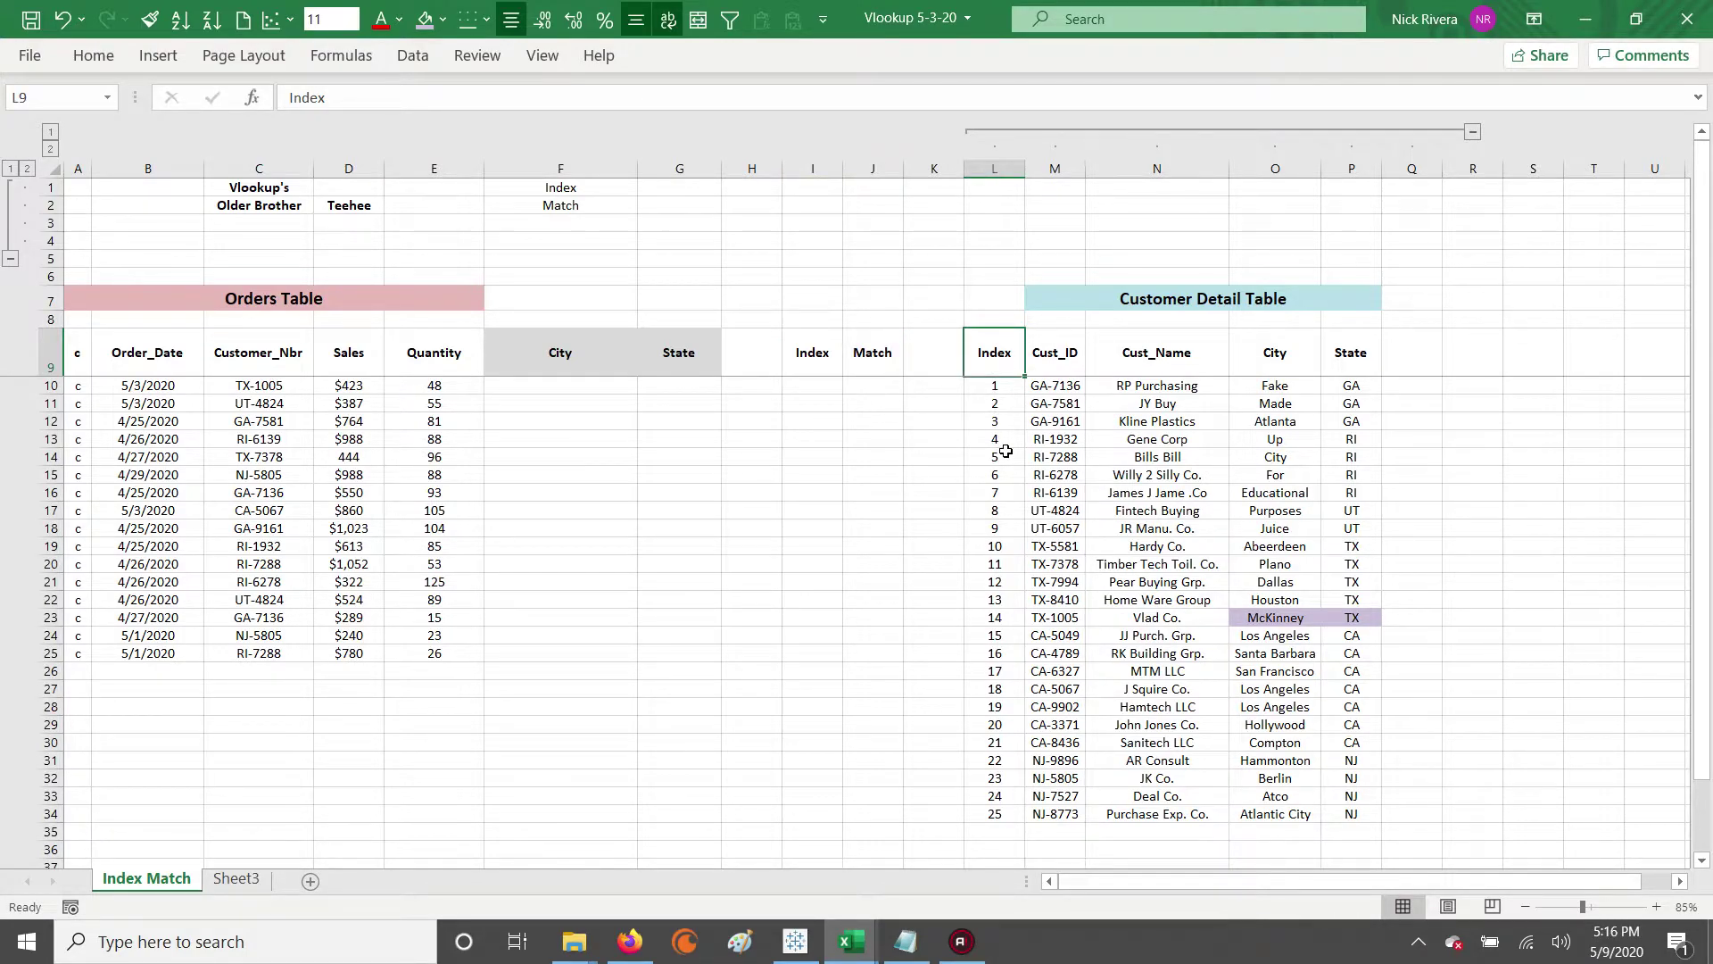
{"action": "key", "text": "ctrl+shift+Down"}
{"action": "key", "text": "Down"}
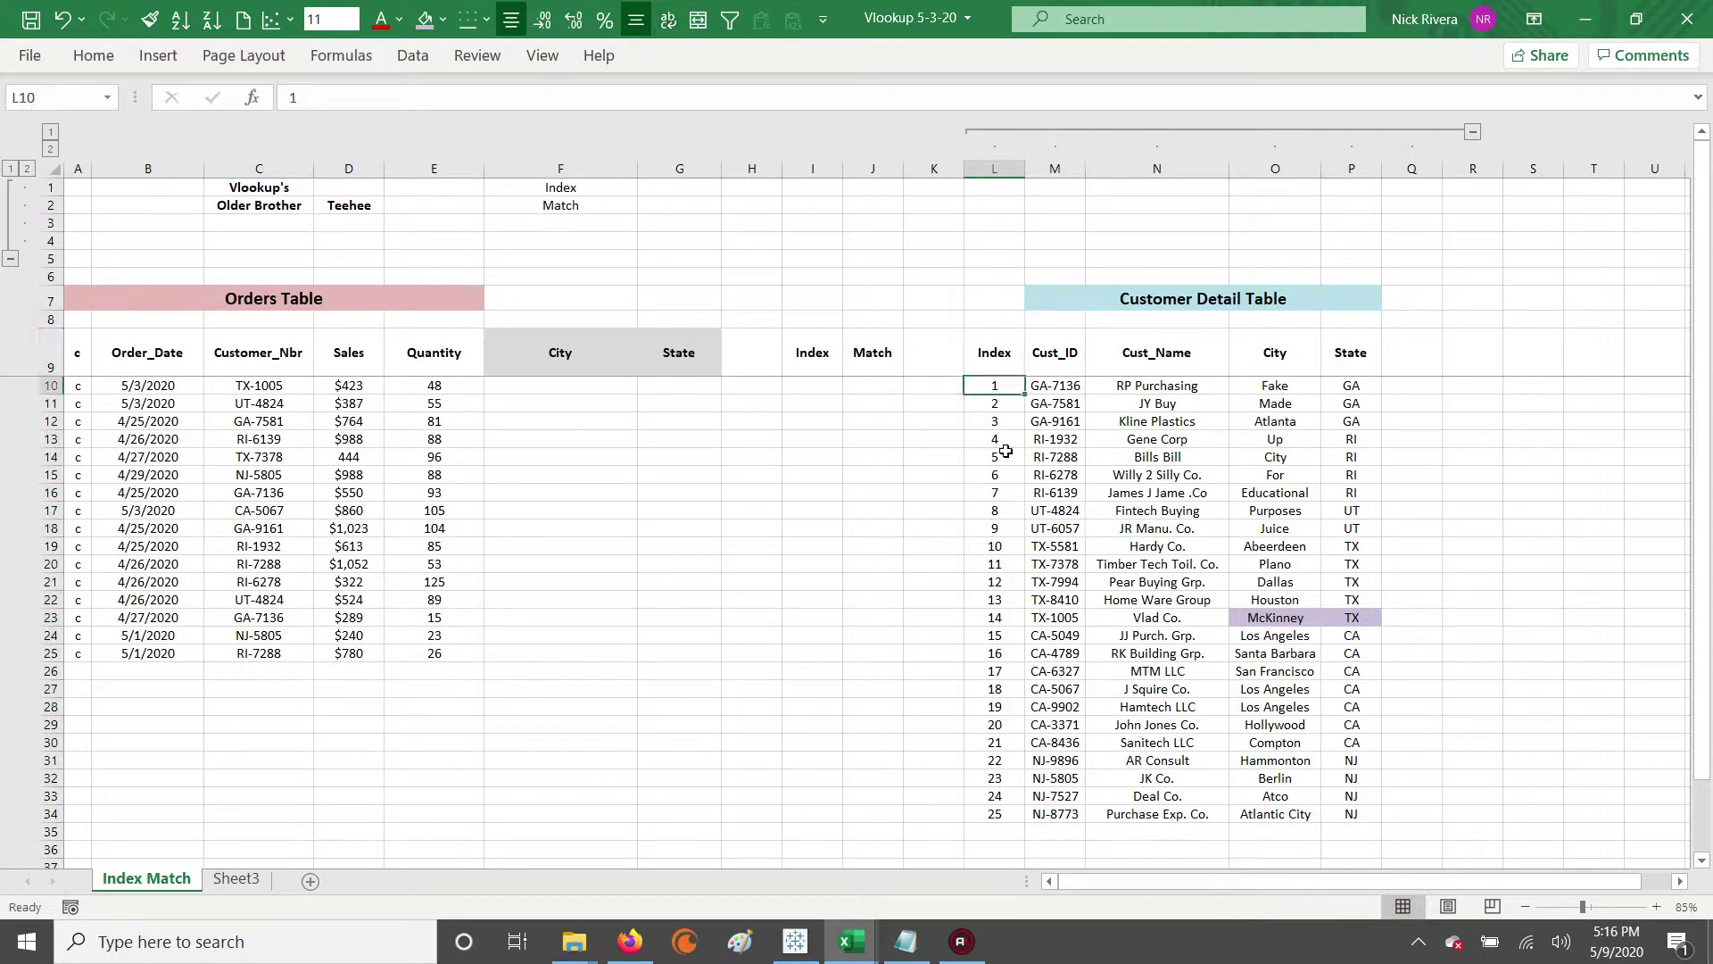
{"action": "key", "text": "Right"}
{"action": "key", "text": "ctrl+shift+Down"}
{"action": "key", "text": "ctrl+shift+Right"}
{"action": "key", "text": "Left"}
{"action": "key", "text": "Up"}
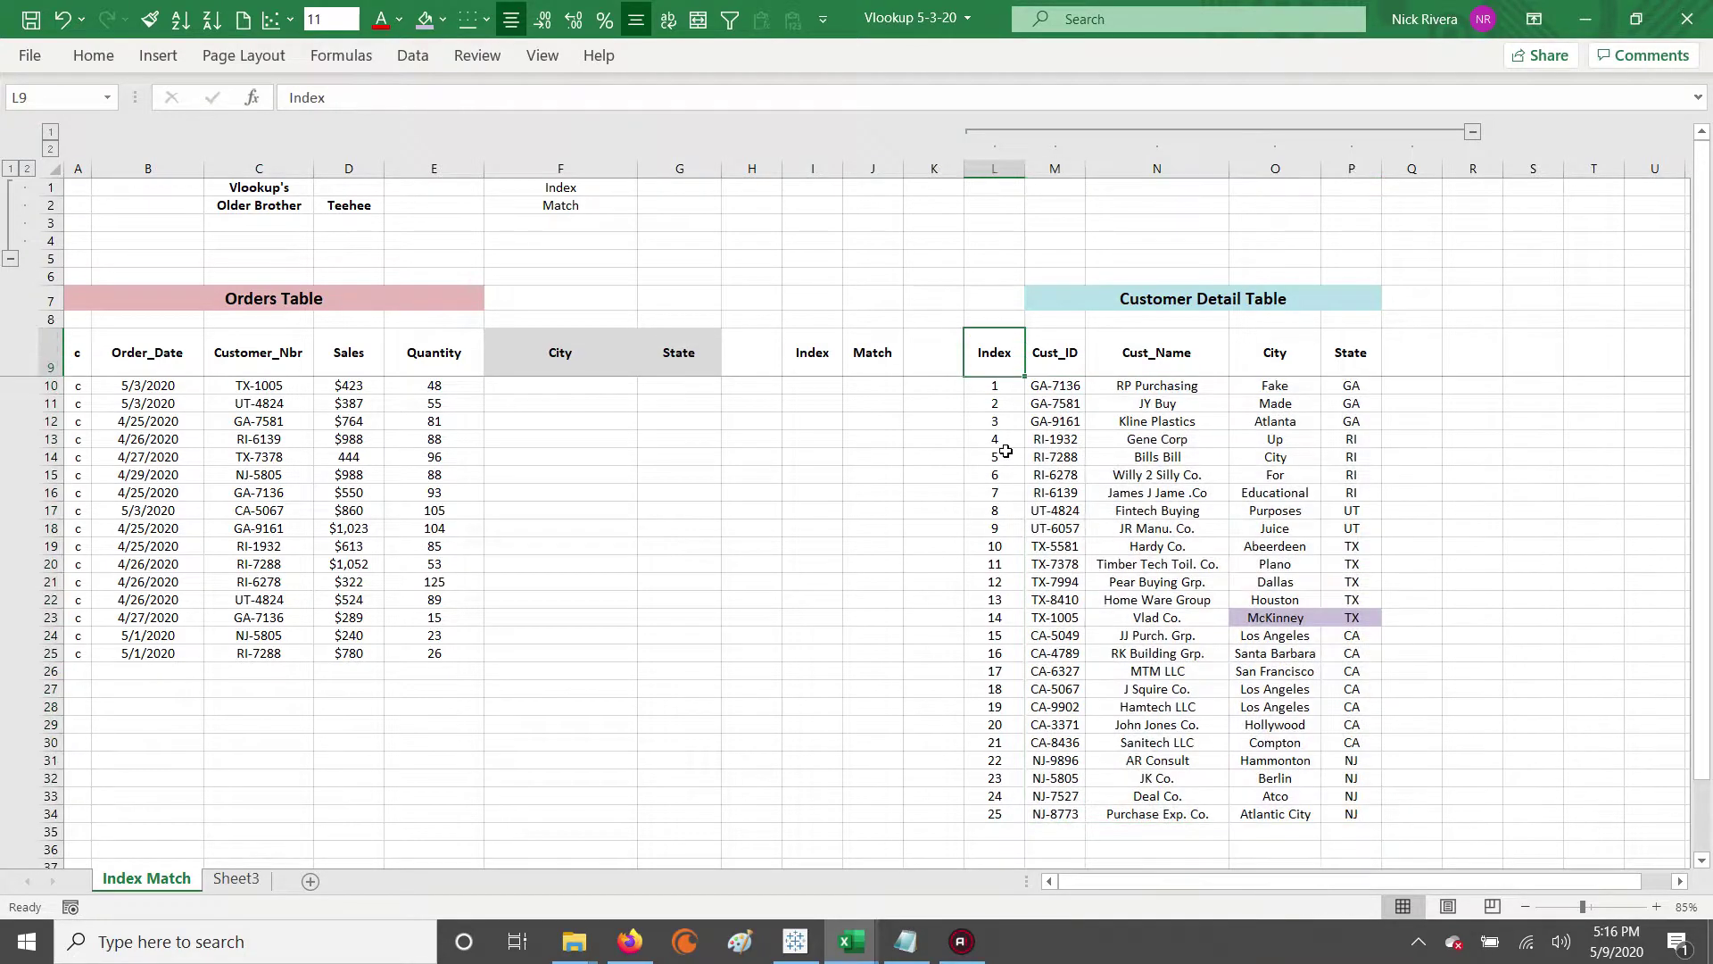
{"action": "key", "text": "ctrl+shift+Down"}
{"action": "key", "text": "Down"}
{"action": "key", "text": "Up"}
{"action": "key", "text": "ctrl+shift+Down"}
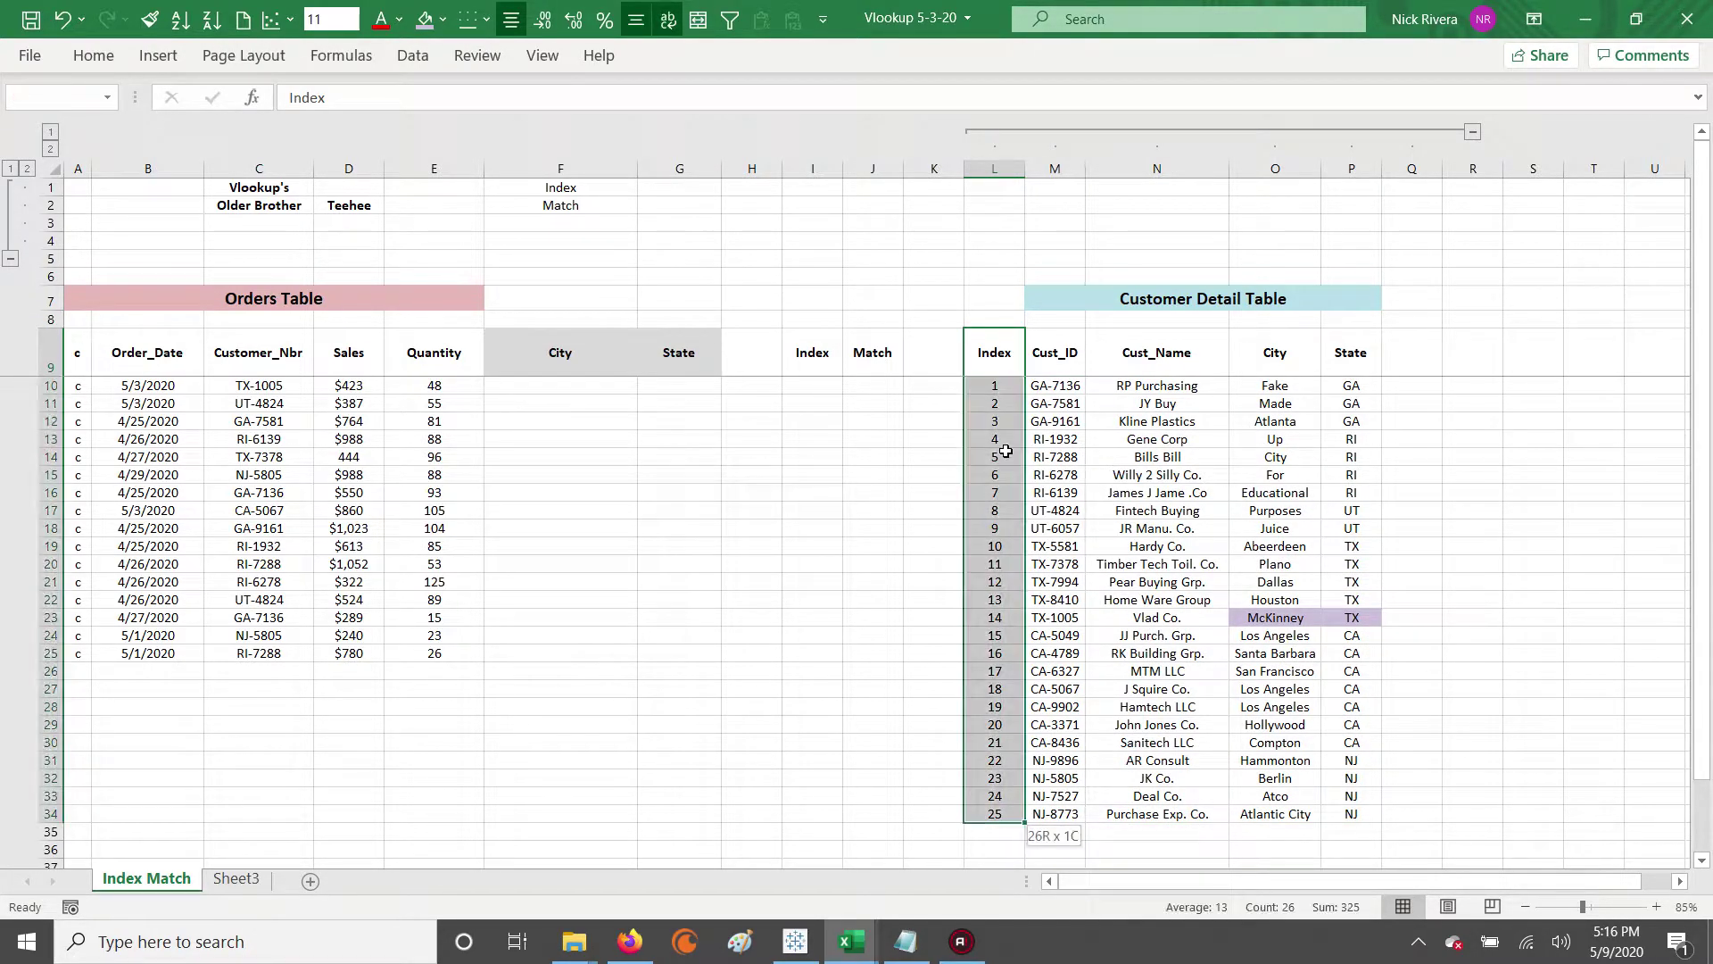
{"action": "key", "text": "ctrl+shift+Up"}
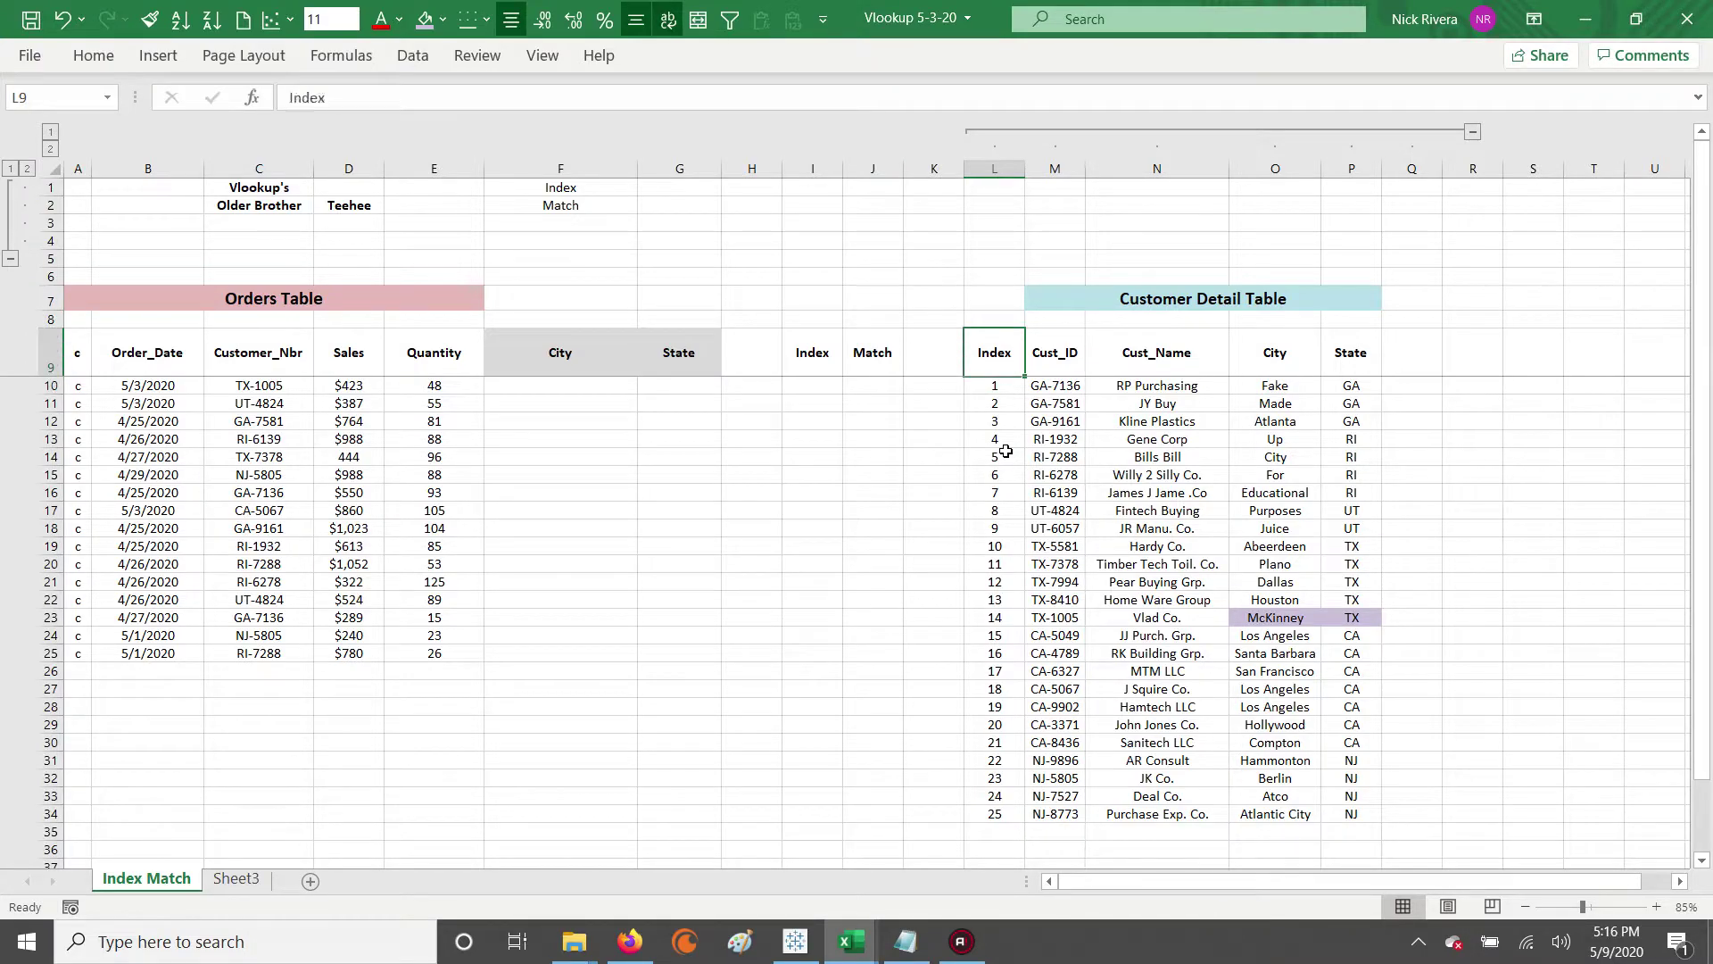
{"action": "key", "text": "Down"}
{"action": "key", "text": "Right"}
{"action": "key", "text": "Left"}
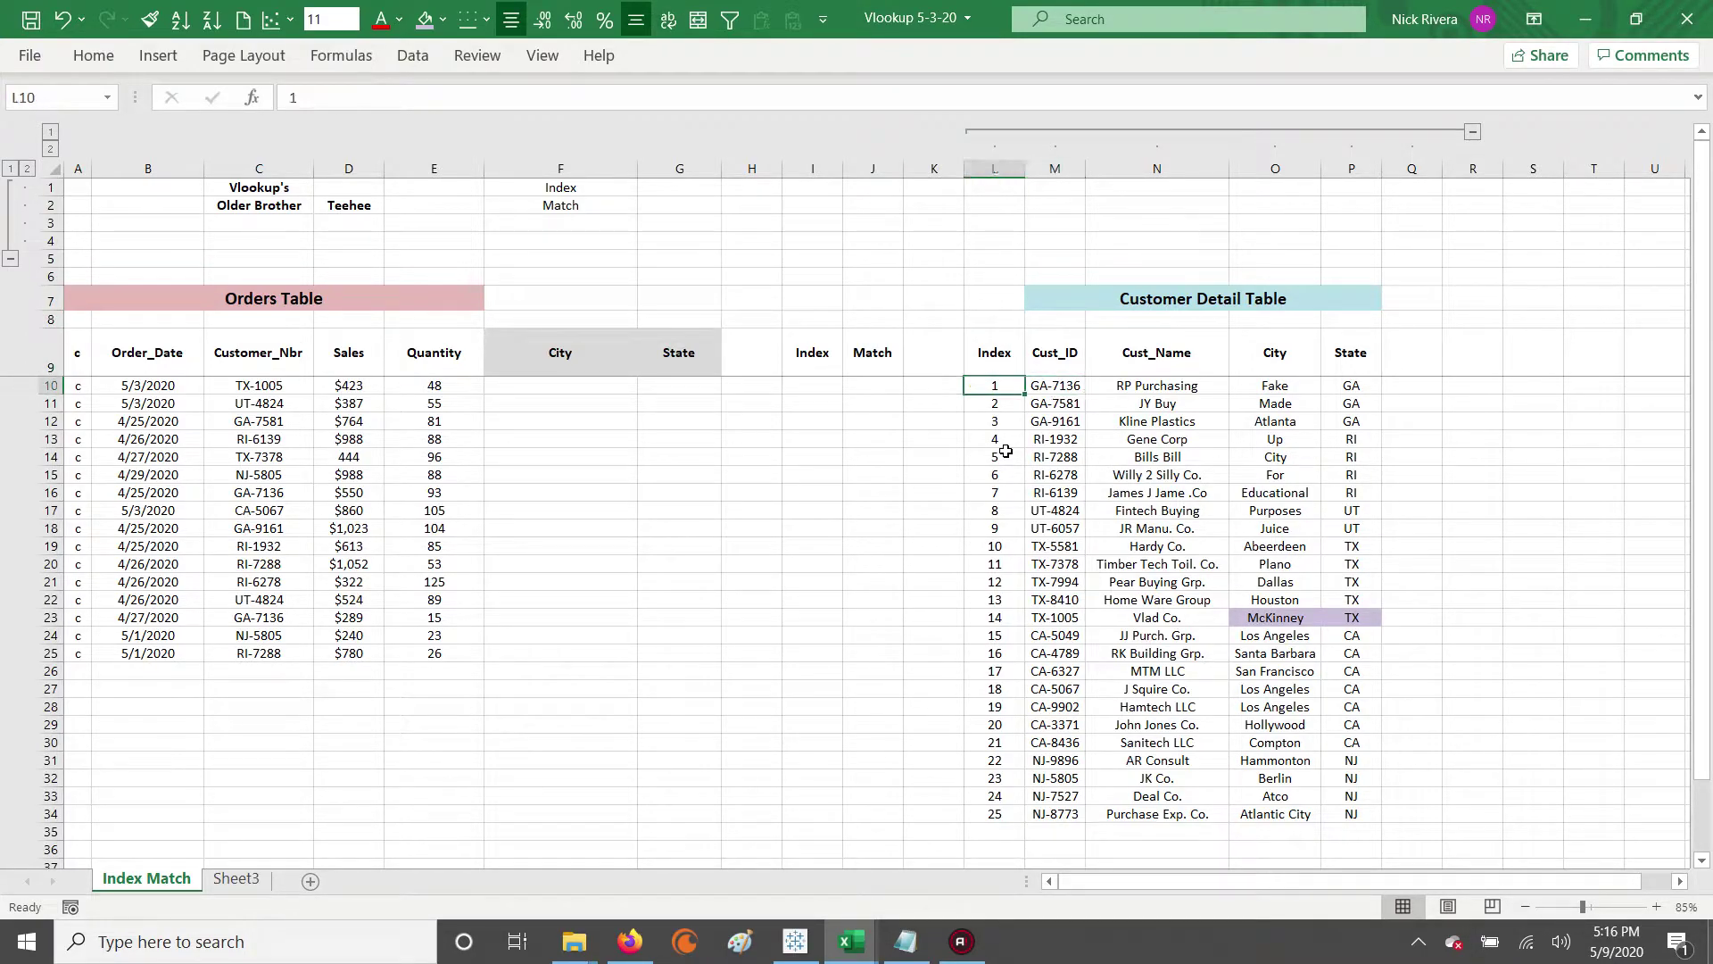
{"action": "key", "text": "Up"}
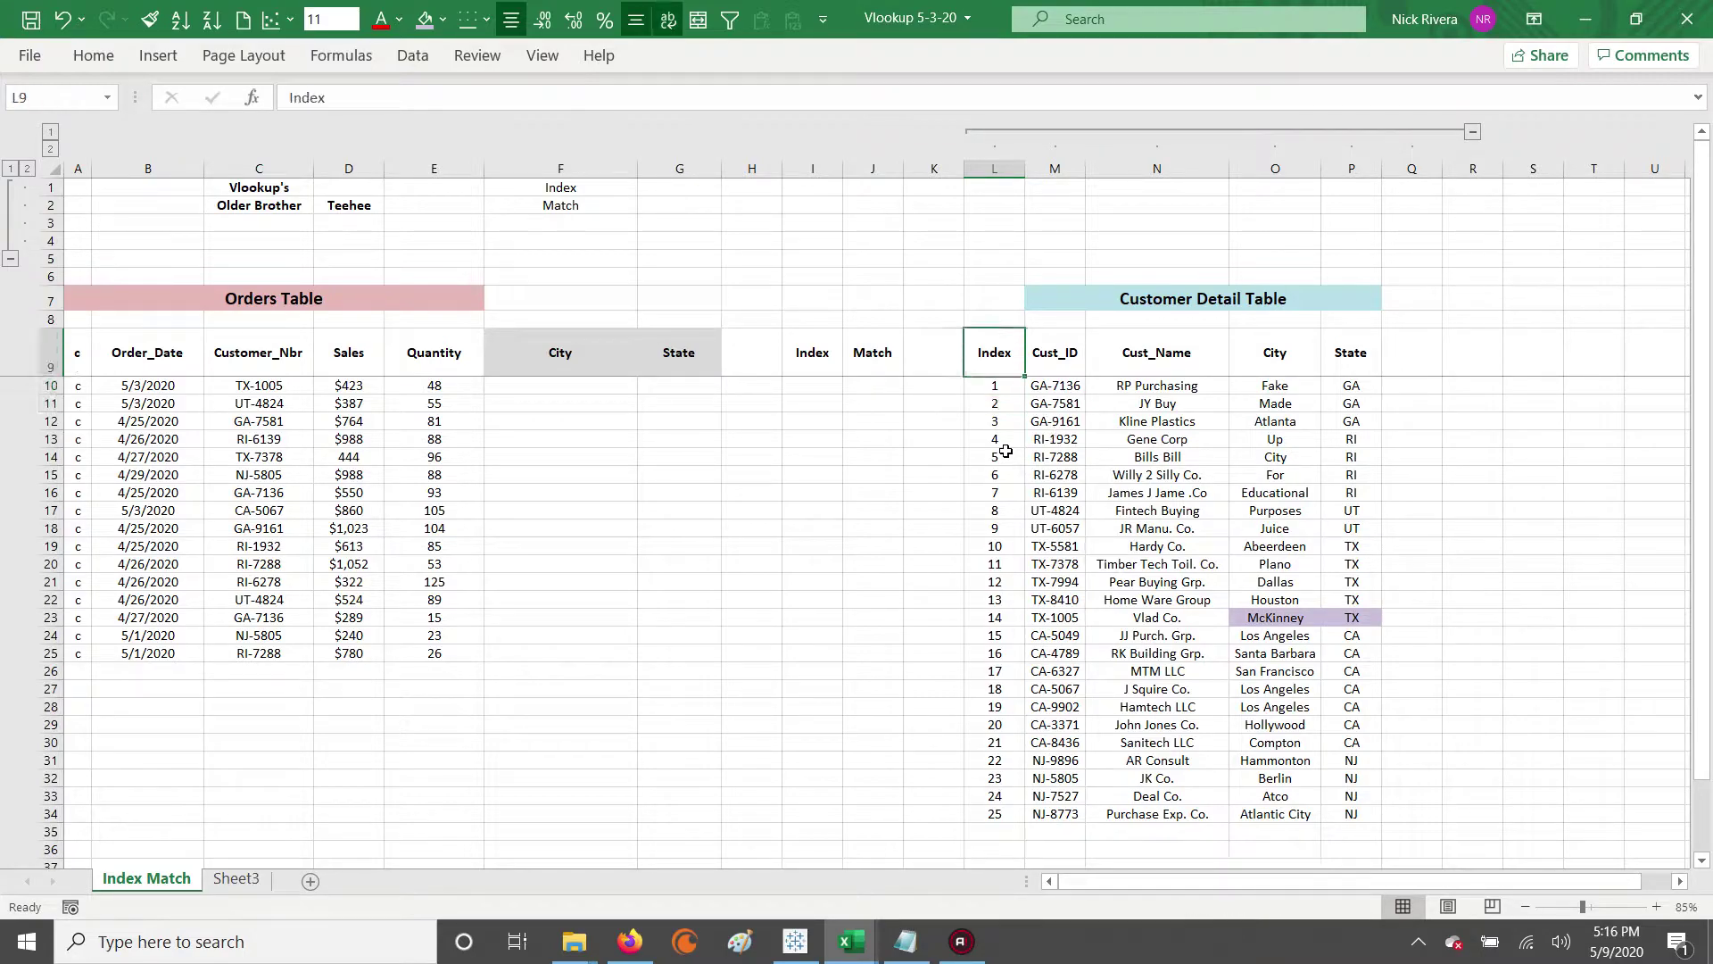
{"action": "left_click_drag", "start_coordinate": [981, 357], "coordinate": [1320, 369]}
{"action": "left_click", "coordinate": [121, 353]}
{"action": "left_click_drag", "start_coordinate": [121, 352], "coordinate": [448, 384]}
{"action": "left_click_drag", "start_coordinate": [132, 354], "coordinate": [451, 486]}
Review the row numbers in the Customer Detail Table's Index column alongside the Cust_ID values, starting from row 10.
{"action": "left_click", "coordinate": [993, 357]}
{"action": "key", "text": "Down"}
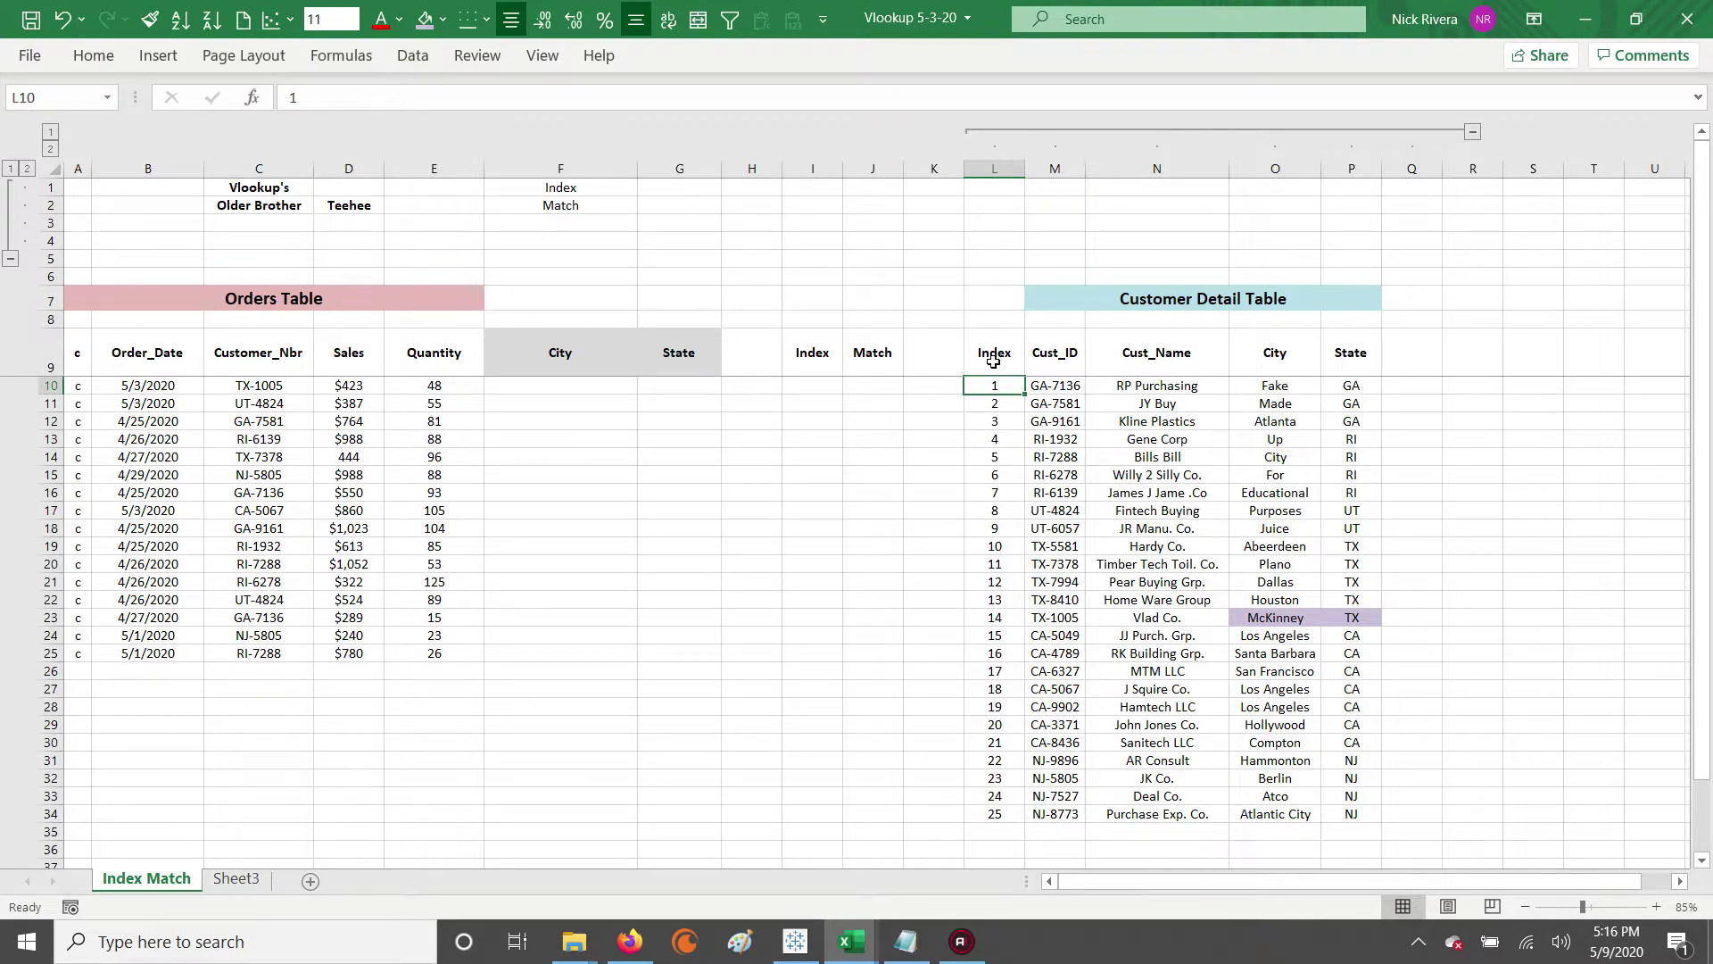
{"action": "key", "text": "shift+Down"}
{"action": "key", "text": "shift+Down"}
{"action": "key", "text": "shift+Down"}
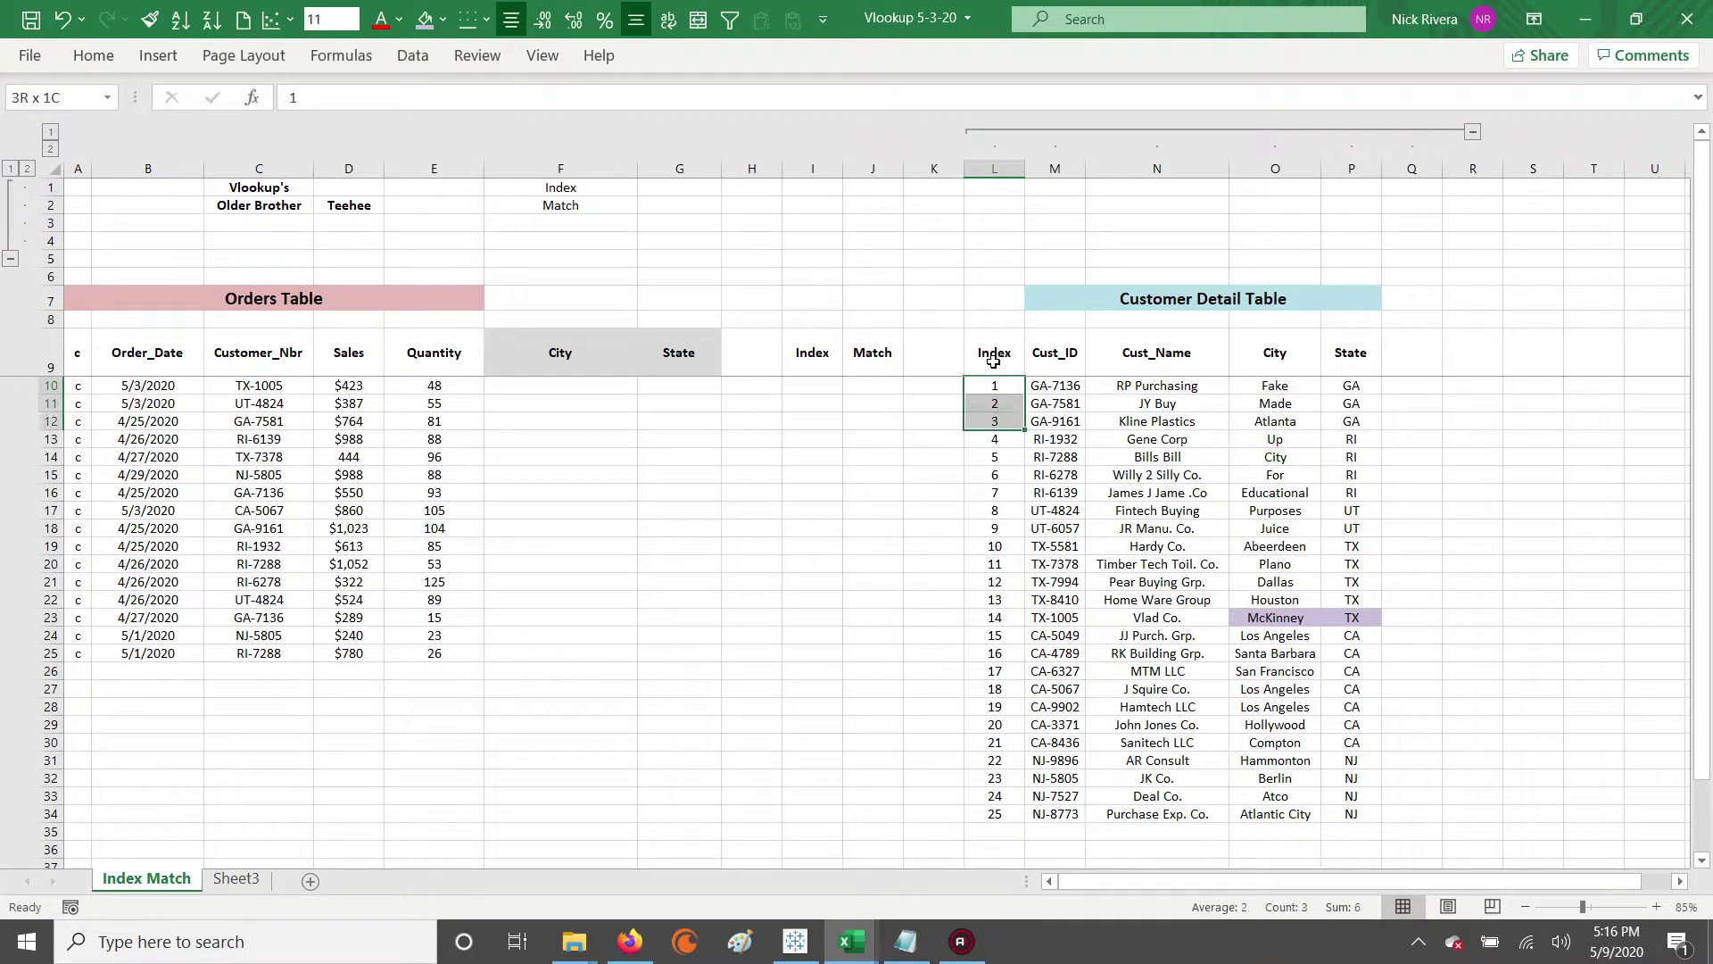
{"action": "key", "text": "shift+Down"}
{"action": "key", "text": "shift+Down"}
{"action": "key", "text": "shift+Down"}
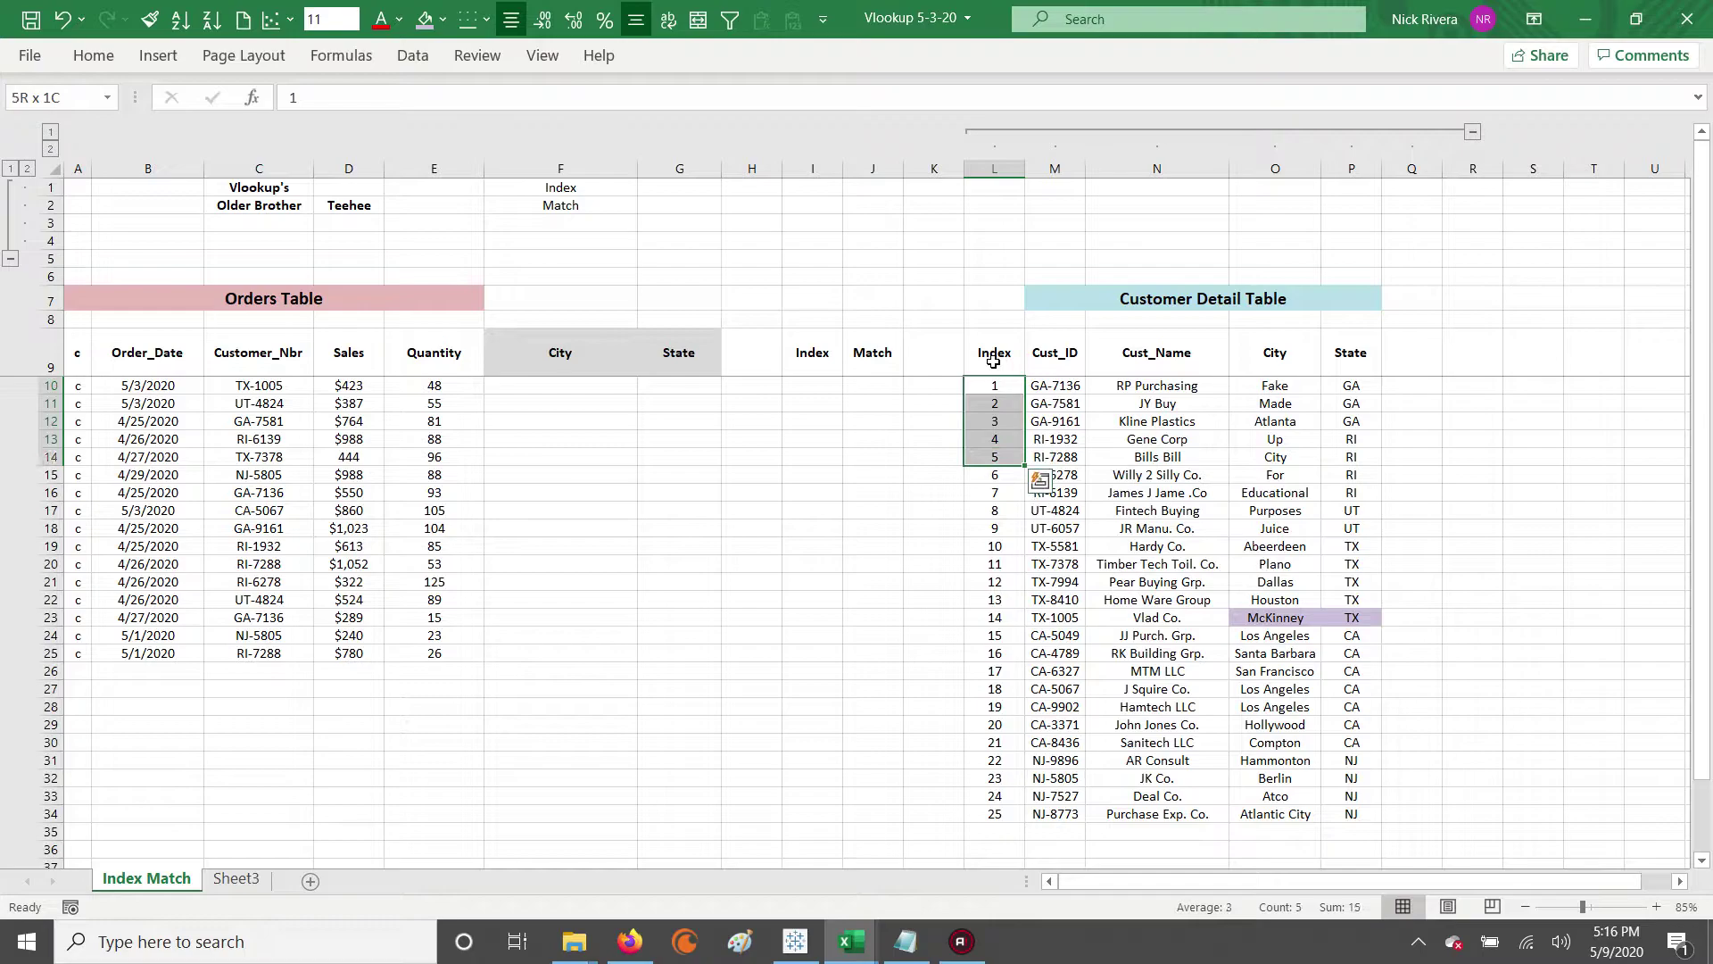
{"action": "key", "text": "shift+Down"}
{"action": "key", "text": "shift+Down"}
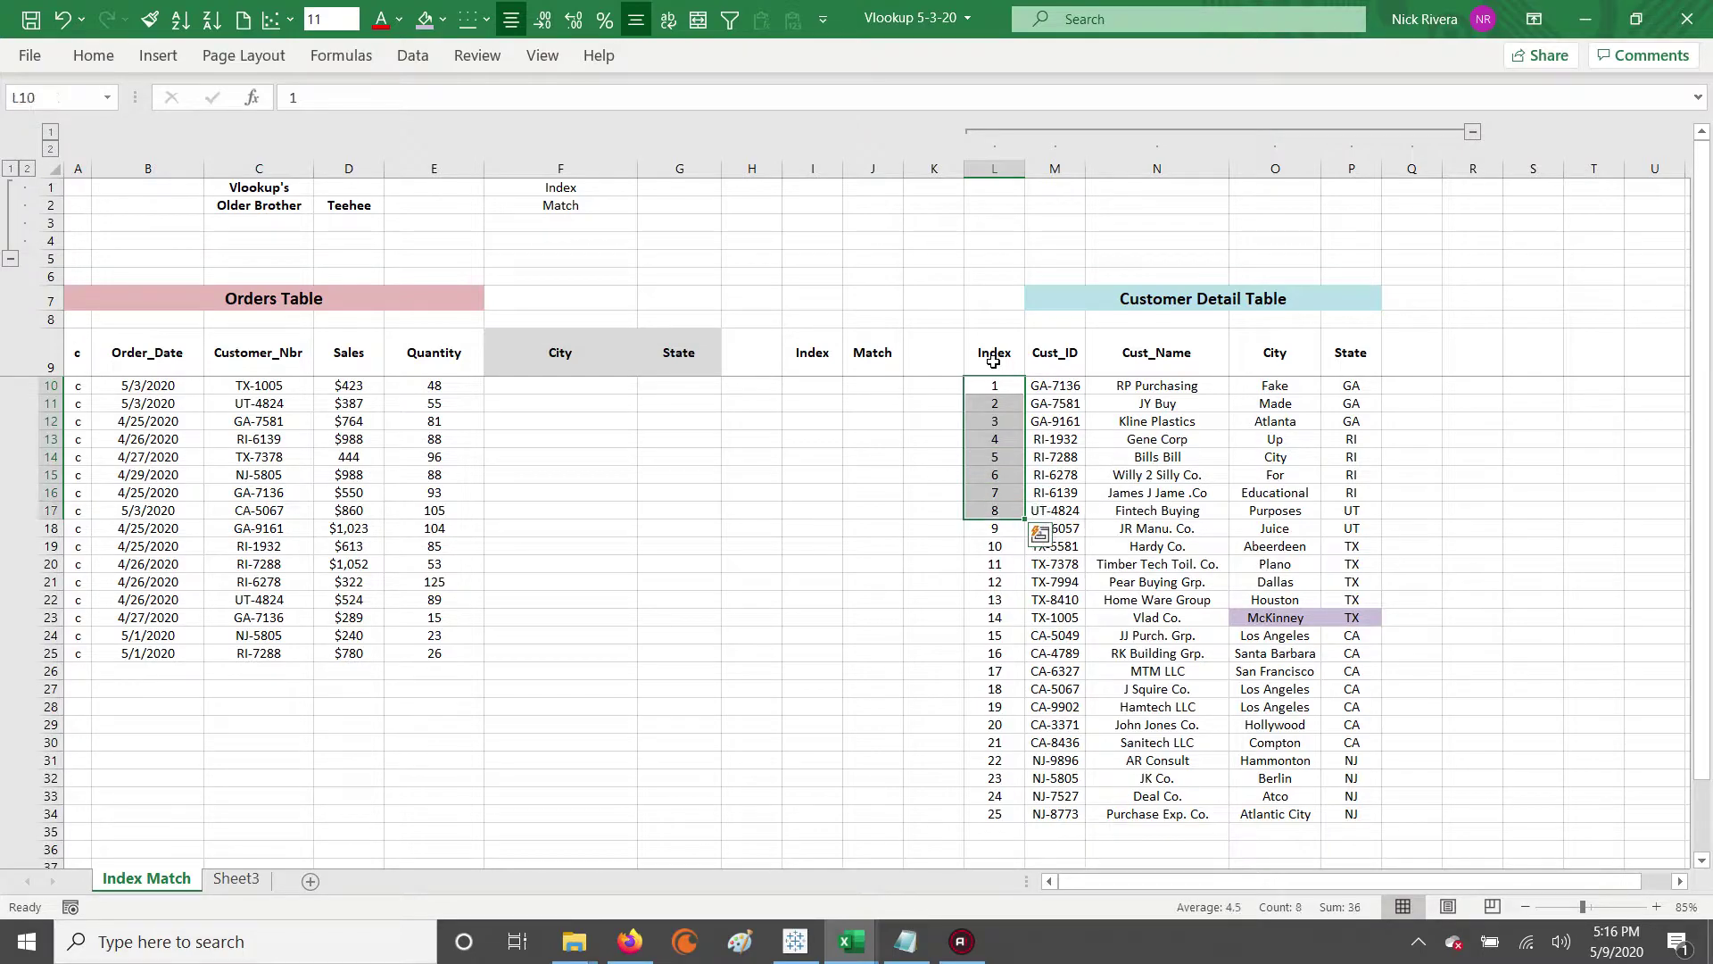
{"action": "key", "text": "Right"}
{"action": "key", "text": "ctrl+shift+Down"}
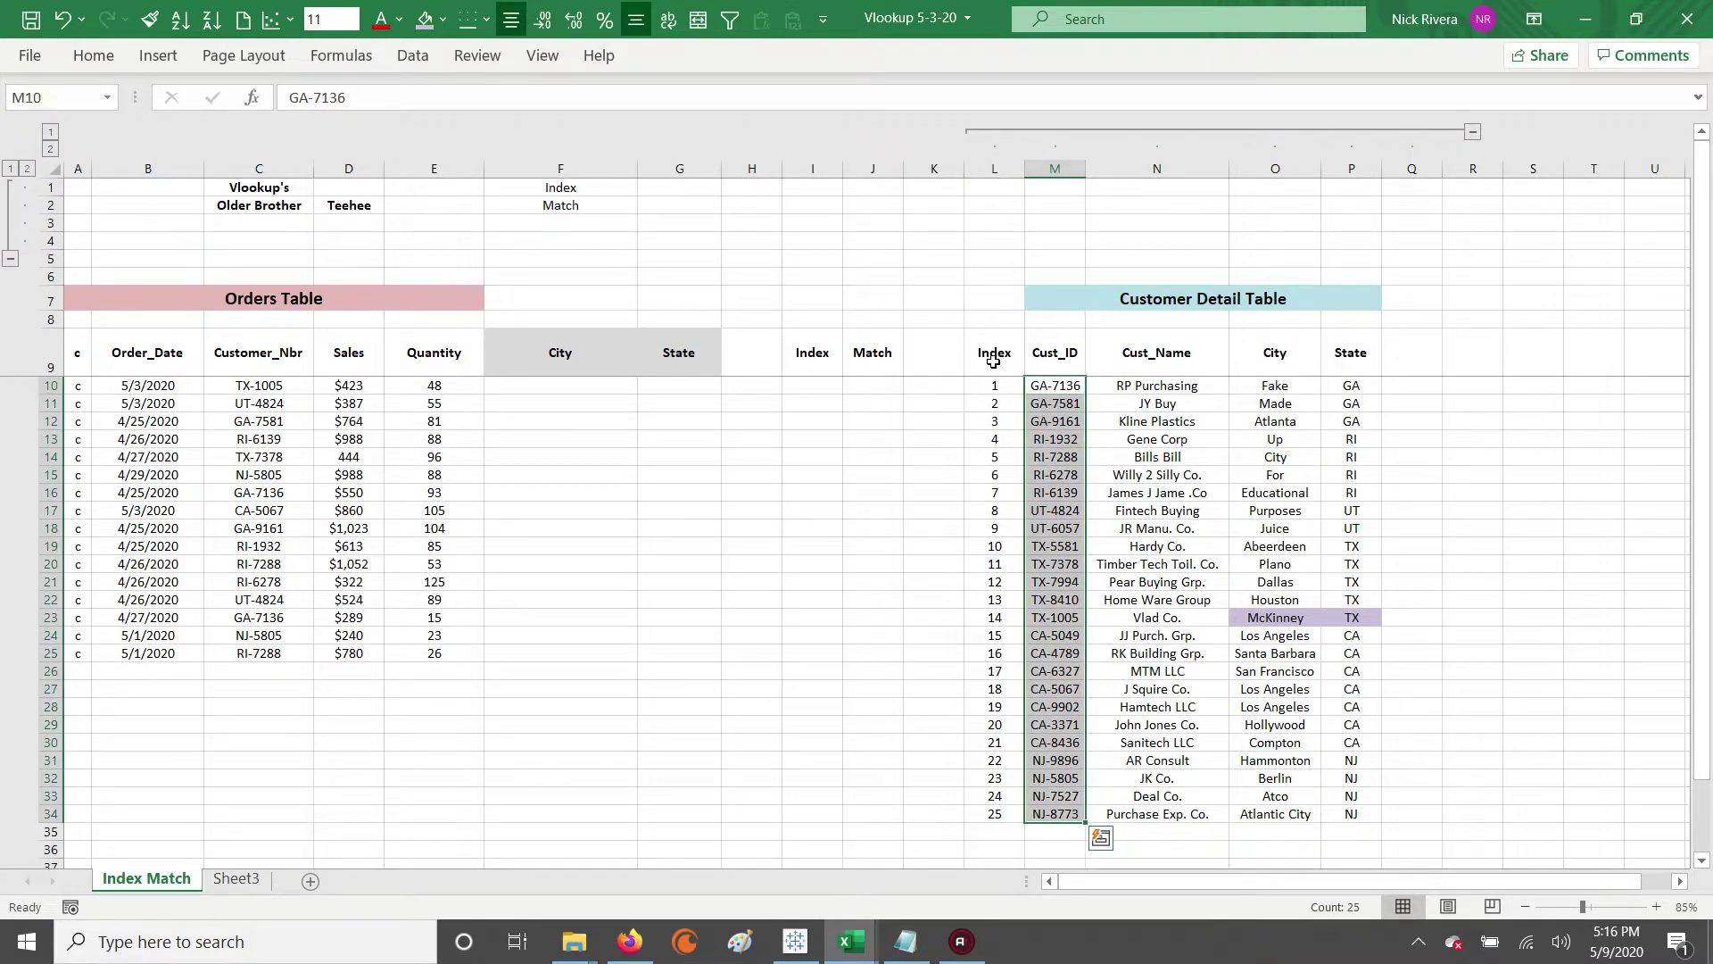
{"action": "left_click", "coordinate": [996, 388]}
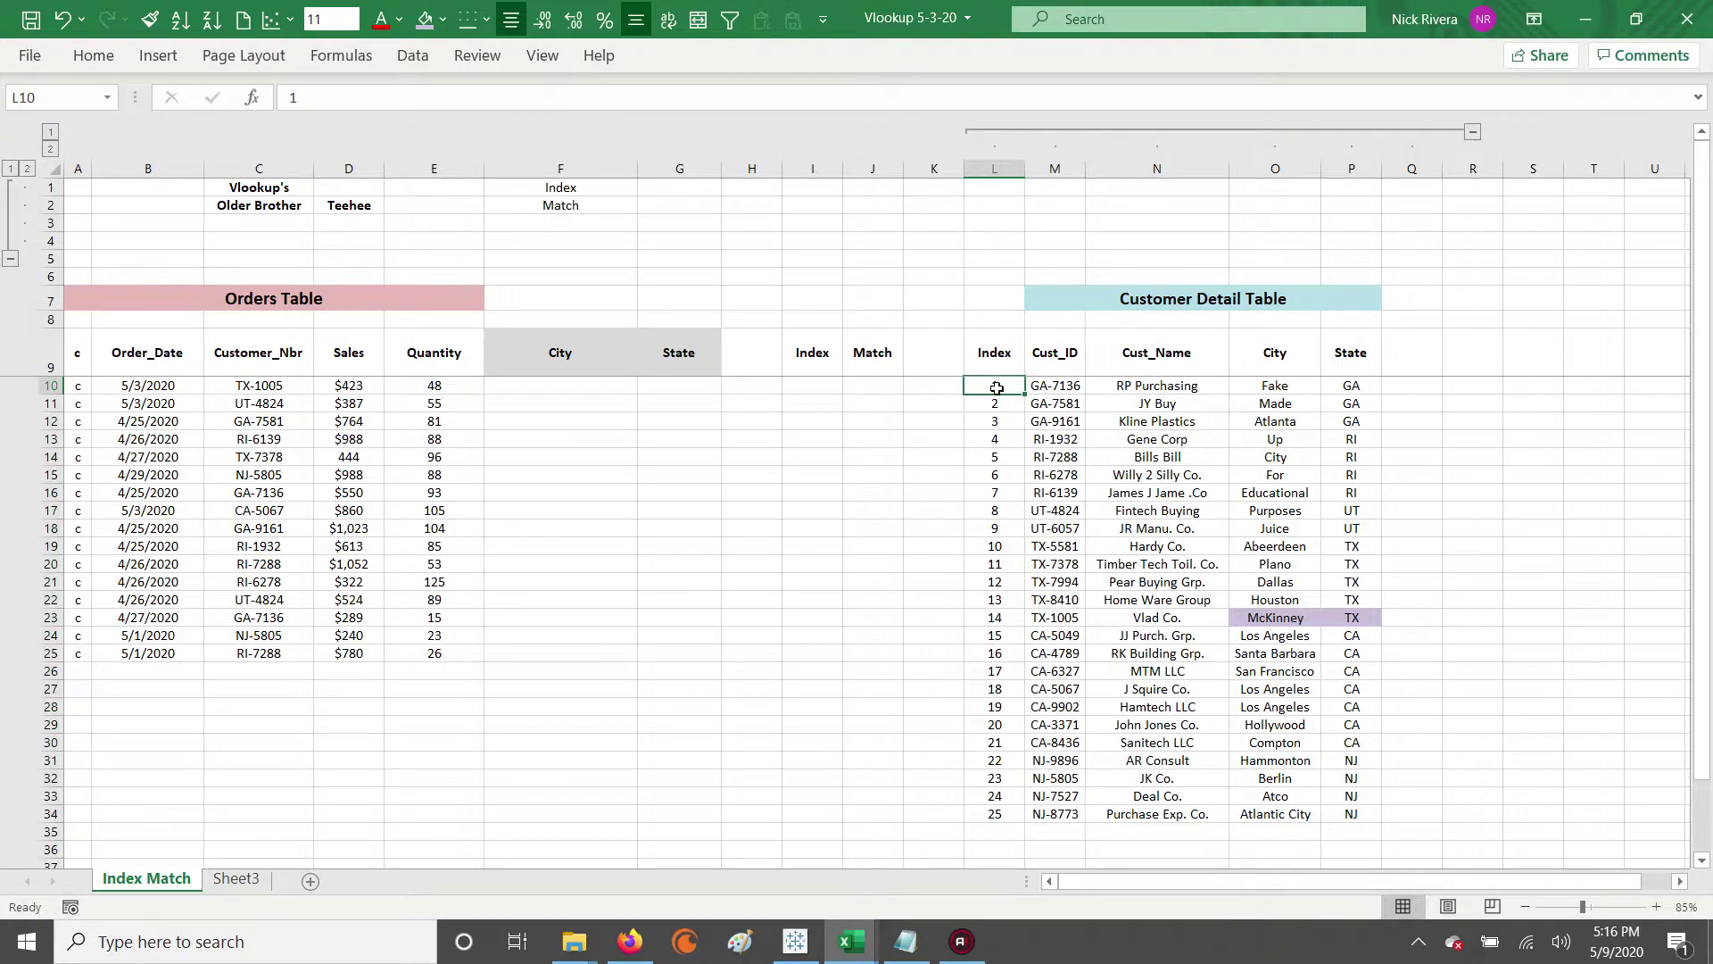
{"action": "key", "text": "shift+Down"}
{"action": "key", "text": "shift+Down"}
{"action": "key", "text": "shift+Down"}
{"action": "key", "text": "shift+Down"}
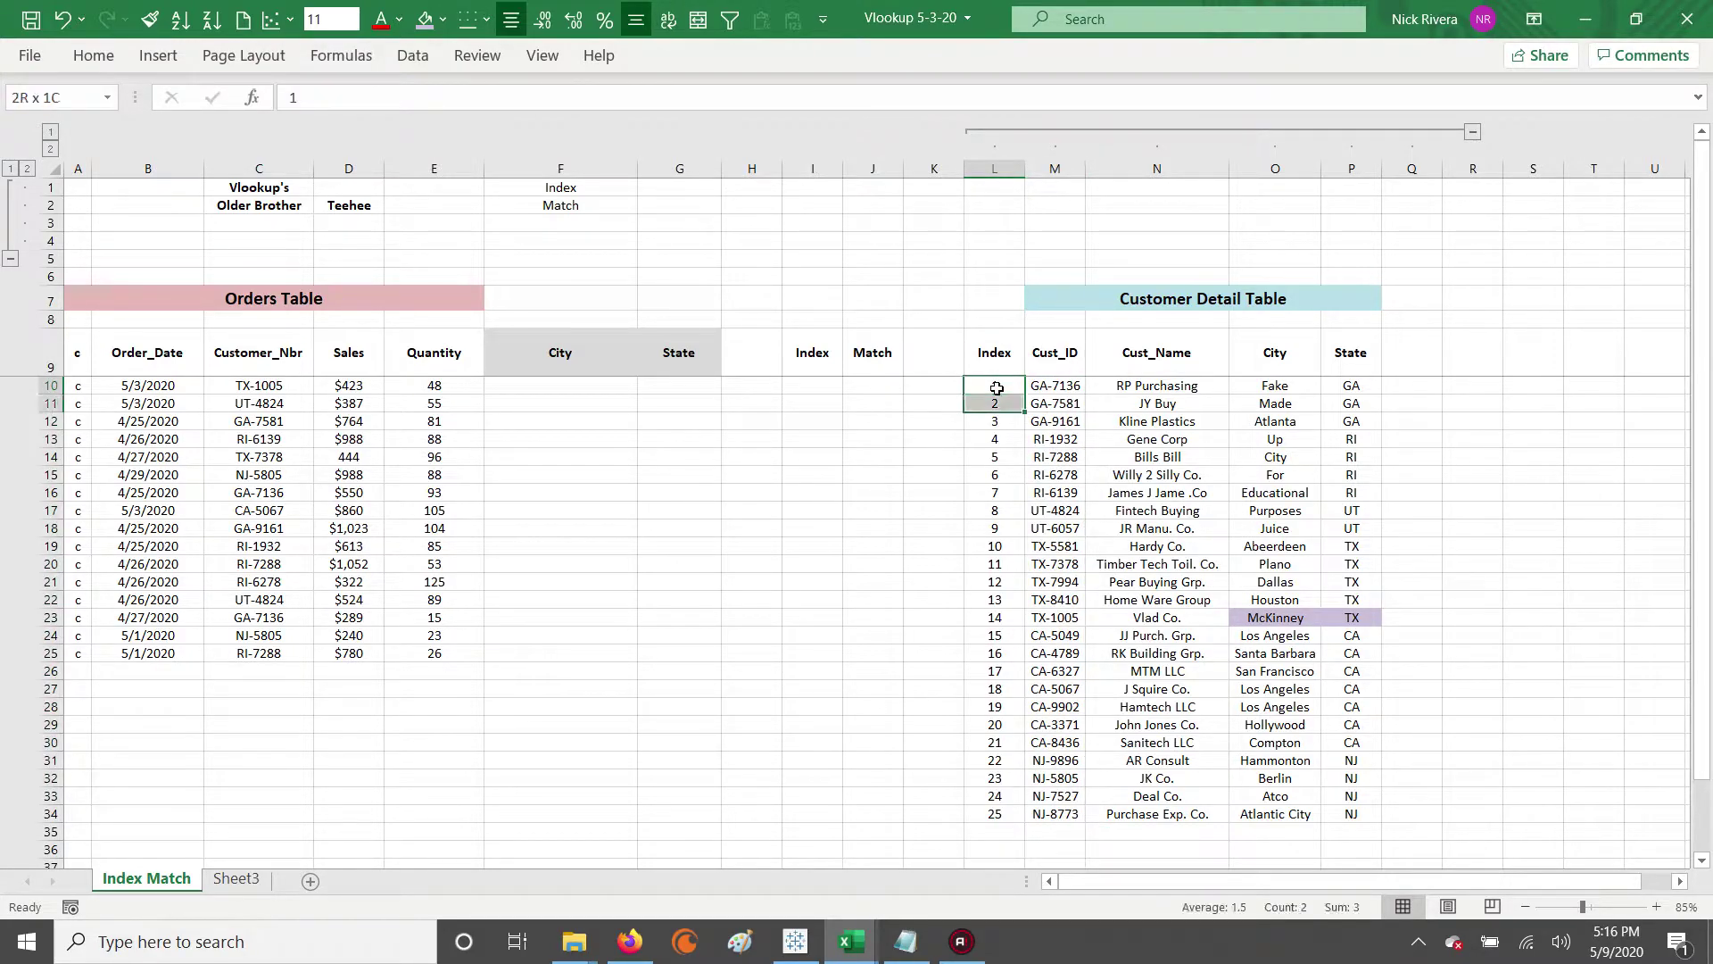
{"action": "key", "text": "shift+Down"}
{"action": "key", "text": "shift+Down"}
{"action": "key", "text": "shift+Down"}
{"action": "key", "text": "shift+Down"}
{"action": "key", "text": "shift+Down"}
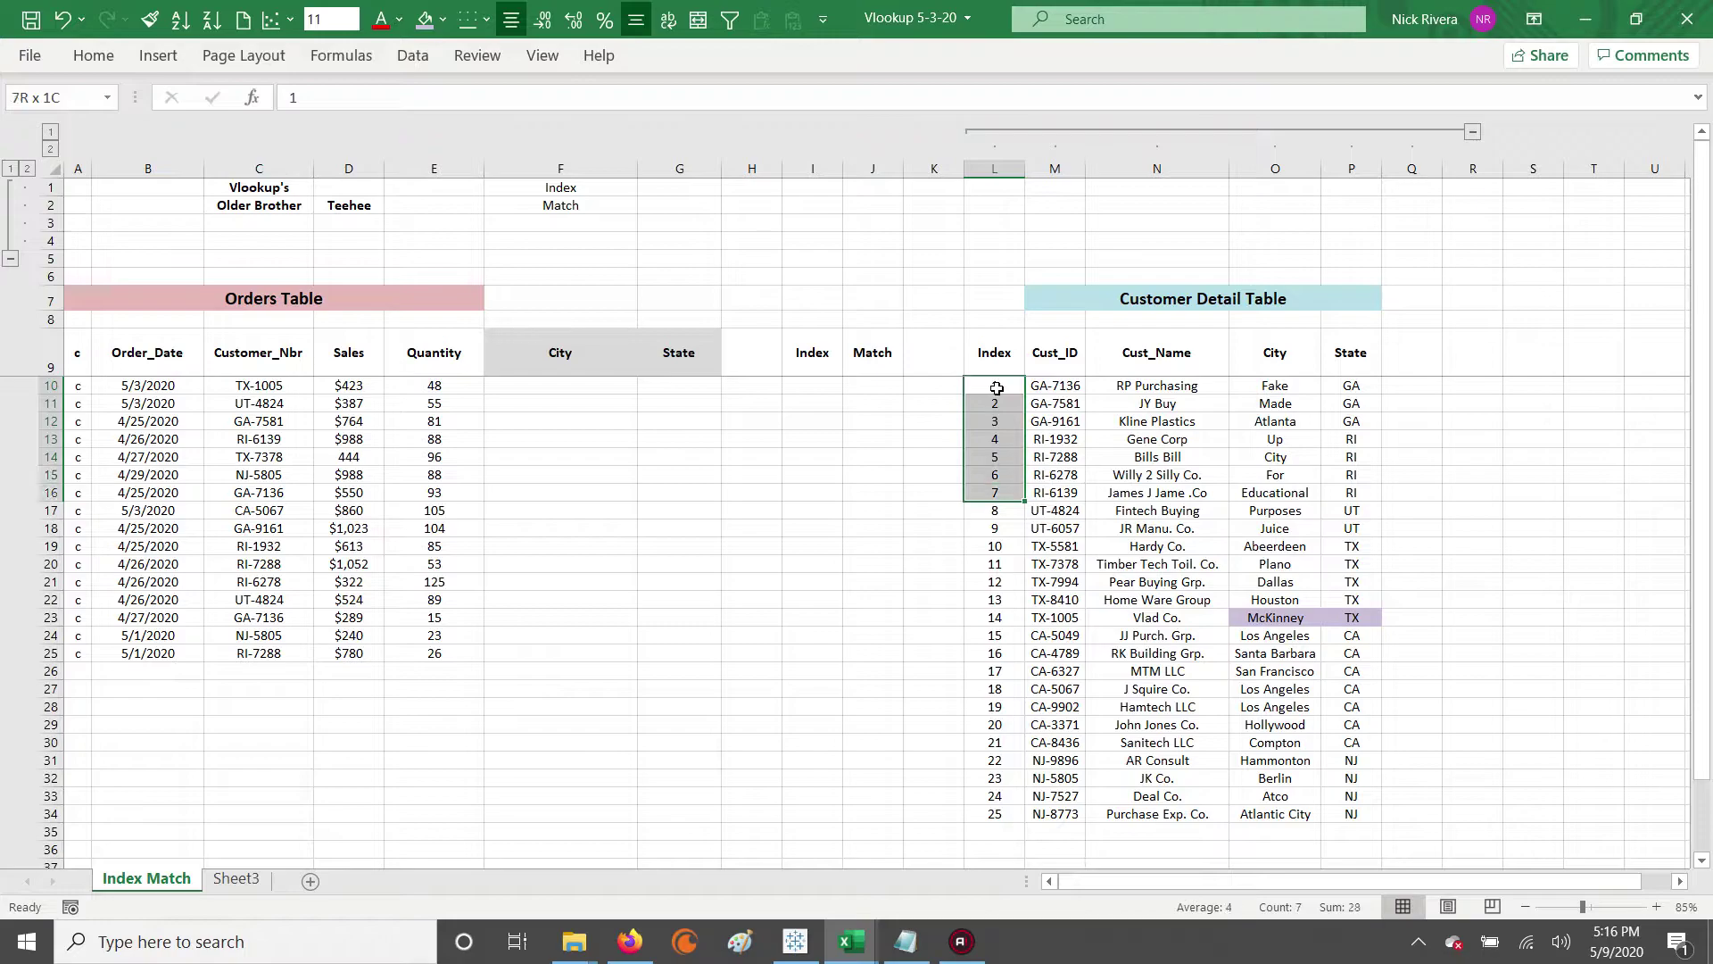
{"action": "key", "text": "ctrl+shift+Down"}
{"action": "key", "text": "shift+Up"}
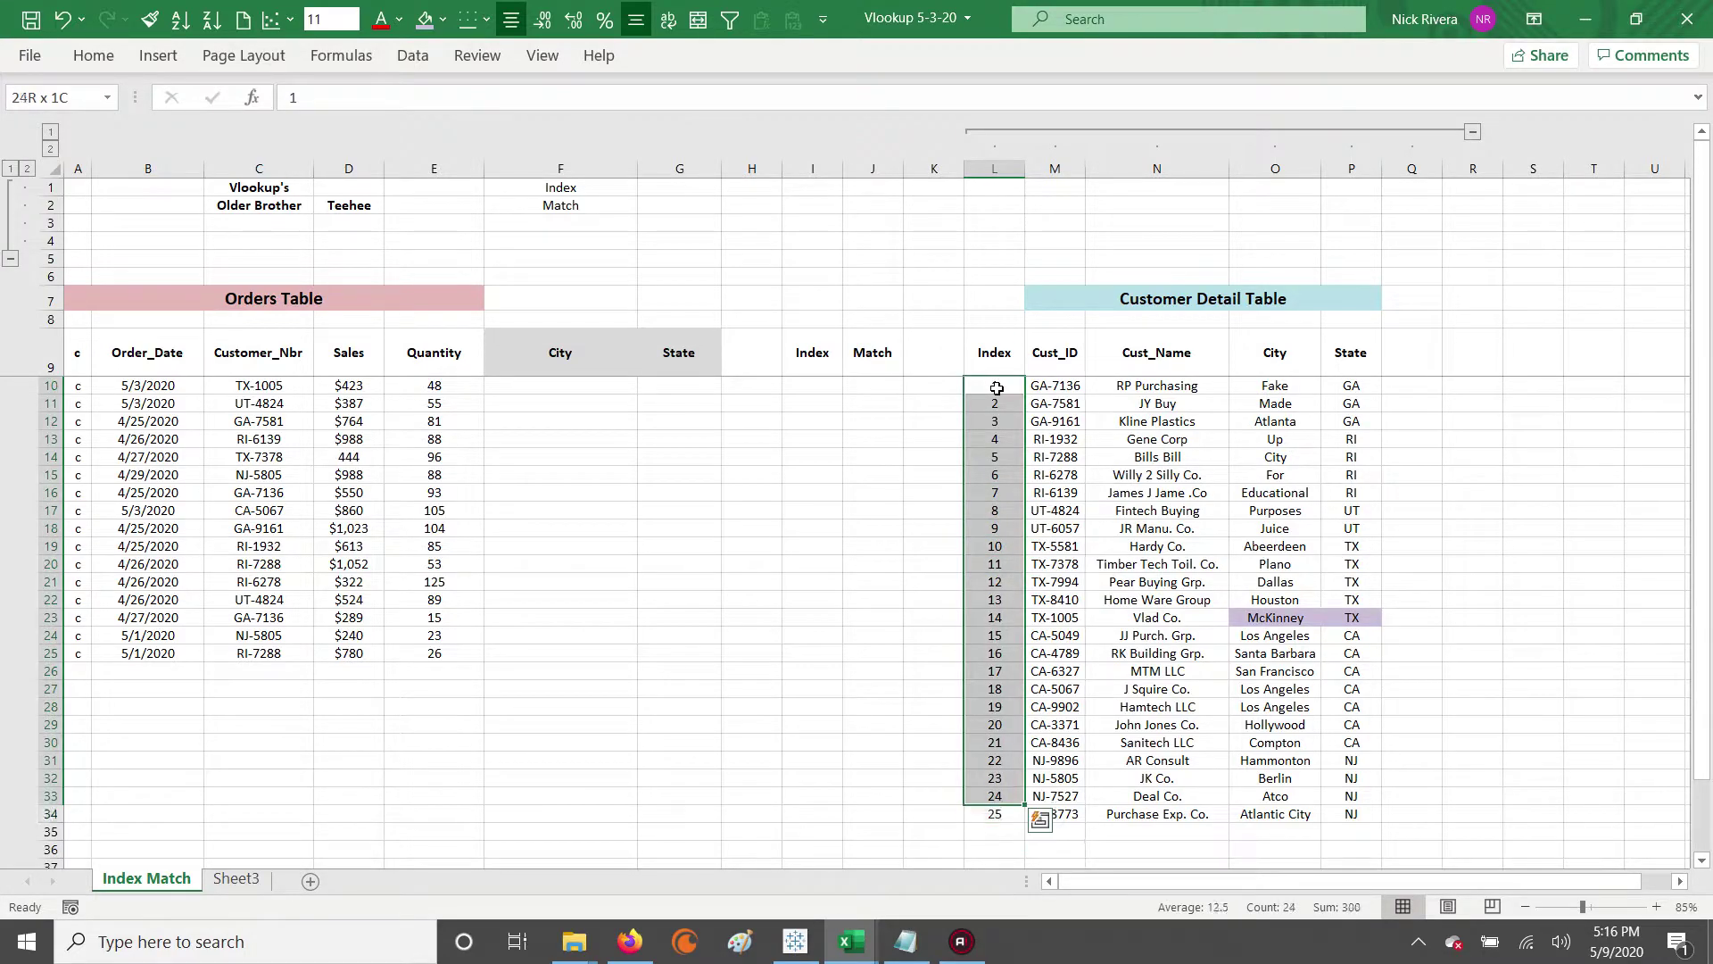
Compare the Orders Table's Order_Date column and rows with the Index column in L10:L34.
{"action": "left_click", "coordinate": [367, 511]}
{"action": "left_click", "coordinate": [130, 355]}
{"action": "left_click_drag", "start_coordinate": [168, 391], "coordinate": [157, 654]}
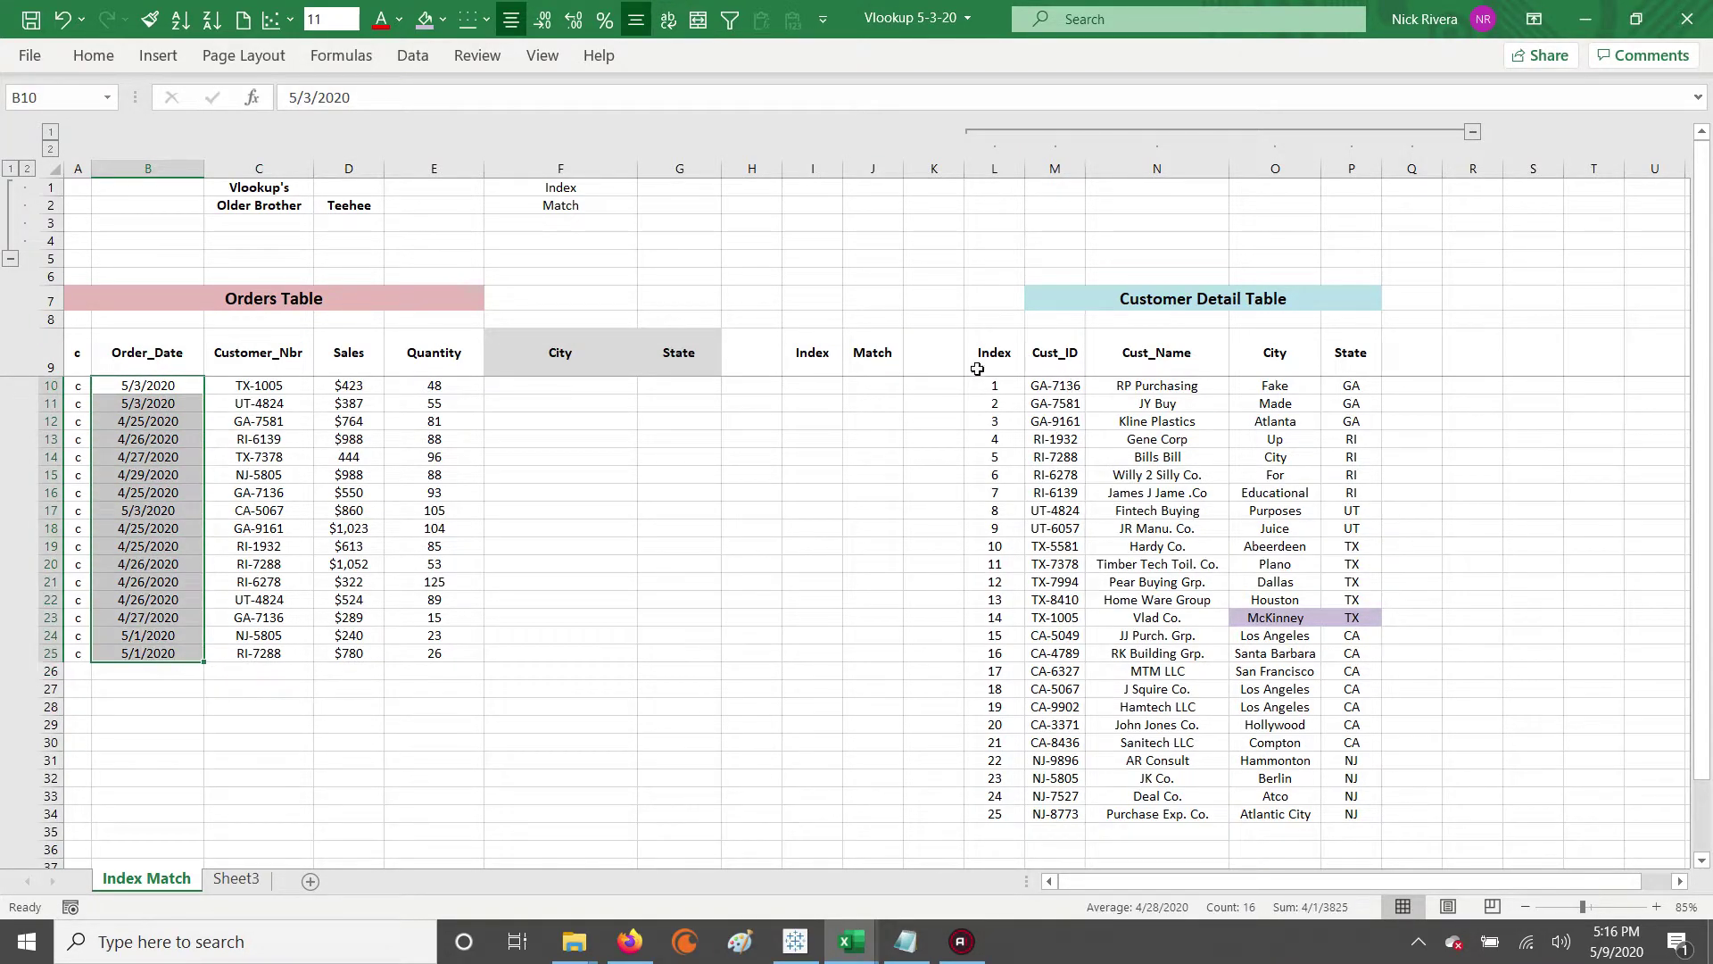
{"action": "left_click_drag", "start_coordinate": [126, 388], "coordinate": [458, 477]}
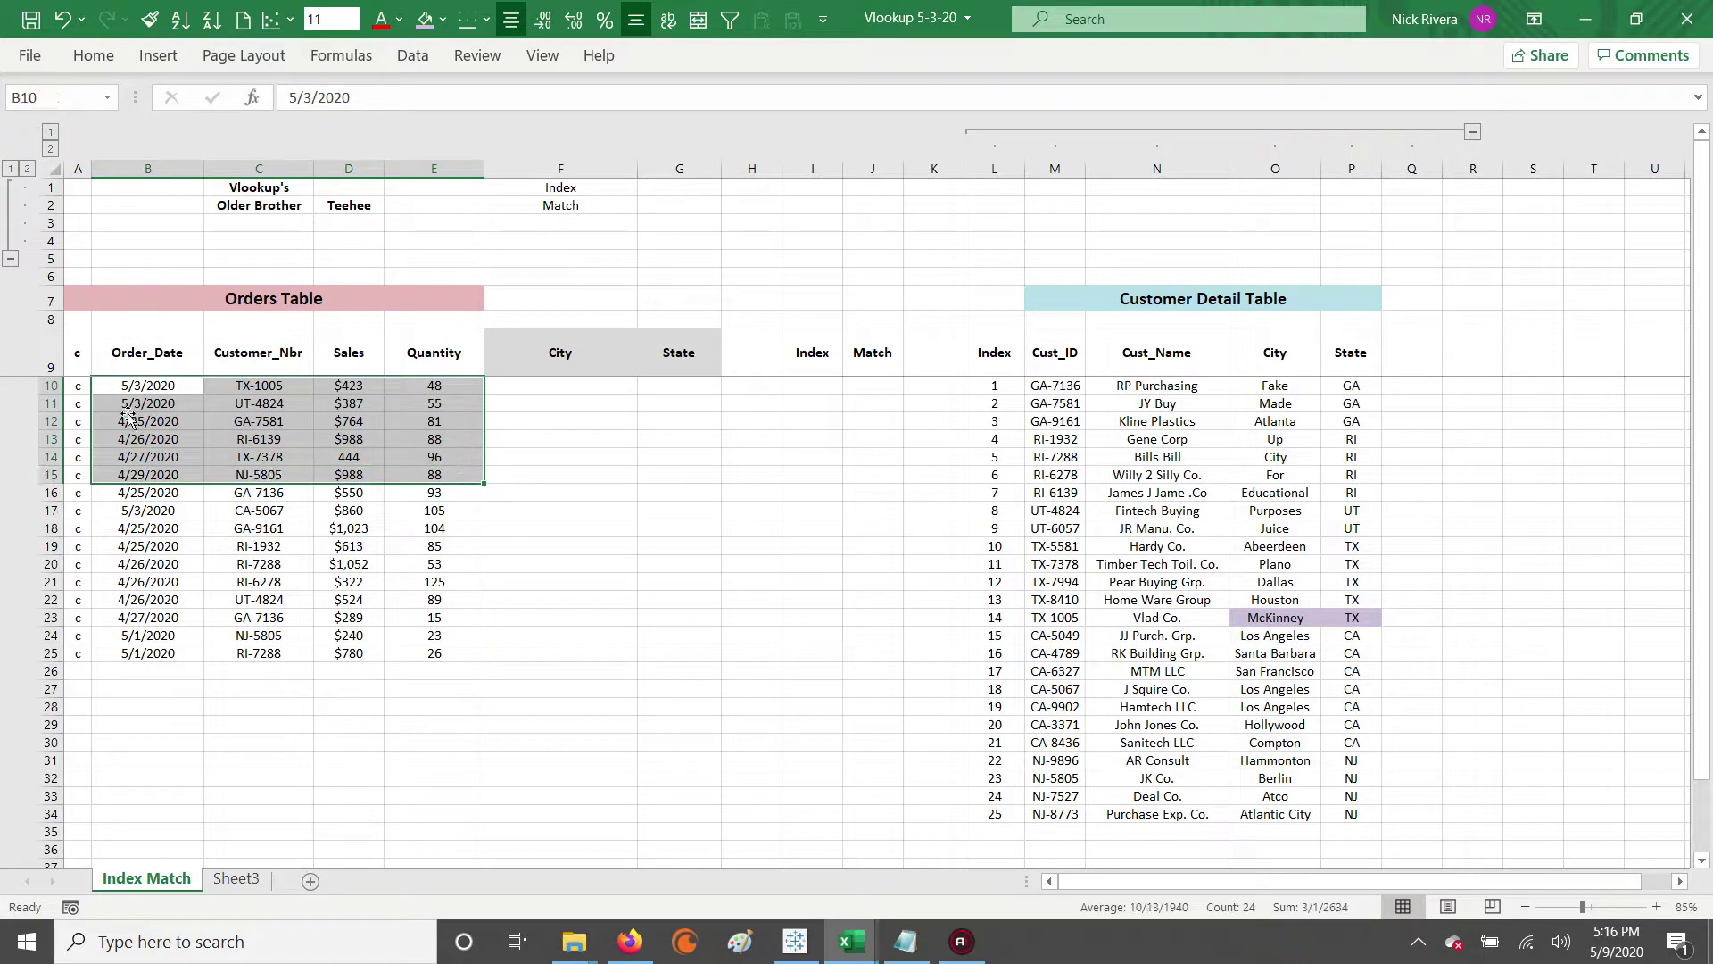
{"action": "left_click", "coordinate": [129, 386]}
{"action": "left_click_drag", "start_coordinate": [129, 386], "coordinate": [152, 655]}
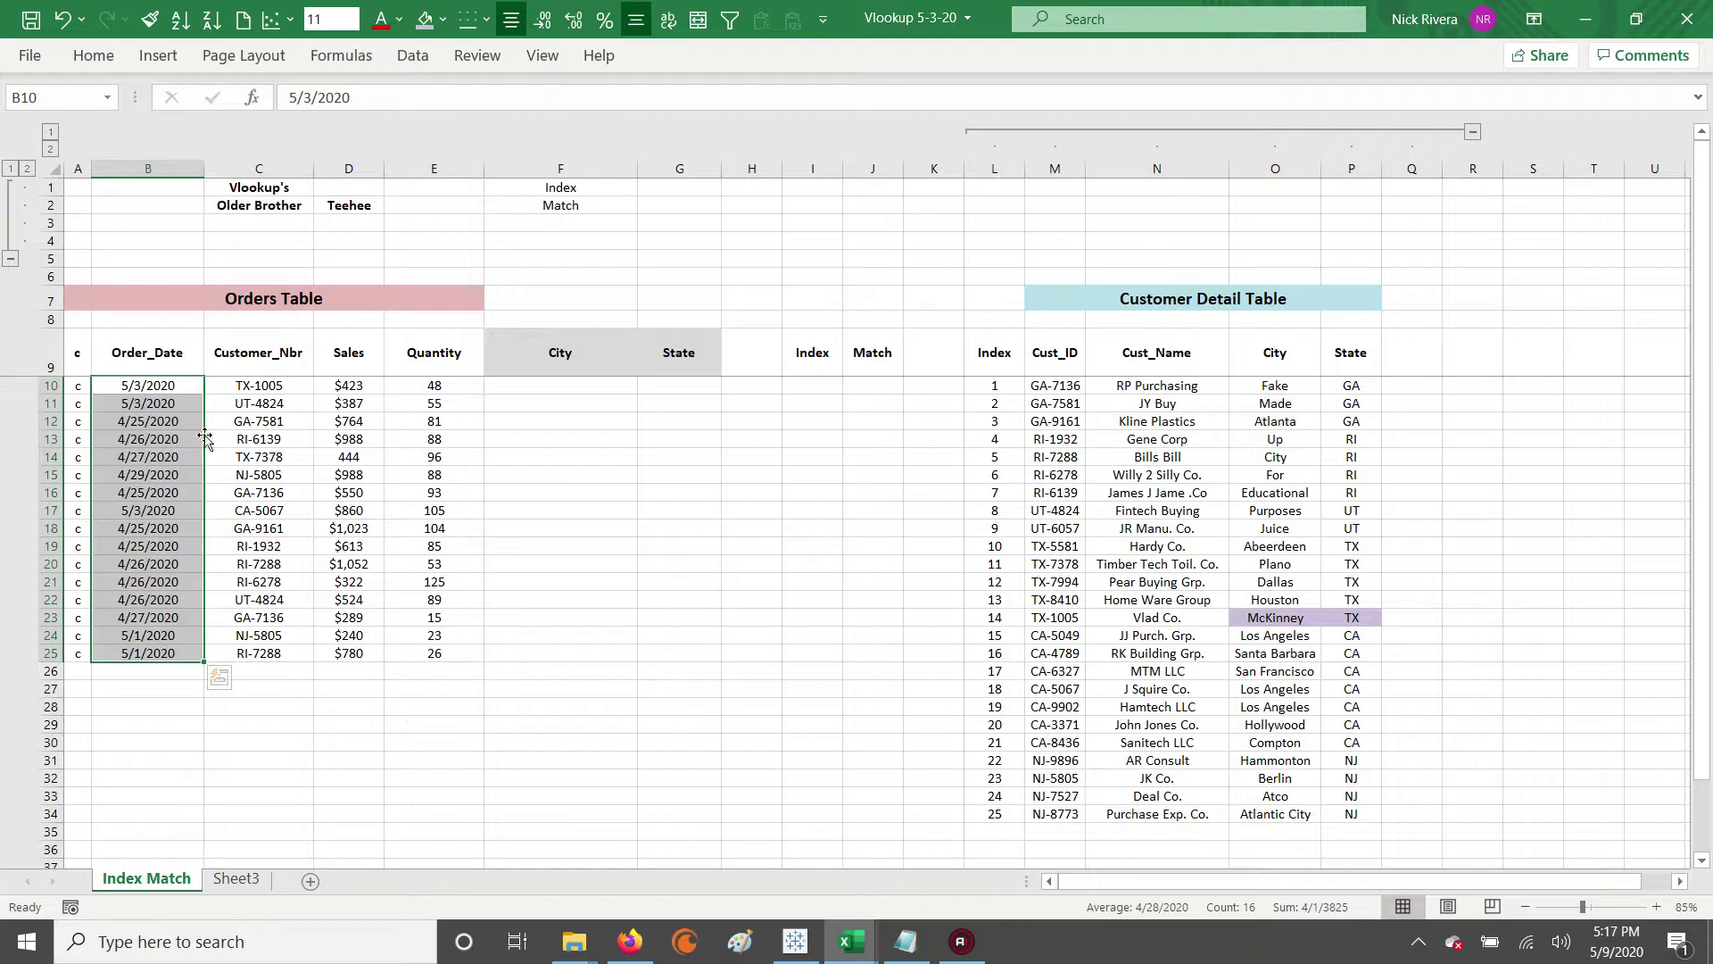
{"action": "left_click", "coordinate": [166, 385]}
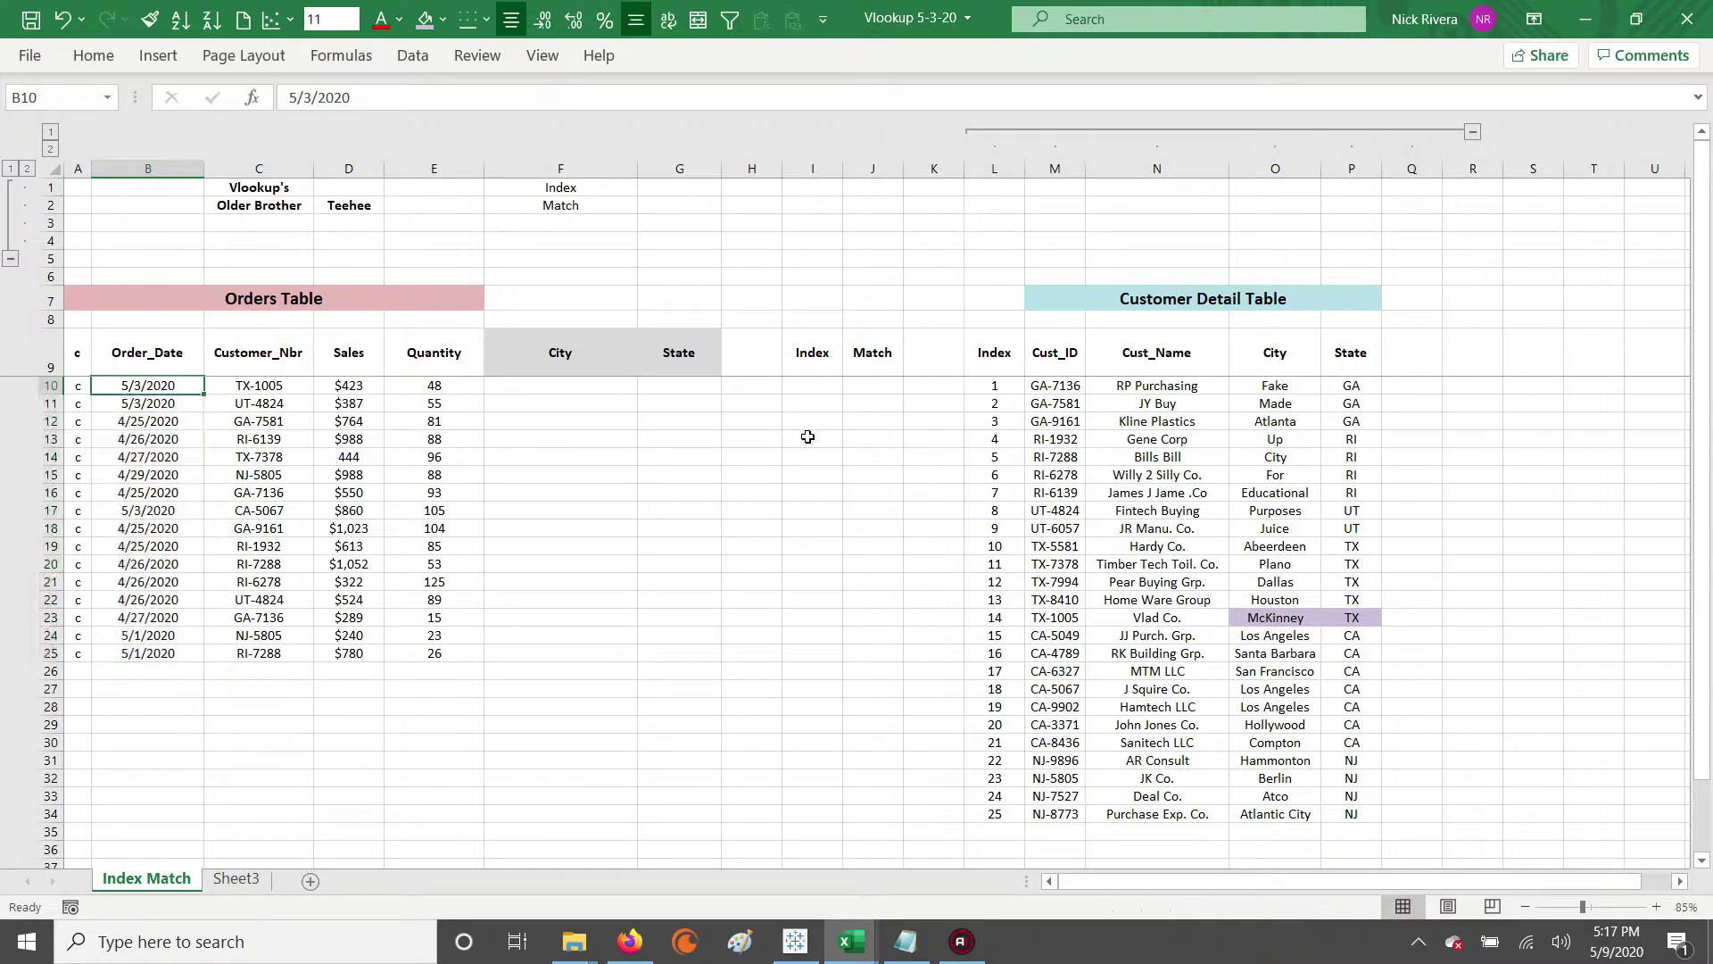
{"action": "left_click_drag", "start_coordinate": [997, 384], "coordinate": [996, 377]}
{"action": "left_click", "coordinate": [996, 380]}
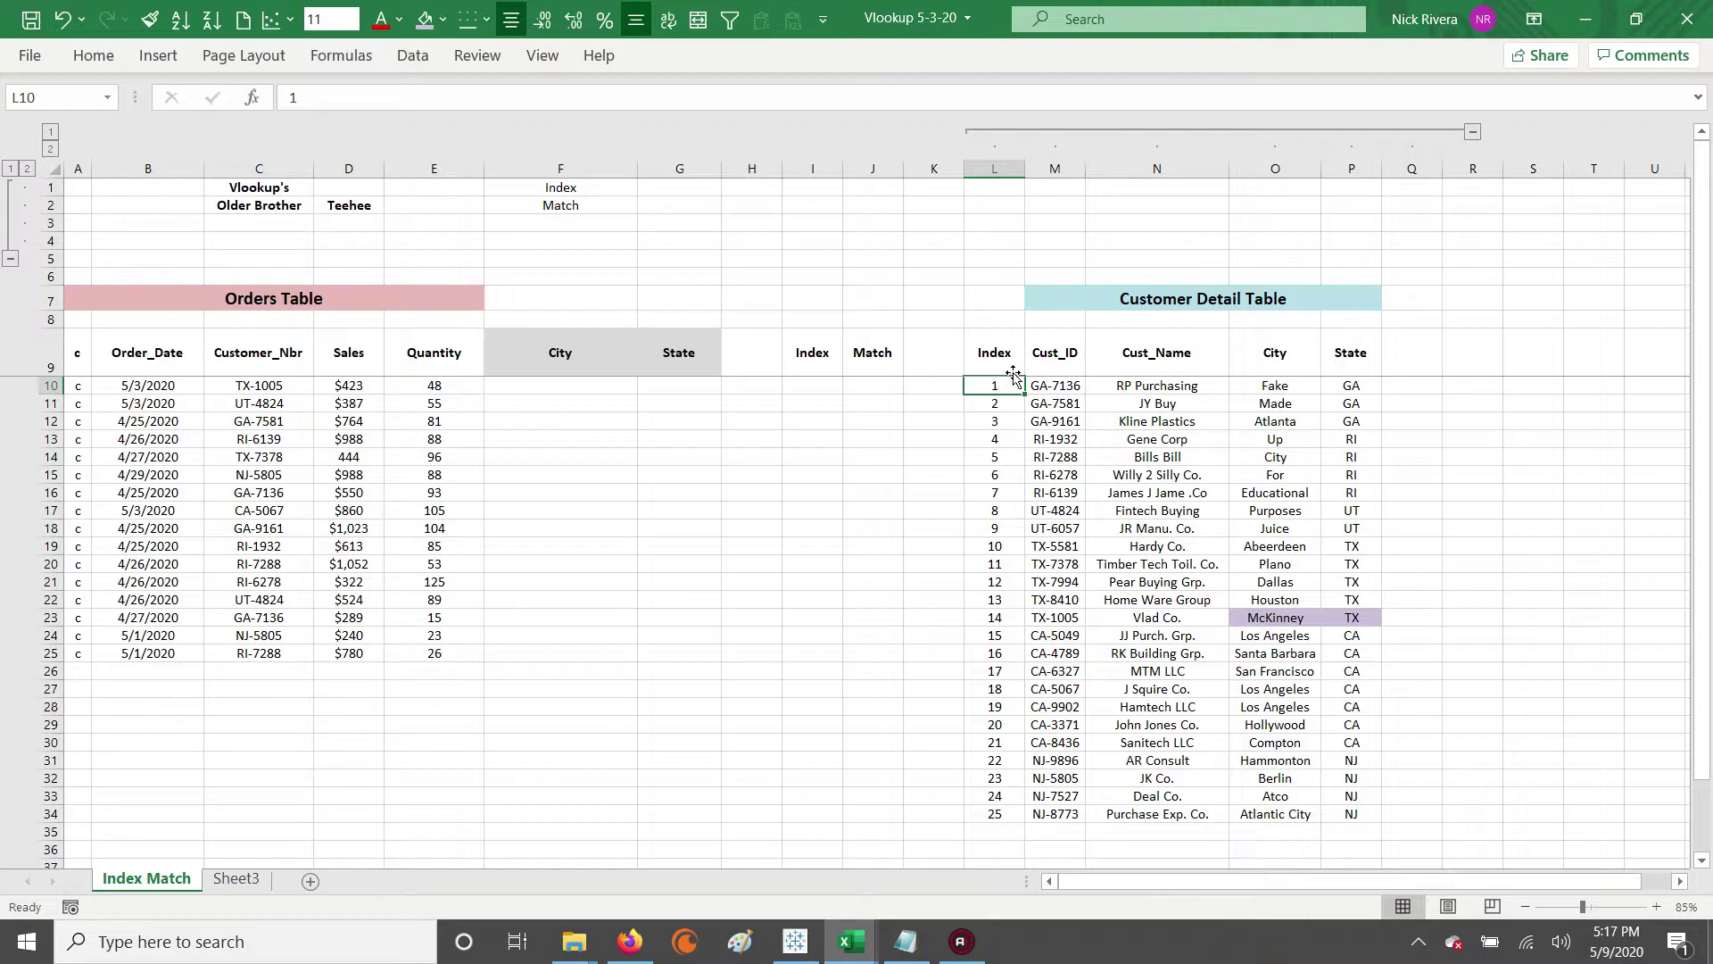
{"action": "left_click_drag", "start_coordinate": [1000, 386], "coordinate": [1017, 816]}
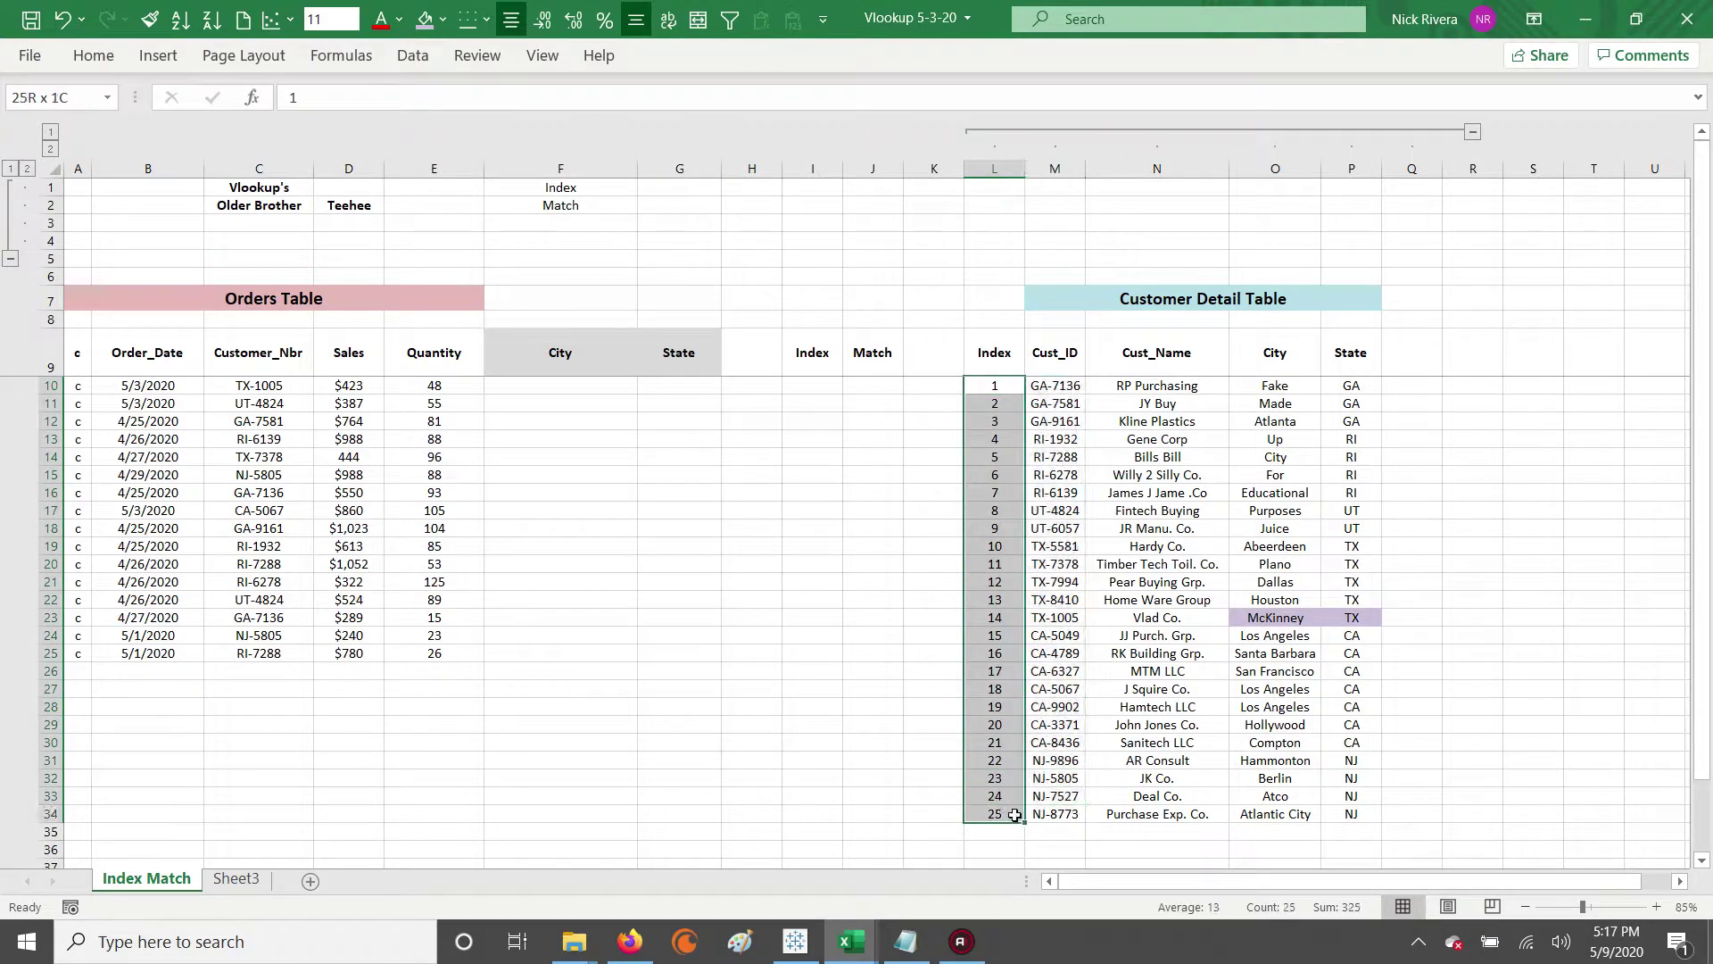
Examine the State and City columns of the Customer Detail Table alongside the empty City and State columns beside the Orders Table.
{"action": "left_click", "coordinate": [873, 527]}
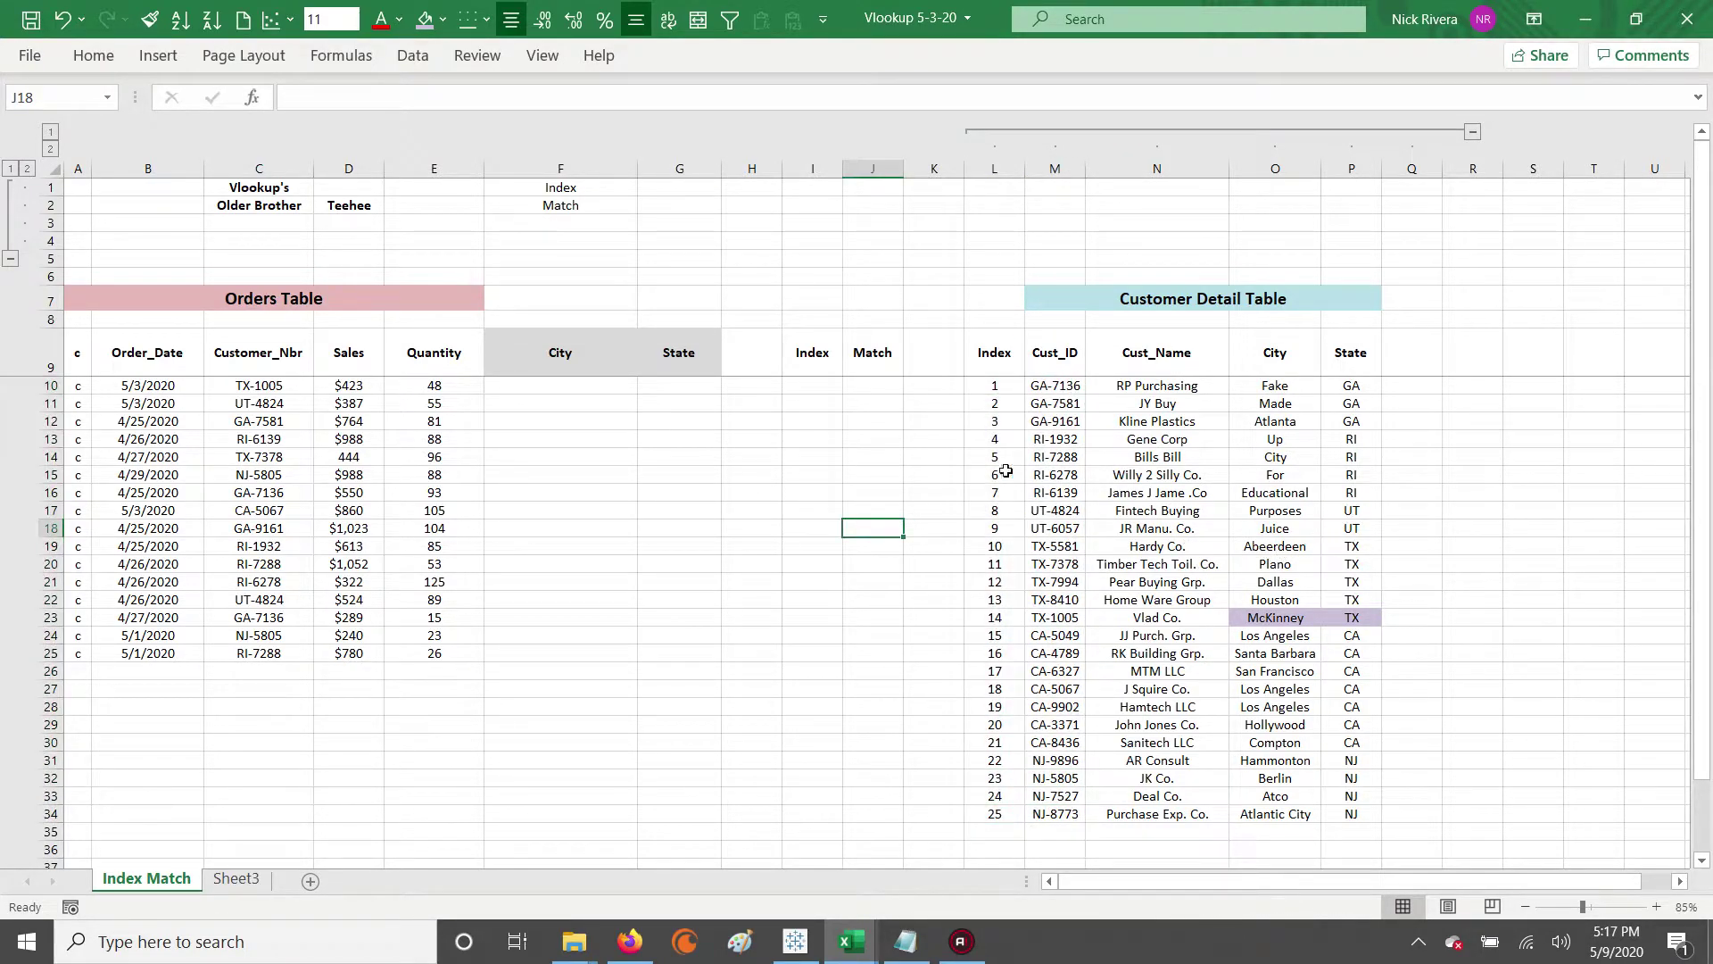
{"action": "left_click", "coordinate": [807, 349]}
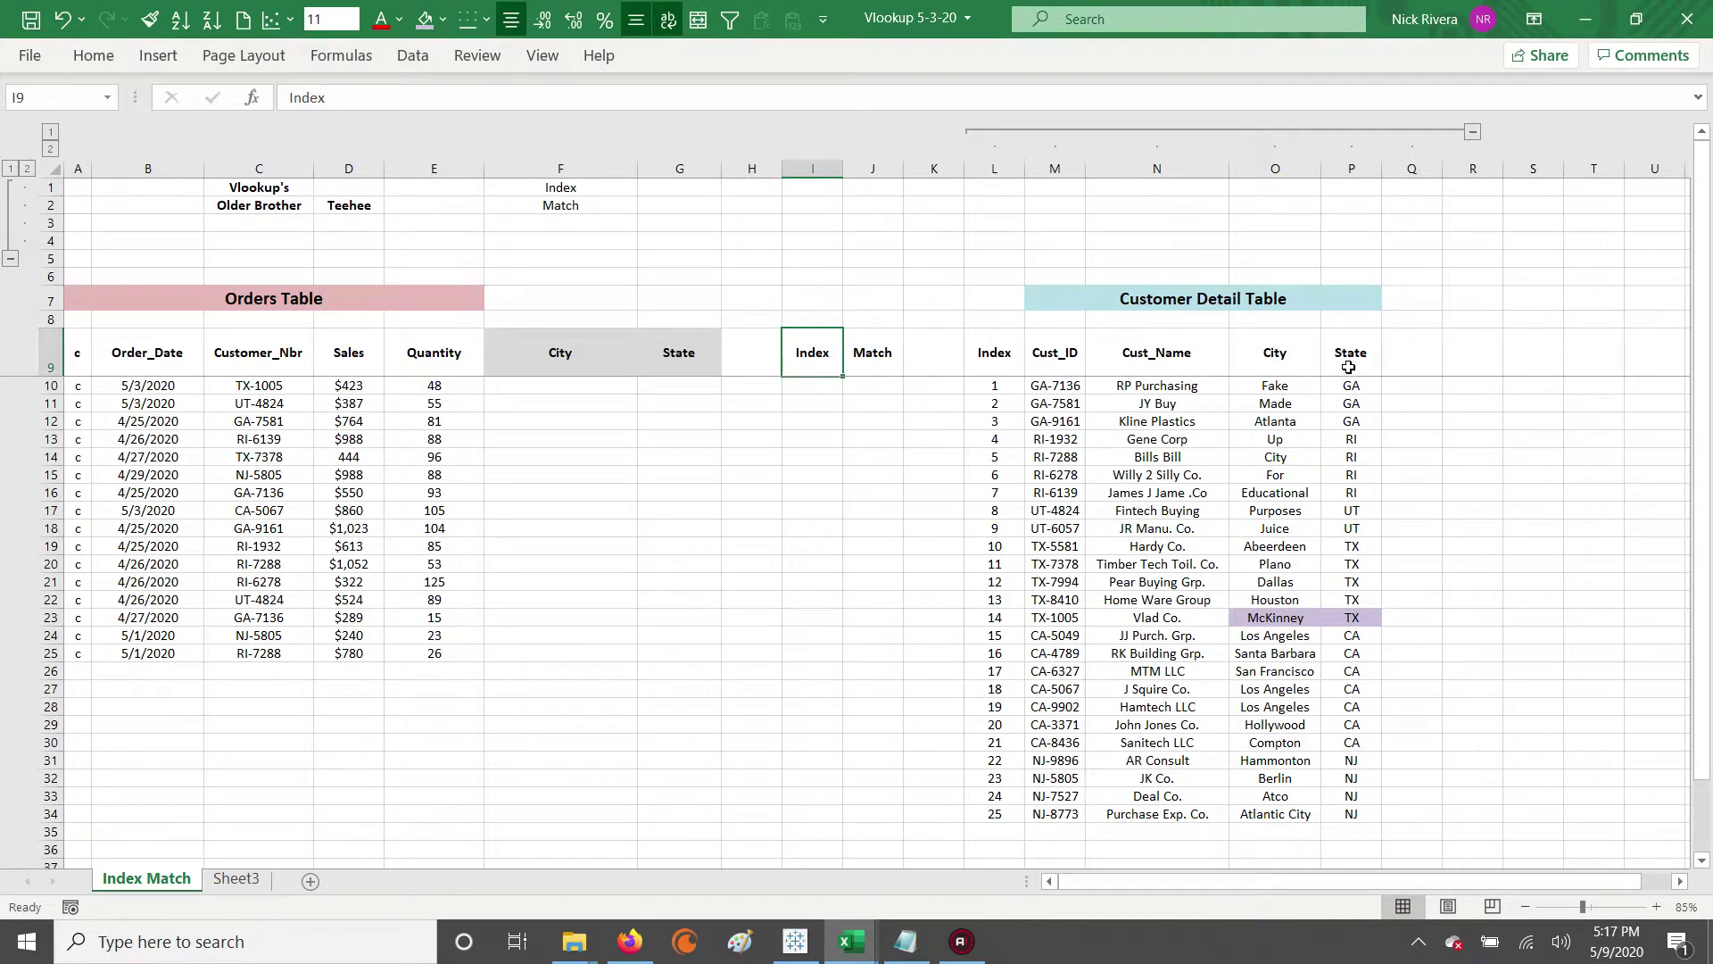
{"action": "left_click_drag", "start_coordinate": [1352, 387], "coordinate": [1351, 796]}
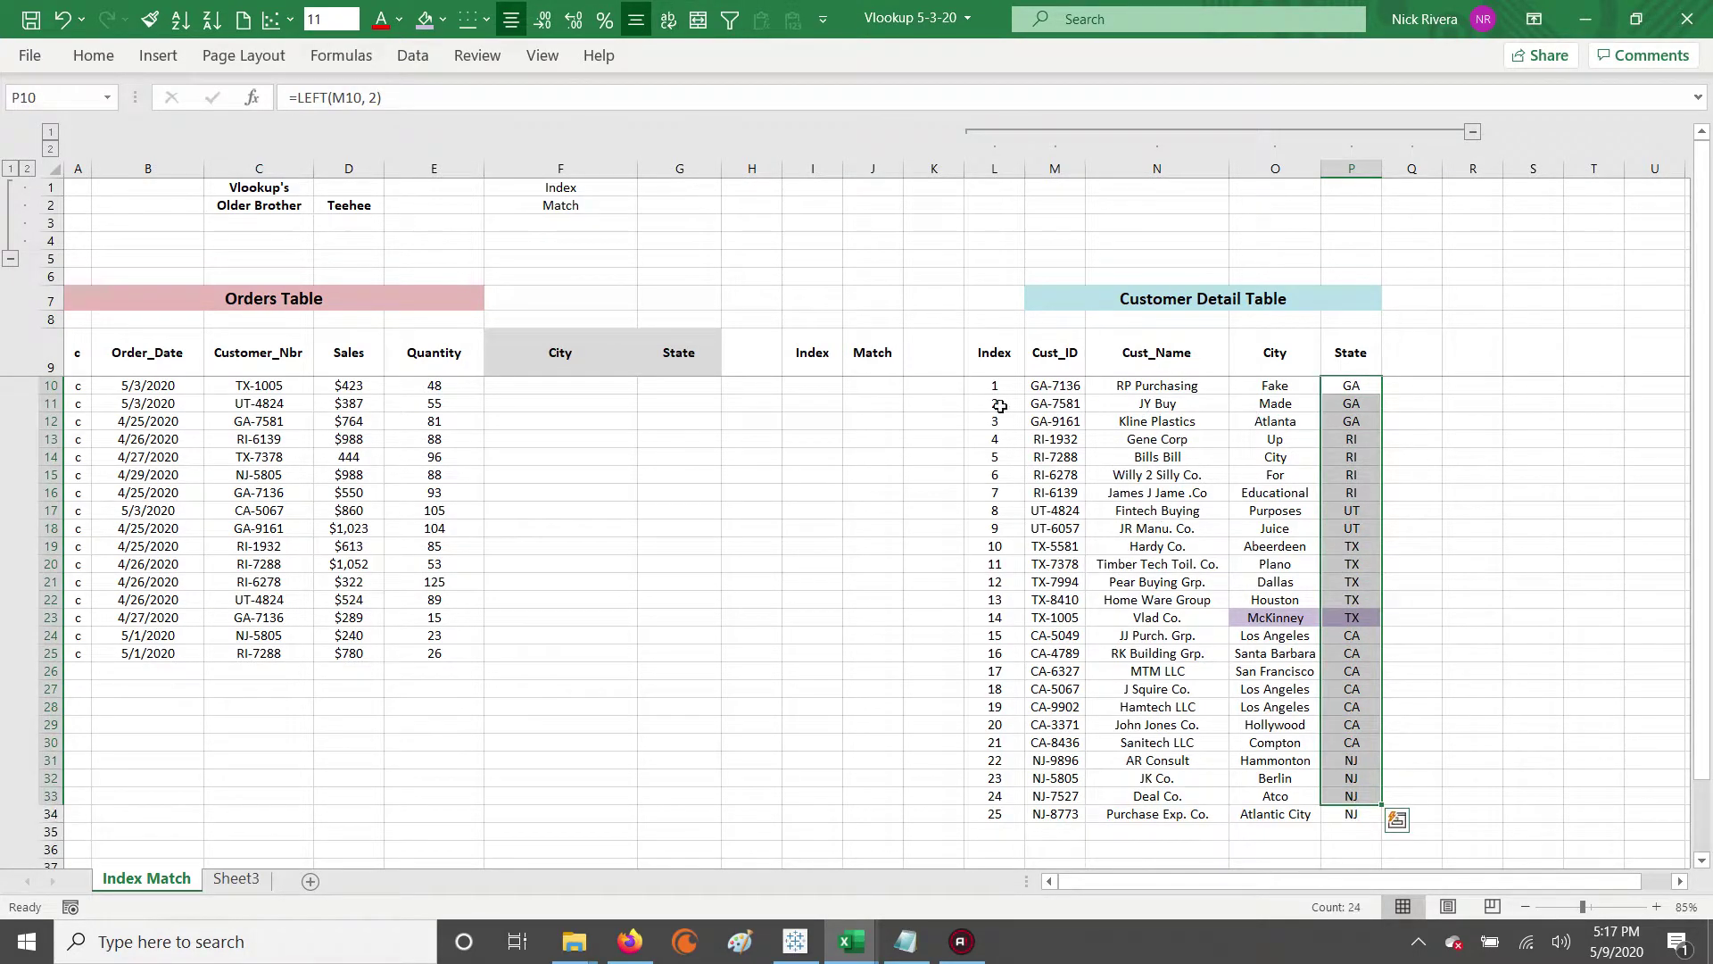
{"action": "left_click_drag", "start_coordinate": [1351, 386], "coordinate": [1352, 796]}
{"action": "left_click", "coordinate": [571, 359]}
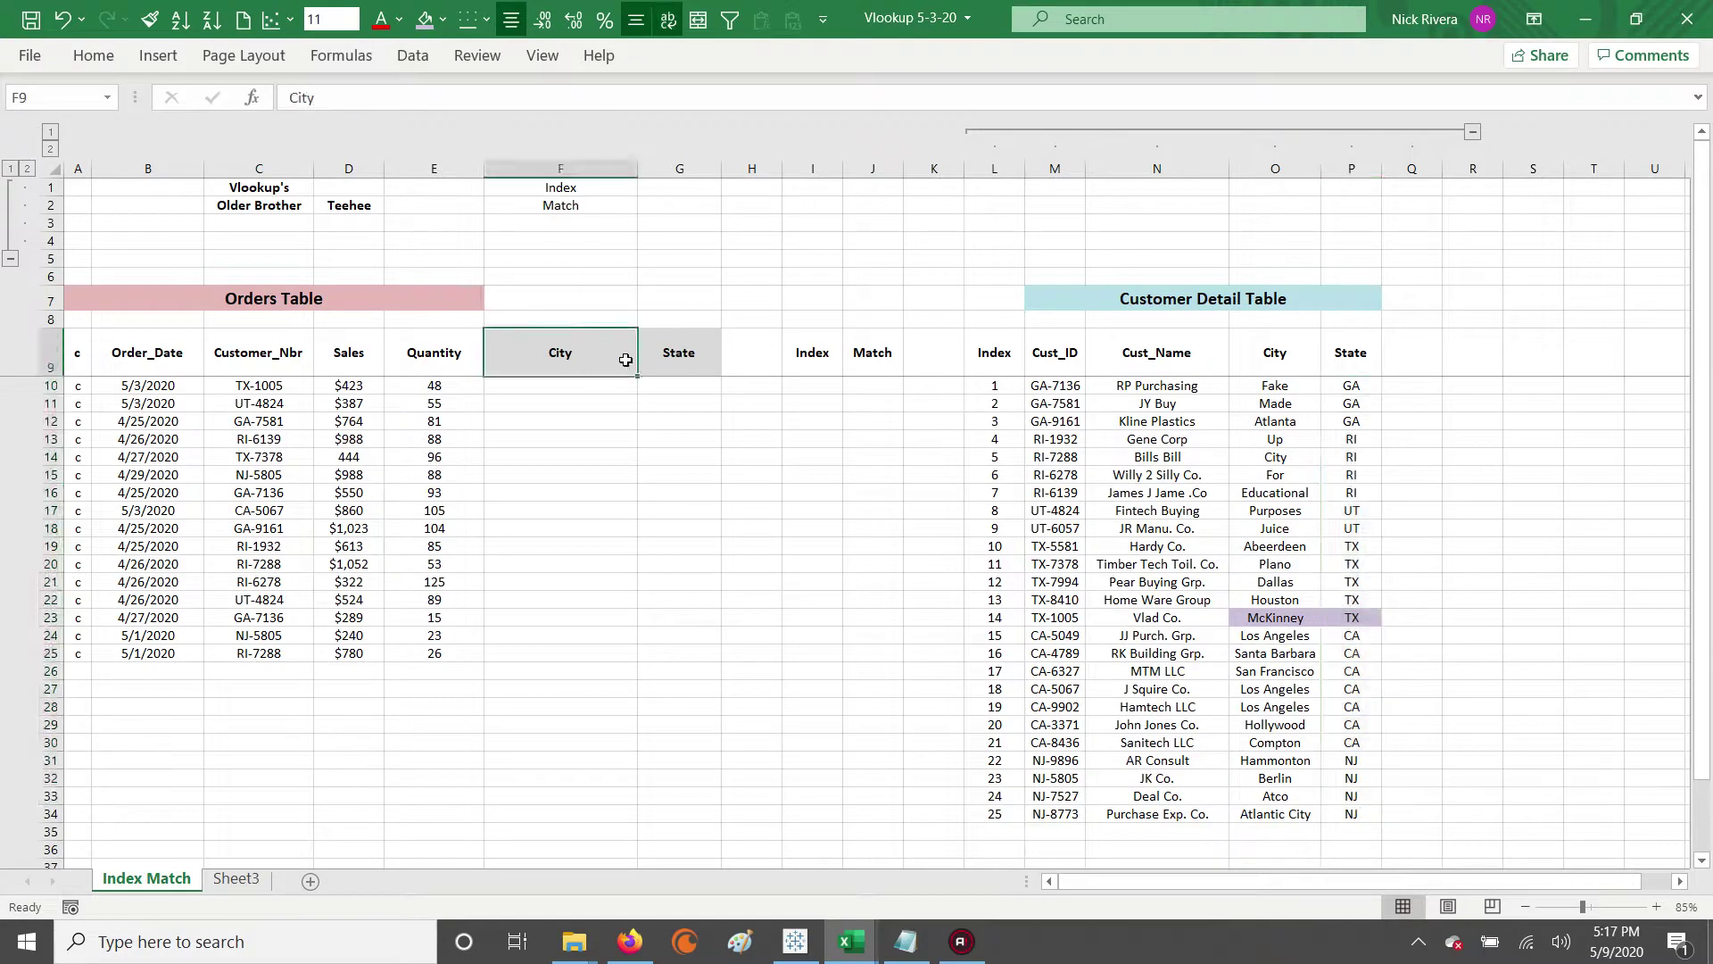
{"action": "left_click", "coordinate": [687, 357]}
{"action": "left_click", "coordinate": [1289, 388]}
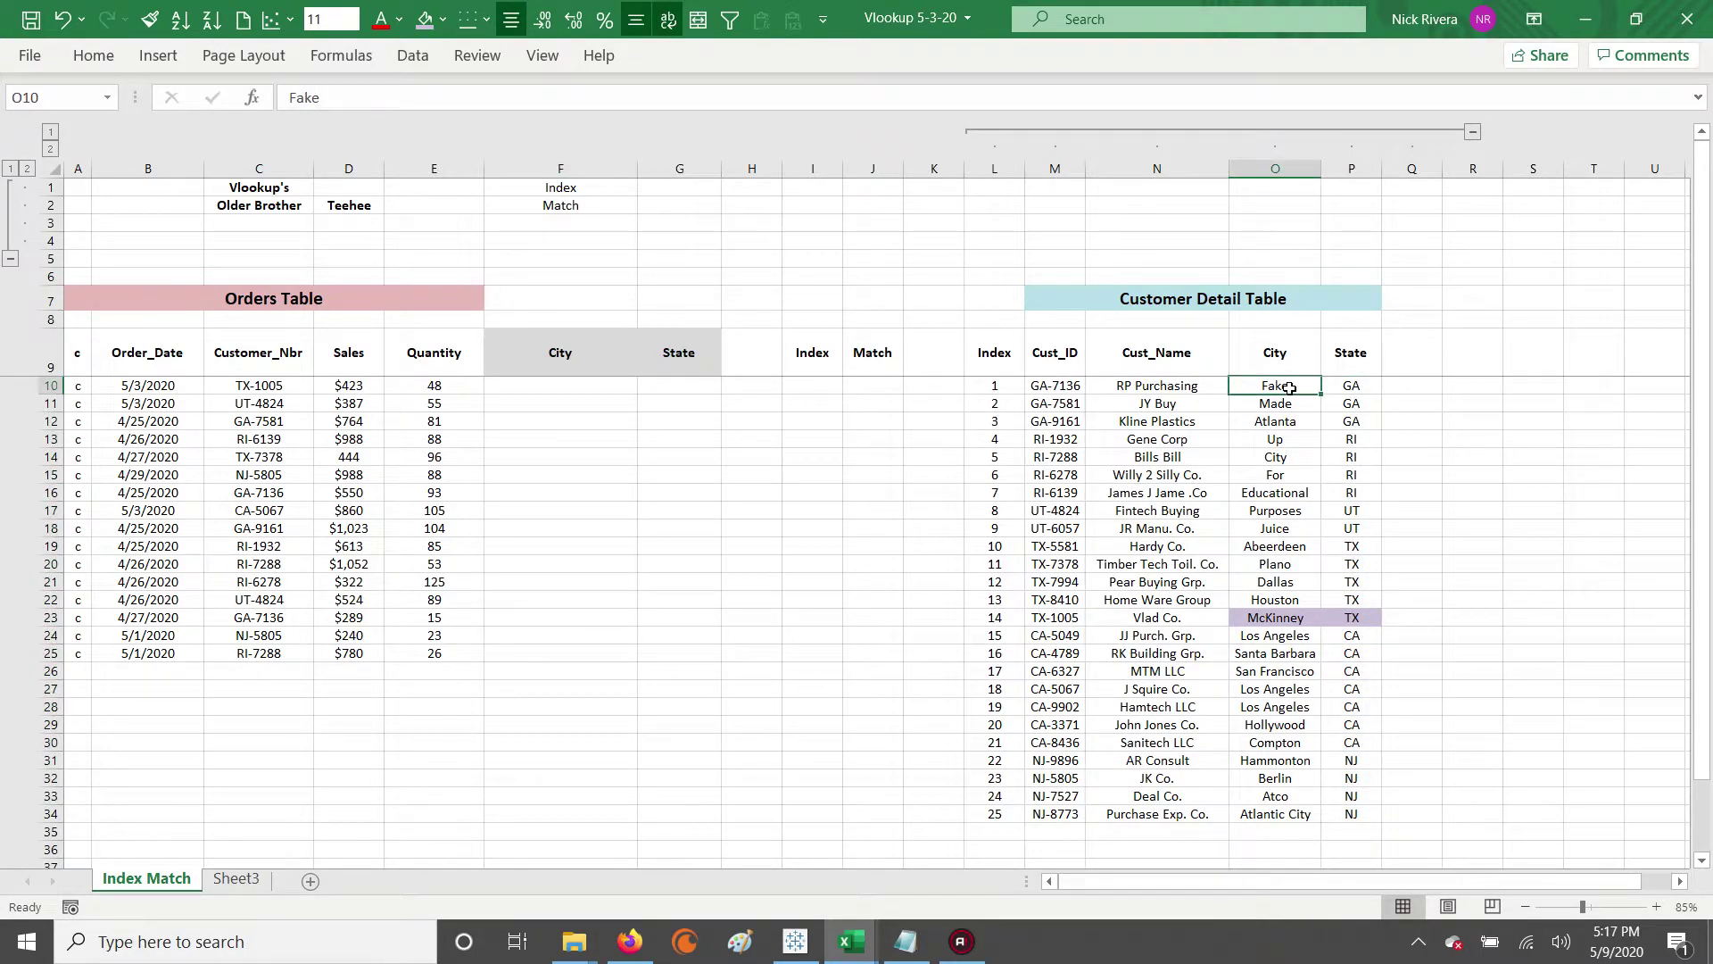
{"action": "left_click_drag", "start_coordinate": [1290, 388], "coordinate": [1288, 812]}
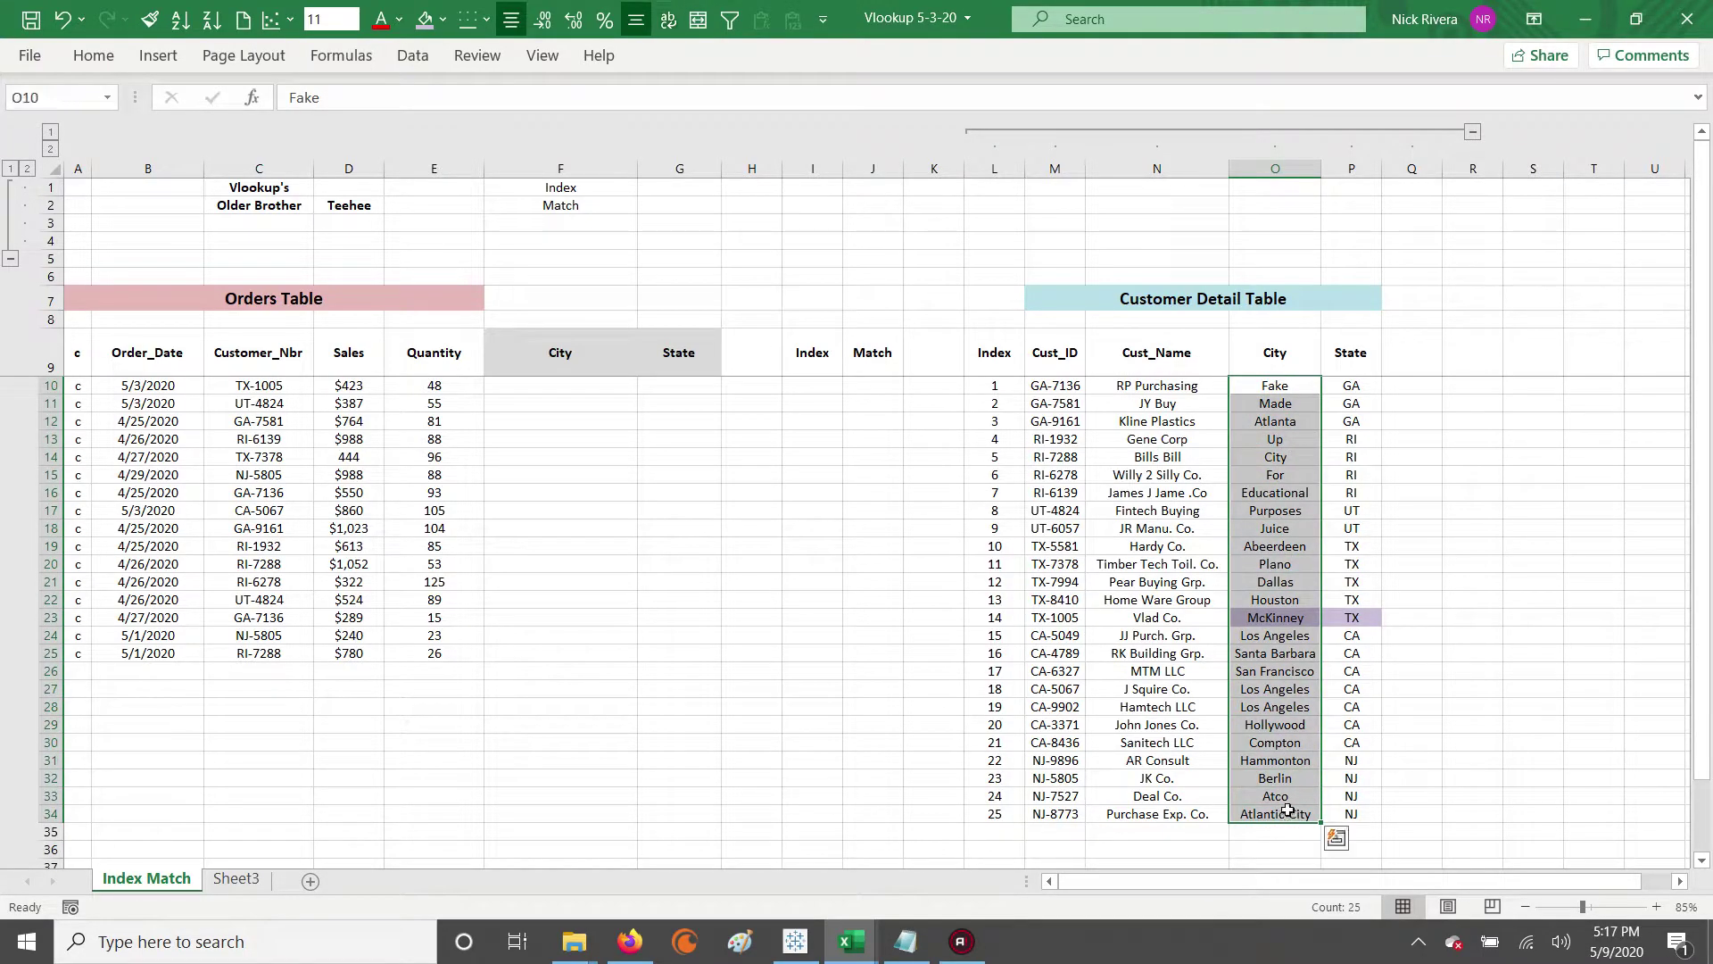
{"action": "left_click_drag", "start_coordinate": [1282, 386], "coordinate": [1250, 814]}
{"action": "left_click", "coordinate": [752, 636]}
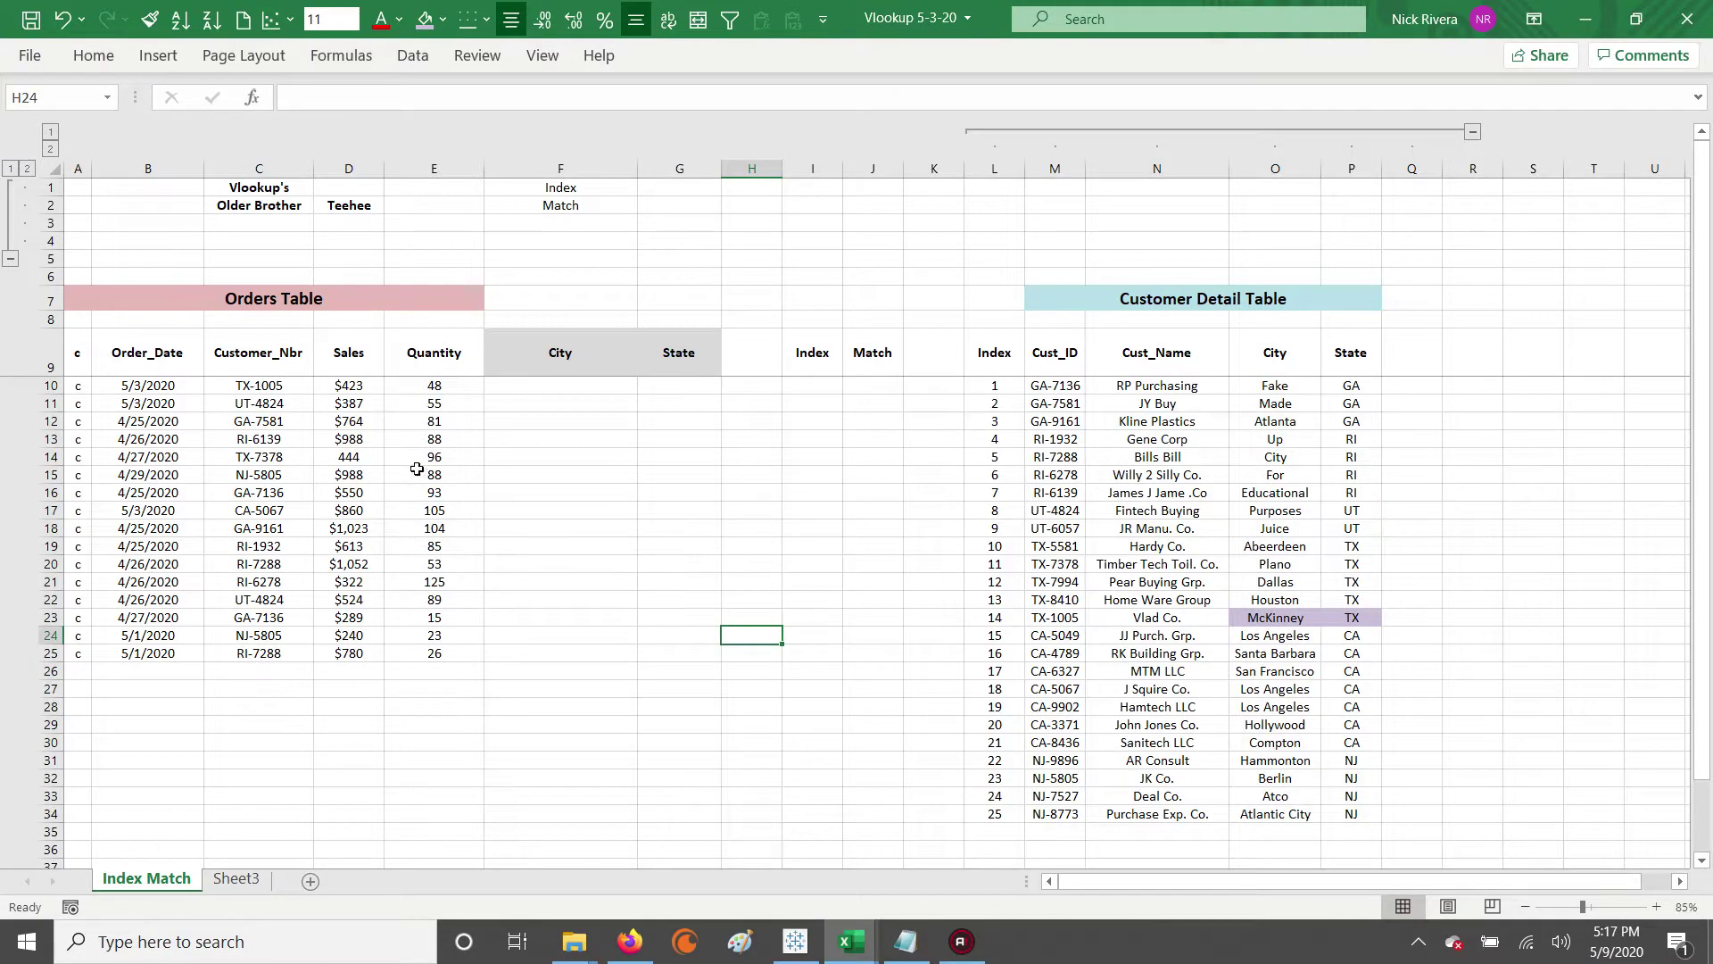
Copy the first order's customer number from C10 and search for it in the Cust_ID column.
{"action": "left_click", "coordinate": [251, 385]}
{"action": "key", "text": "ctrl+c"}
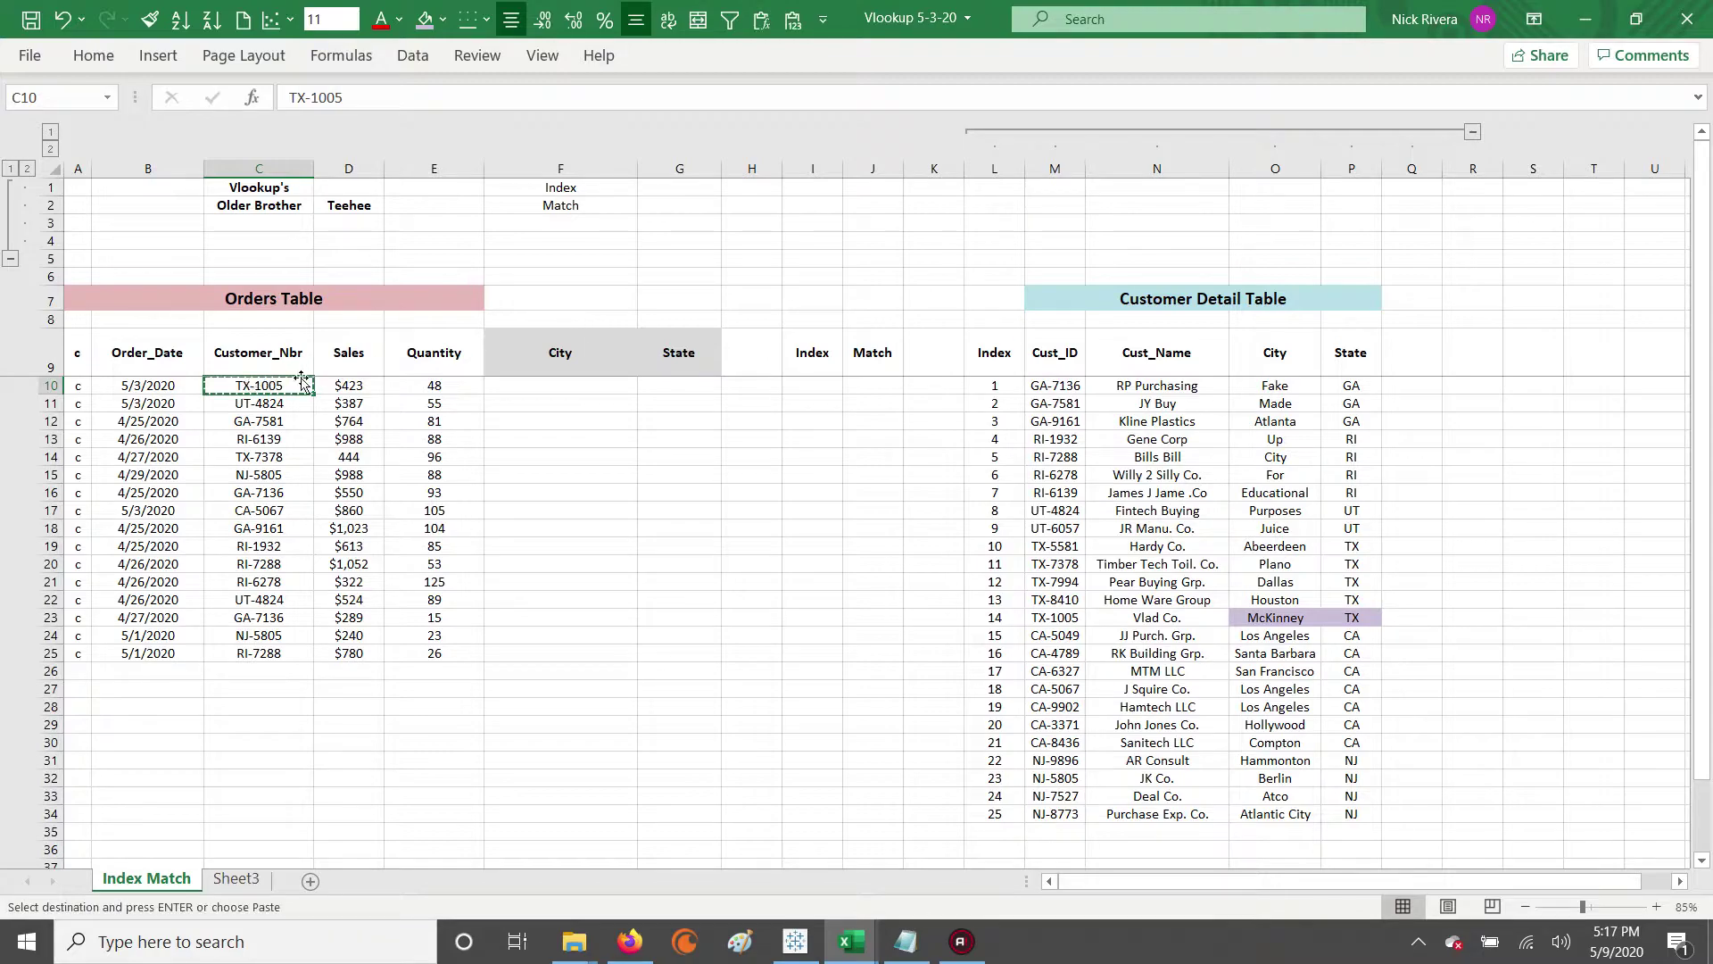
{"action": "left_click", "coordinate": [1054, 170]}
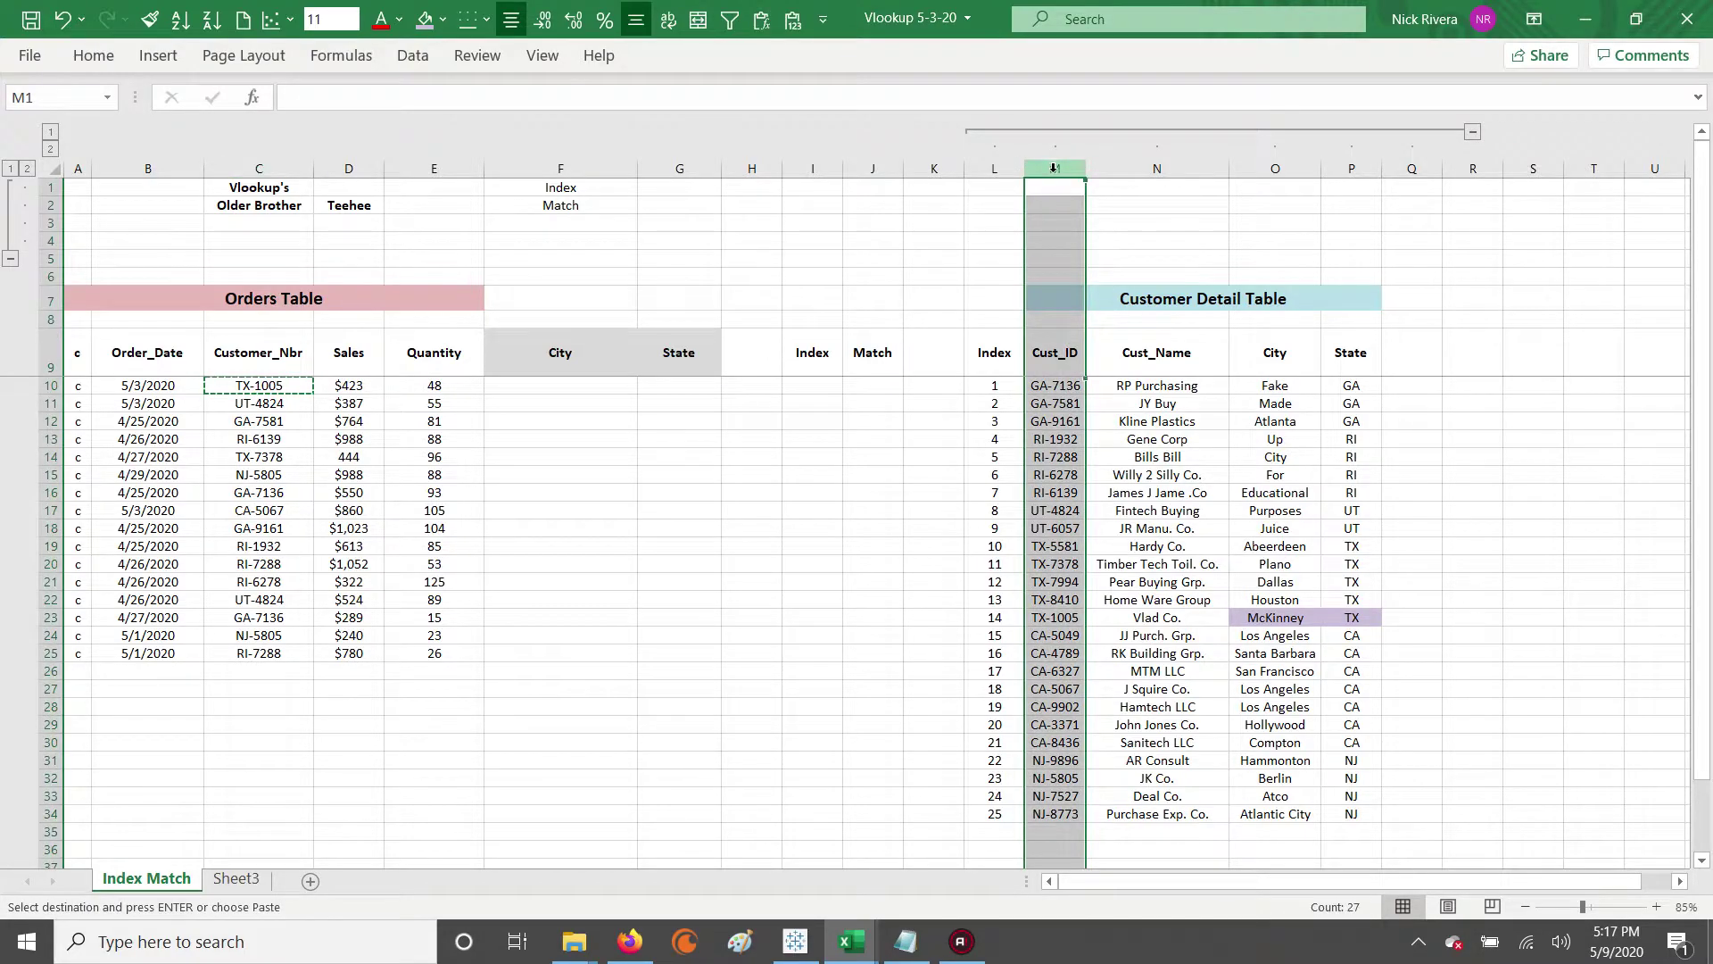
{"action": "key", "text": "ctrl+f"}
{"action": "key", "text": "ctrl+v"}
{"action": "key", "text": "Return"}
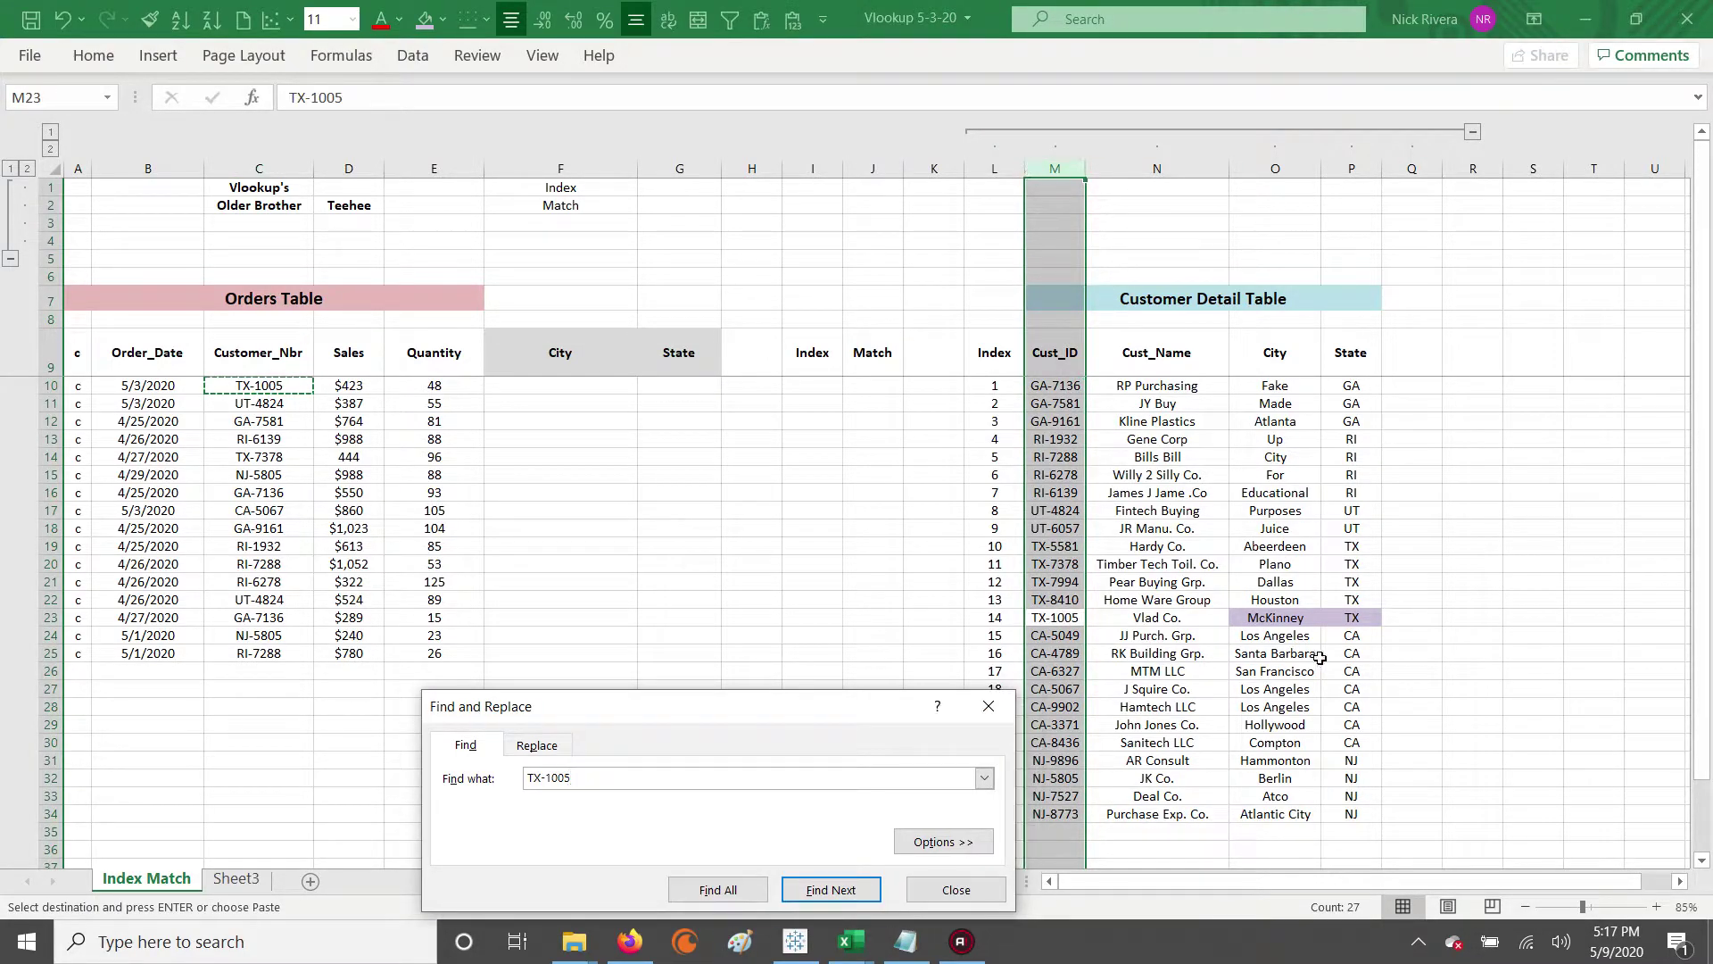
Trace the found customer's row across to its City in O23 and close the search.
{"action": "left_click_drag", "start_coordinate": [1054, 617], "coordinate": [1310, 618]}
{"action": "left_click", "coordinate": [1281, 619]}
{"action": "left_click", "coordinate": [1268, 618]}
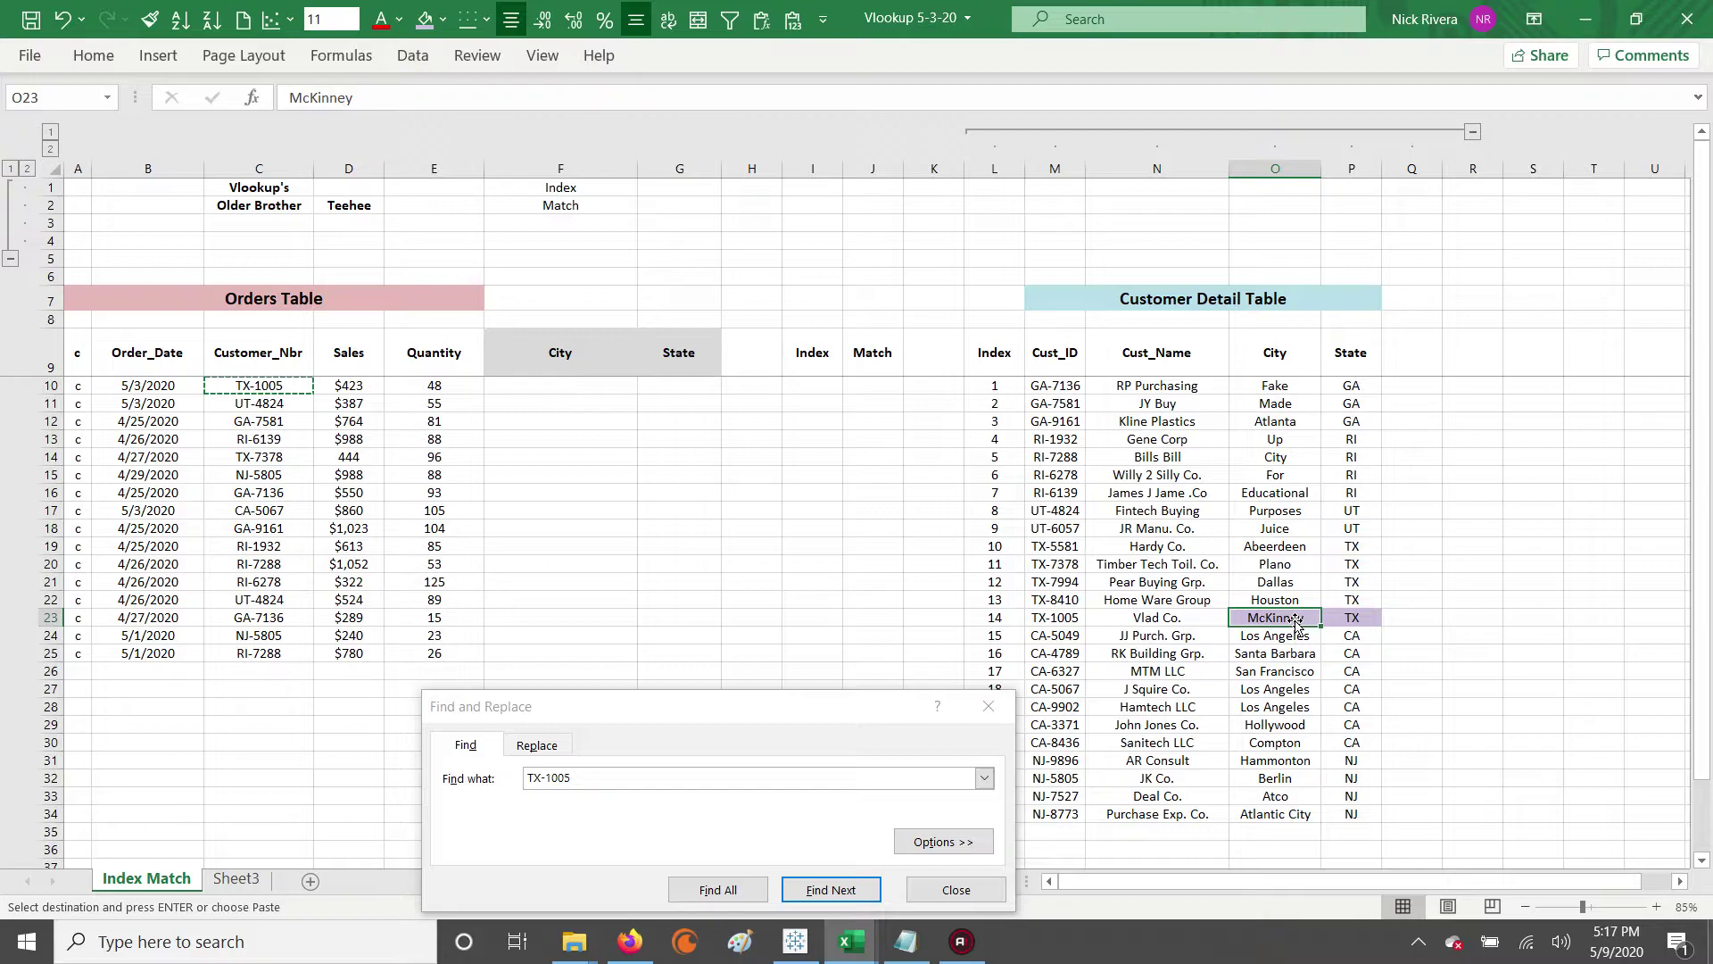
{"action": "left_click", "coordinate": [988, 705]}
Review the City range O10:O34 together with row 23 from Index to State and the Index and Match headers.
{"action": "left_click", "coordinate": [1275, 388]}
{"action": "left_click_drag", "start_coordinate": [1275, 388], "coordinate": [1299, 819]}
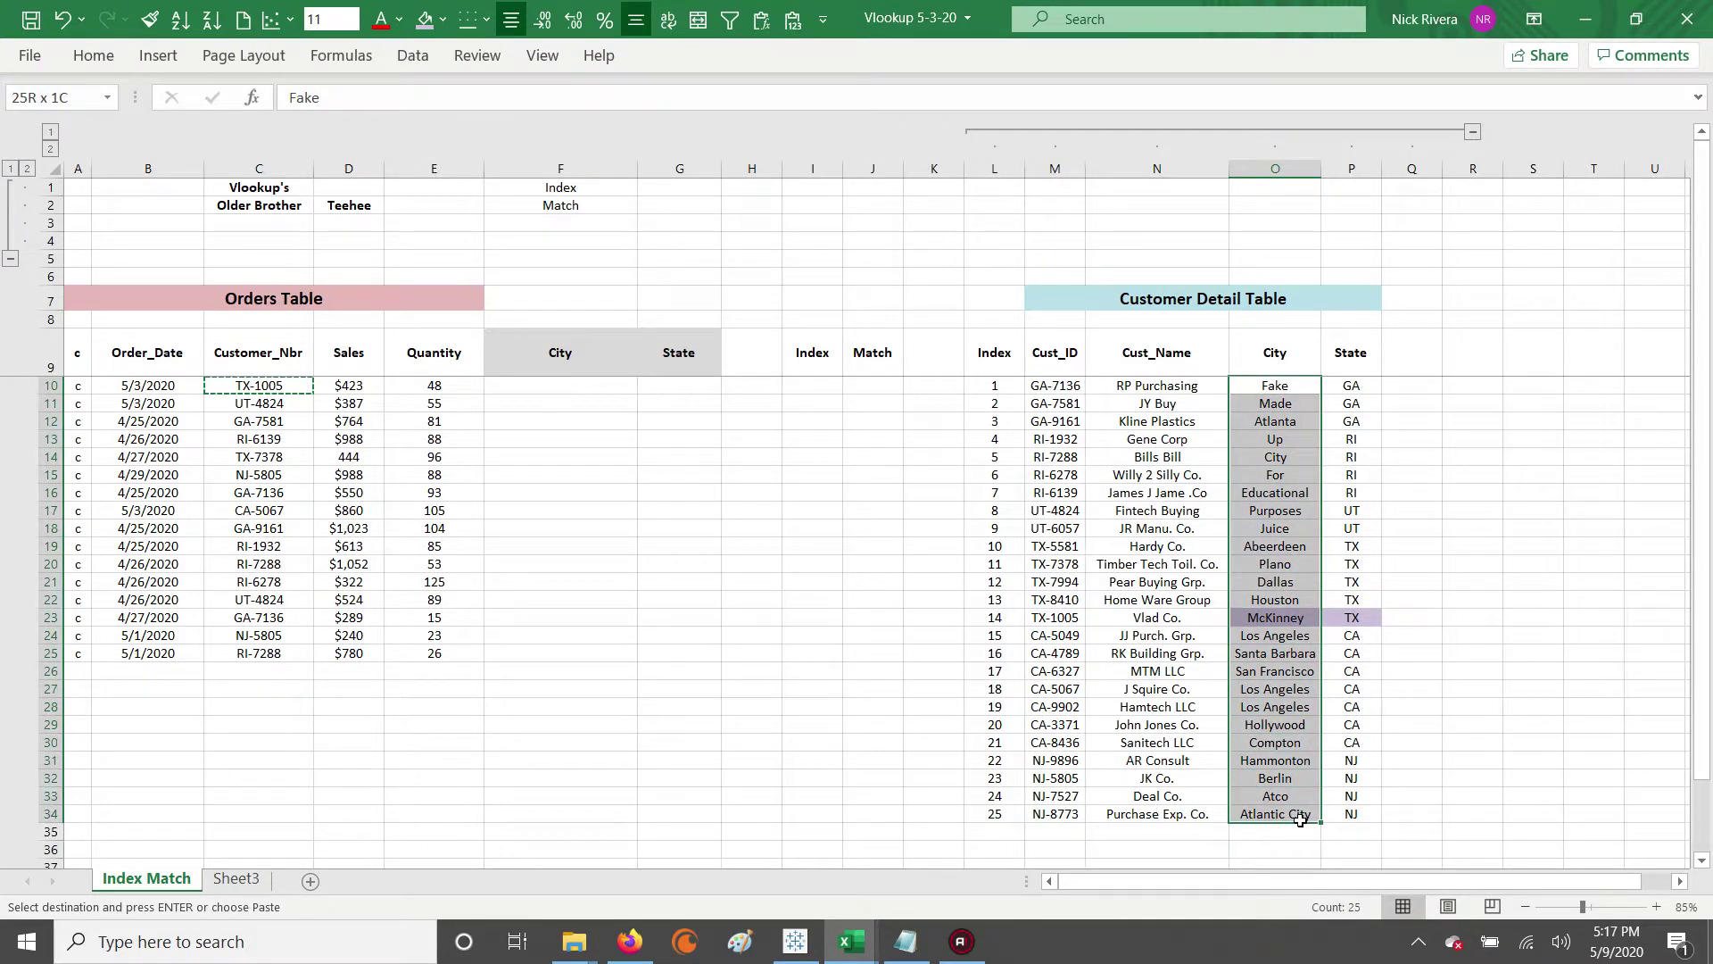
{"action": "left_click_drag", "start_coordinate": [1275, 388], "coordinate": [1283, 815]}
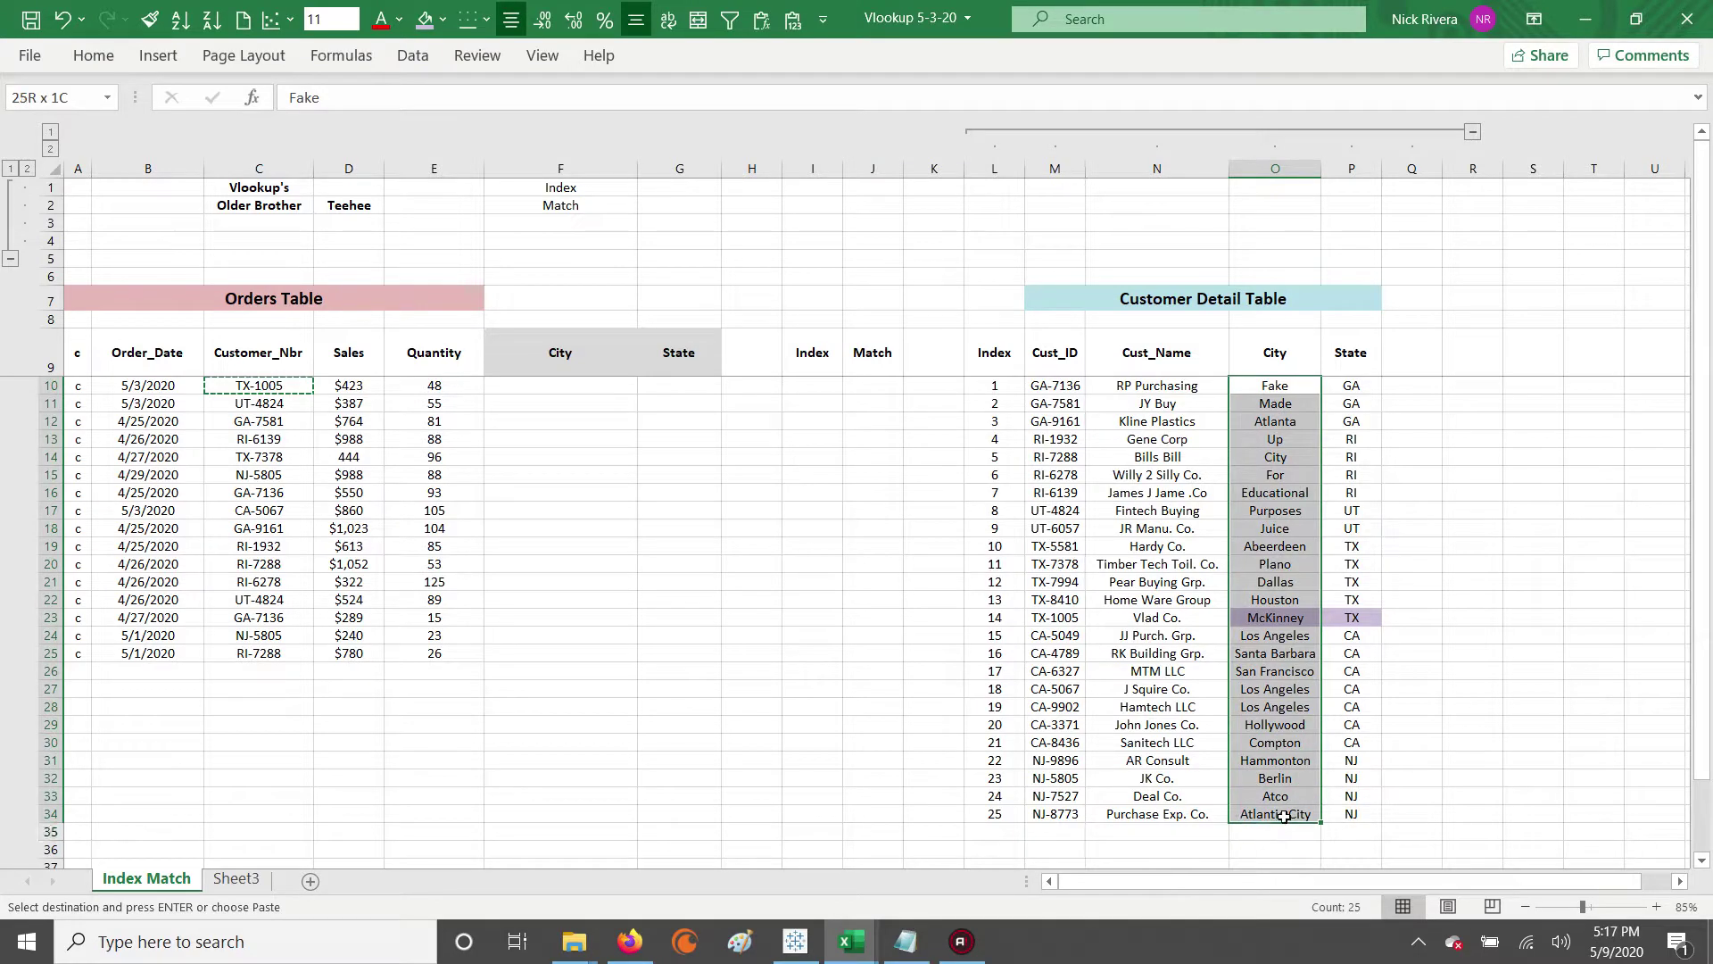
{"action": "left_click", "coordinate": [1277, 618]}
{"action": "left_click_drag", "start_coordinate": [982, 617], "coordinate": [1322, 622]}
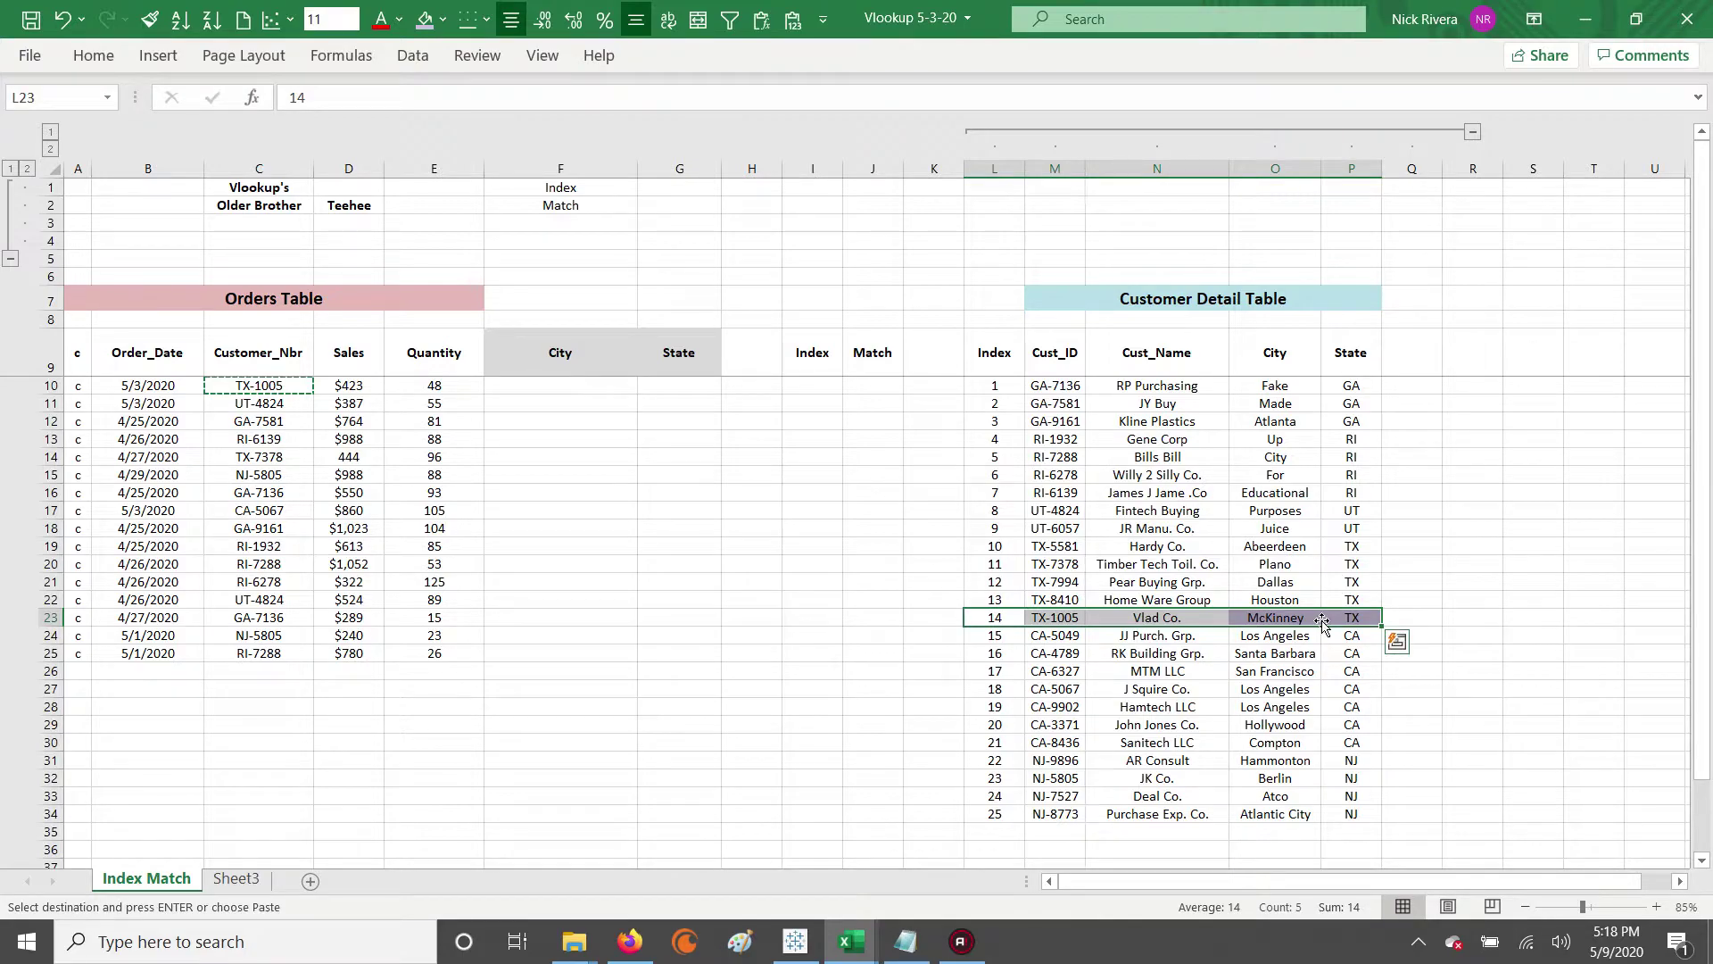
{"action": "left_click", "coordinate": [836, 370]}
{"action": "left_click", "coordinate": [868, 354]}
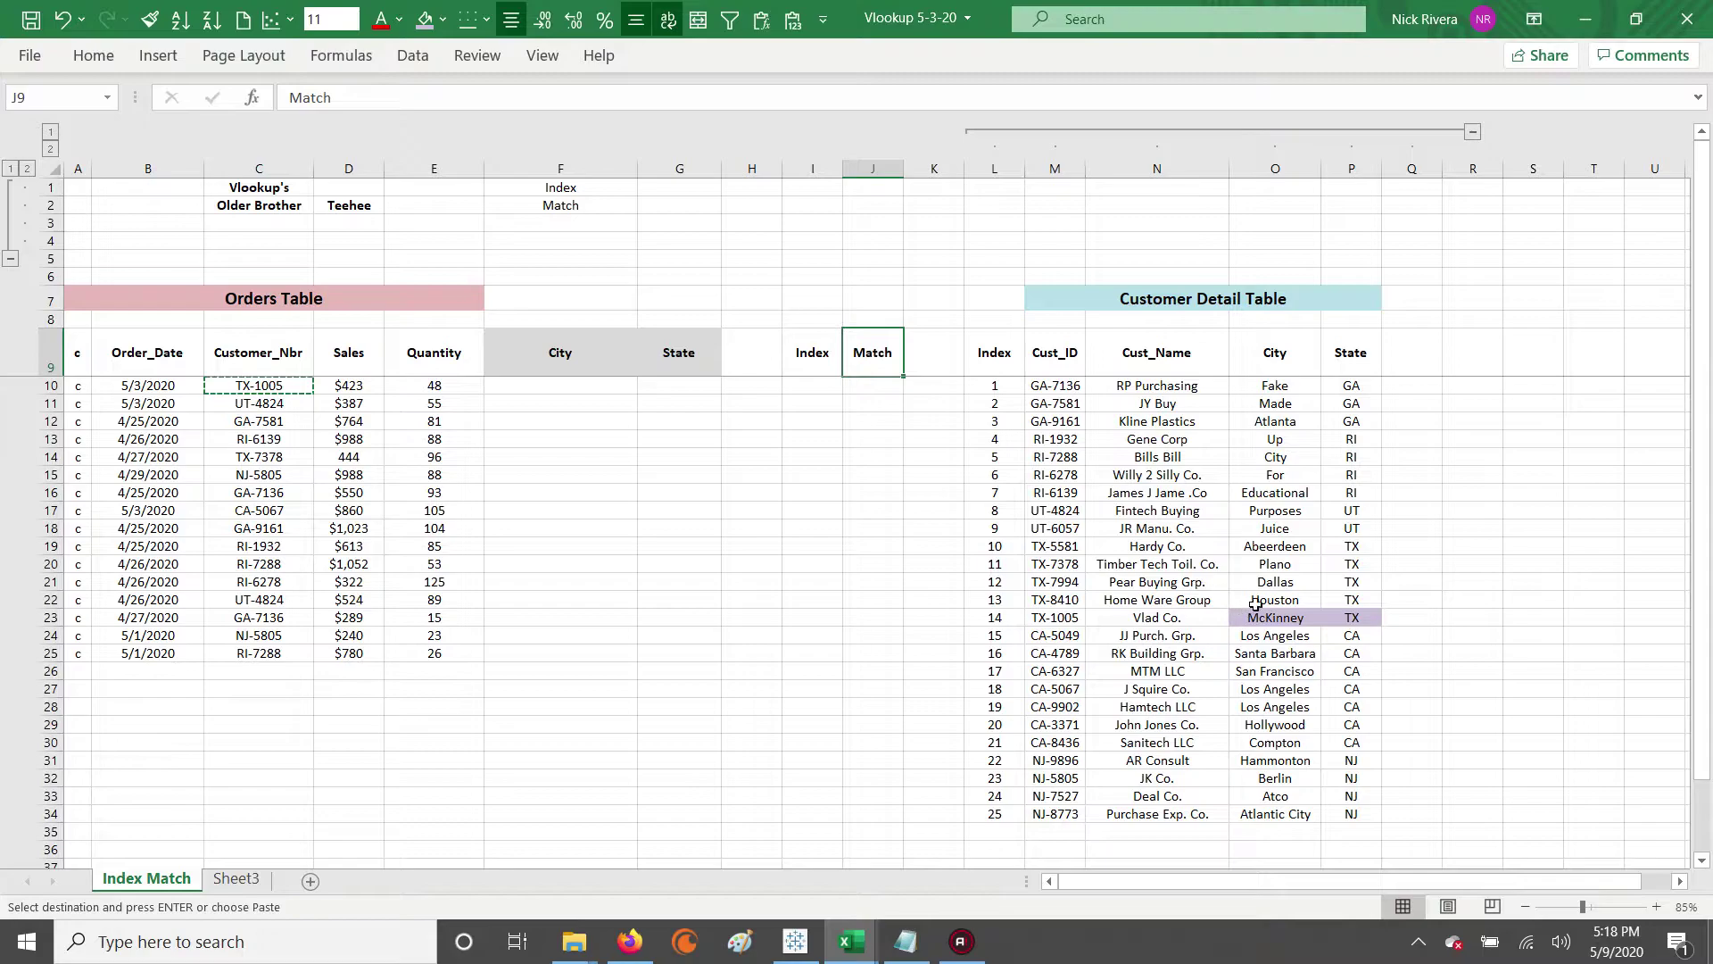
{"action": "left_click_drag", "start_coordinate": [1270, 384], "coordinate": [1288, 822]}
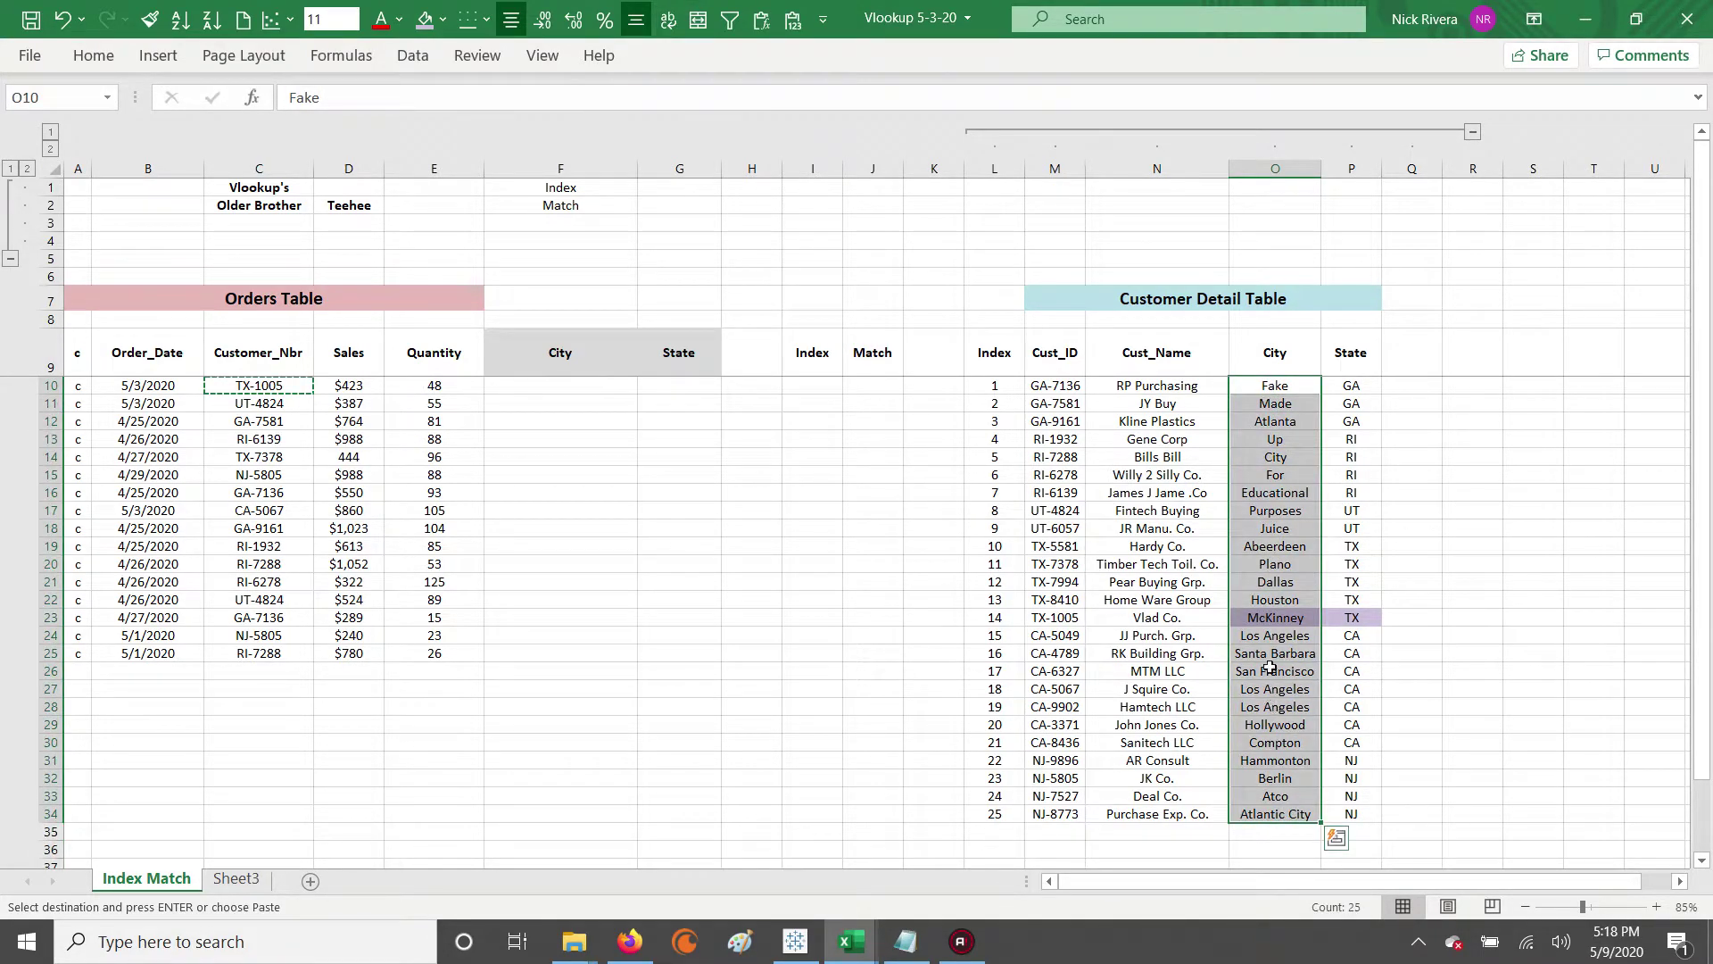
{"action": "left_click", "coordinate": [1007, 624]}
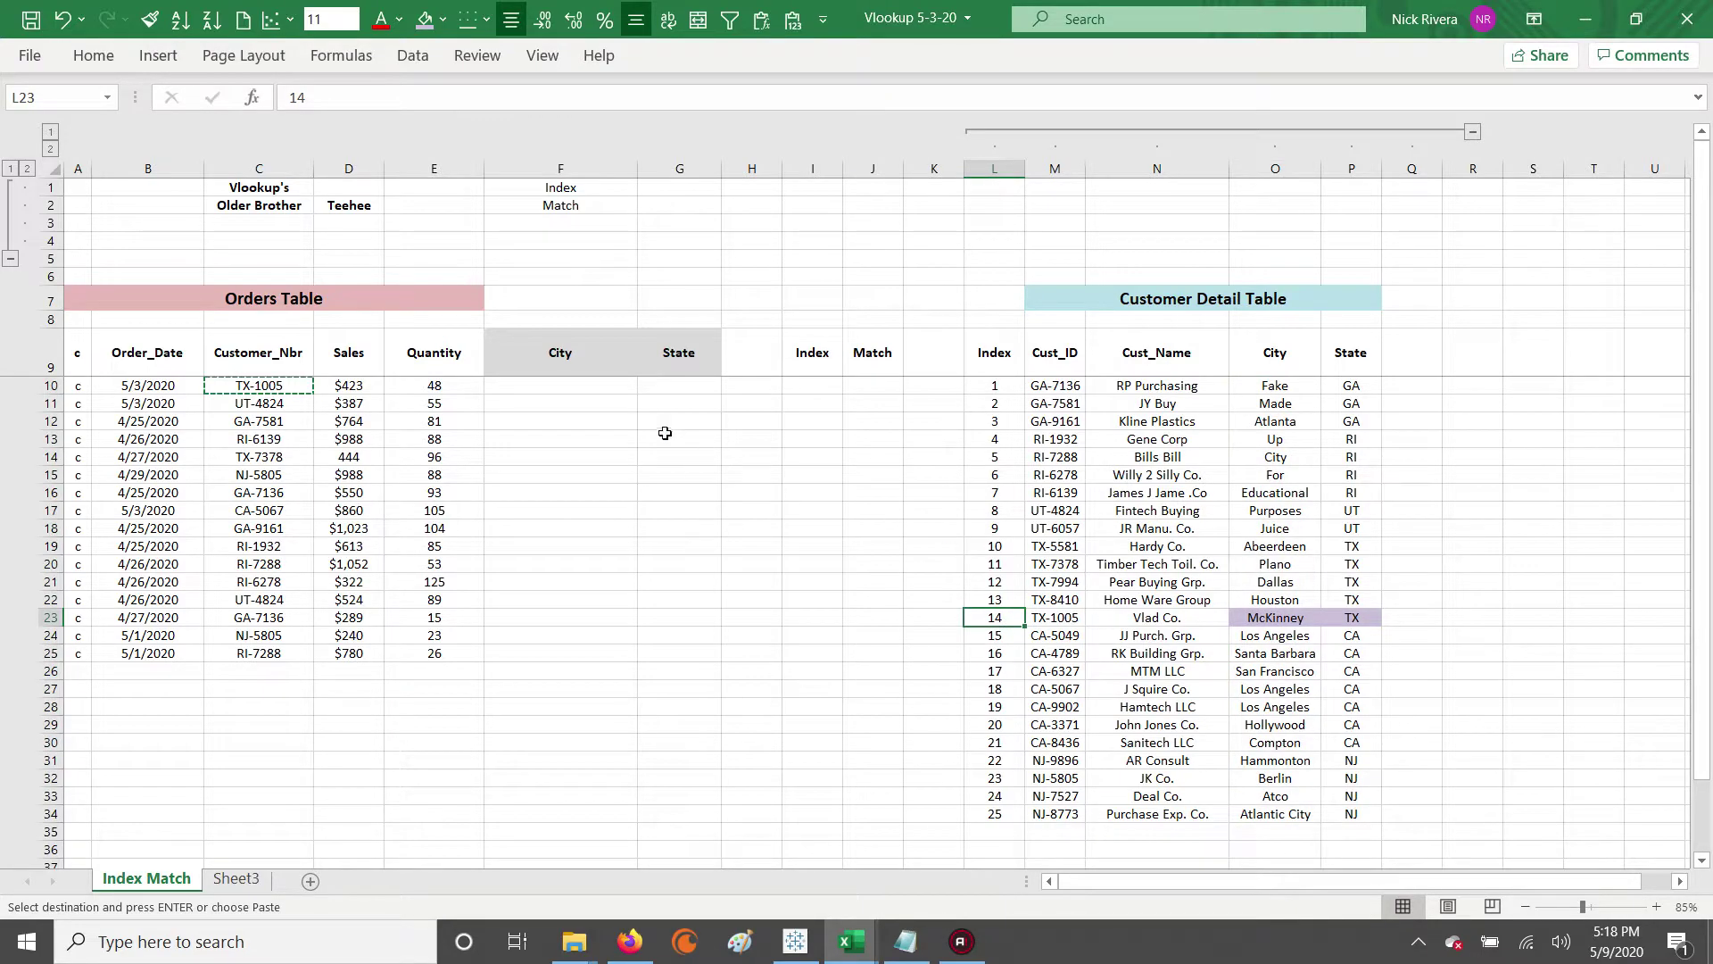
{"action": "left_click", "coordinate": [1274, 615]}
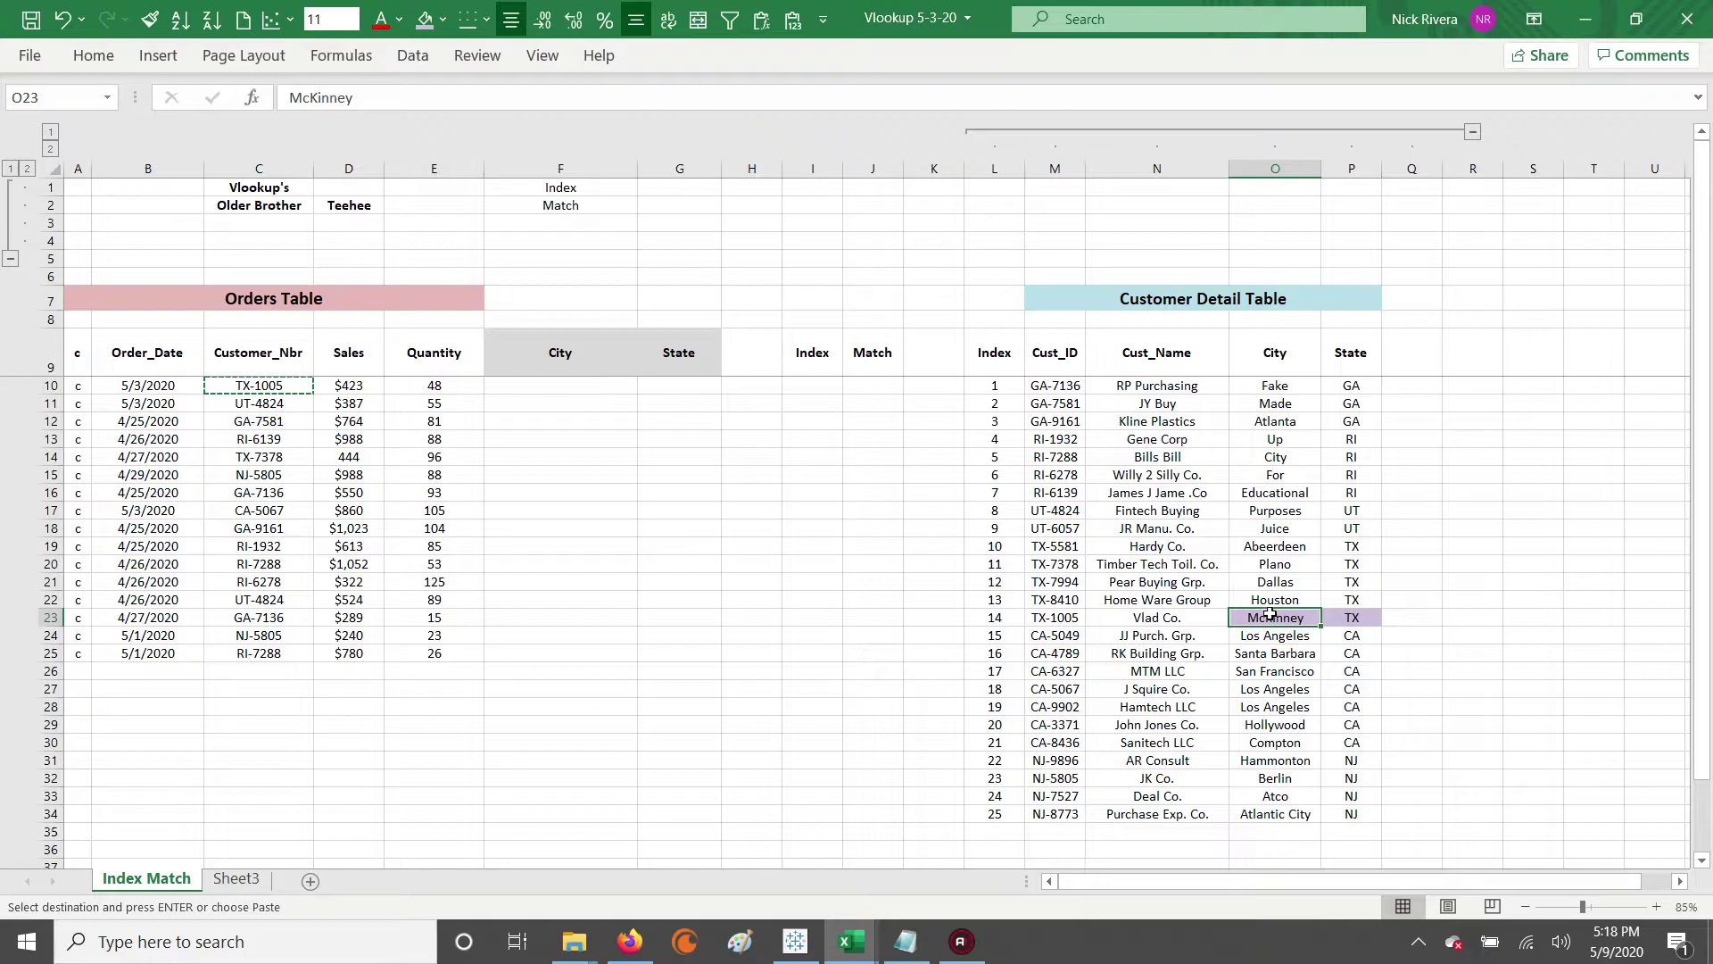
{"action": "left_click", "coordinate": [870, 361]}
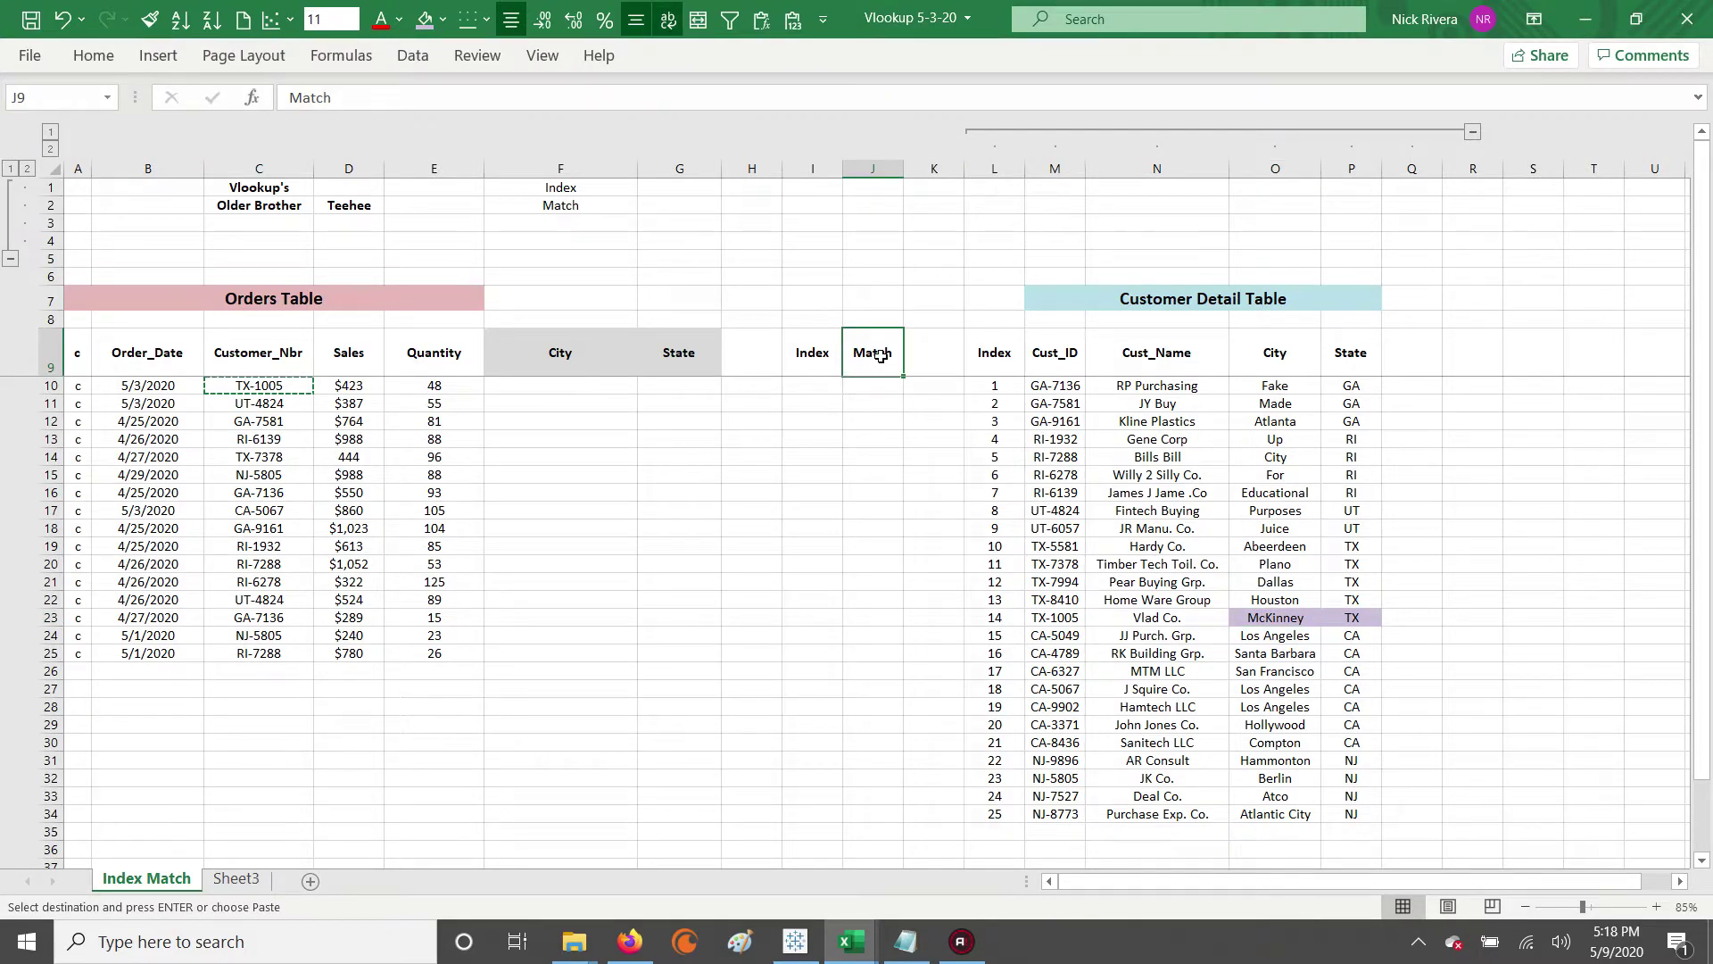
Compare the Index, City and Cust_ID ranges, following rows 21 and 23 from Cust_ID across to State.
{"action": "left_click_drag", "start_coordinate": [992, 386], "coordinate": [990, 810]}
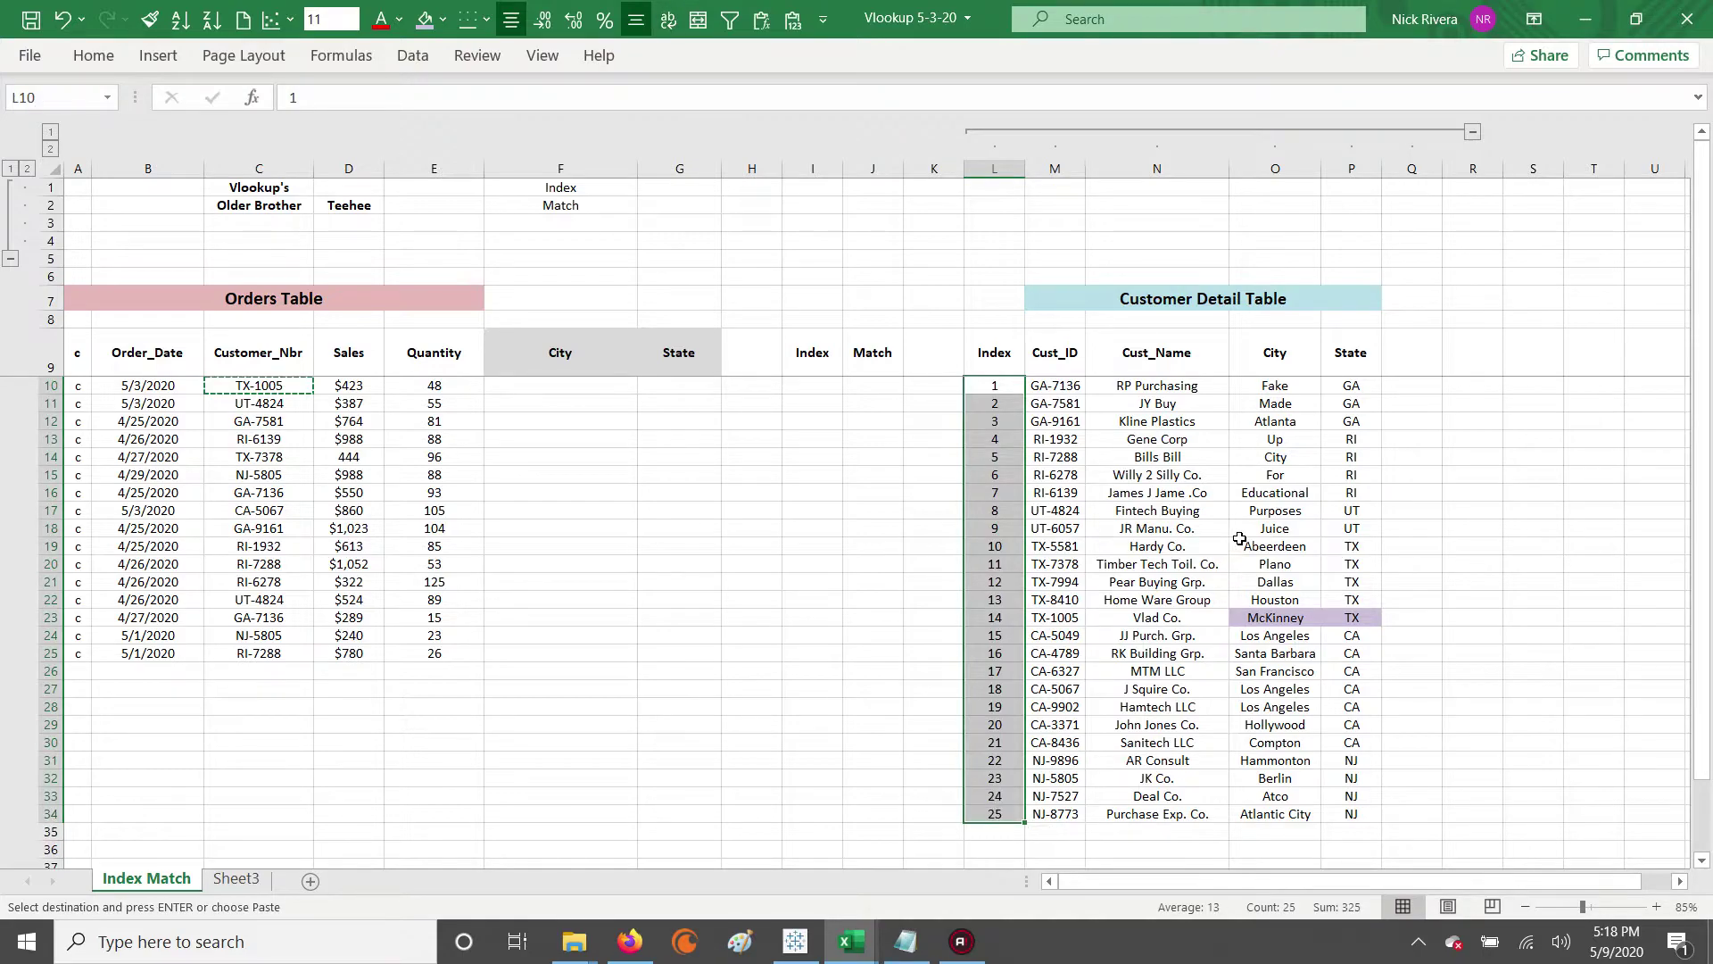
{"action": "left_click_drag", "start_coordinate": [1271, 389], "coordinate": [1275, 814]}
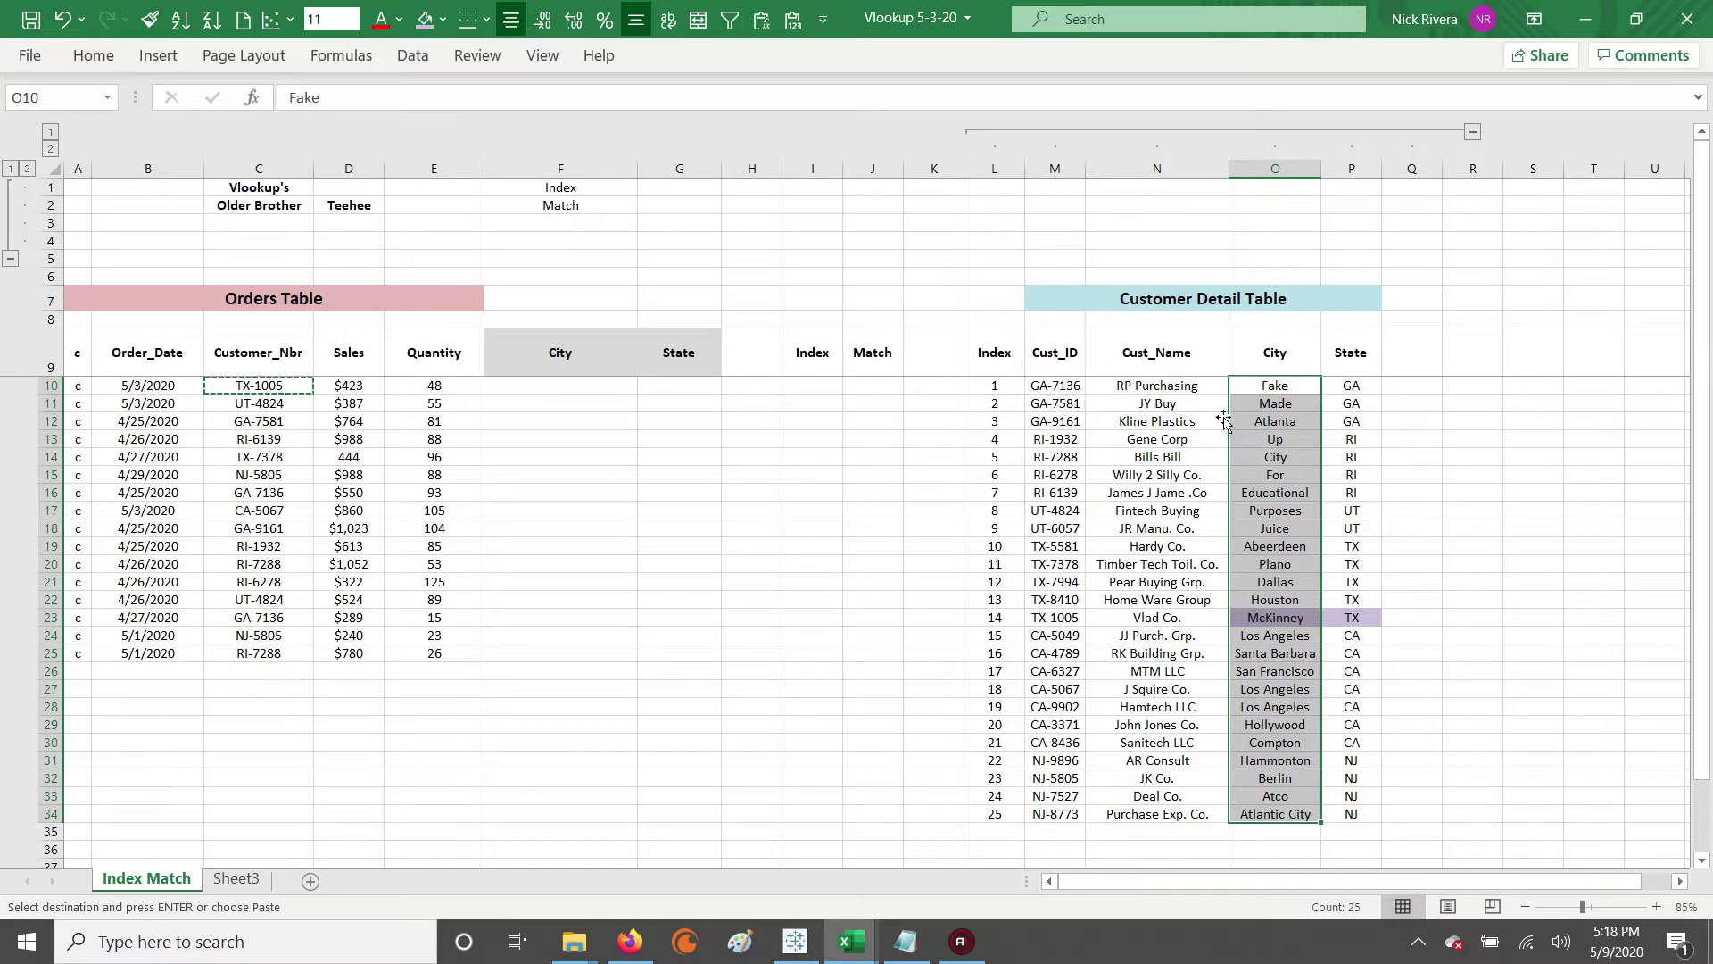
{"action": "left_click_drag", "start_coordinate": [1274, 571], "coordinate": [1275, 813]}
{"action": "left_click_drag", "start_coordinate": [1043, 582], "coordinate": [1348, 583]}
{"action": "left_click_drag", "start_coordinate": [1056, 617], "coordinate": [1351, 620]}
{"action": "left_click_drag", "start_coordinate": [1059, 391], "coordinate": [1070, 800]}
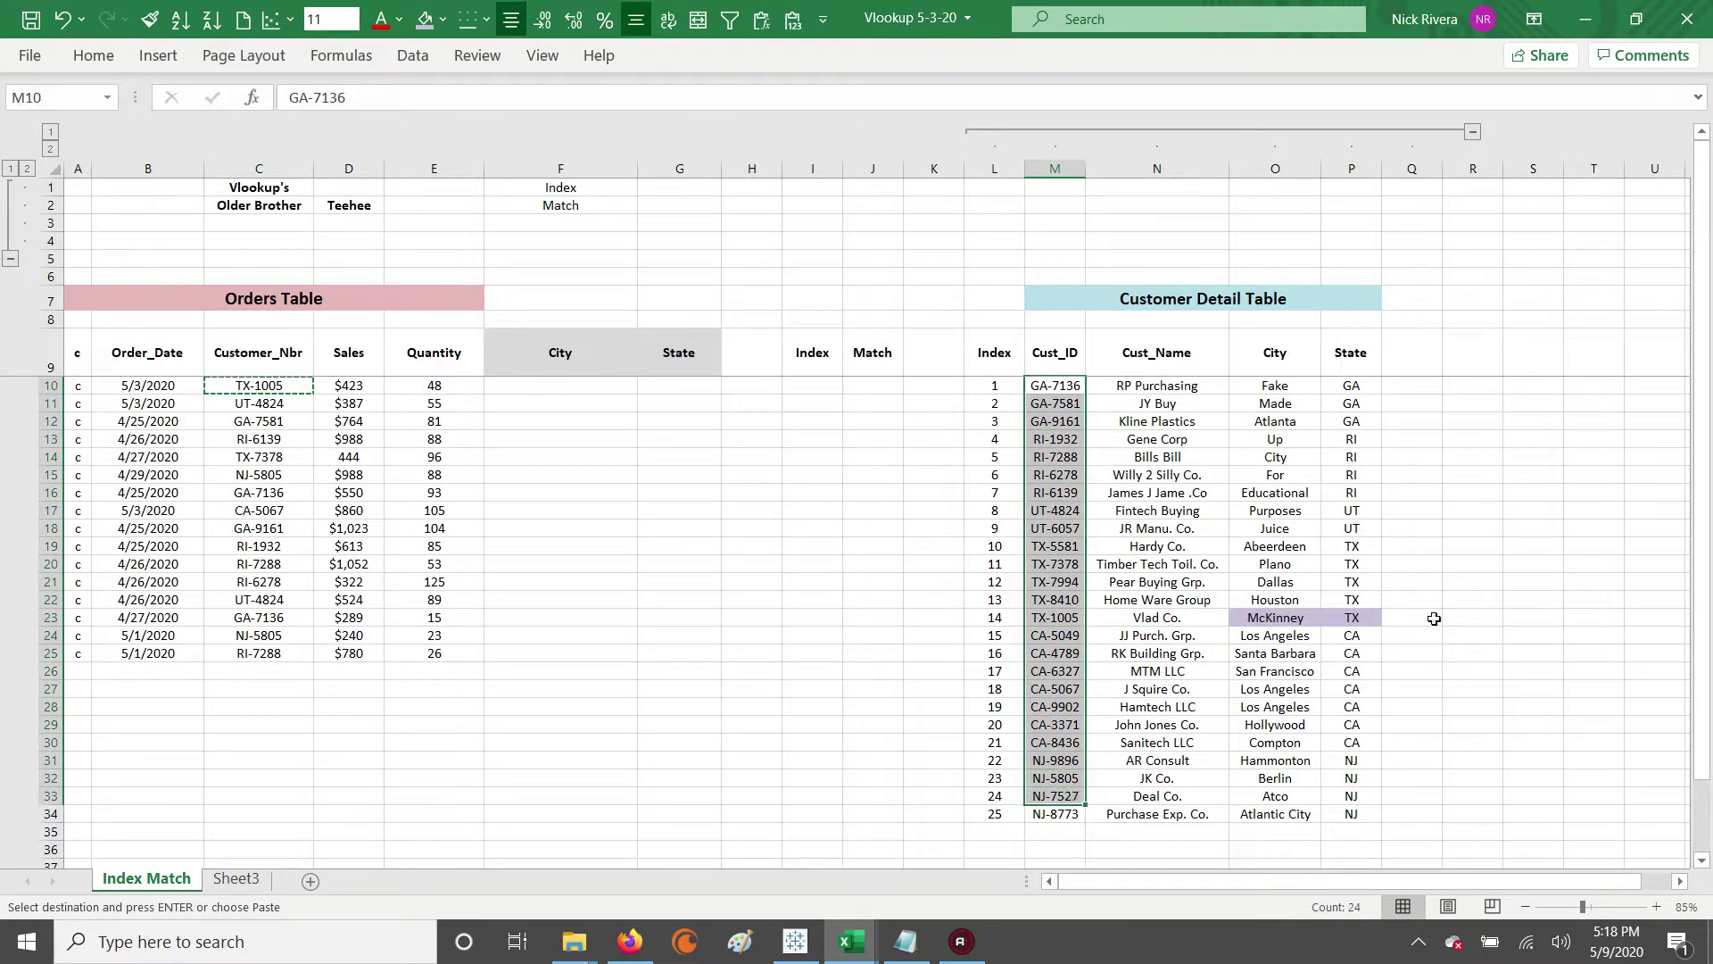
{"action": "left_click", "coordinate": [1275, 616]}
{"action": "left_click", "coordinate": [1051, 617]}
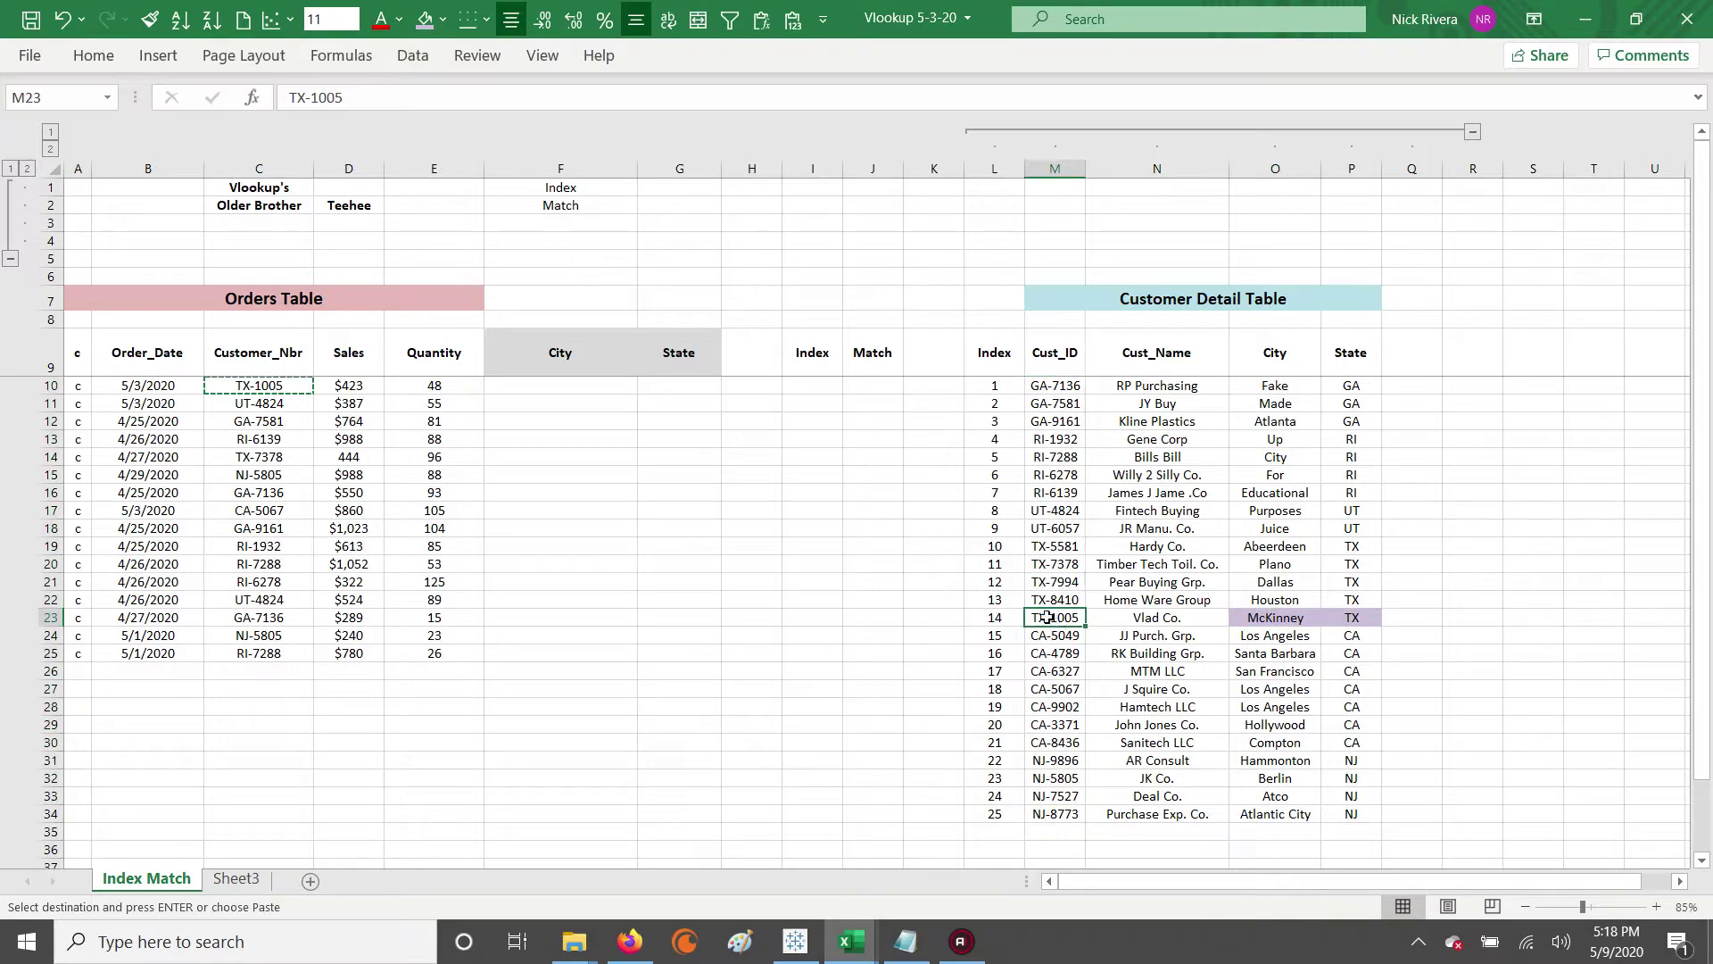
{"action": "left_click_drag", "start_coordinate": [1048, 618], "coordinate": [1352, 618]}
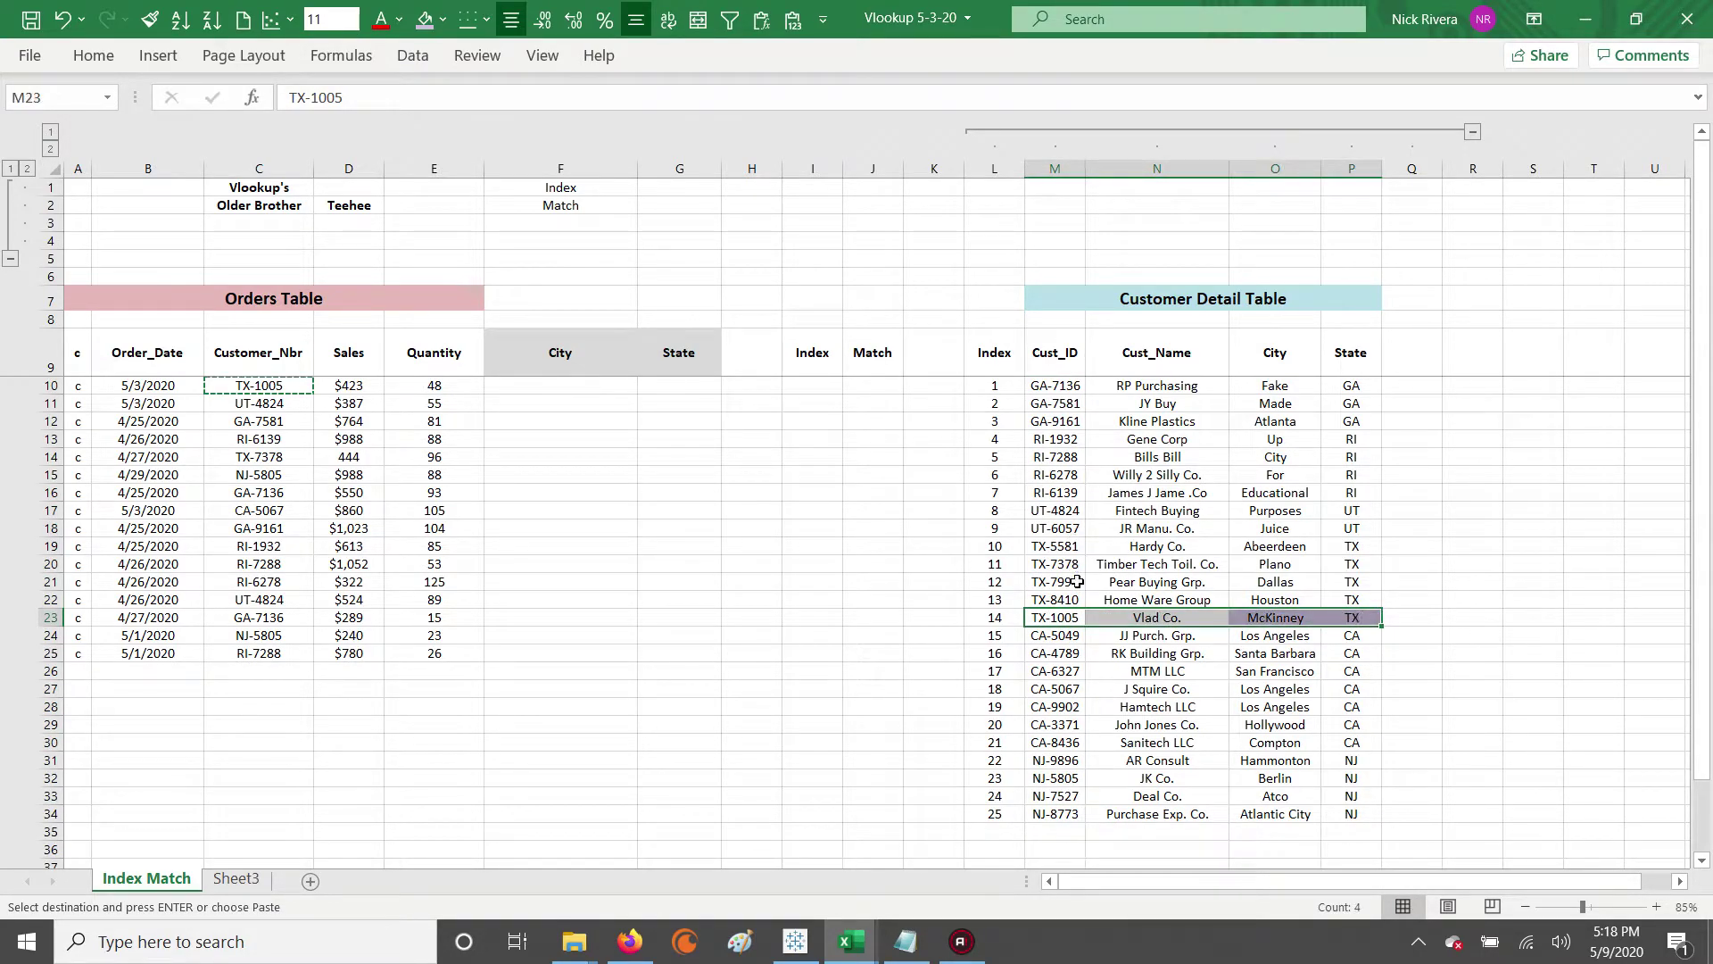
Clear the copy marquee and compare the Cust_ID range M10:M34 with the City range O10:O34, relating both to row 23.
{"action": "key", "text": "Escape"}
{"action": "left_click", "coordinate": [1038, 616]}
{"action": "left_click_drag", "start_coordinate": [1037, 616], "coordinate": [1352, 617]}
{"action": "left_click_drag", "start_coordinate": [1042, 384], "coordinate": [1051, 814]}
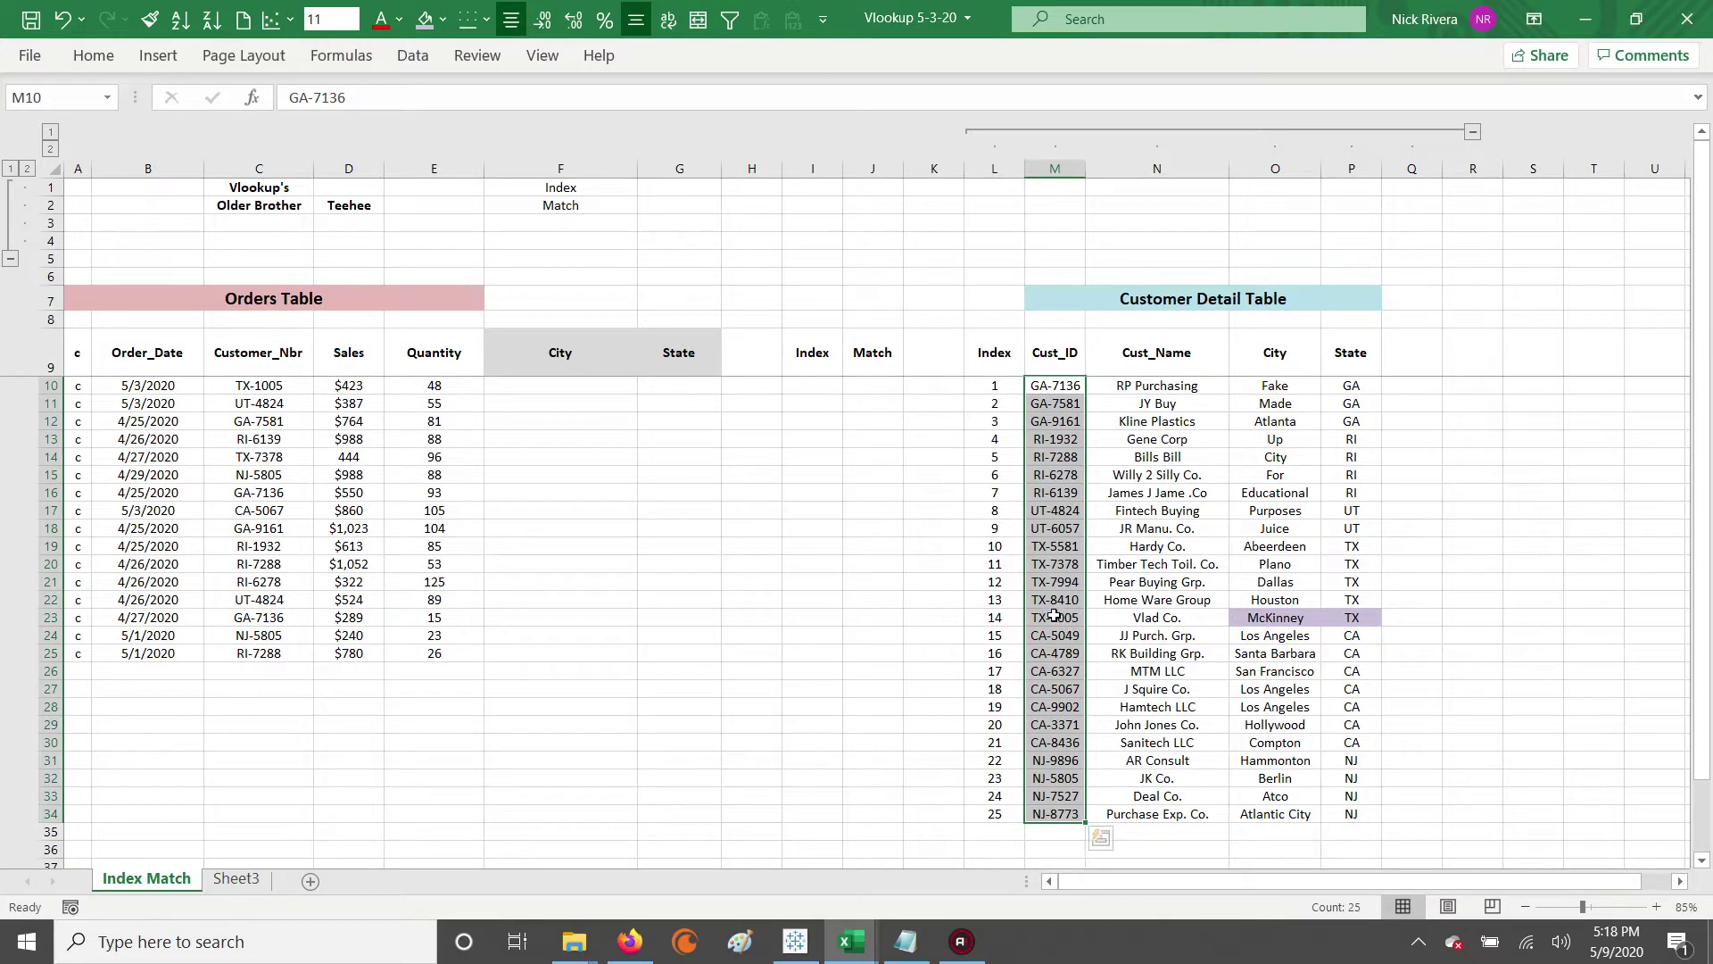
{"action": "left_click", "coordinate": [1276, 617]}
{"action": "left_click_drag", "start_coordinate": [1267, 386], "coordinate": [1277, 809]}
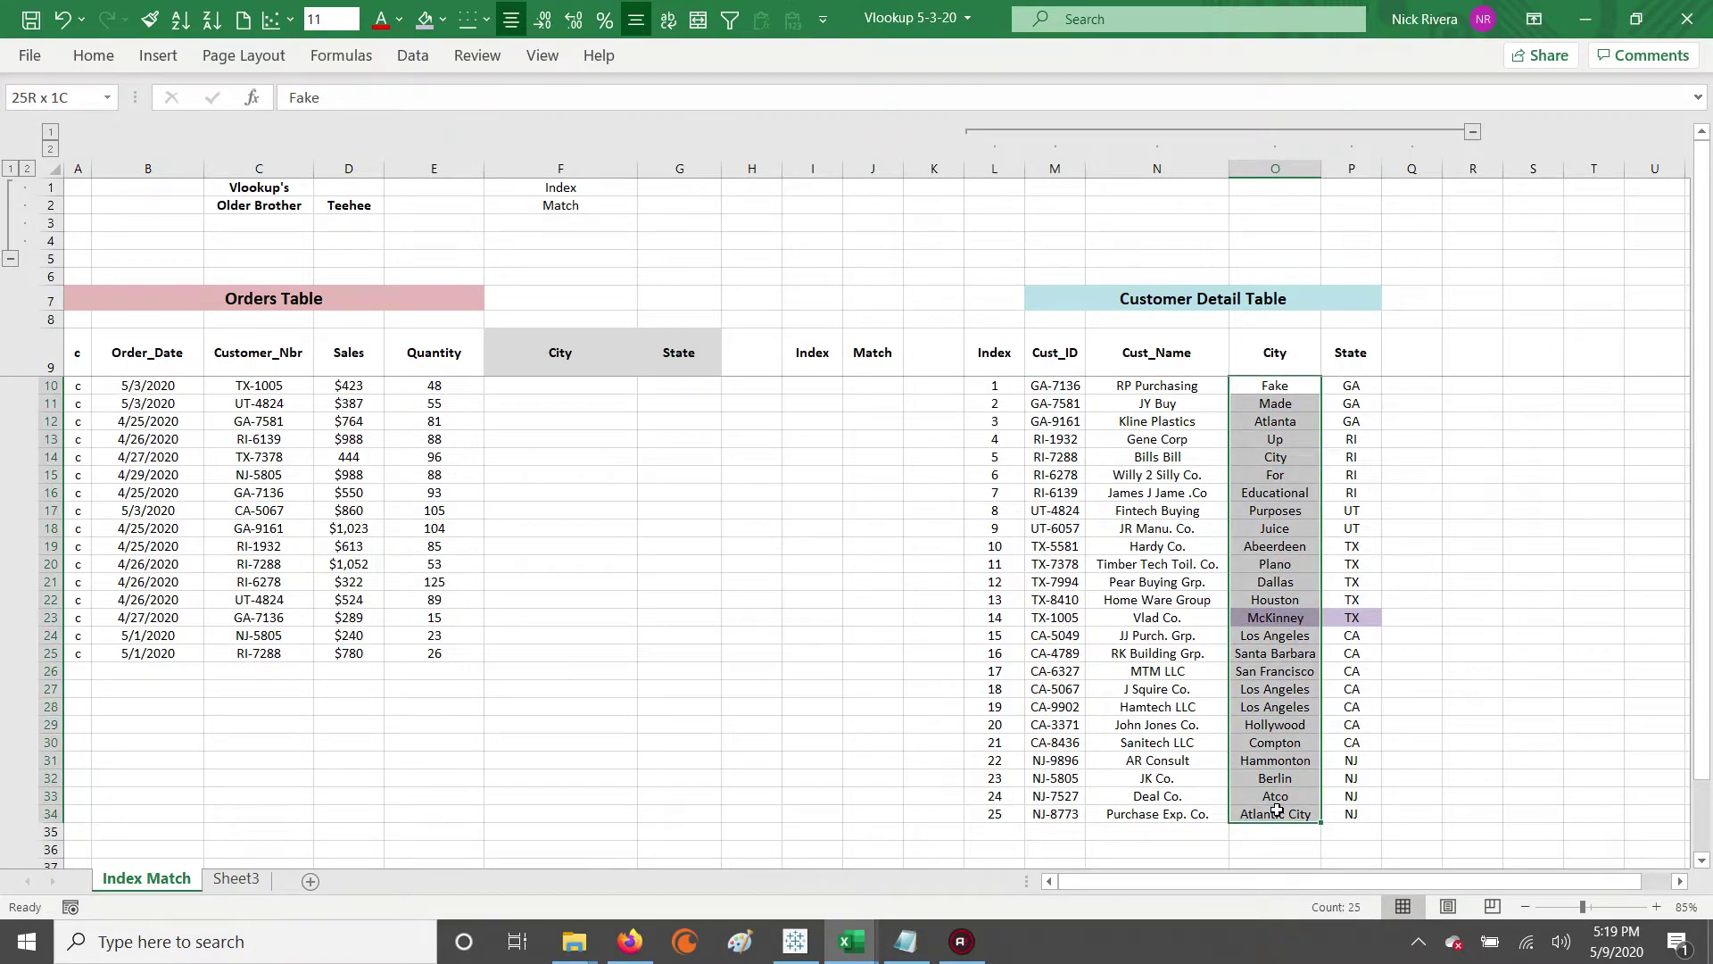
{"action": "left_click", "coordinate": [1260, 616]}
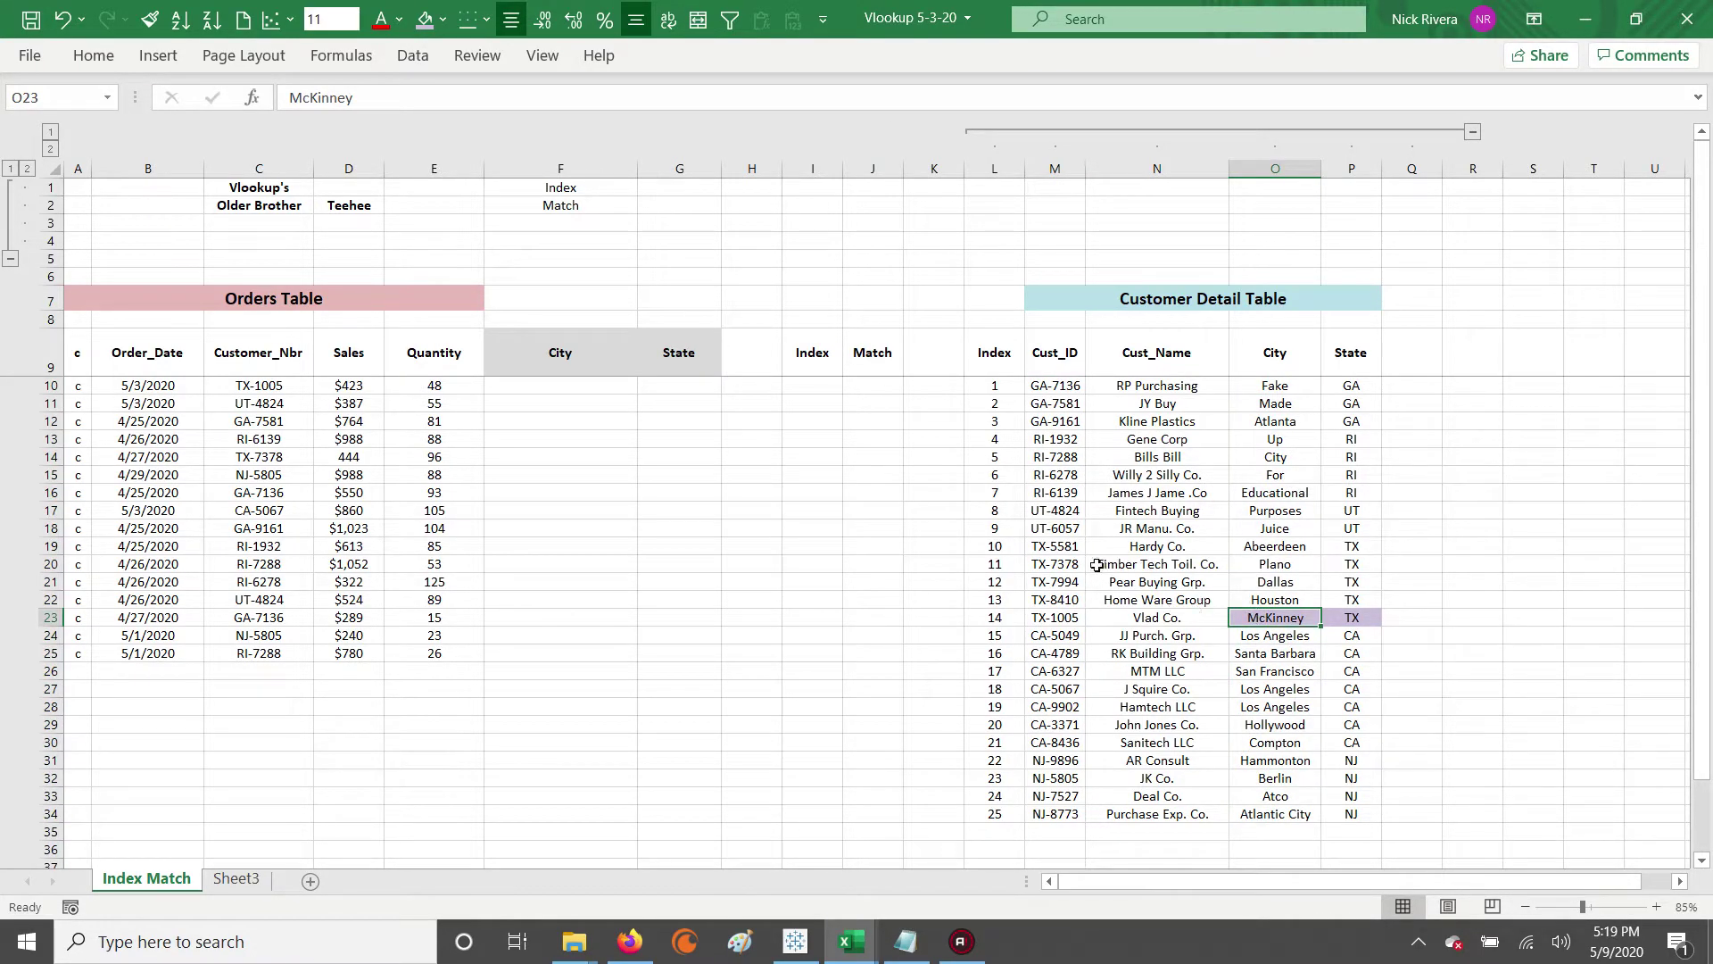
{"action": "left_click_drag", "start_coordinate": [1051, 385], "coordinate": [1073, 812]}
{"action": "left_click_drag", "start_coordinate": [1275, 387], "coordinate": [1274, 814]}
{"action": "left_click", "coordinate": [1259, 613]}
{"action": "left_click_drag", "start_coordinate": [1271, 388], "coordinate": [1261, 813]}
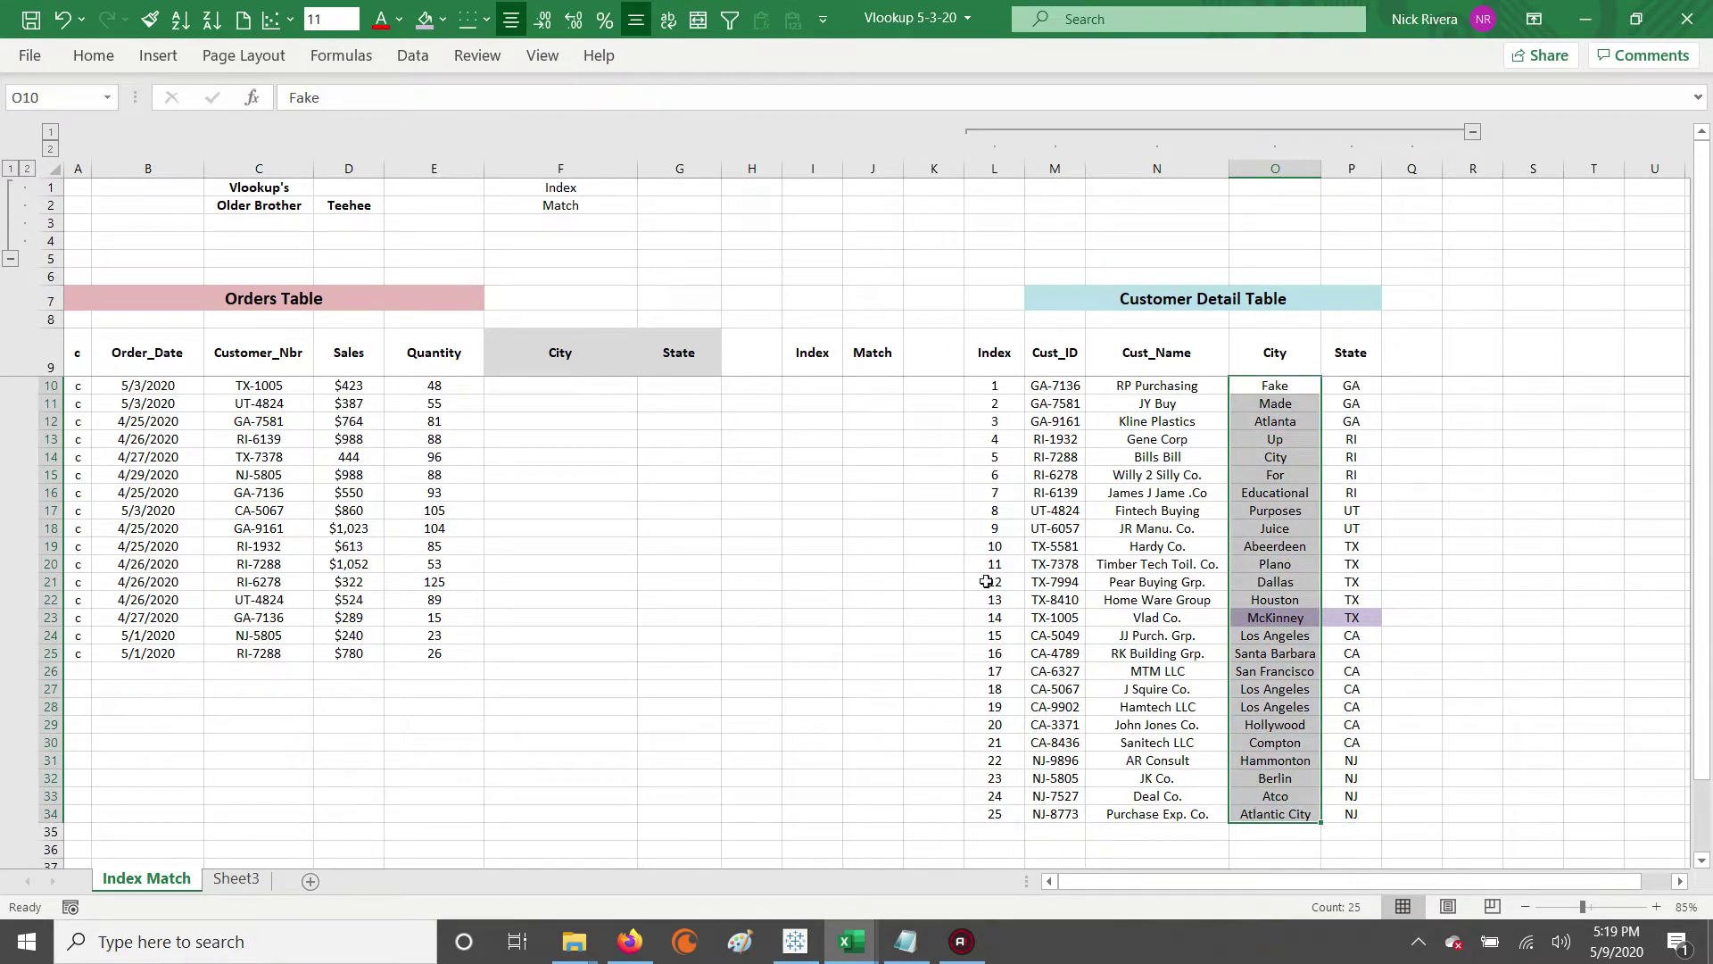
Start an INDEX formula in F10 with the City range O$10:O$34 as its row-locked array.
{"action": "left_click", "coordinate": [751, 355]}
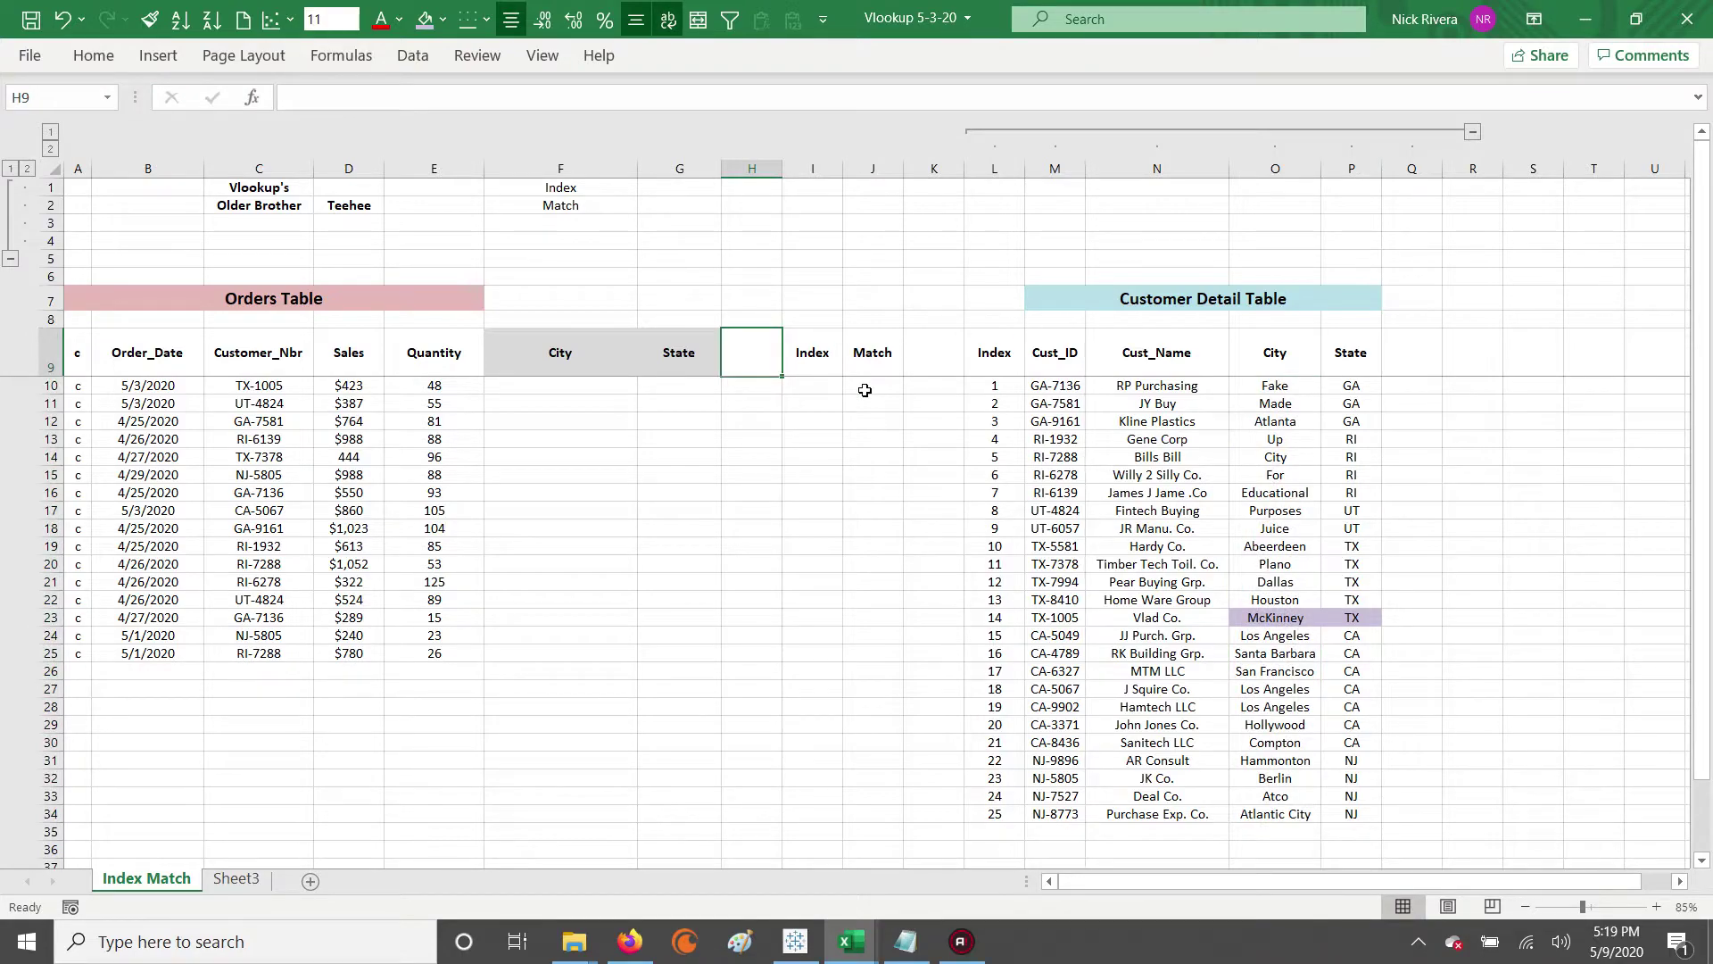
{"action": "key", "text": "Left"}
{"action": "key", "text": "Down"}
{"action": "key", "text": "Left"}
{"action": "key", "text": "Left"}
{"action": "key", "text": "Right"}
{"action": "key", "text": "Left"}
{"action": "key", "text": "Right"}
{"action": "type", "text": "=index"}
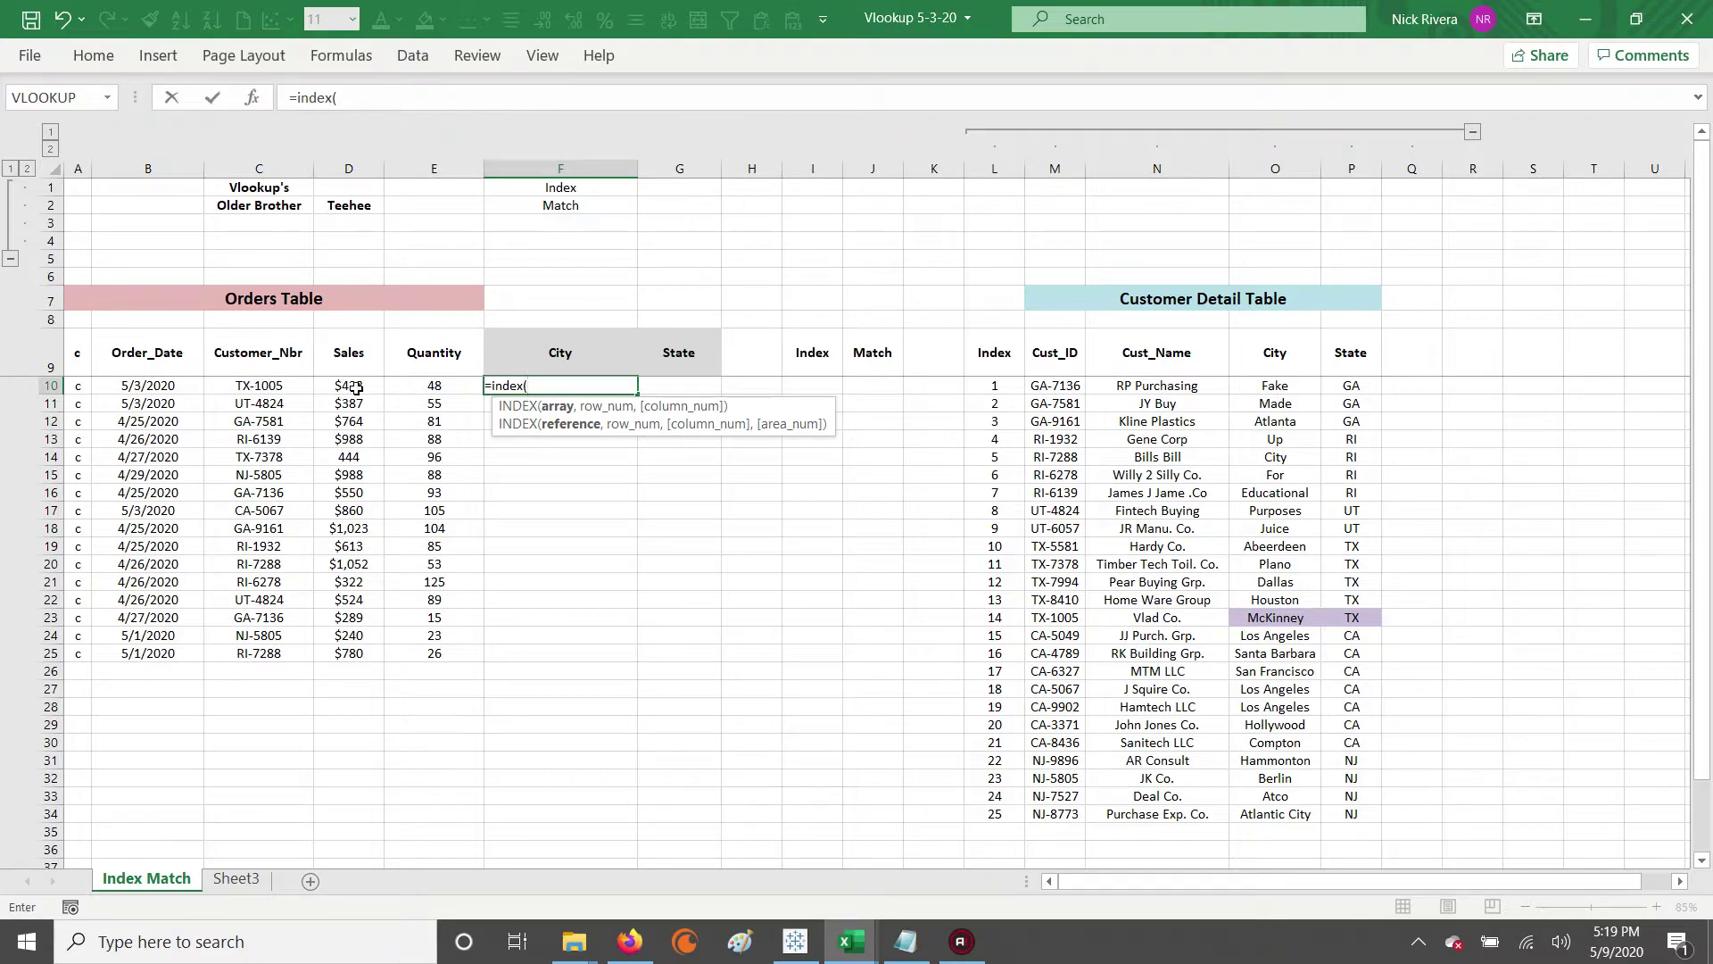
{"action": "left_click_drag", "start_coordinate": [1278, 384], "coordinate": [1278, 814]}
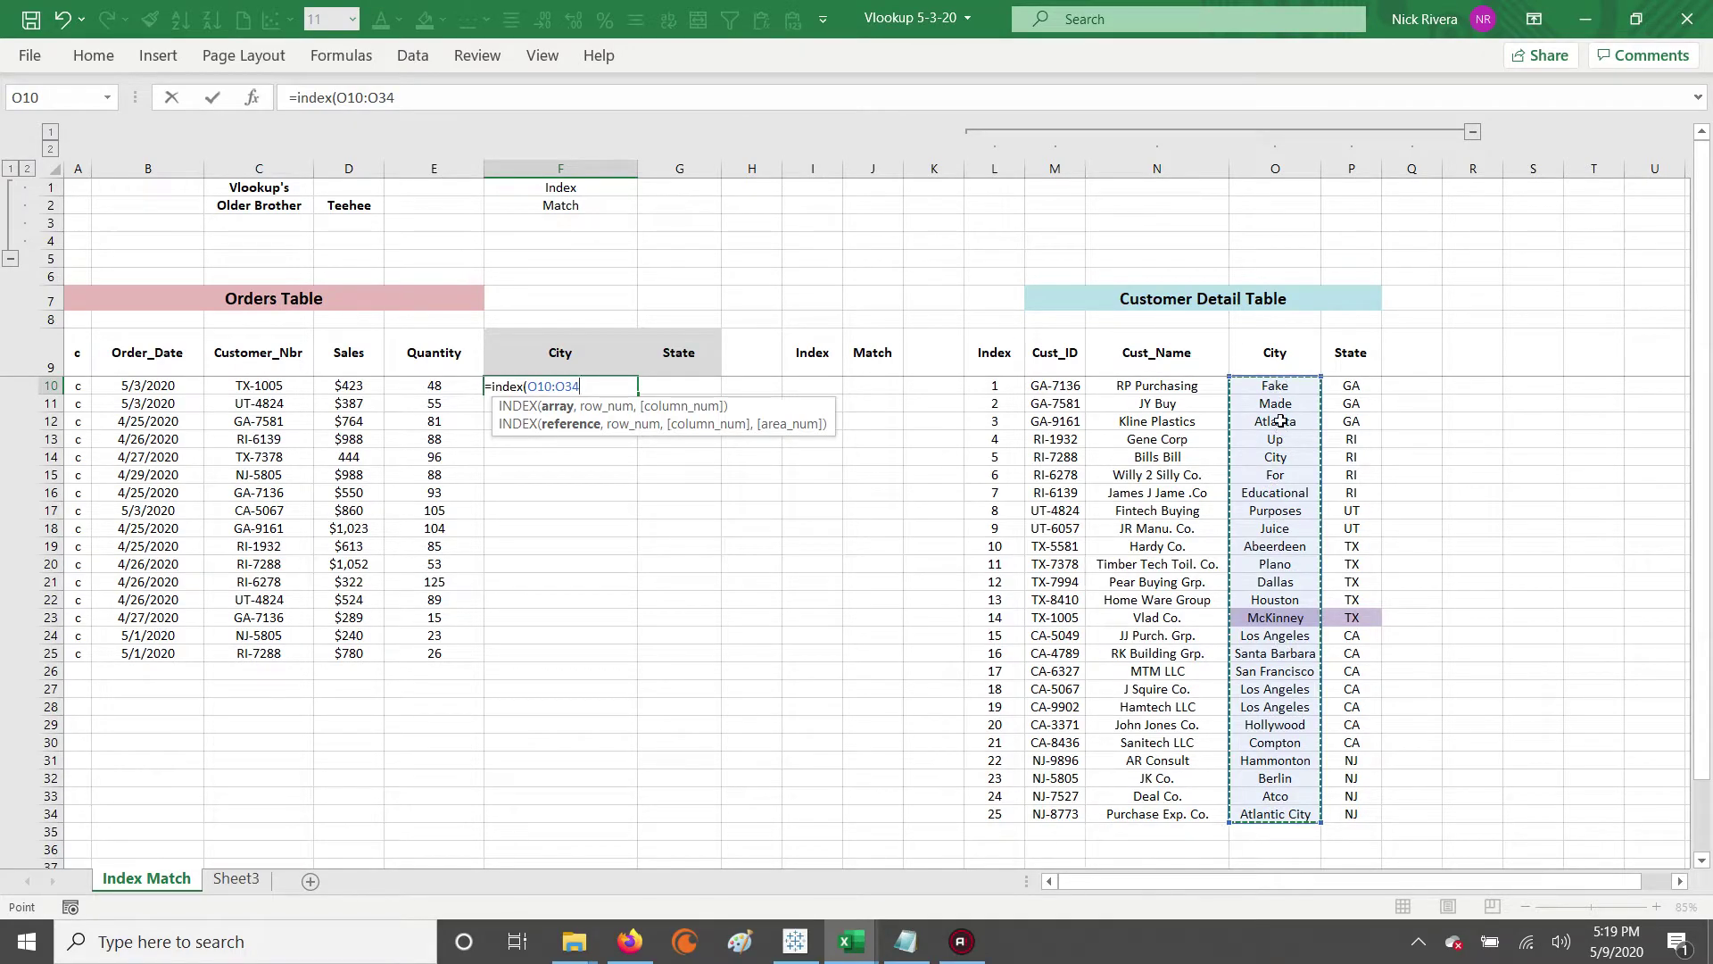
{"action": "key", "text": "F4"}
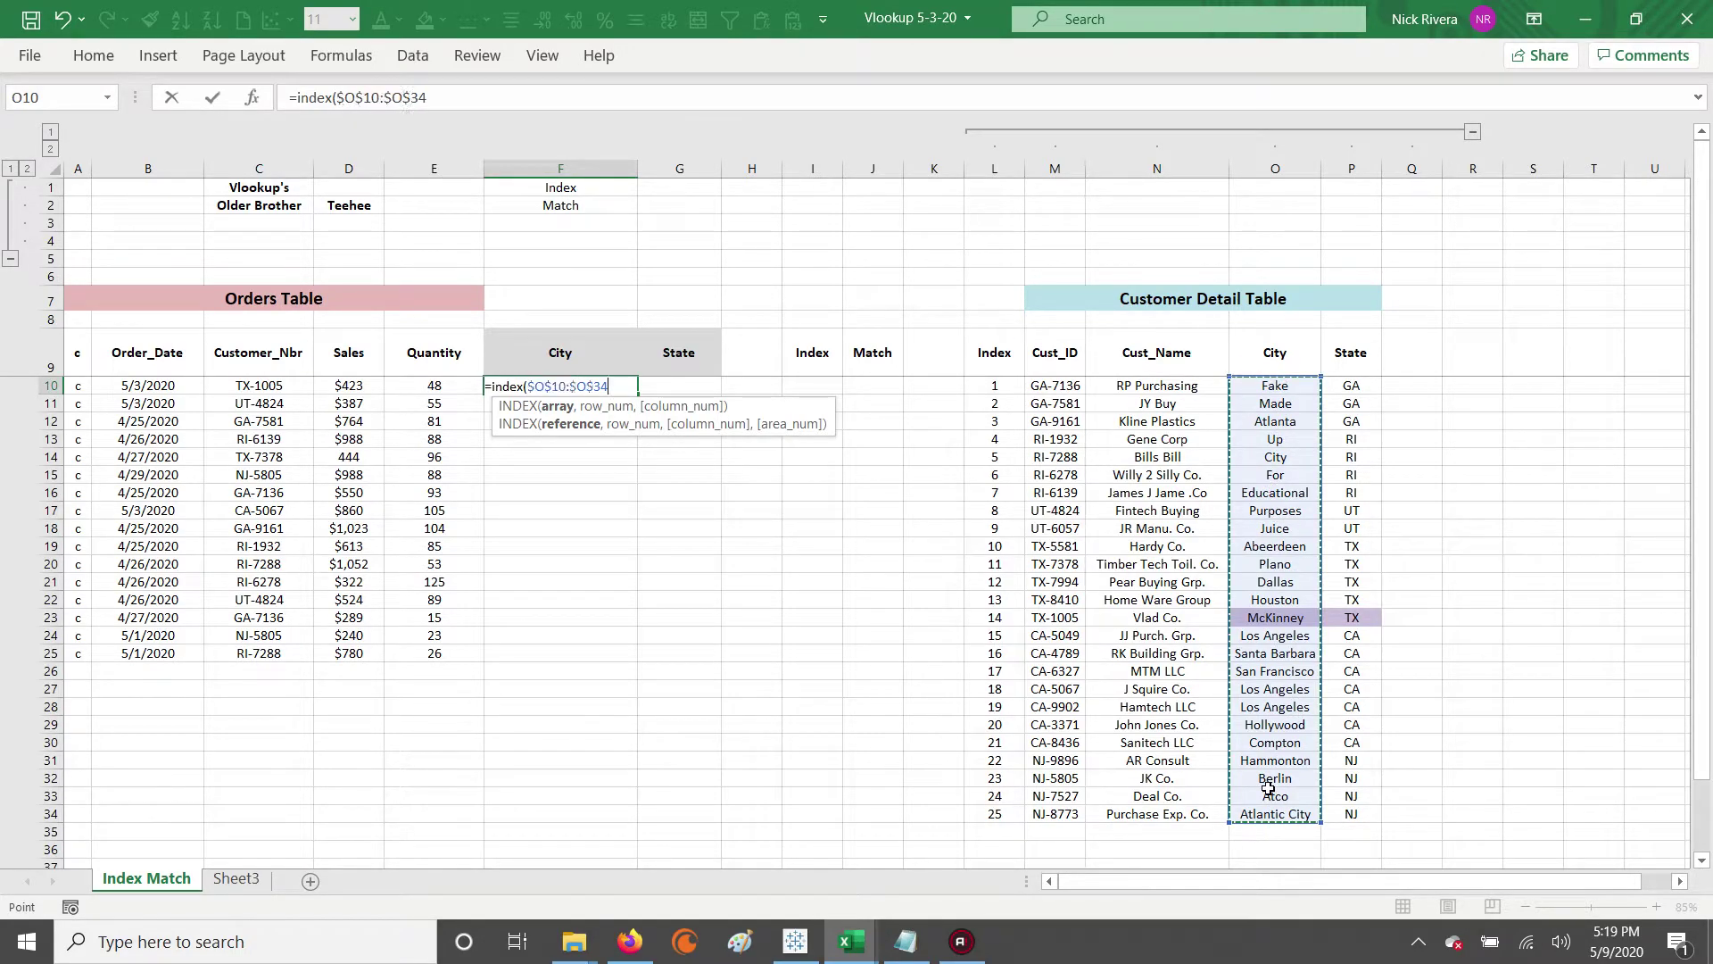
{"action": "key", "text": "F4"}
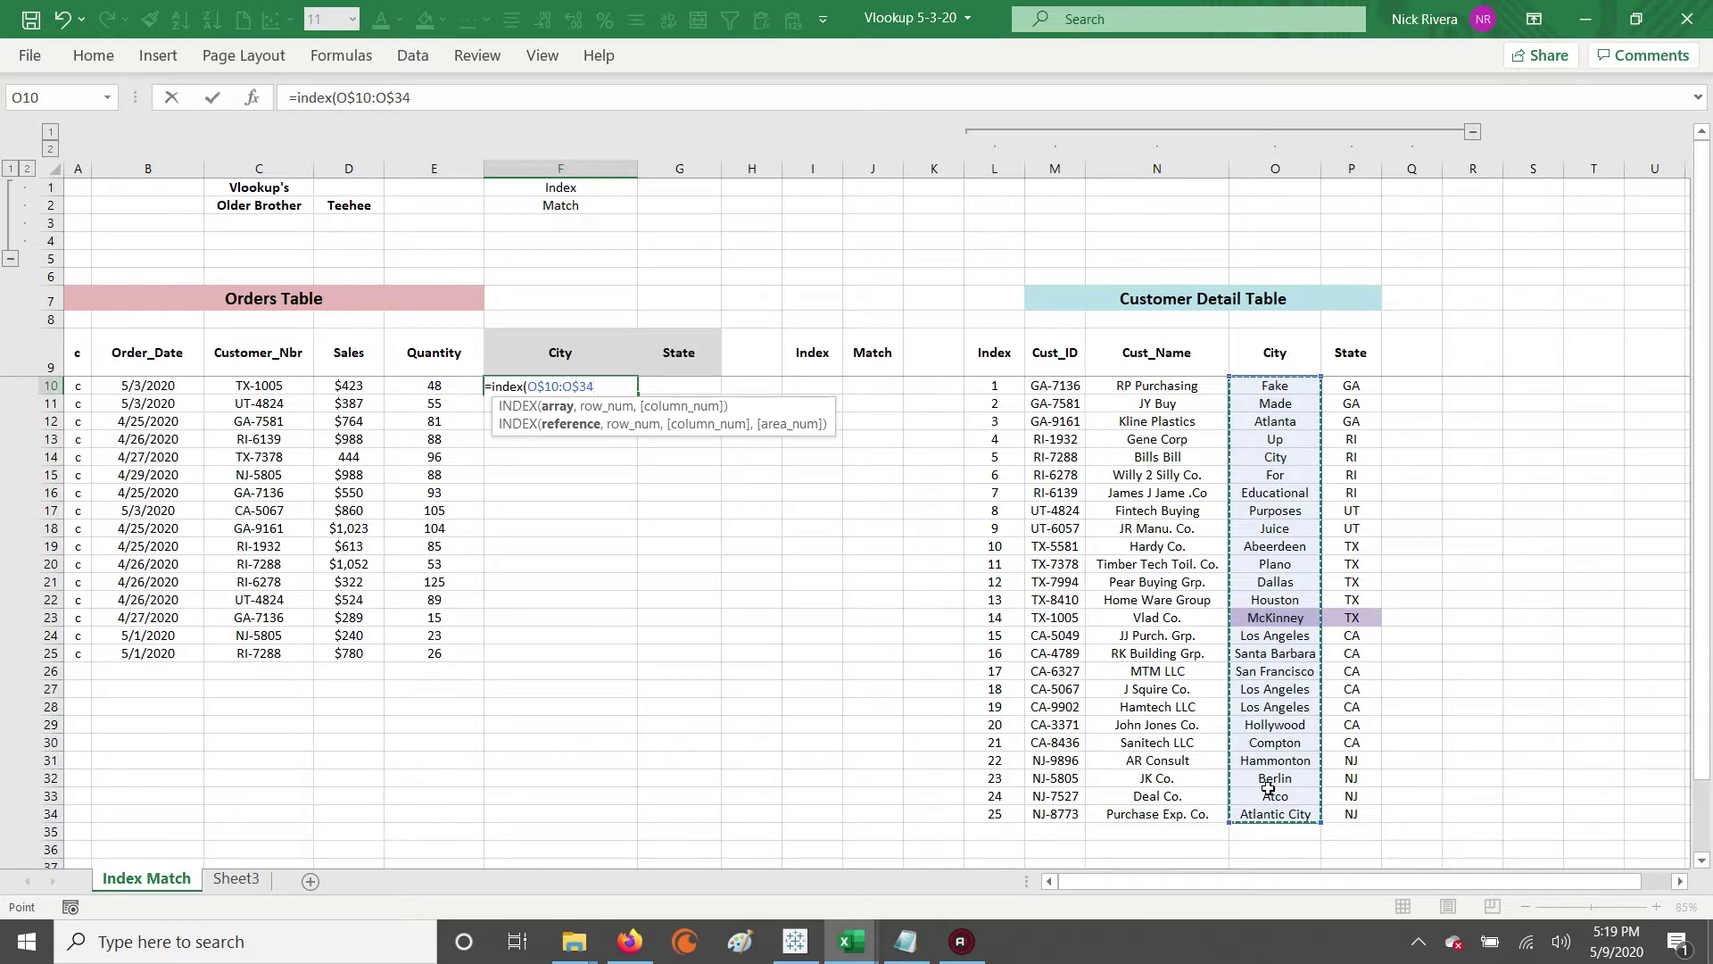
Nest a MATCH function as the row number of the INDEX formula in F10.
{"action": "type", "text": ",  match("}
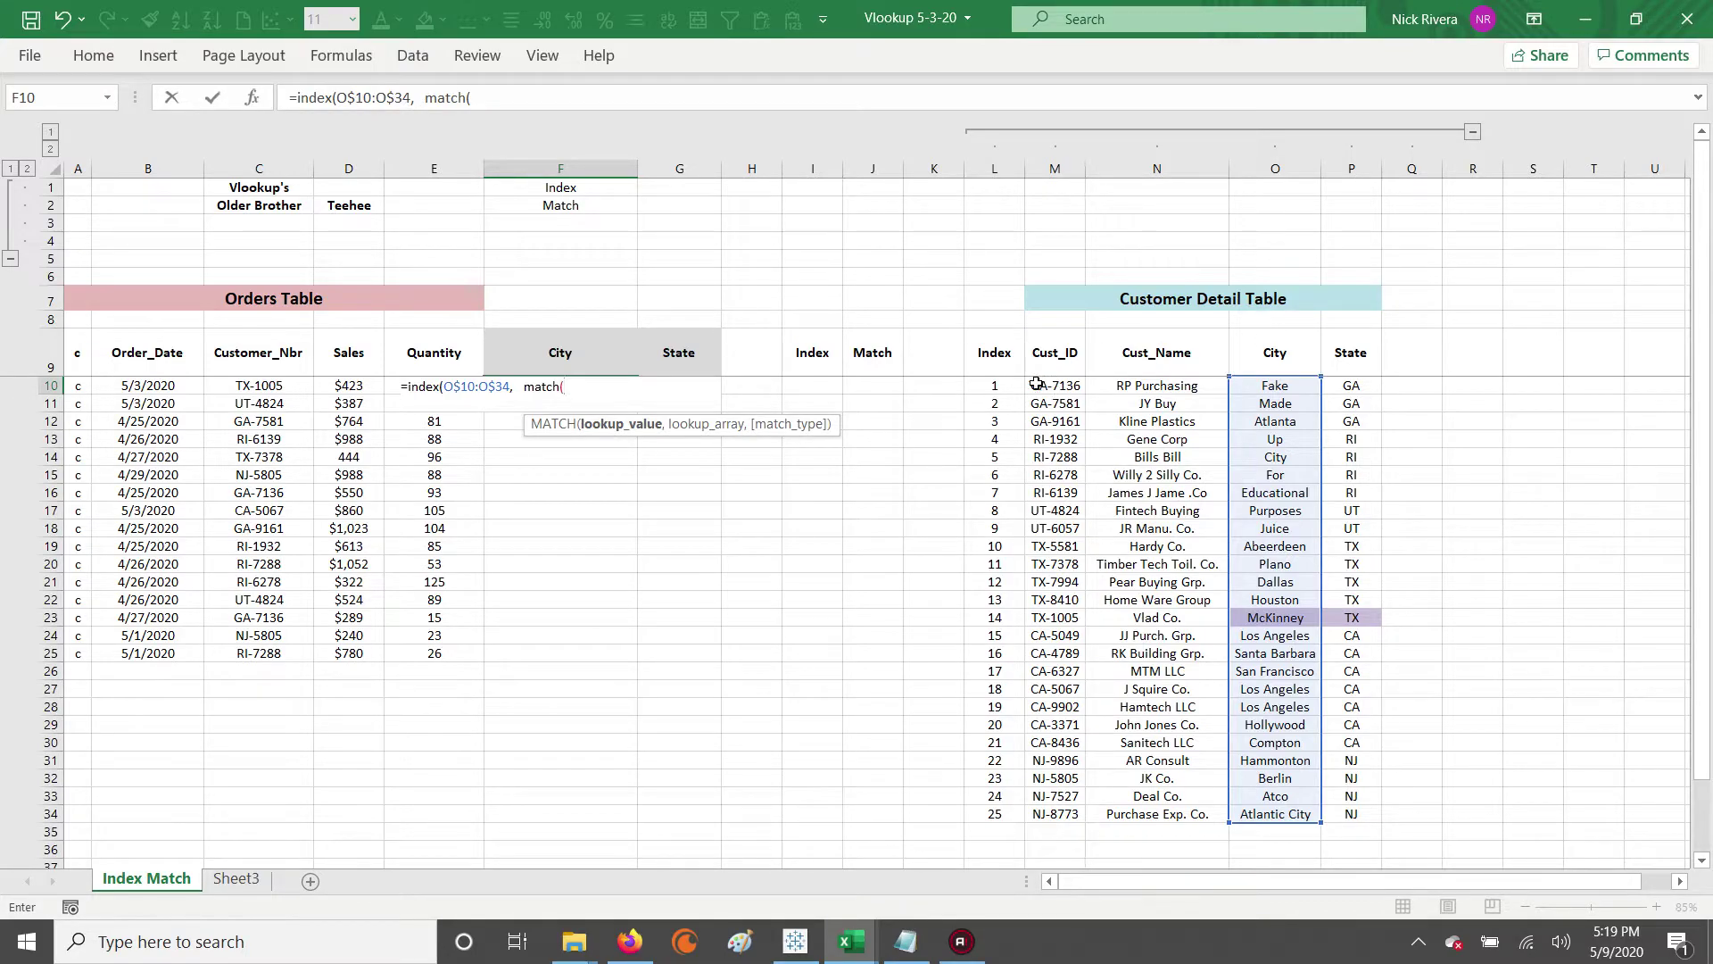
{"action": "left_click", "coordinate": [251, 386]}
{"action": "key", "text": "F4"}
{"action": "key", "text": "F4"}
{"action": "key", "text": "F4"}
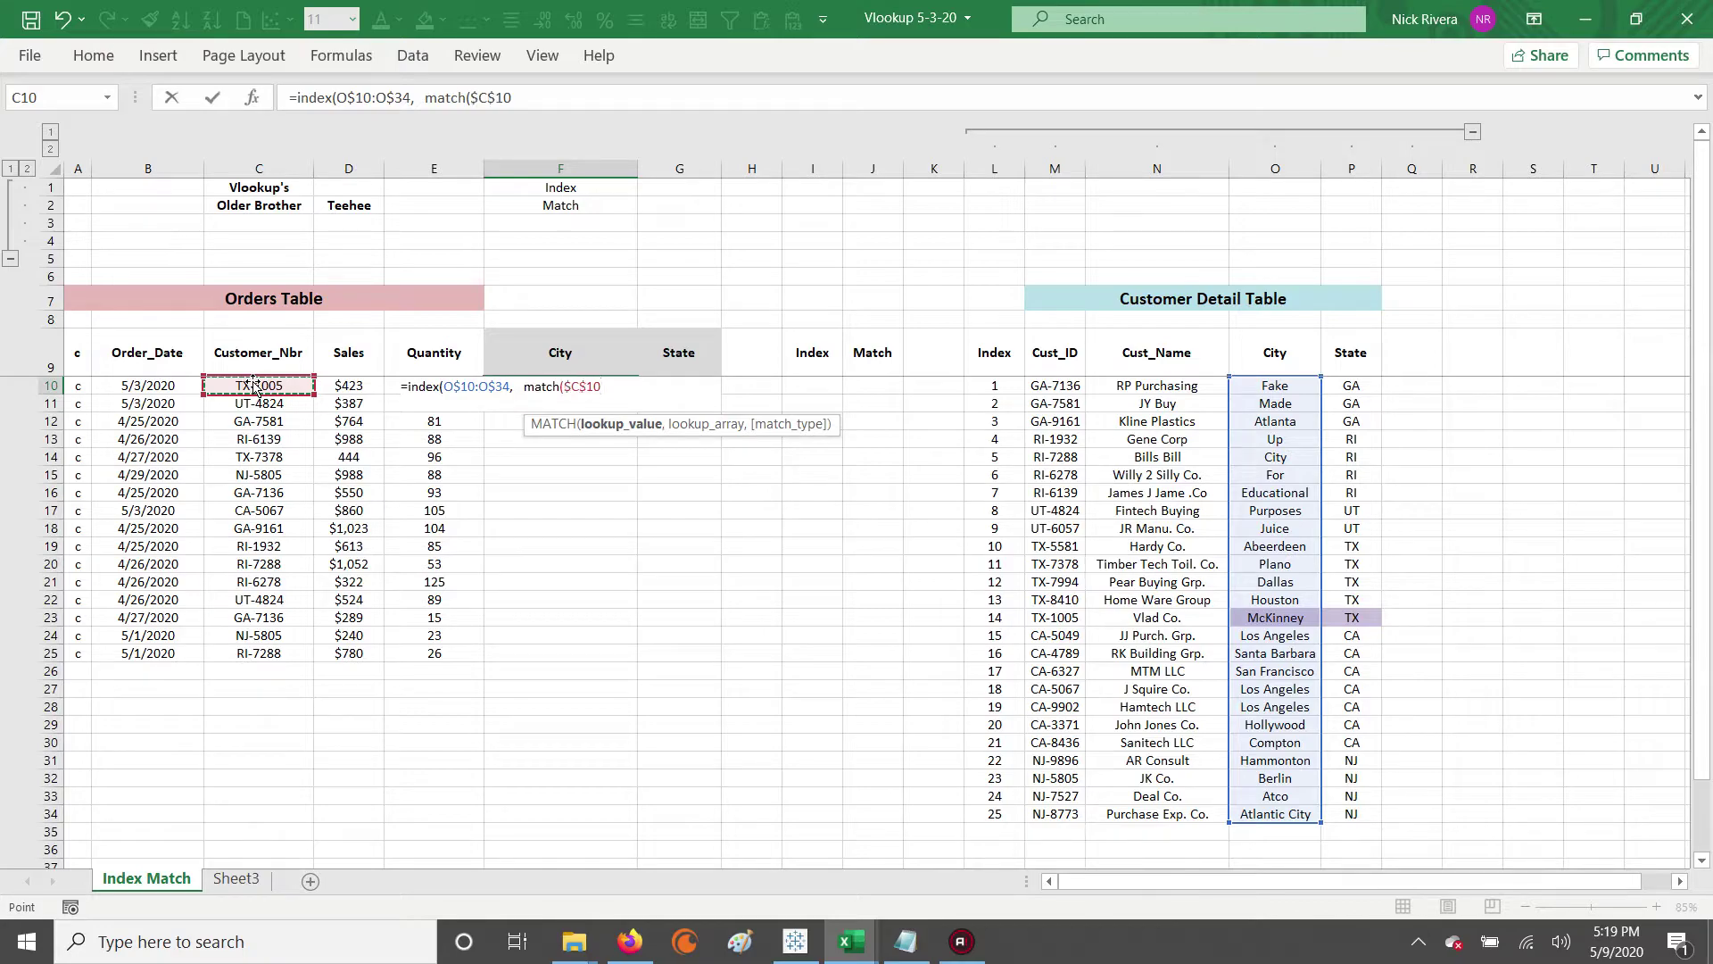
{"action": "left_click_drag", "start_coordinate": [1060, 385], "coordinate": [1054, 814]}
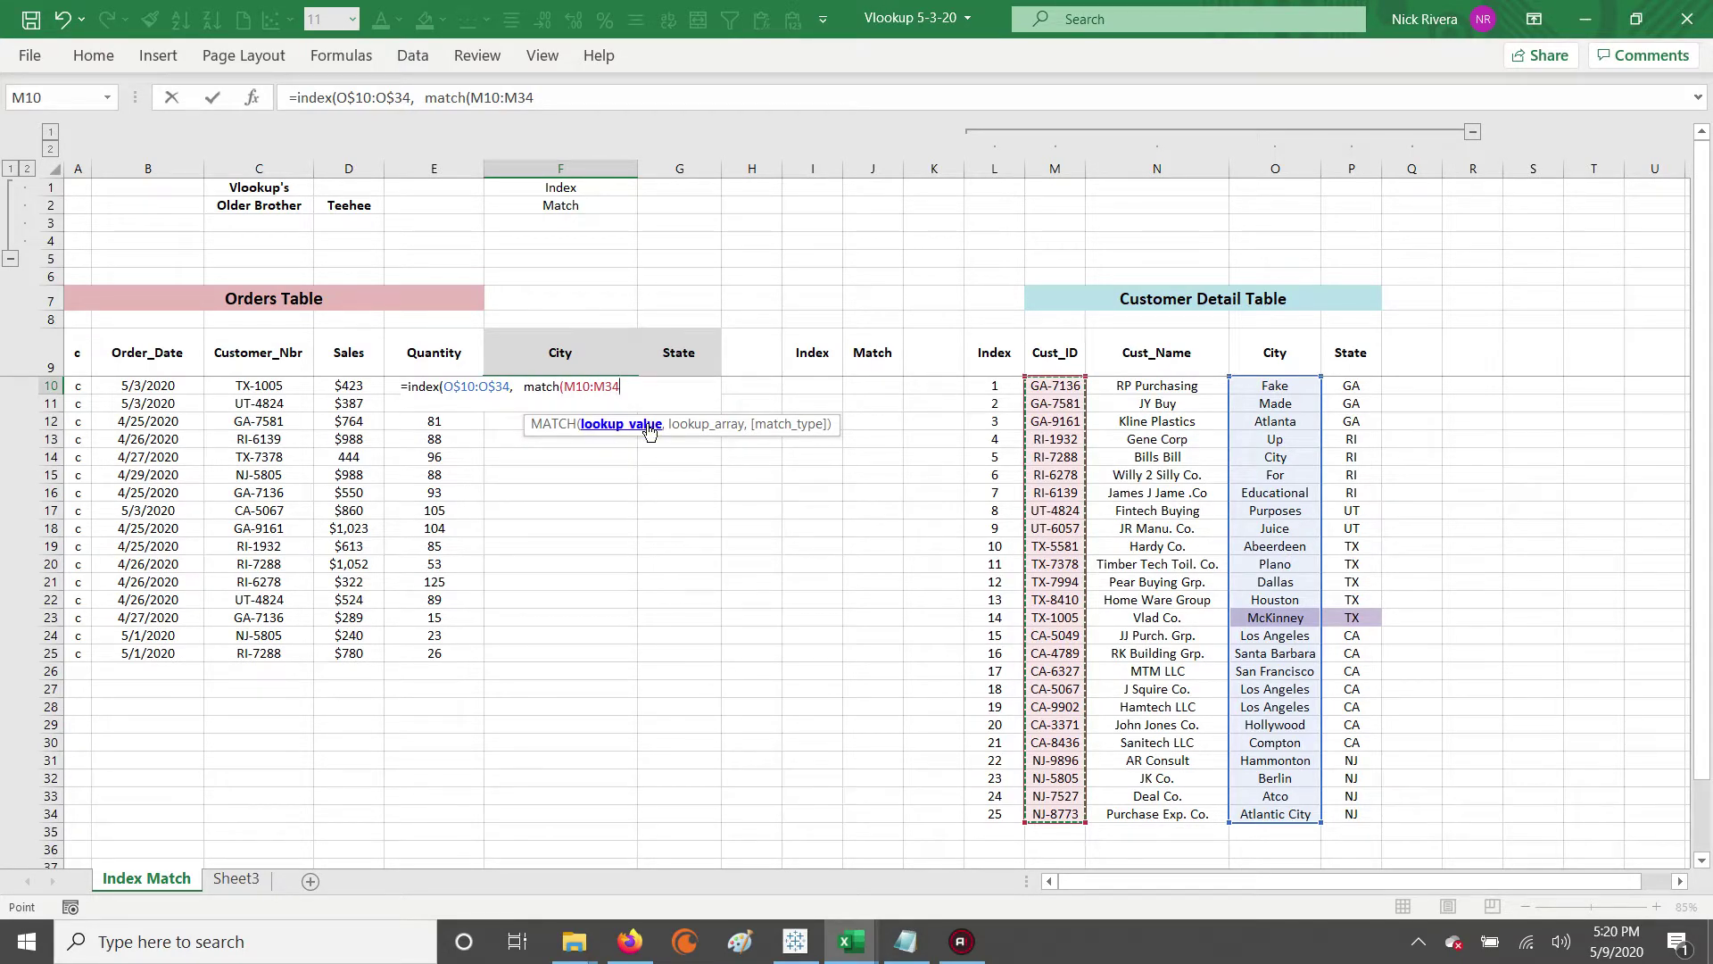
{"action": "key", "text": "BackSpace"}
{"action": "key", "text": "BackSpace"}
{"action": "key", "text": "BackSpace"}
{"action": "key", "text": "BackSpace"}
{"action": "key", "text": "BackSpace"}
{"action": "key", "text": "BackSpace"}
{"action": "key", "text": "BackSpace"}
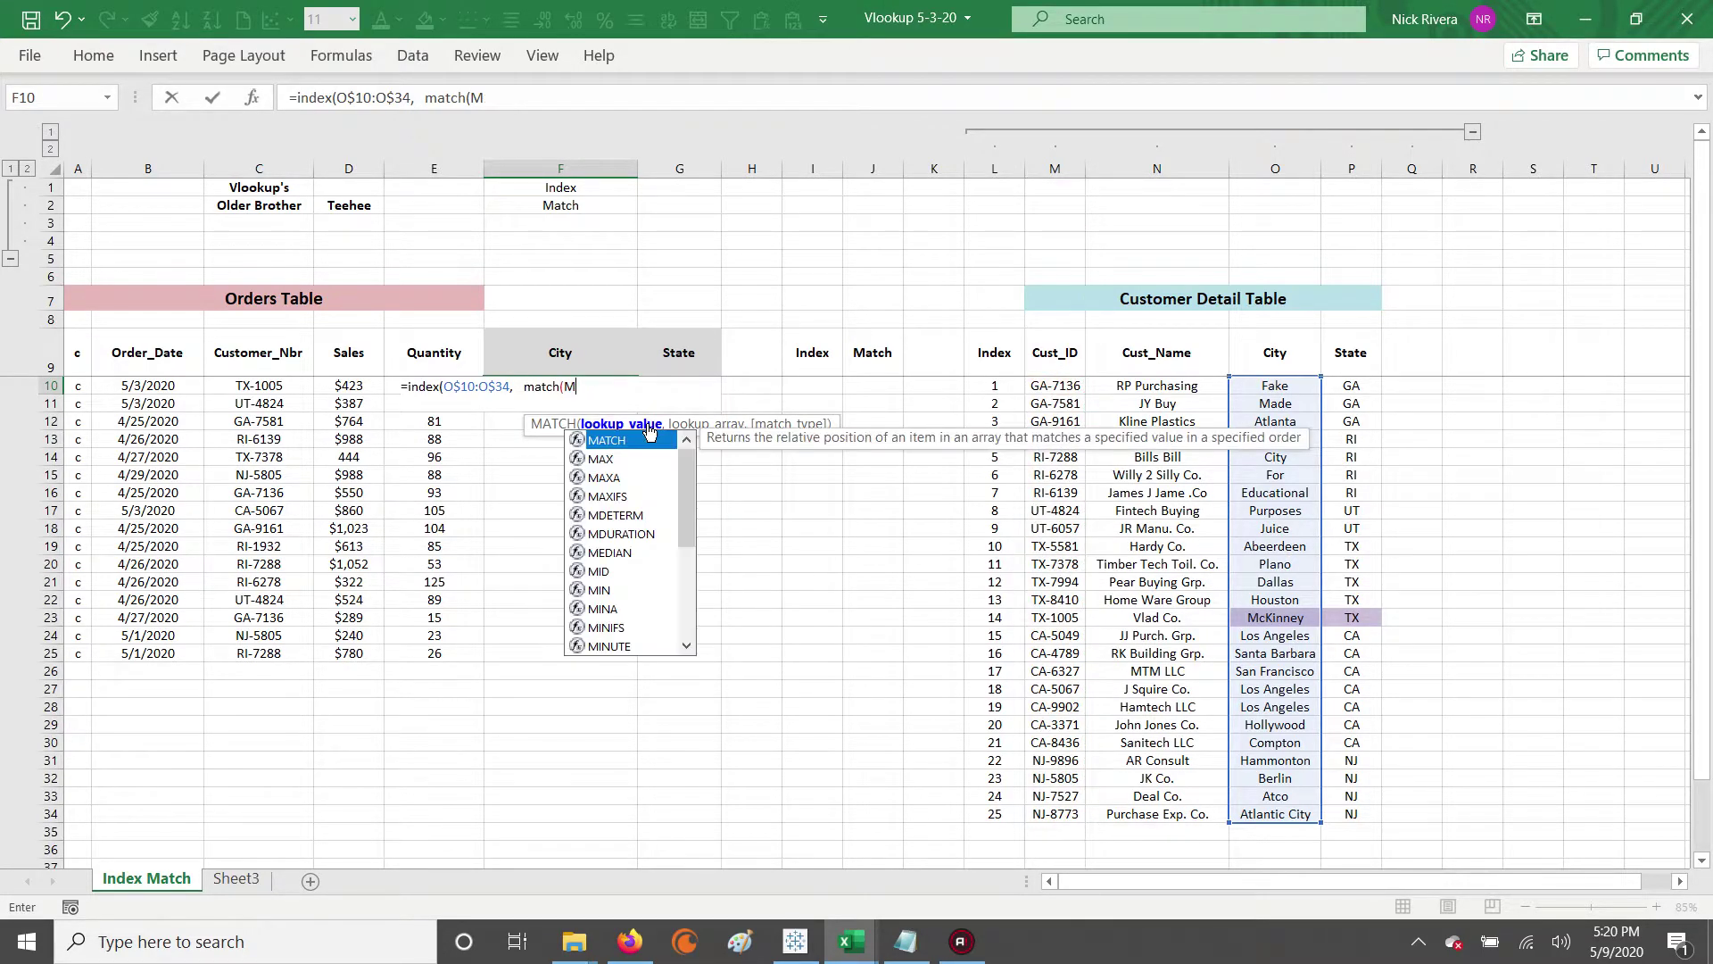
Set the MATCH lookup value in F10 to the order's Customer_Nbr, locked by column as $C10.
{"action": "left_click", "coordinate": [259, 386]}
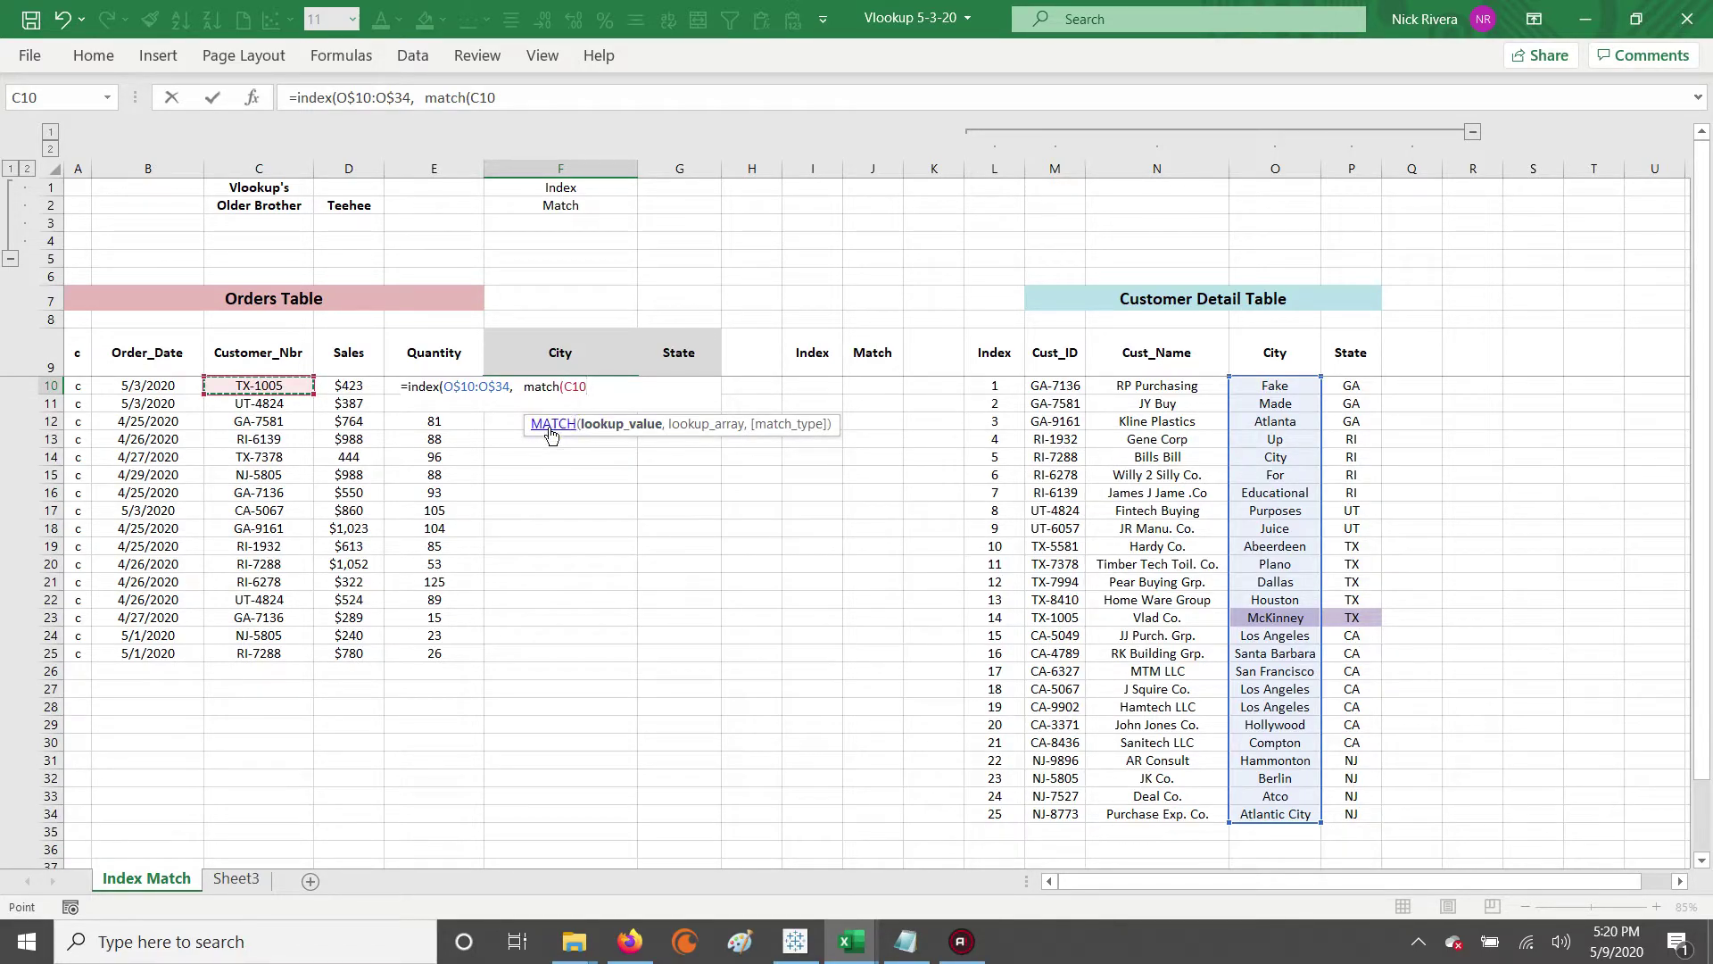
{"action": "key", "text": "F4"}
{"action": "key", "text": "F4"}
{"action": "key", "text": "F4"}
{"action": "type", "text": ","}
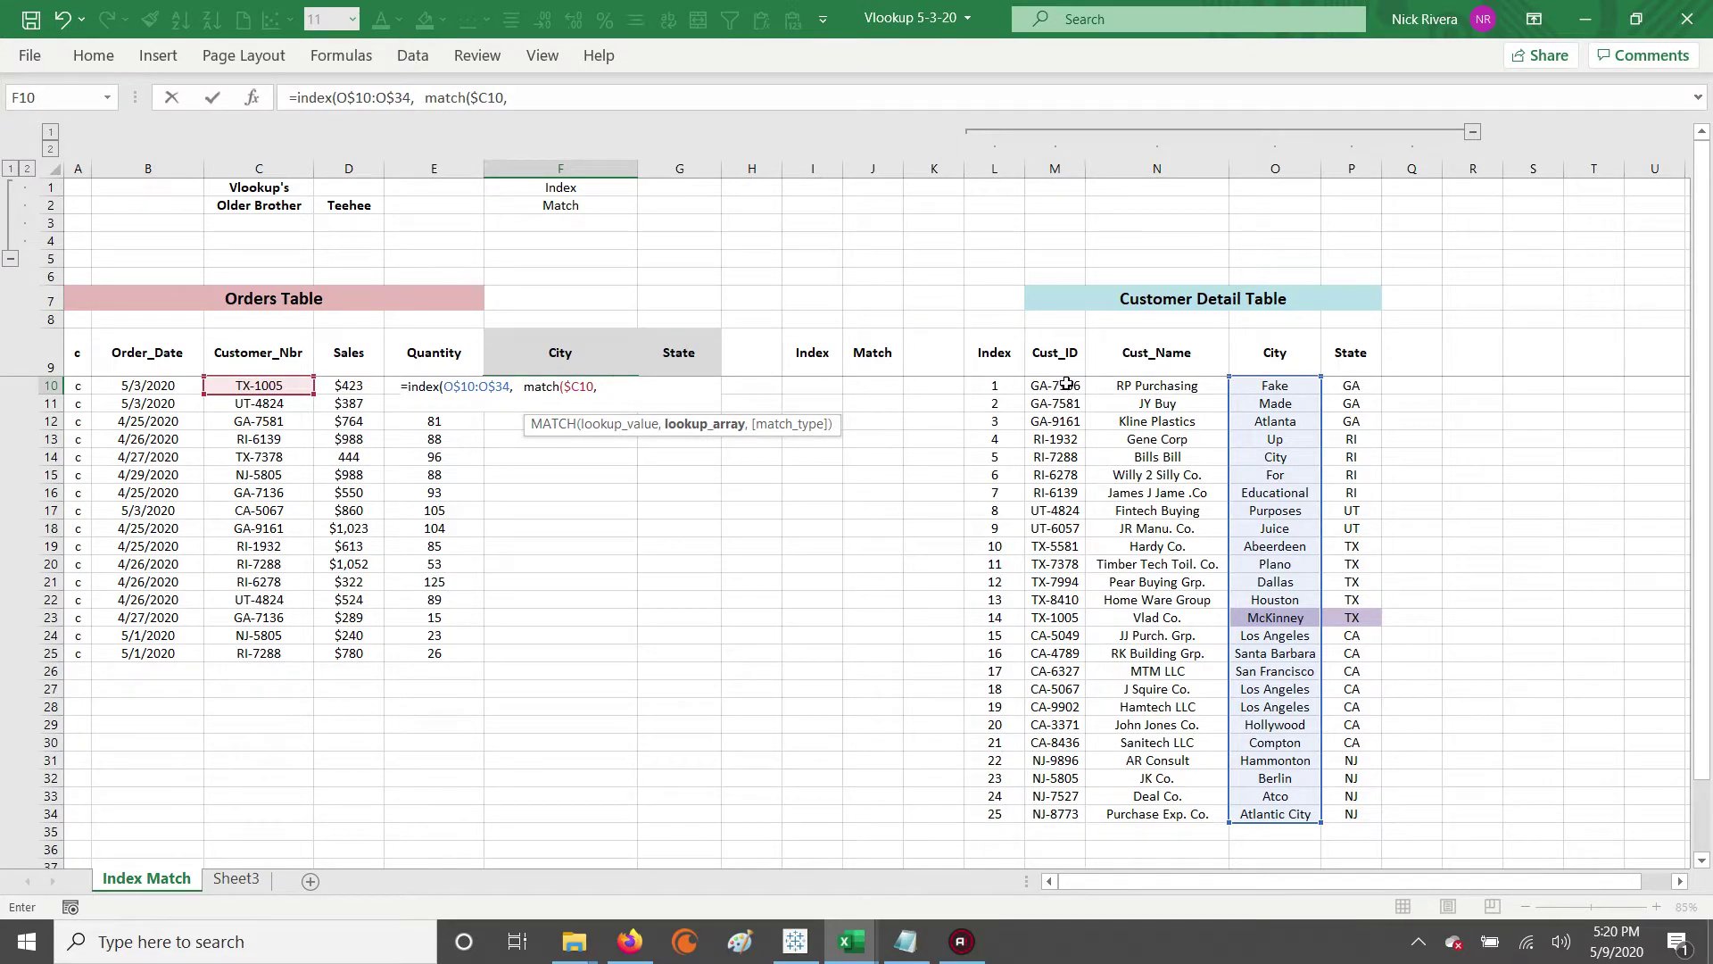
Finish the F10 formula with lookup array $M$10:$M$34 and match type 0, and compare its result with the city in O23.
{"action": "left_click_drag", "start_coordinate": [1066, 383], "coordinate": [1059, 808]}
{"action": "key", "text": "F4"}
{"action": "type", "text": ", 0)"}
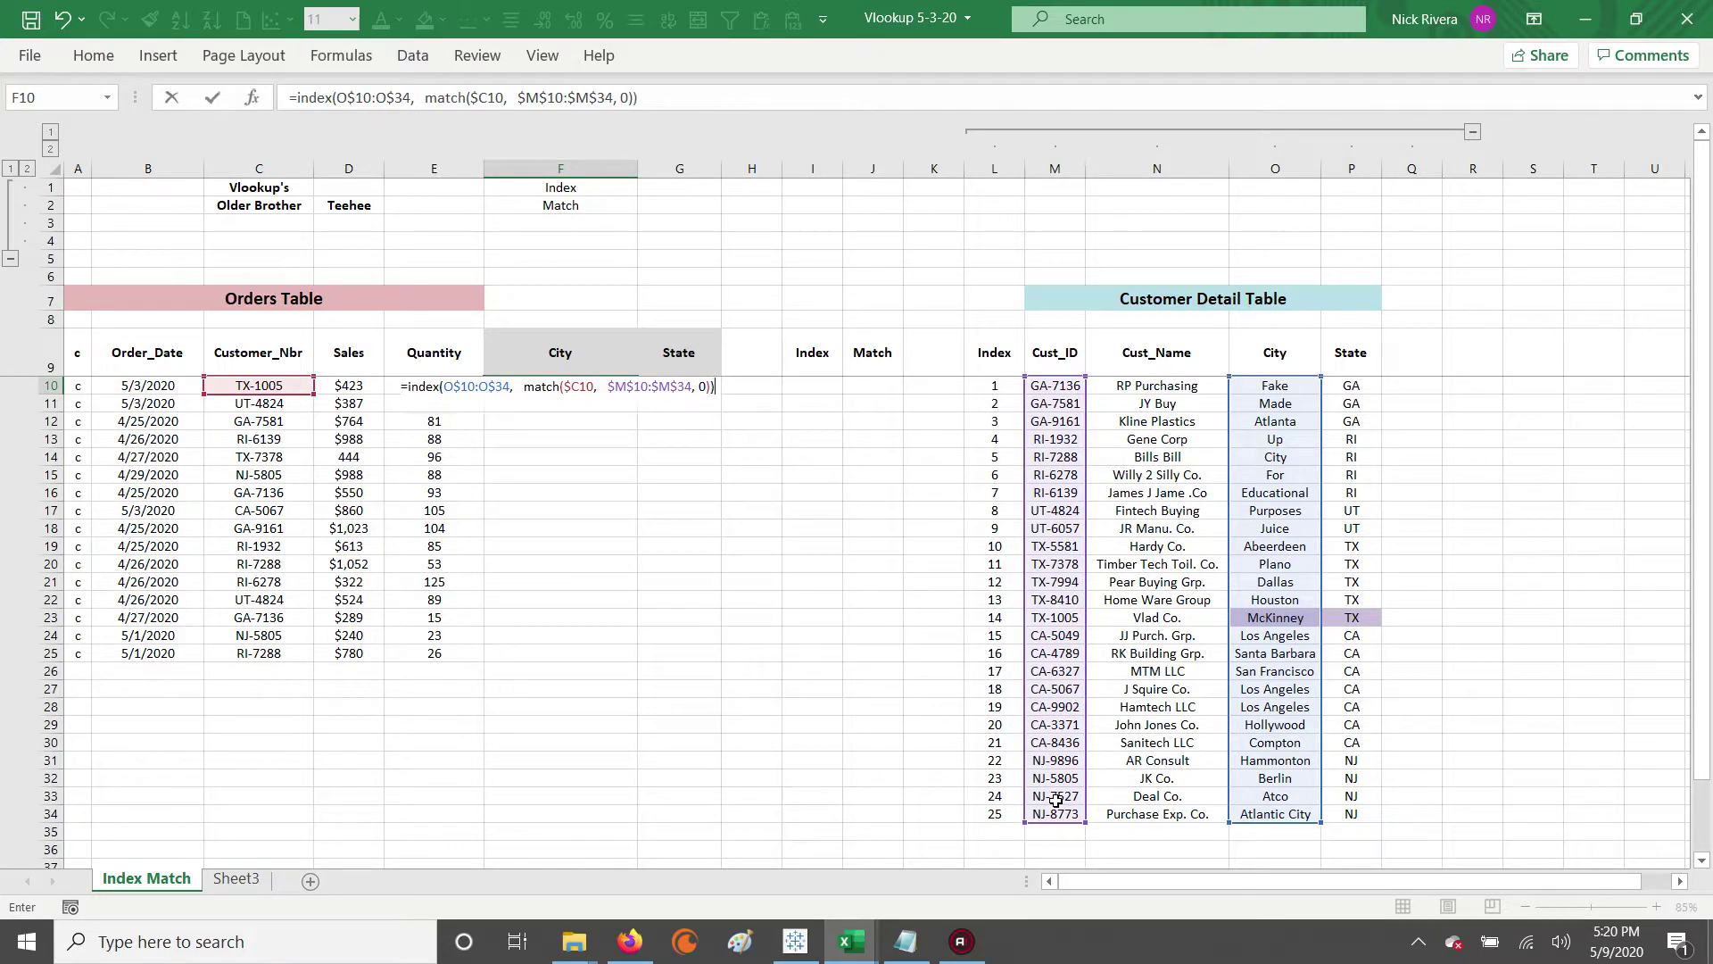
{"action": "key", "text": "Return"}
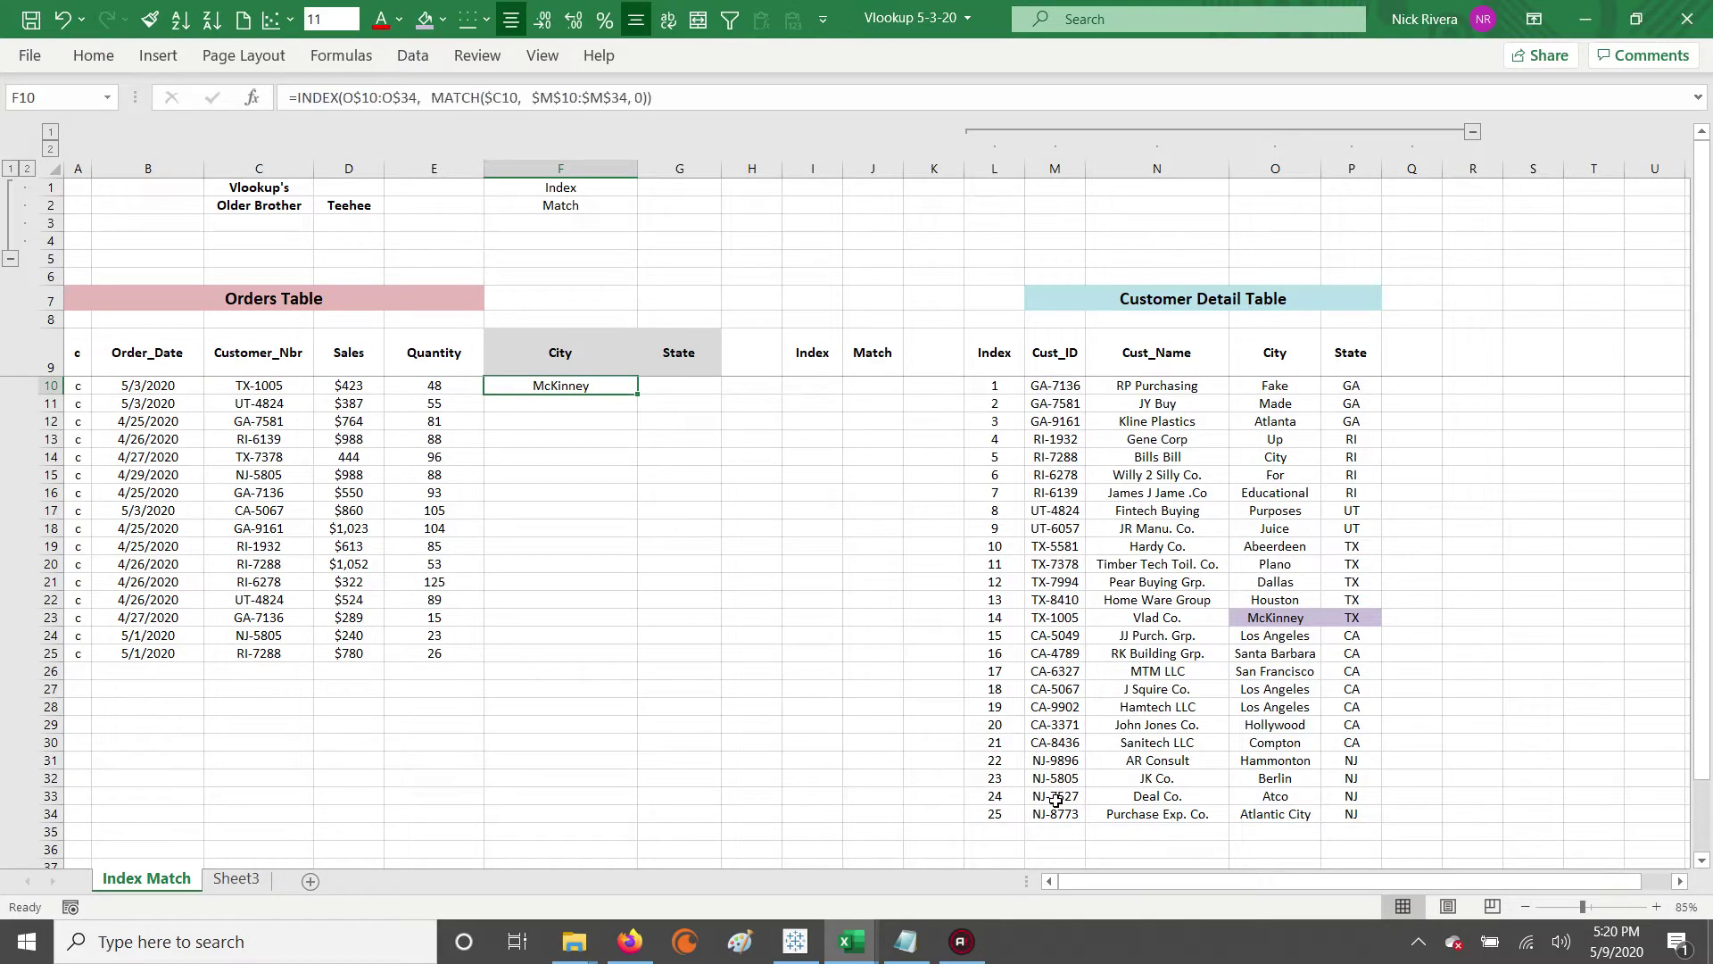
{"action": "left_click_drag", "start_coordinate": [274, 388], "coordinate": [589, 385]}
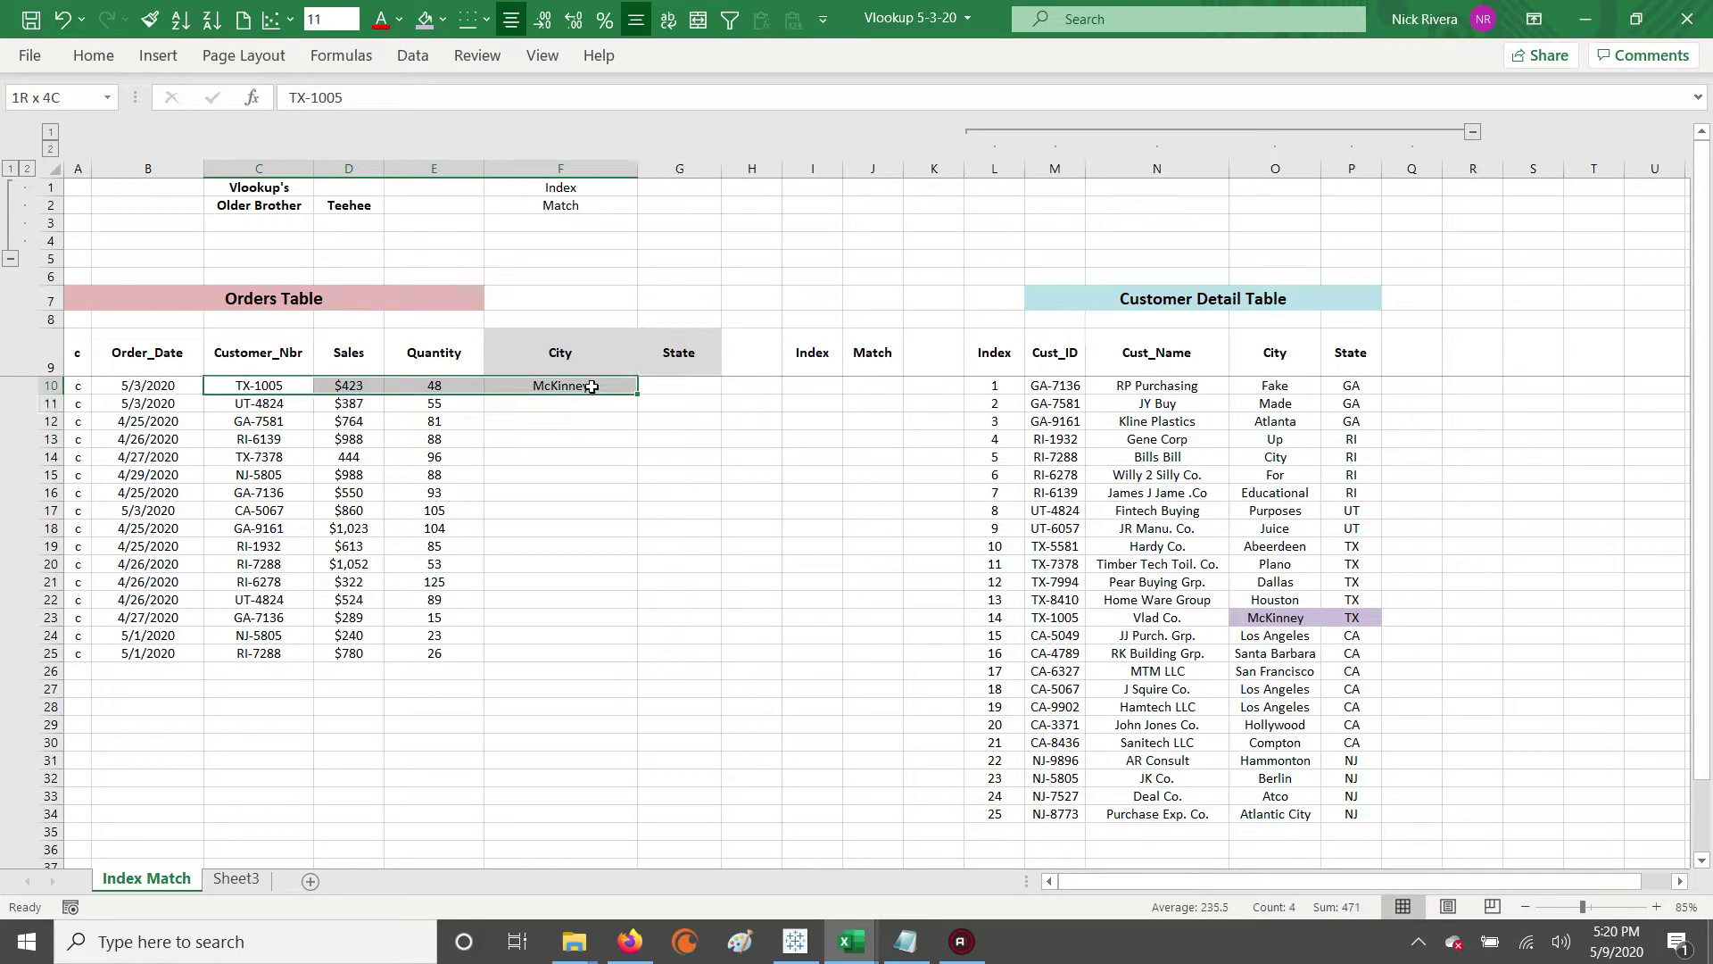
{"action": "left_click", "coordinate": [1285, 624]}
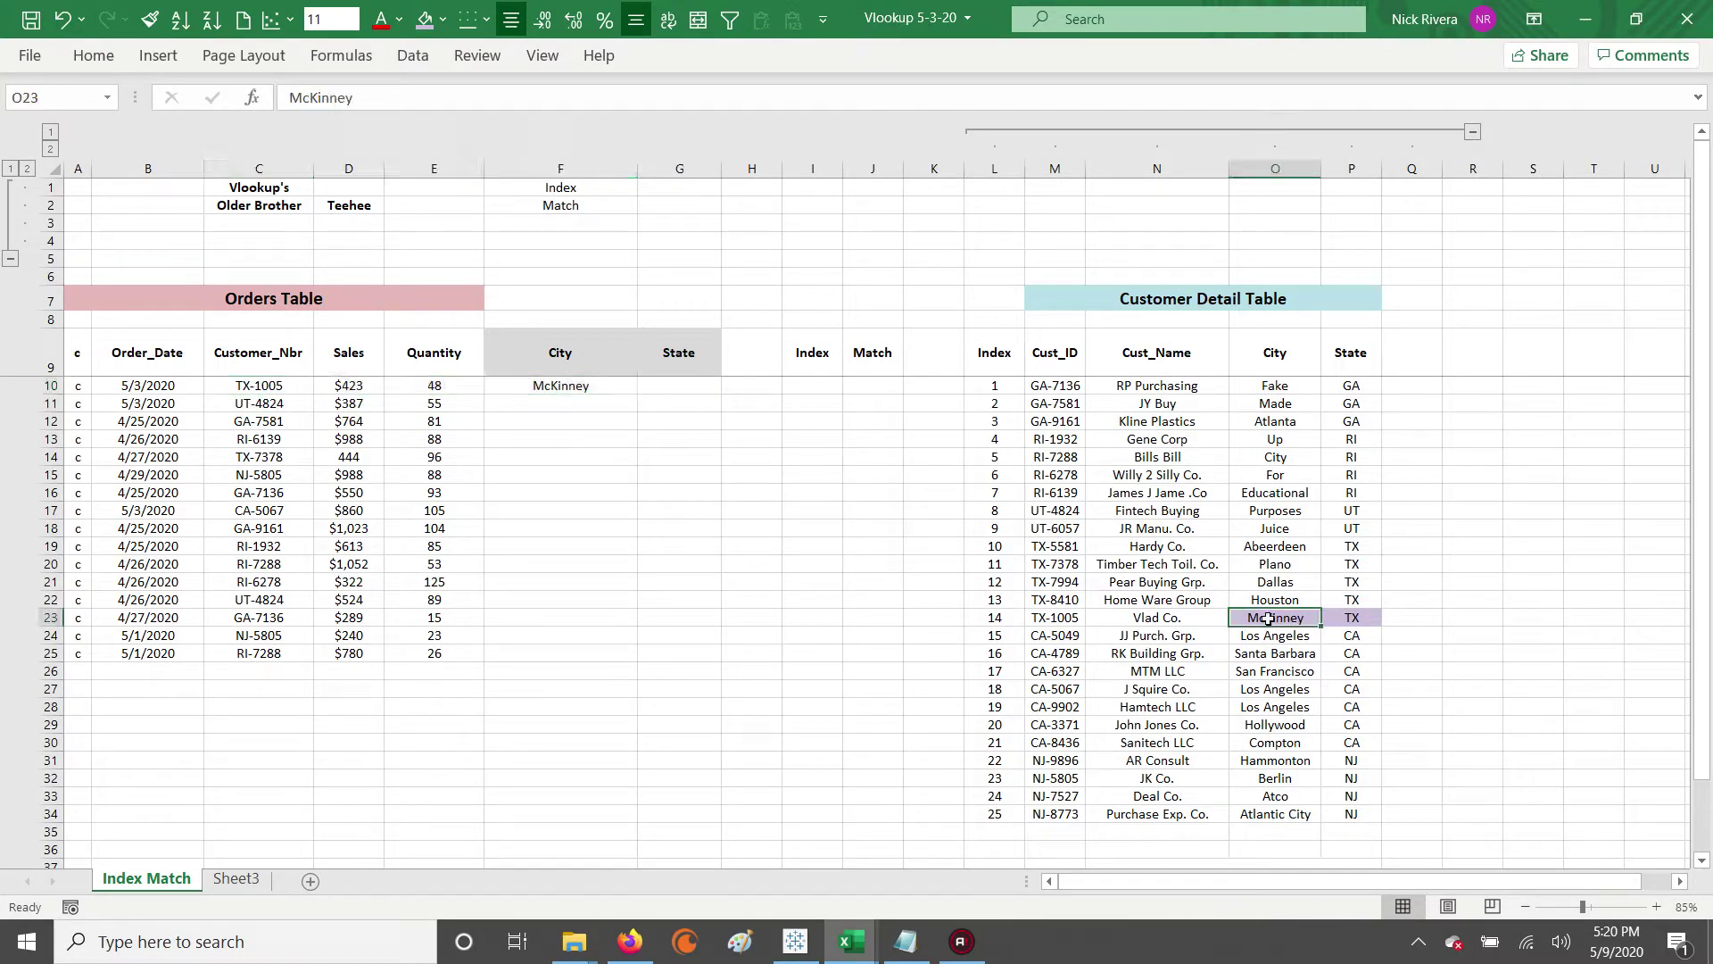
Start an INDEX formula in G10 with the State range P$10:P$34 as its row-locked array.
{"action": "left_click", "coordinate": [537, 389]}
{"action": "key", "text": "Right"}
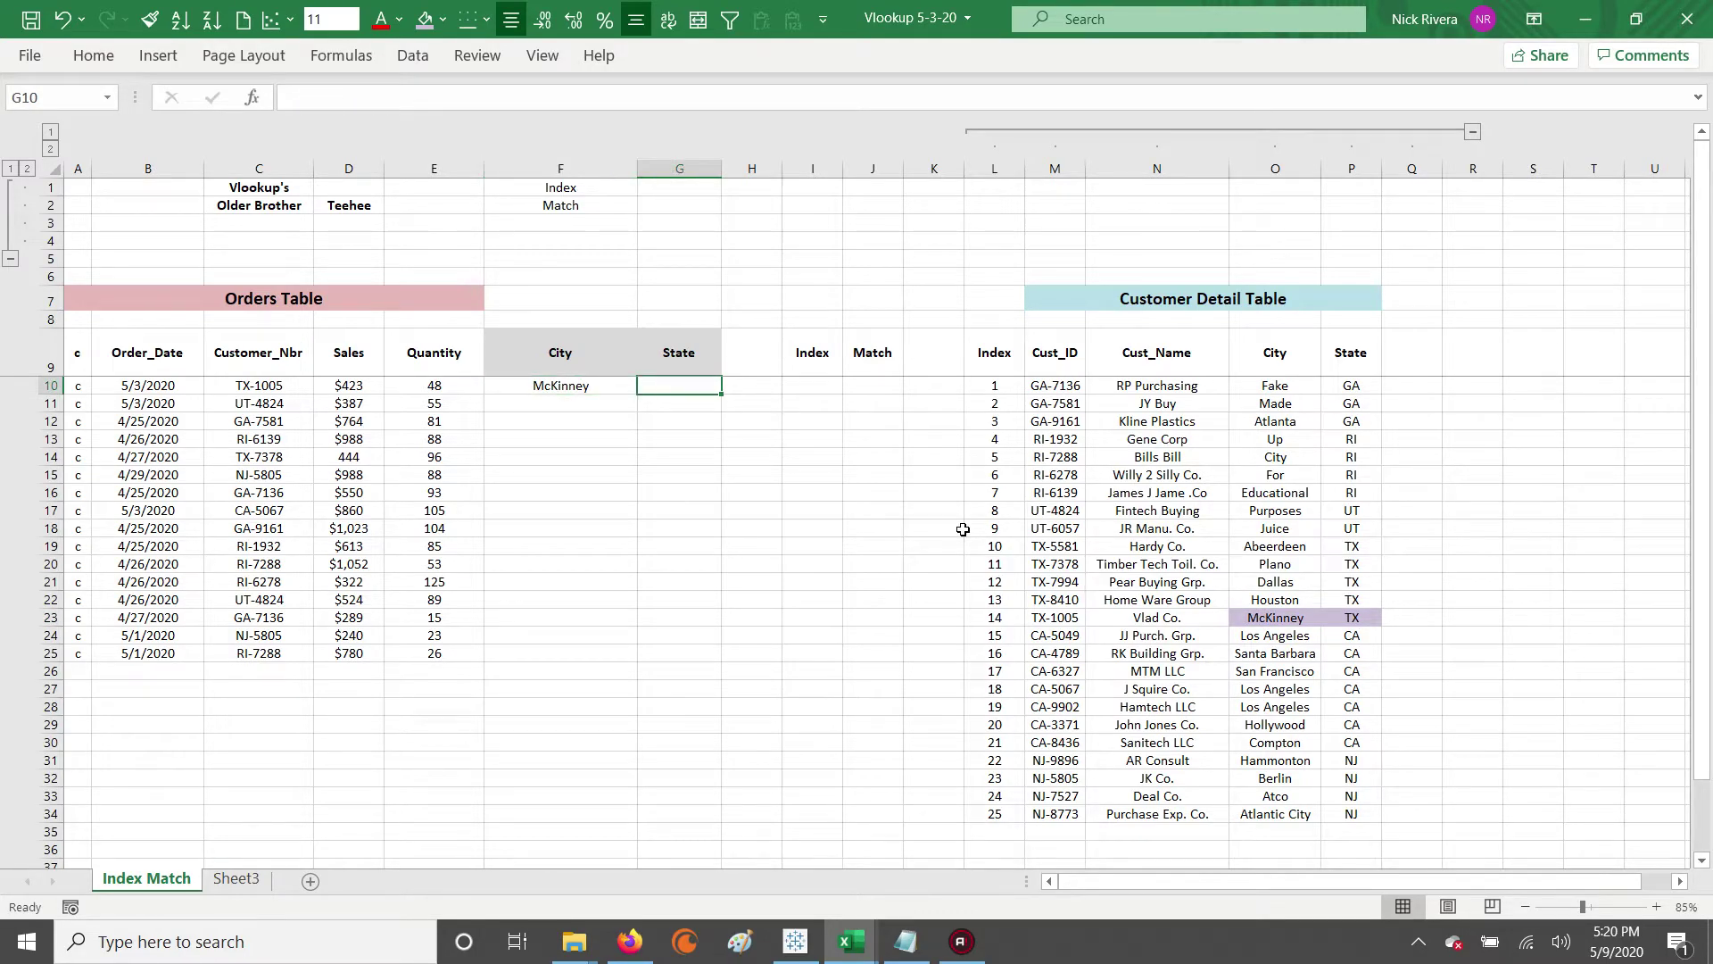
{"action": "type", "text": "=index"}
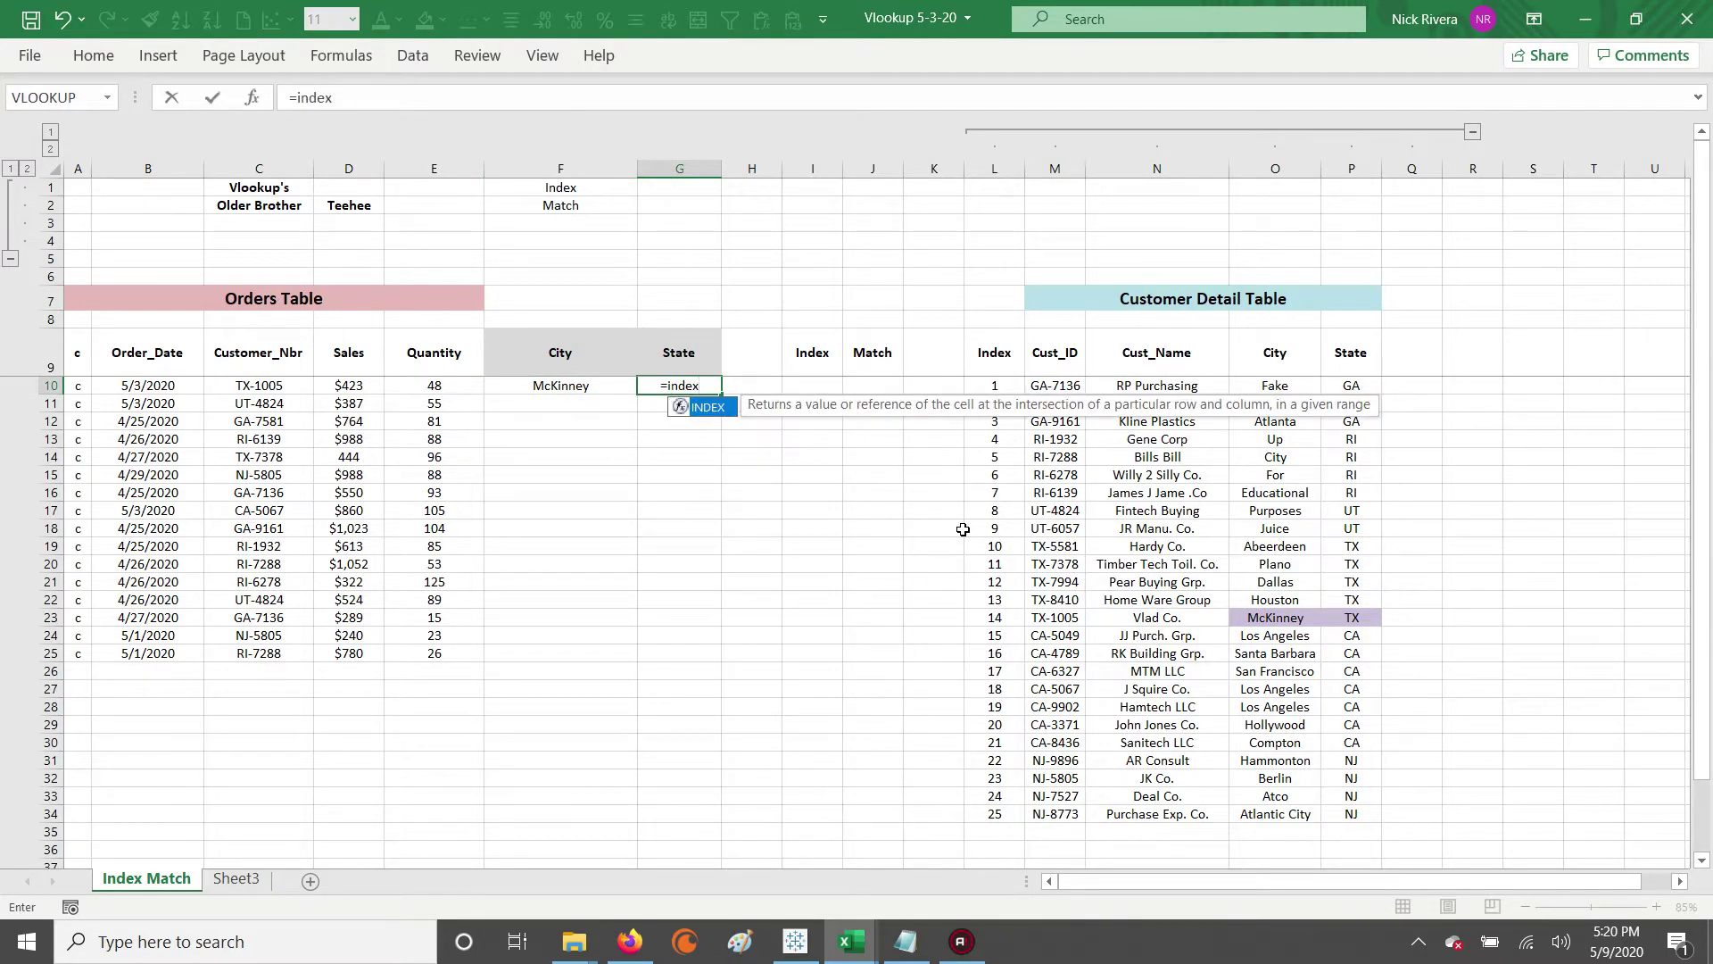
{"action": "type", "text": "("}
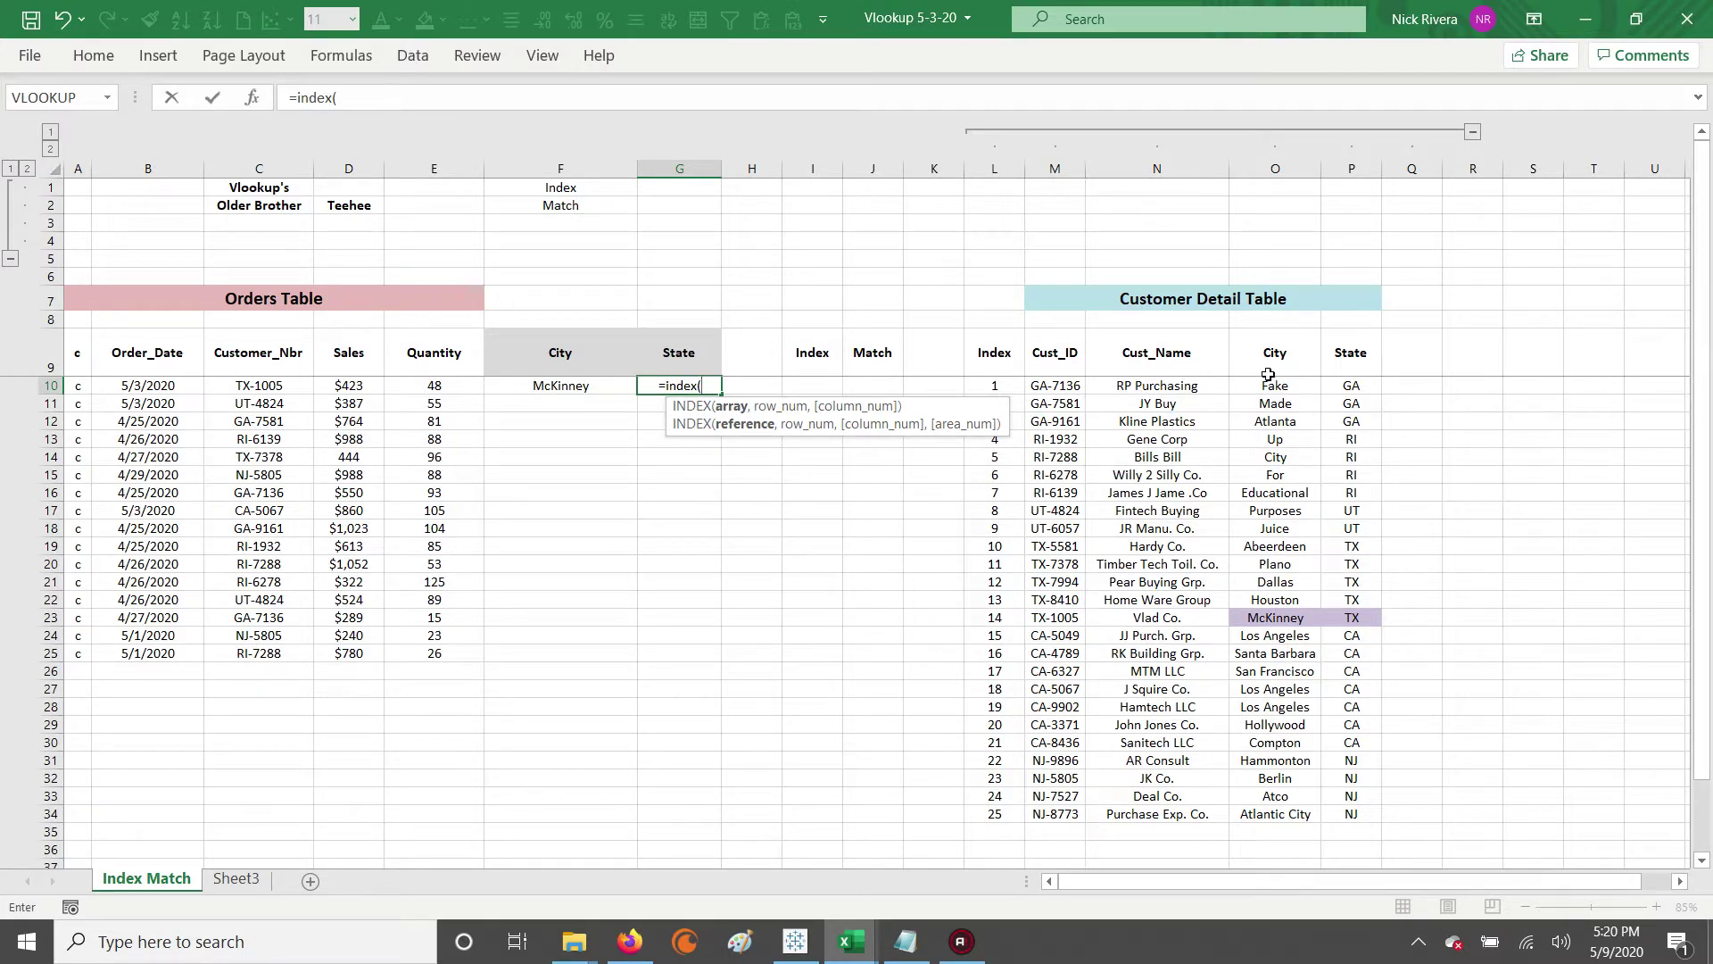
{"action": "left_click_drag", "start_coordinate": [1276, 382], "coordinate": [1279, 814]}
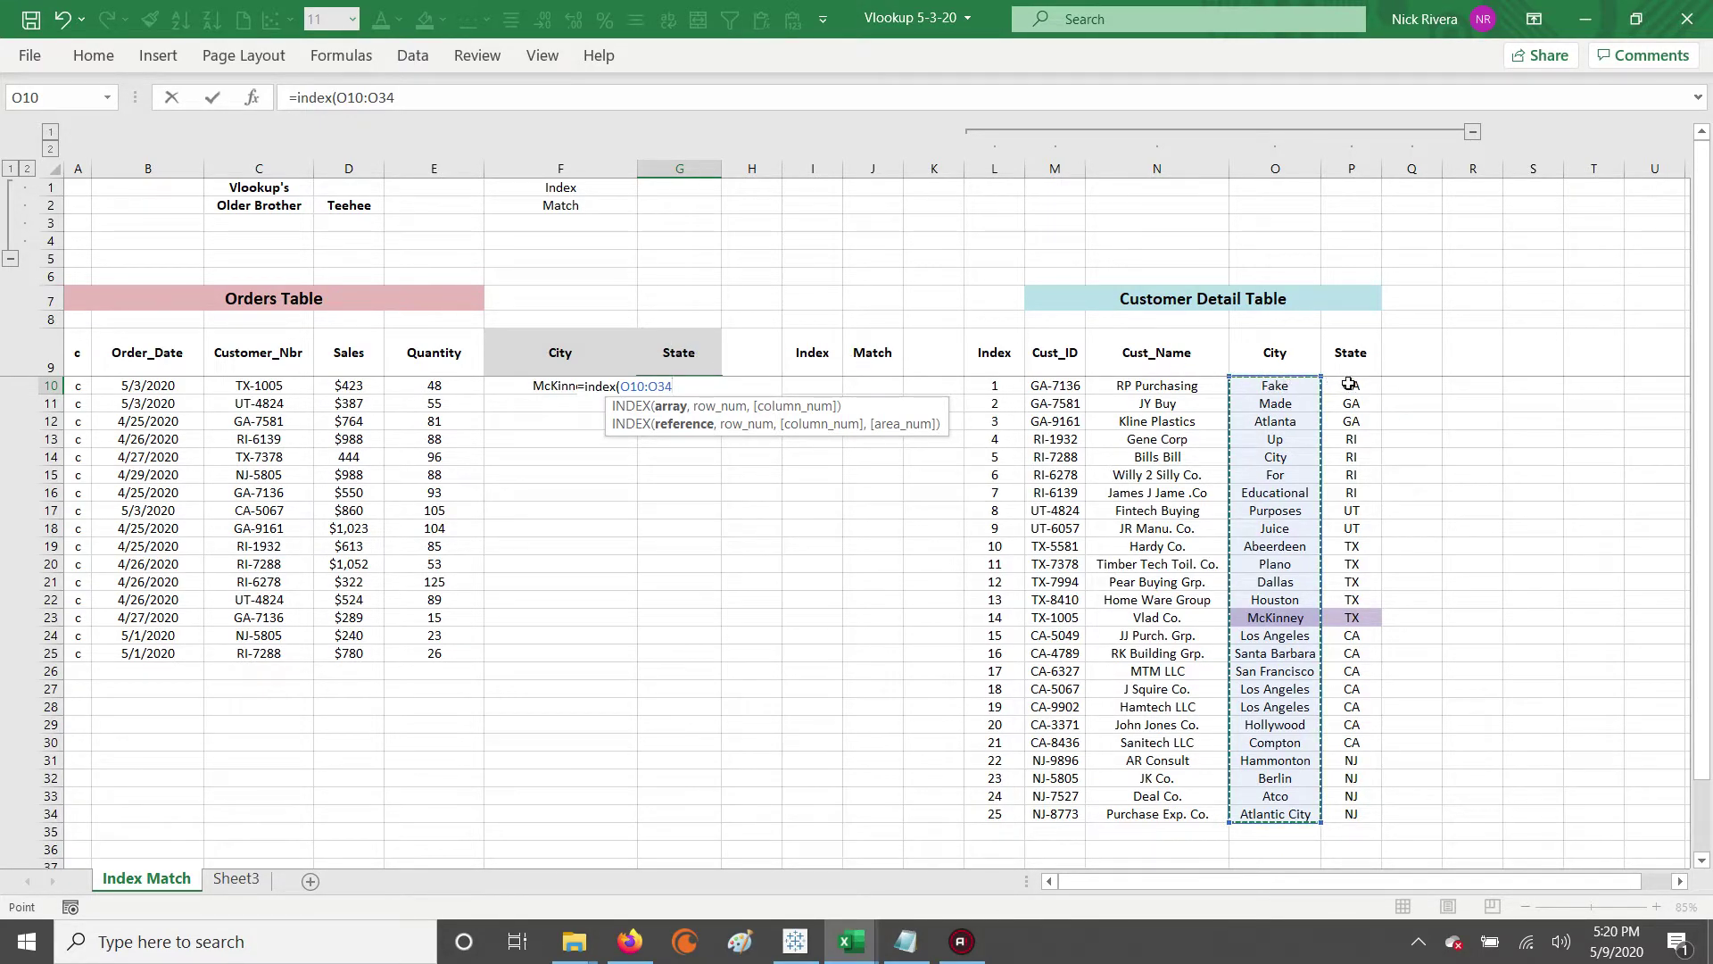
{"action": "left_click_drag", "start_coordinate": [1348, 381], "coordinate": [1349, 813]}
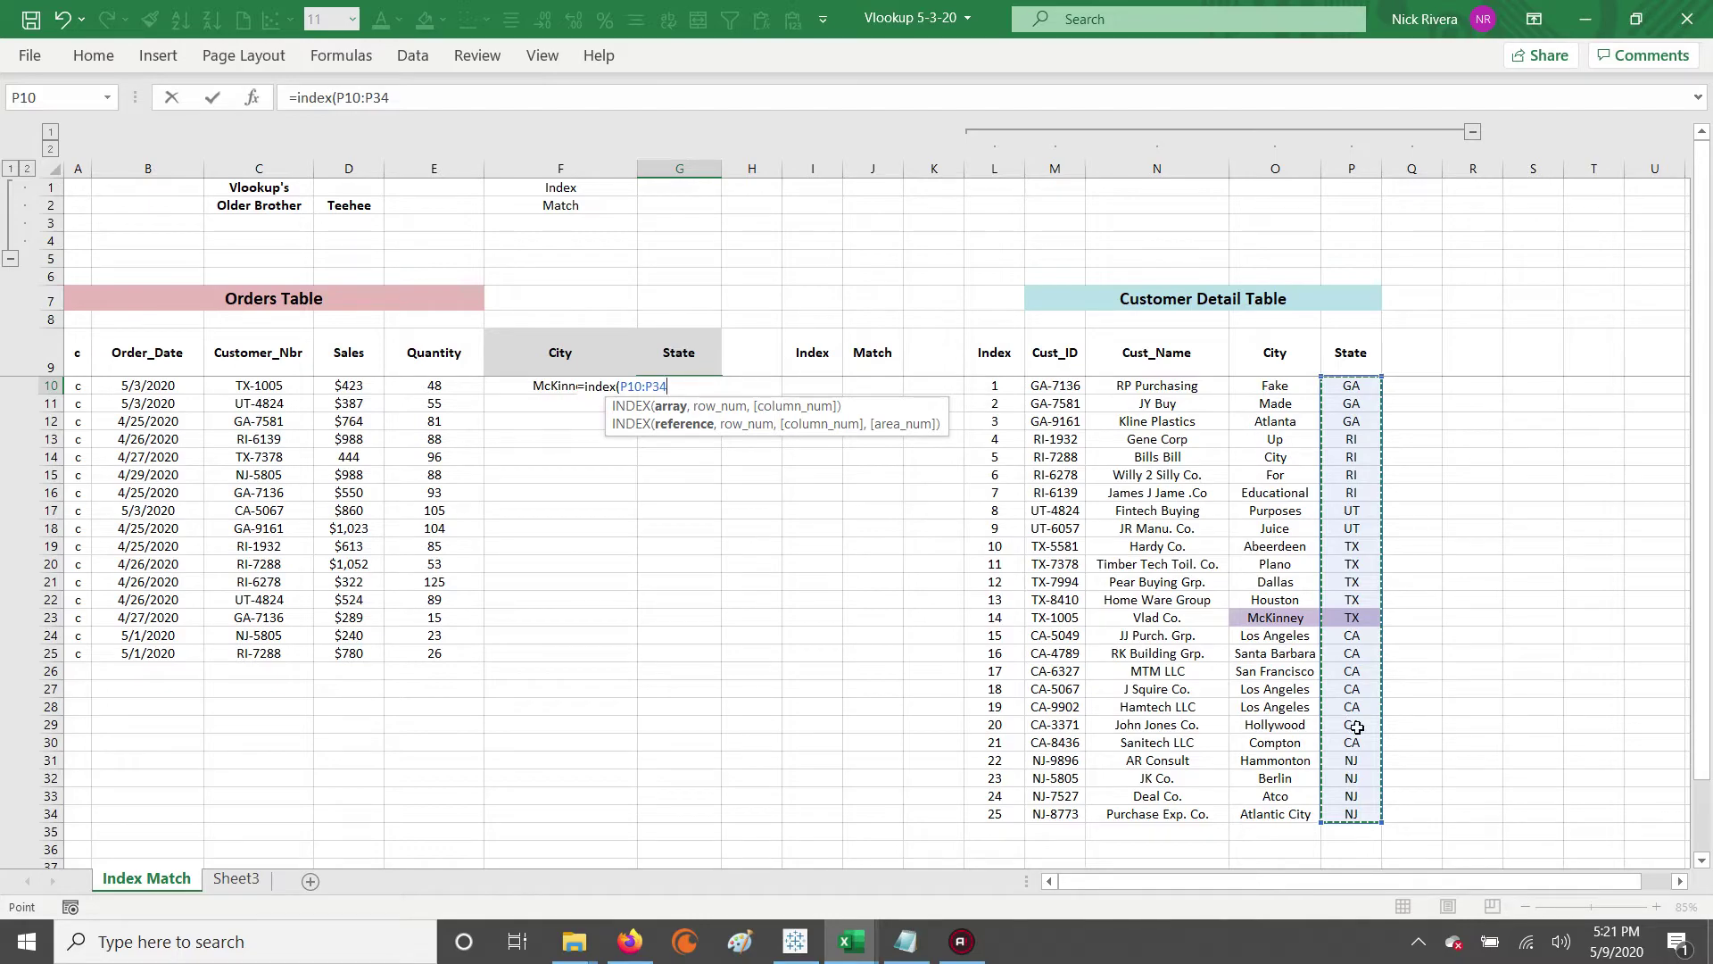
{"action": "key", "text": "F4"}
{"action": "key", "text": "F4"}
{"action": "type", "text": ","}
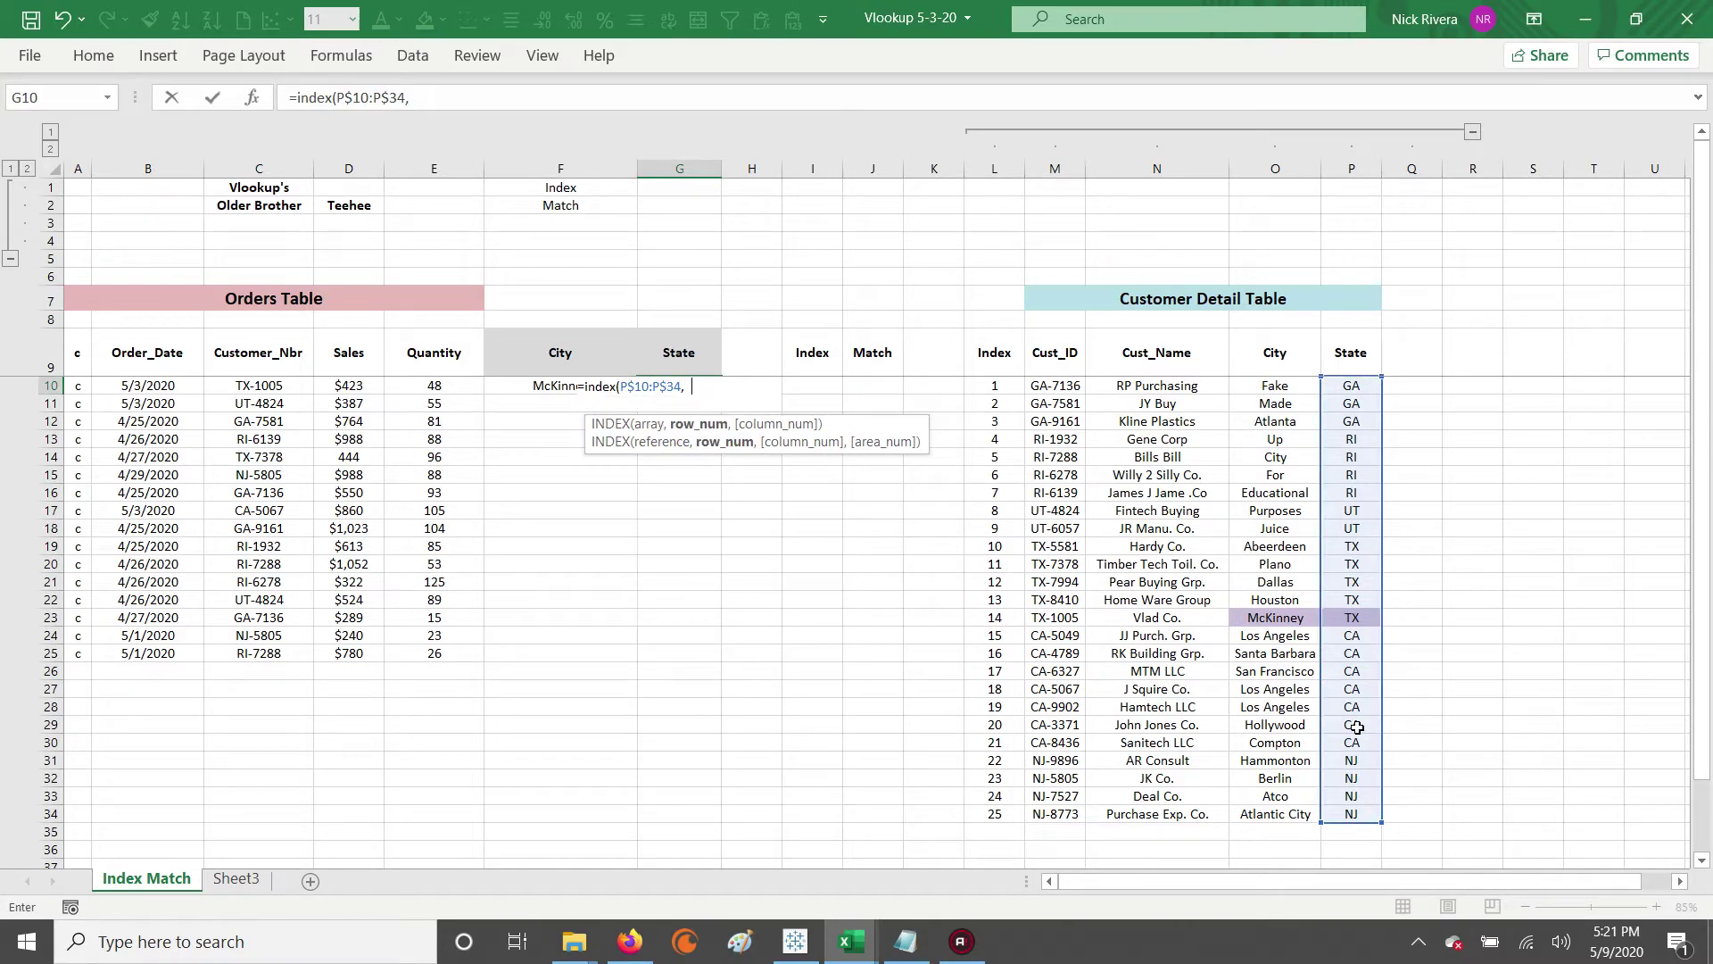
Nest a MATCH function in the G10 formula with the column-locked Customer_Nbr $C10 as its lookup value.
{"action": "type", "text": "  mstcvh"}
{"action": "key", "text": "BackSpace"}
{"action": "key", "text": "BackSpace"}
{"action": "key", "text": "BackSpace"}
{"action": "key", "text": "BackSpace"}
{"action": "key", "text": "BackSpace"}
{"action": "type", "text": "atch("}
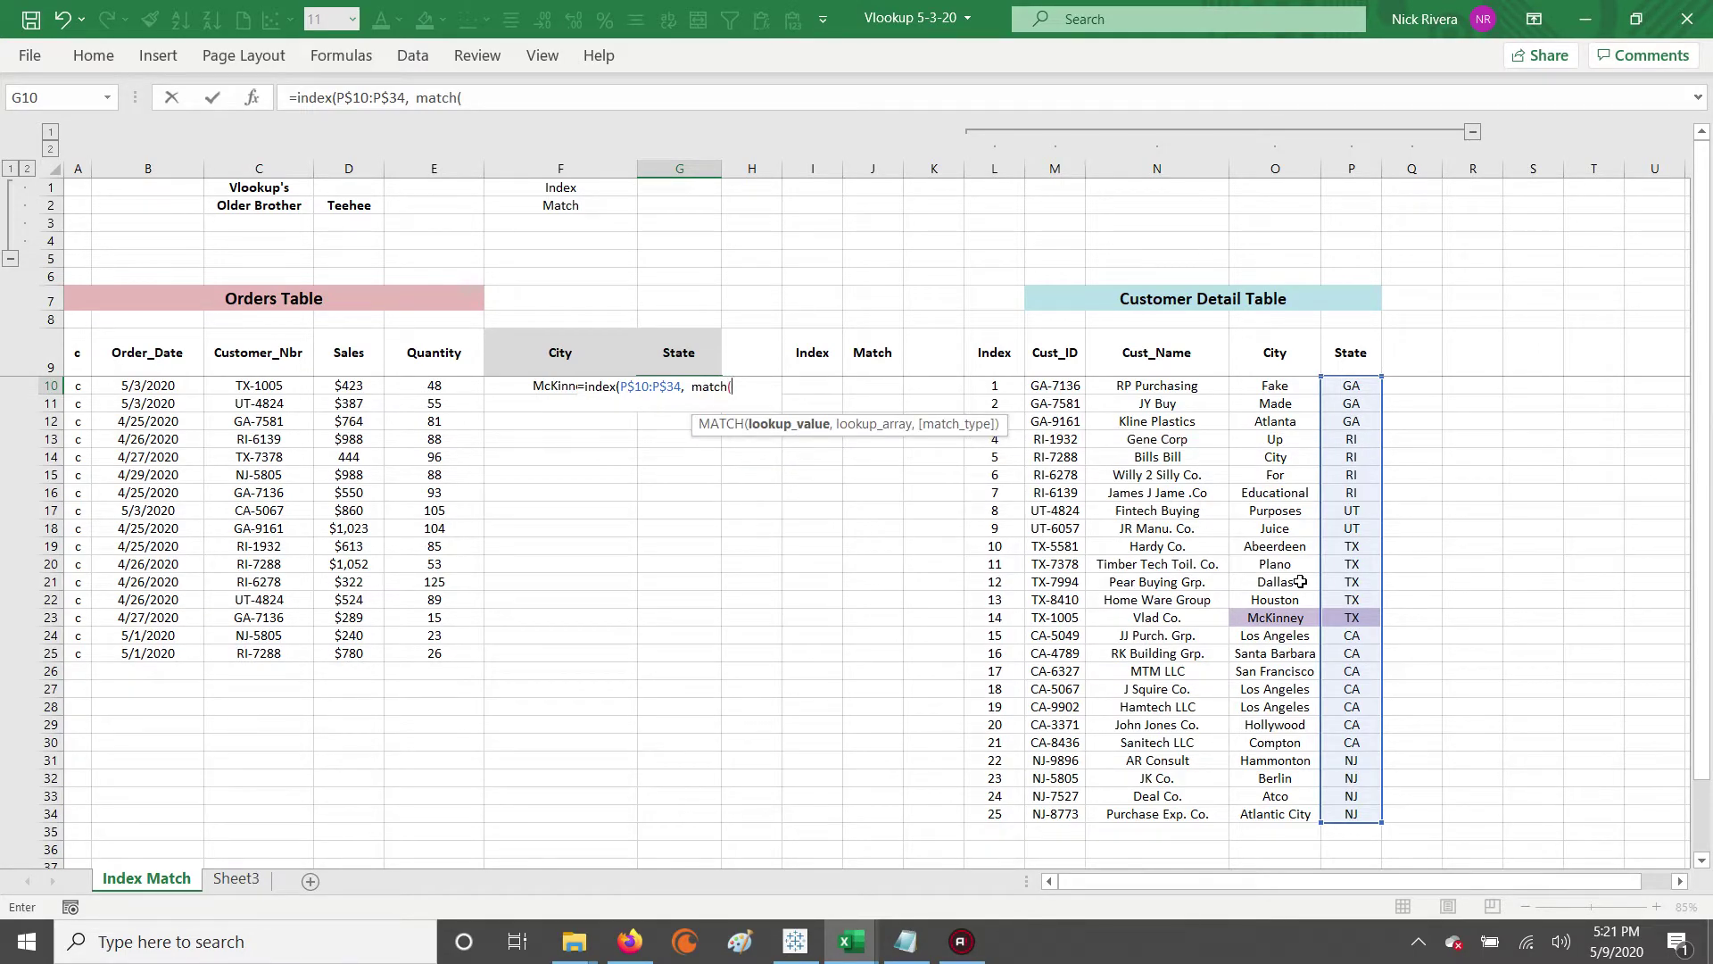
{"action": "left_click", "coordinate": [261, 385]}
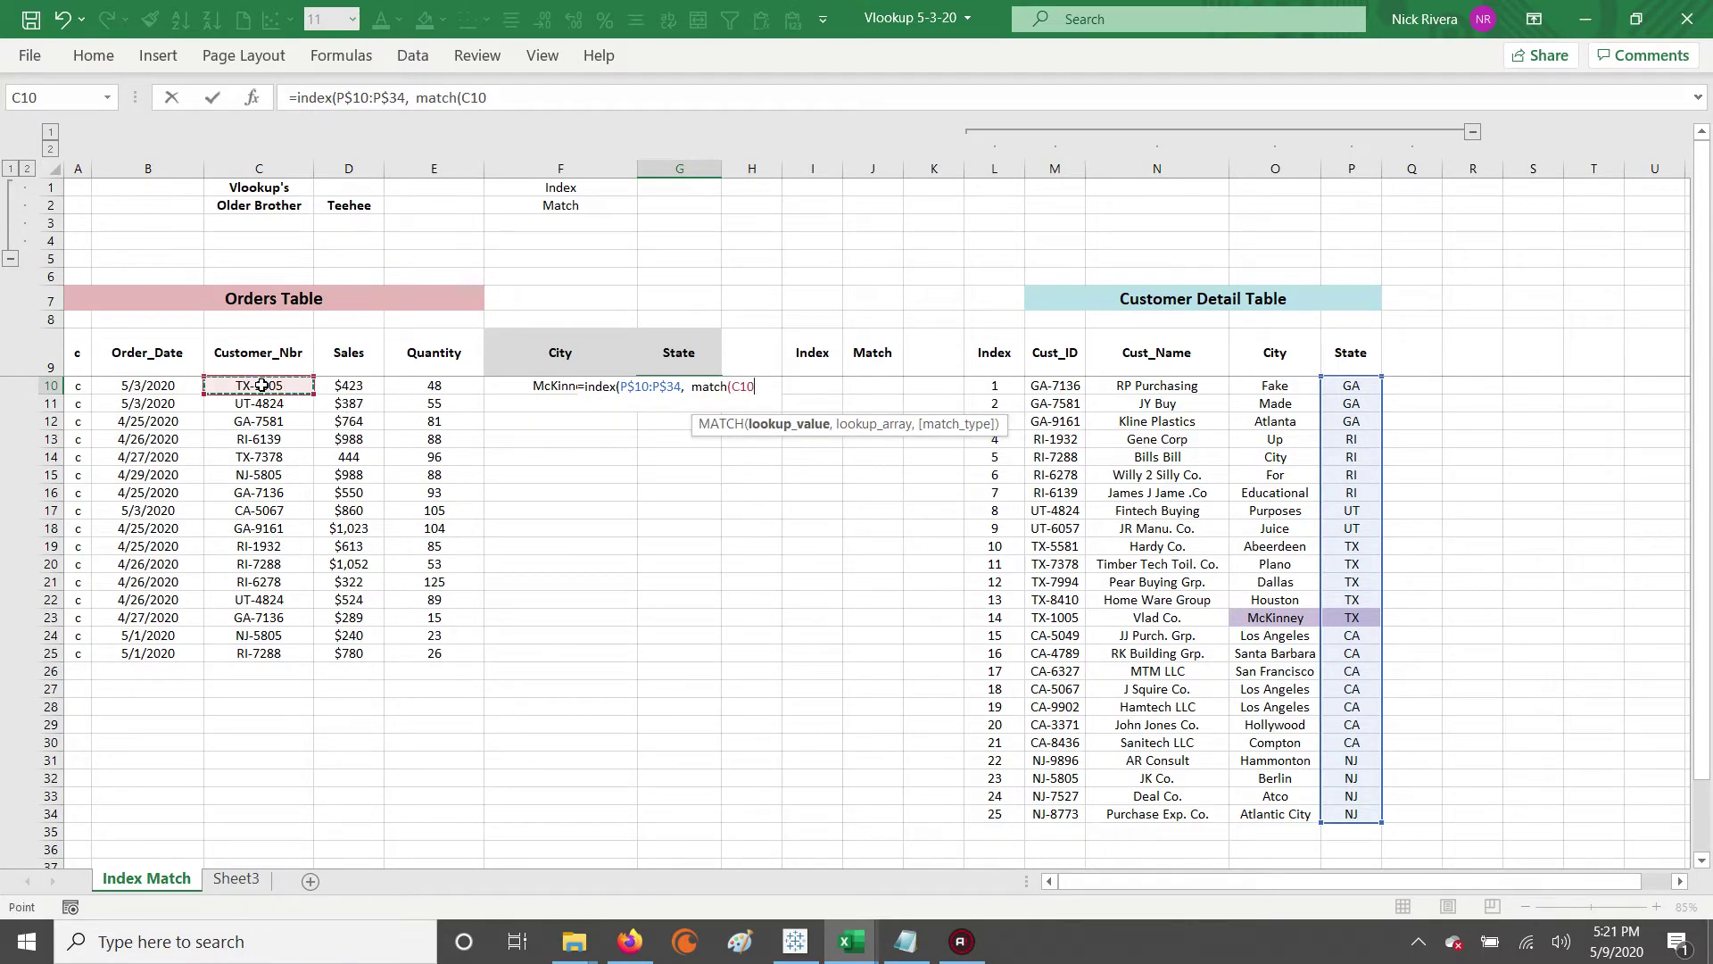
{"action": "key", "text": "F4"}
{"action": "key", "text": "F4"}
{"action": "key", "text": "F4"}
{"action": "type", "text": ","}
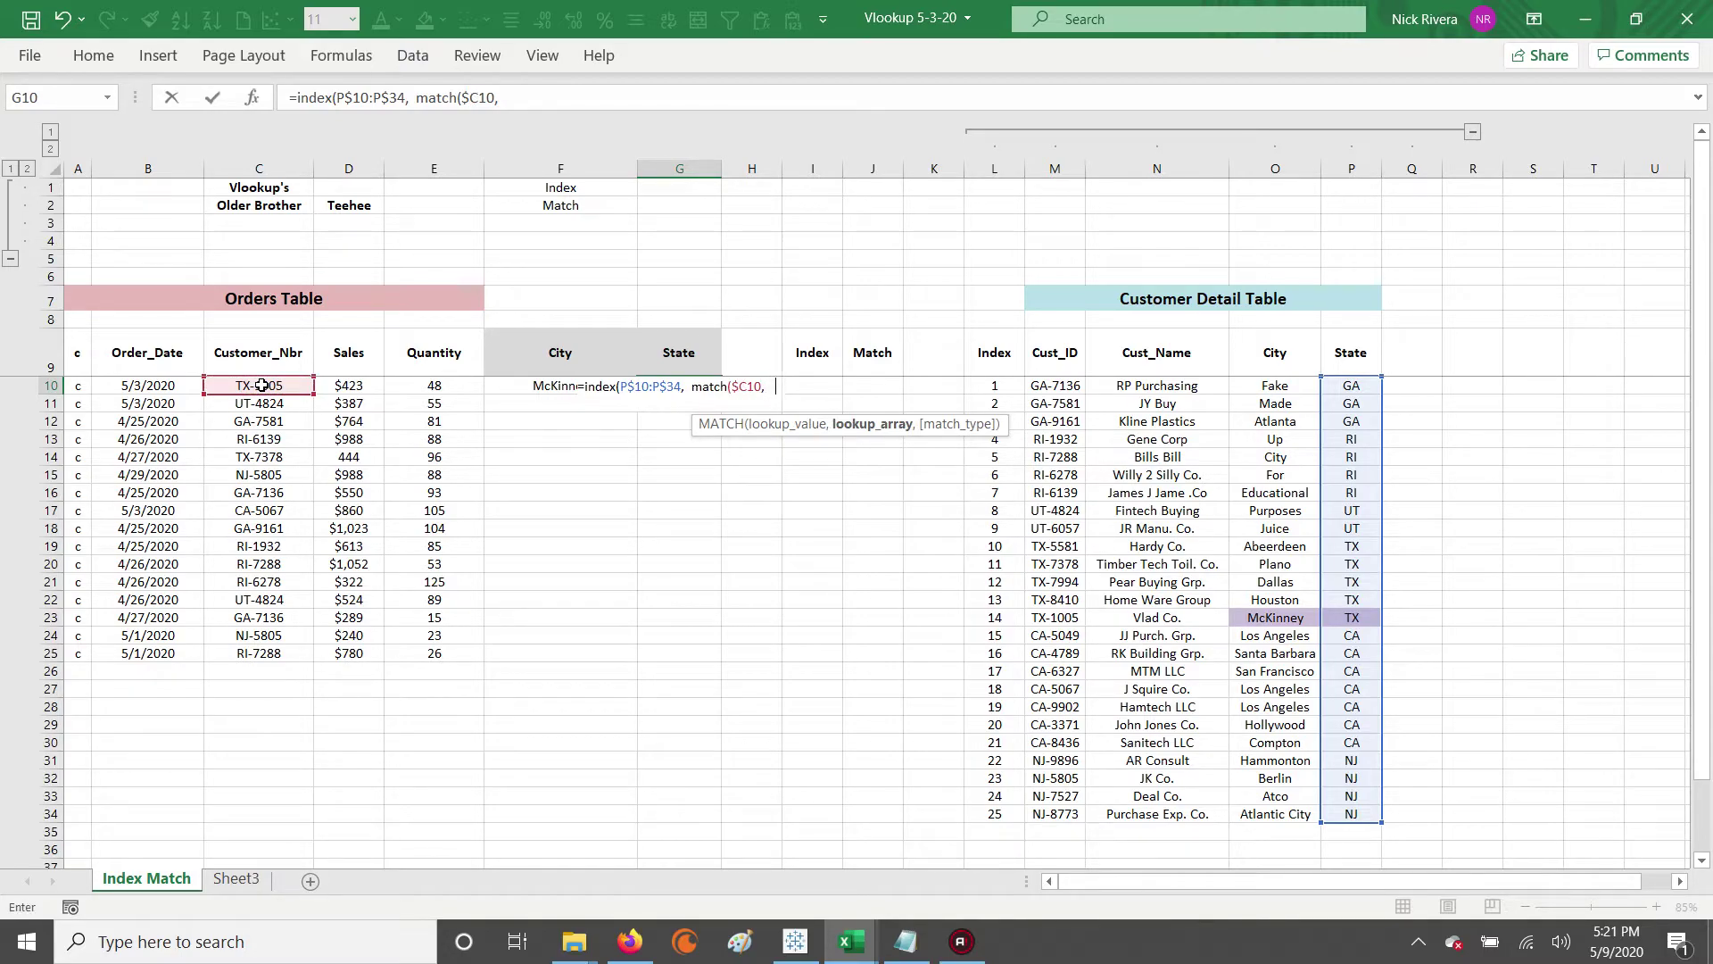
Finish the G10 formula with lookup array $M$10:$M$34 and match type 0, and compare its result with the state in P23.
{"action": "left_click_drag", "start_coordinate": [1064, 387], "coordinate": [1066, 808]}
{"action": "key", "text": "F4"}
{"action": "type", "text": ", 0)"}
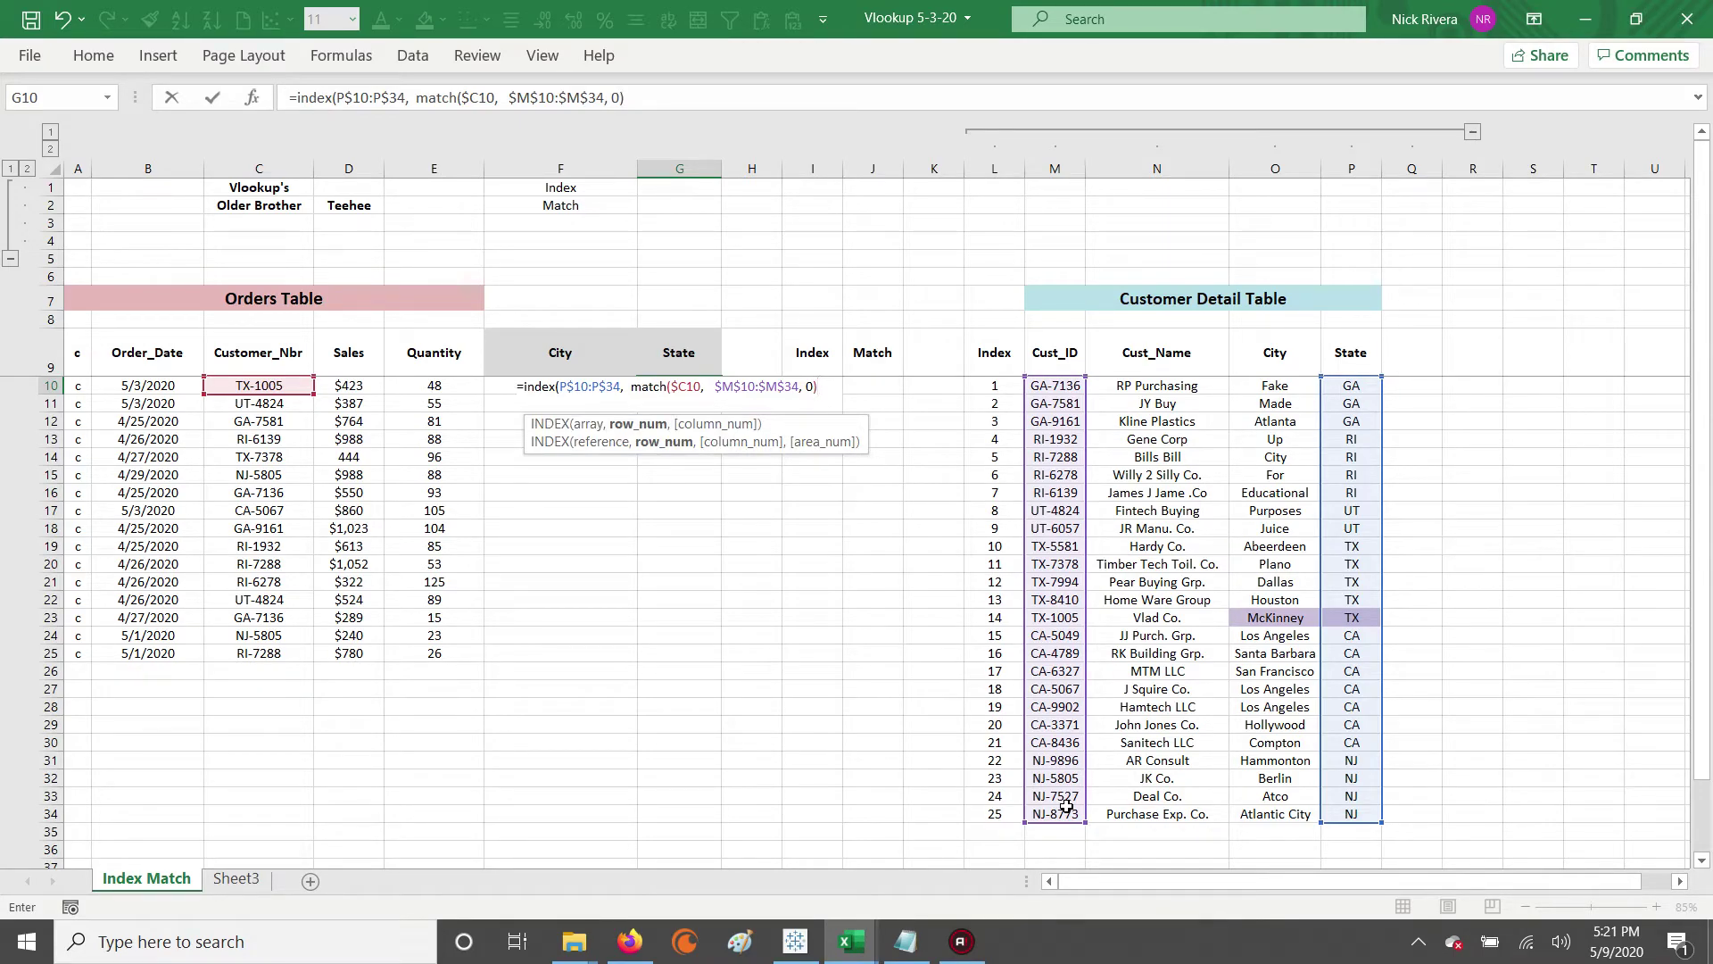
{"action": "type", "text": ")"}
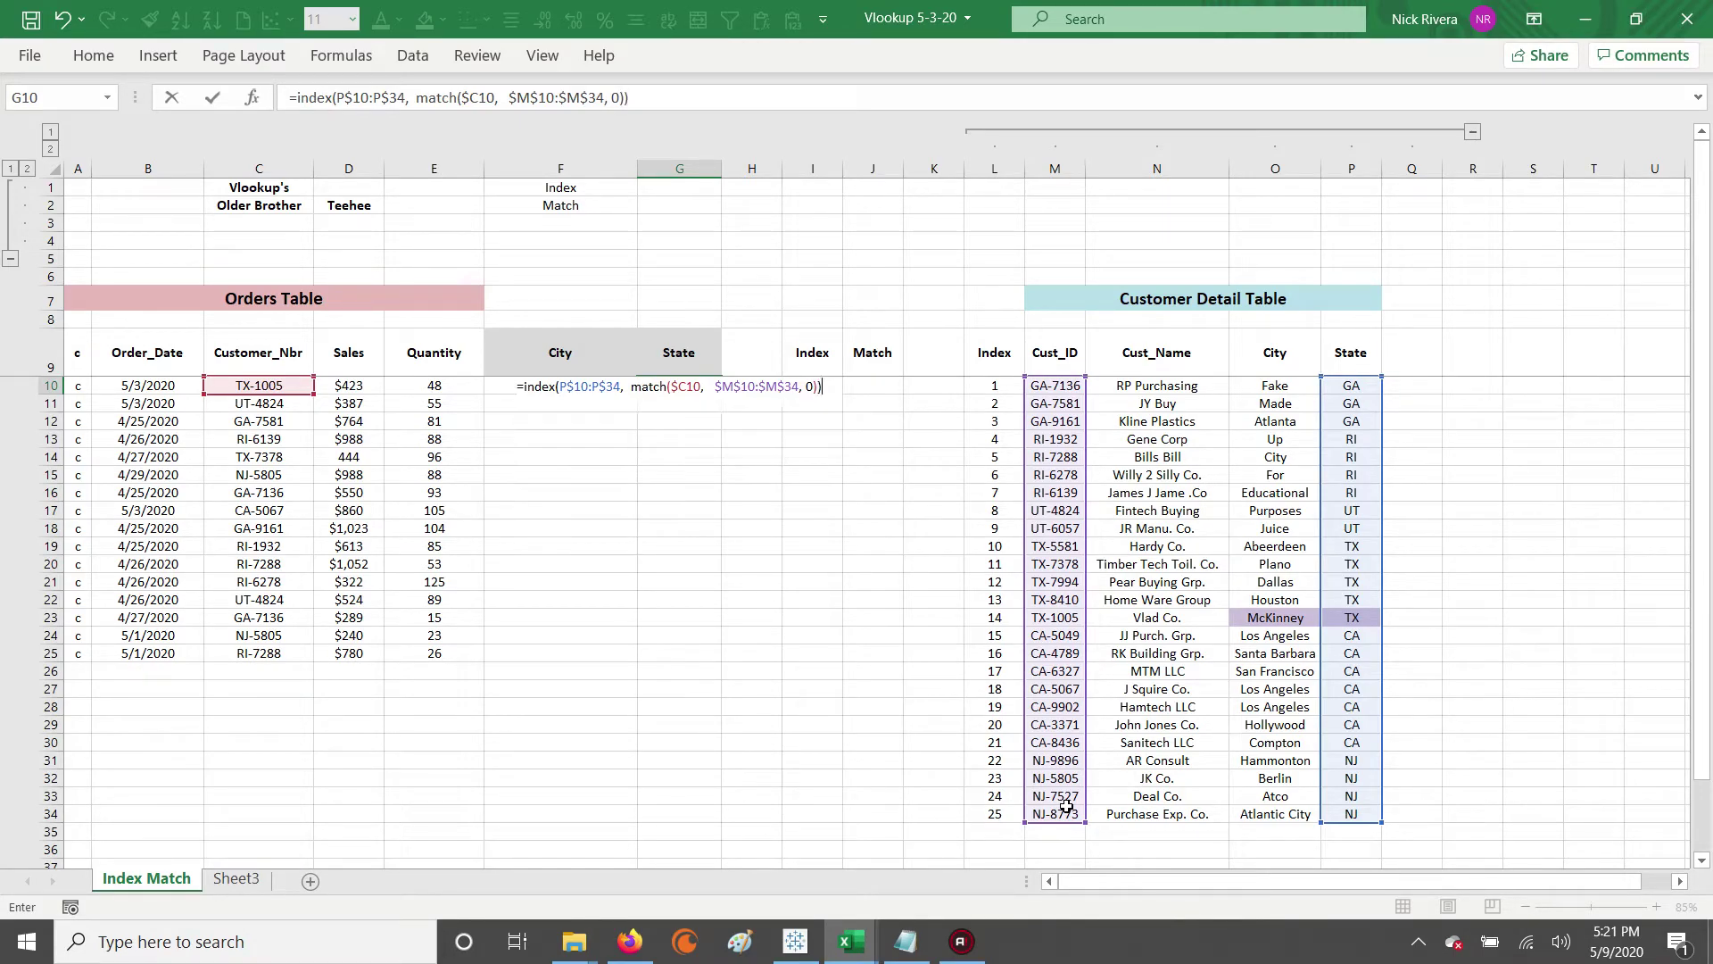
{"action": "key", "text": "ctrl+Return"}
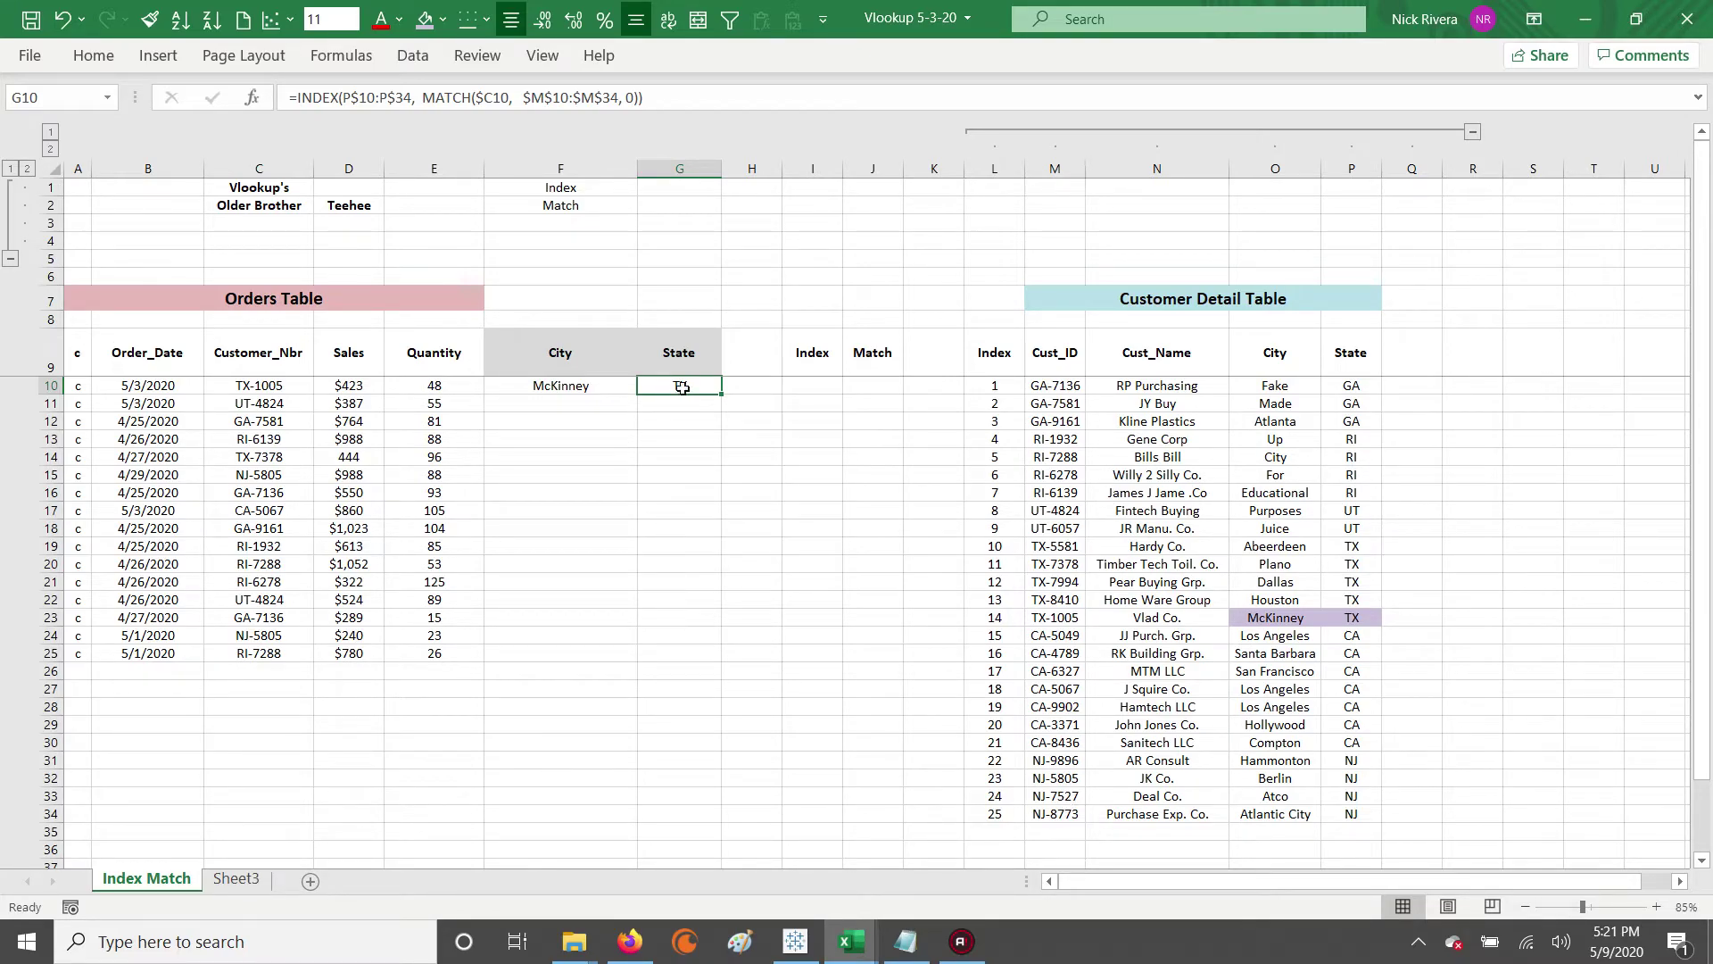
{"action": "left_click", "coordinate": [1356, 617], "text": "ctrl"}
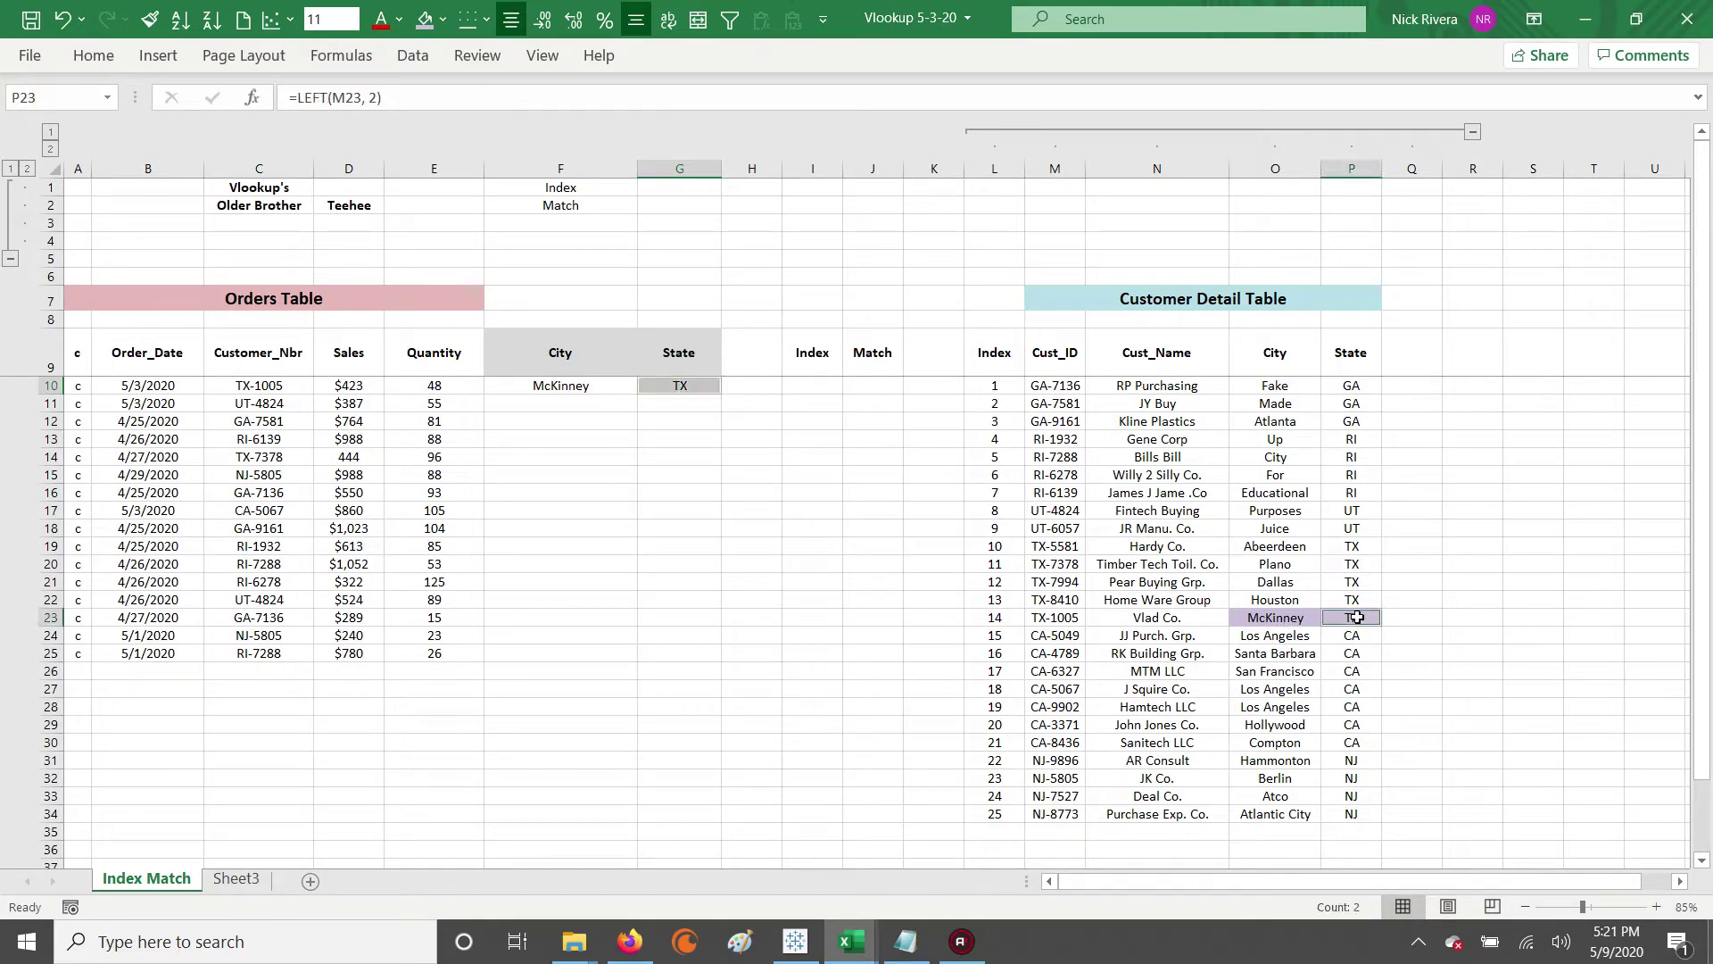
Copy the City and State formulas from F10:G10 down the Orders Table through row 25.
{"action": "left_click", "coordinate": [551, 388]}
{"action": "key", "text": "shift+Right"}
{"action": "key", "text": "ctrl+c"}
{"action": "key", "text": "Left"}
{"action": "key", "text": "ctrl+Down"}
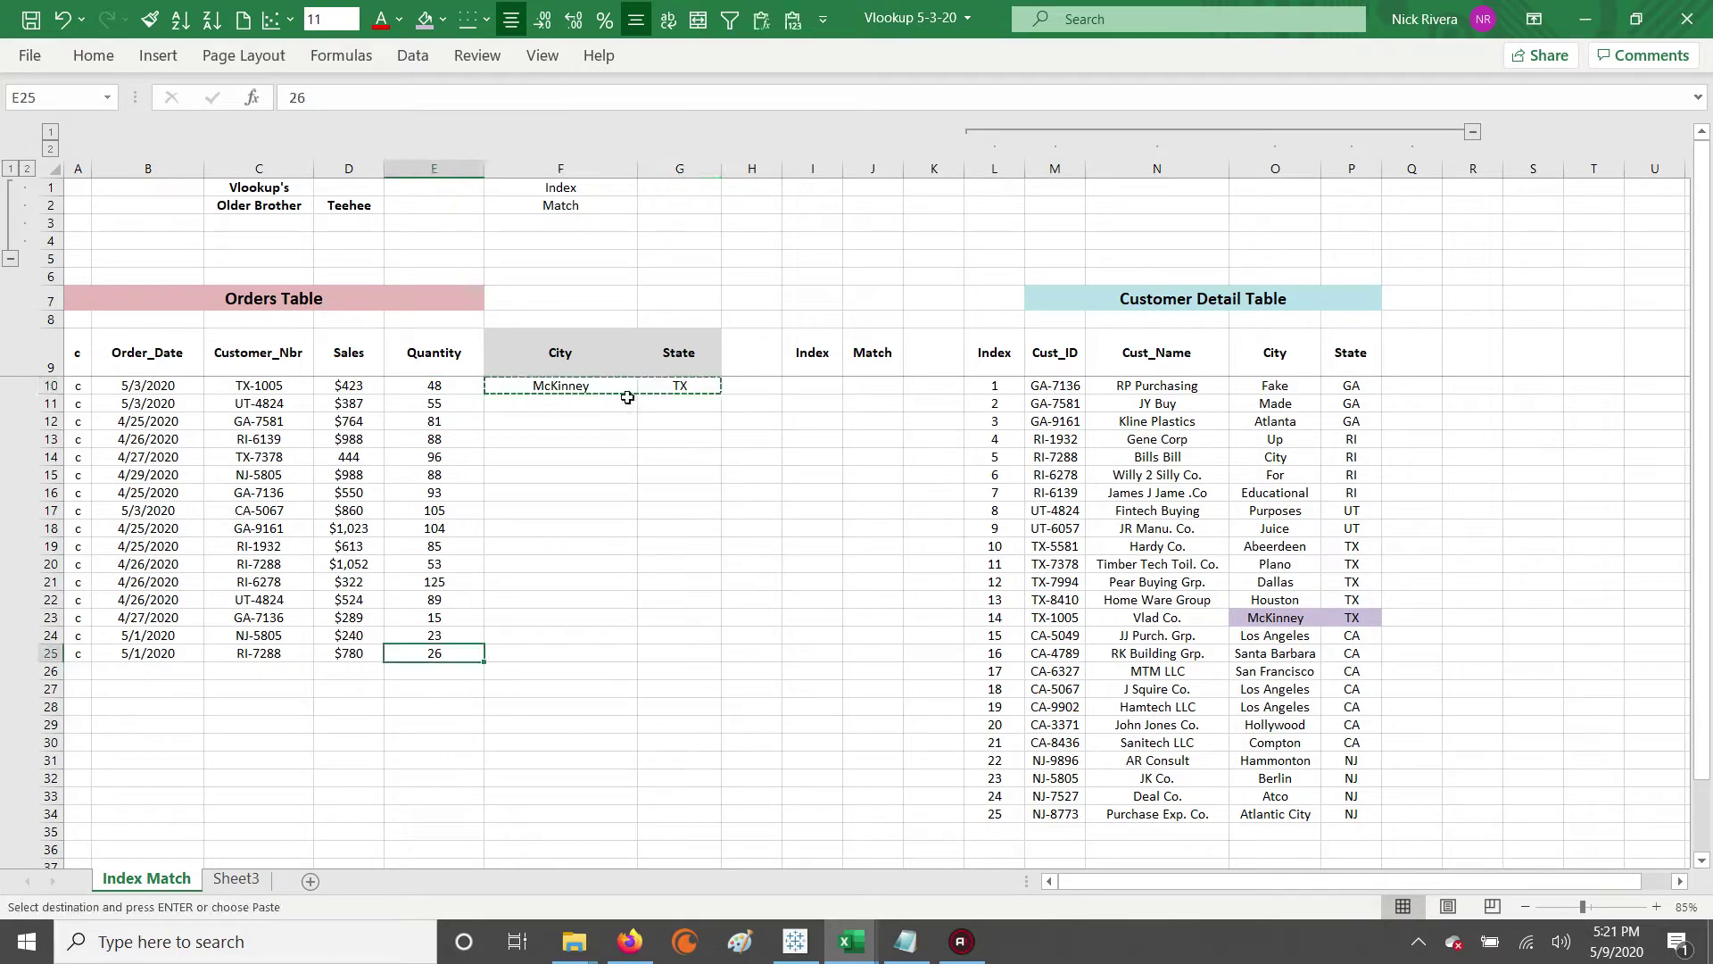
{"action": "key", "text": "Right"}
{"action": "key", "text": "ctrl+shift+Up"}
{"action": "key", "text": "shift+Right"}
{"action": "key", "text": "Return"}
Check the copied City formulas in F12 and F24, and search the Cust_ID column for the customer number in C24.
{"action": "key", "text": "ctrl+Up"}
{"action": "key", "text": "Down"}
{"action": "key", "text": "Down"}
{"action": "key", "text": "Down"}
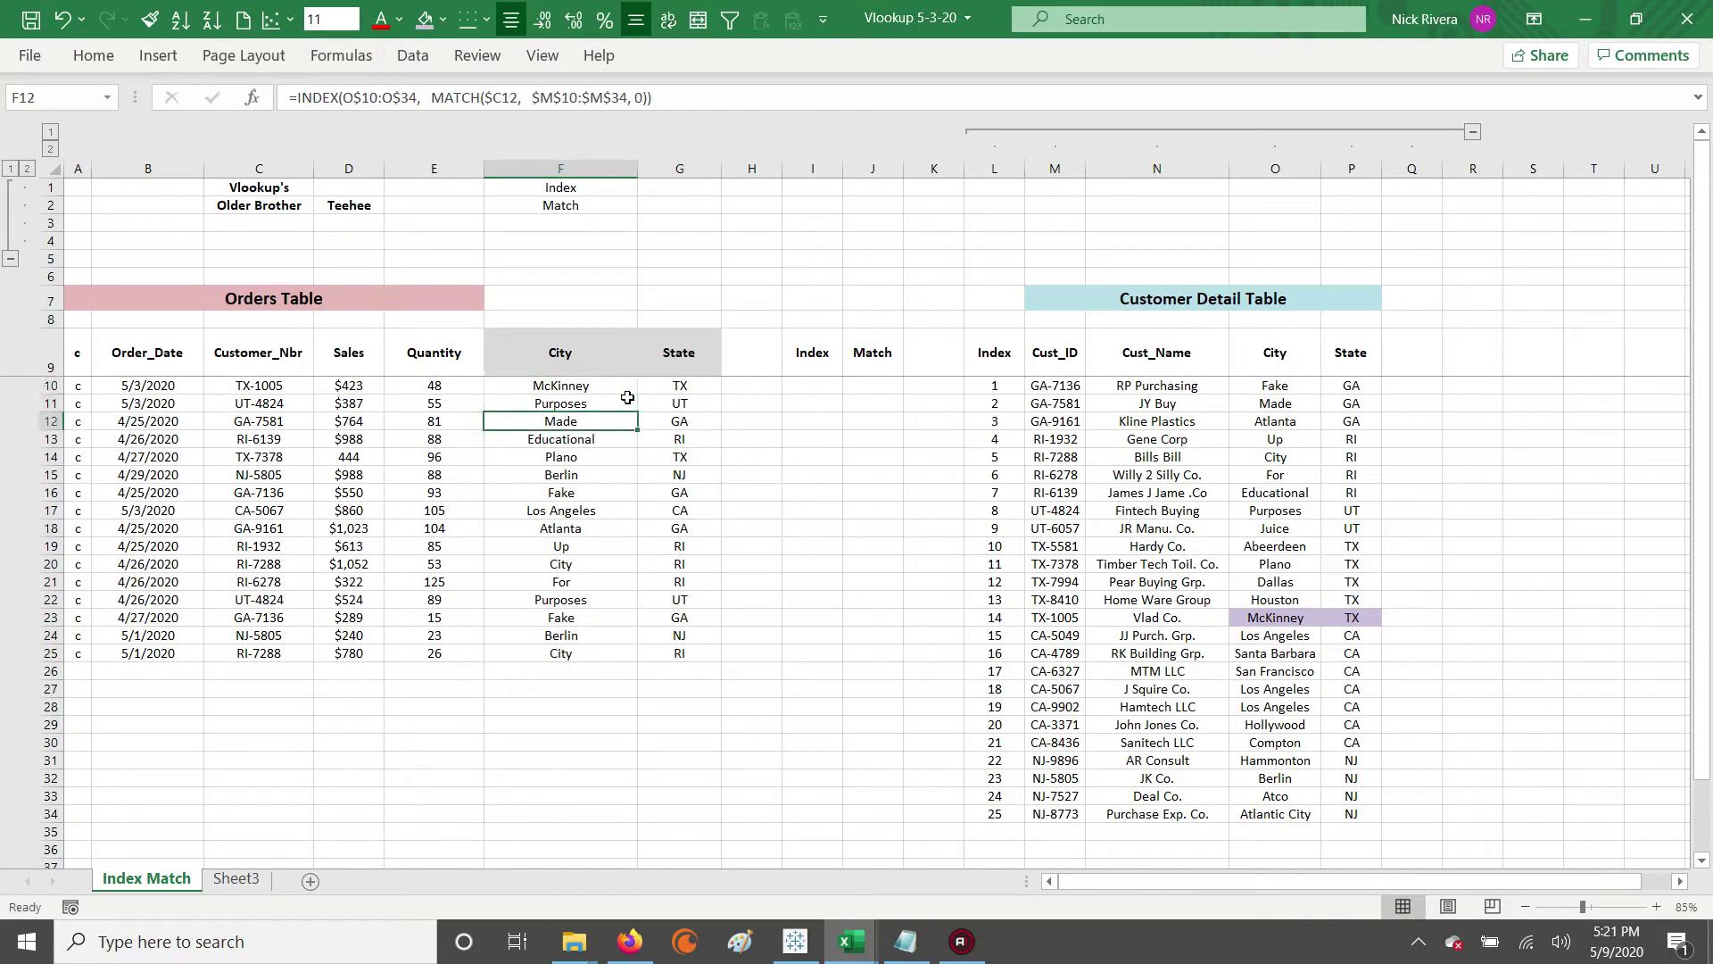
{"action": "left_click", "coordinate": [581, 640]}
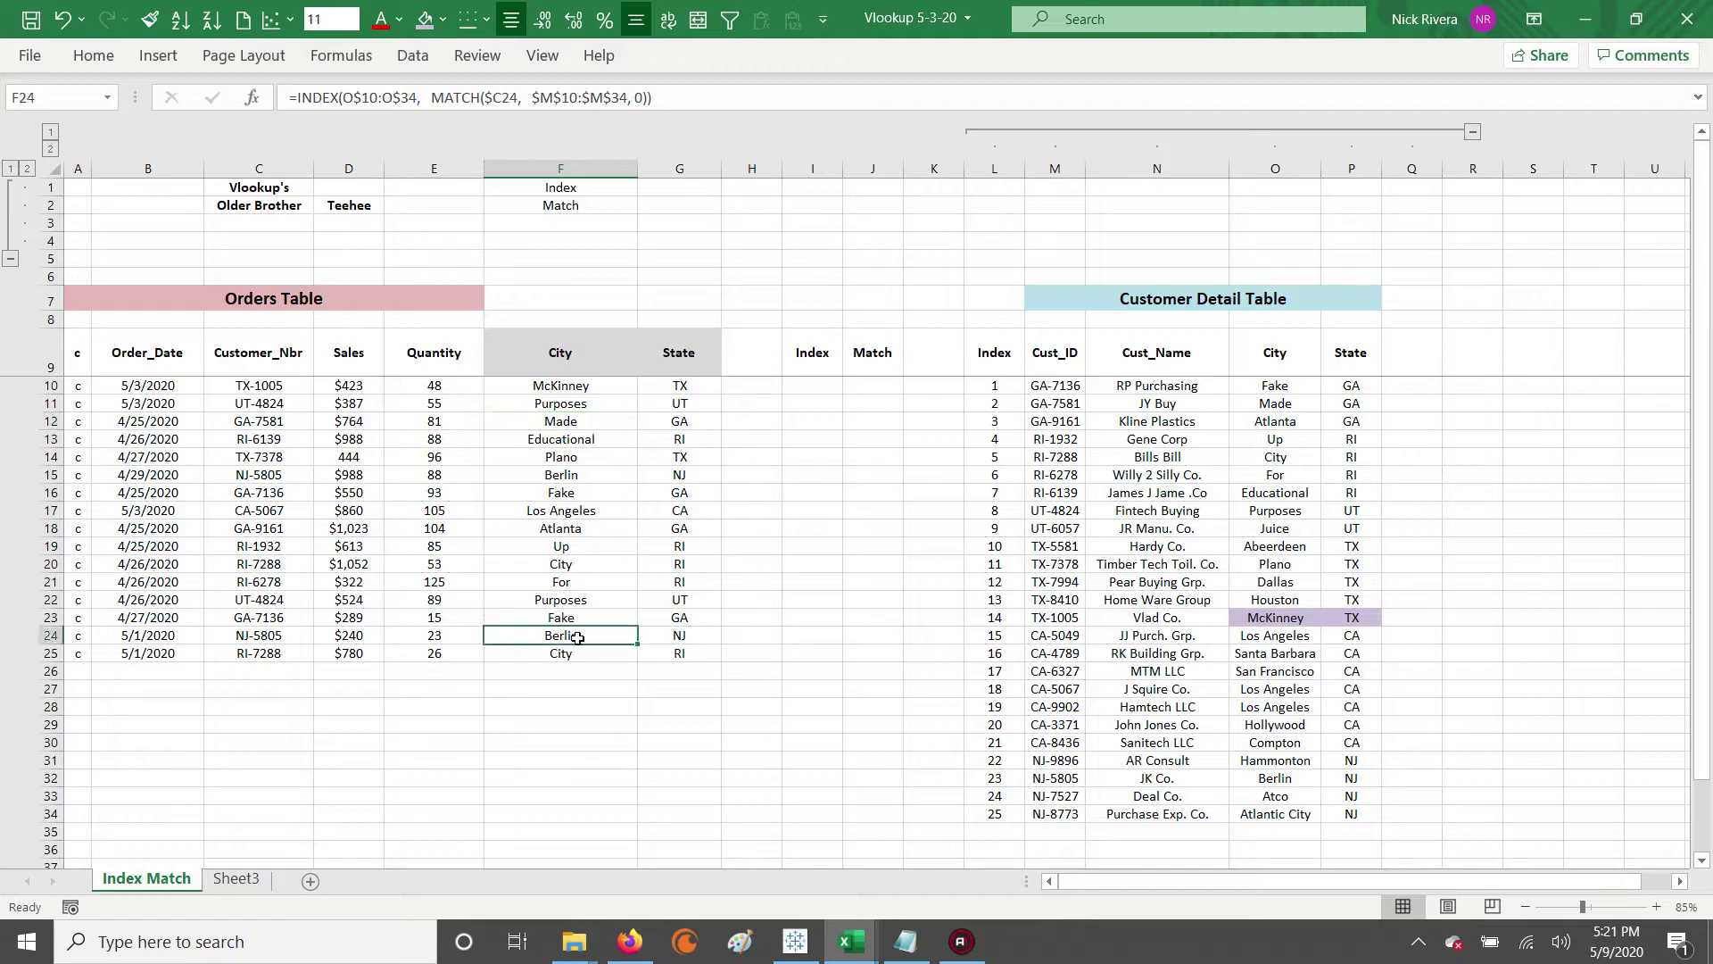
{"action": "left_click", "coordinate": [237, 638]}
{"action": "key", "text": "ctrl+c"}
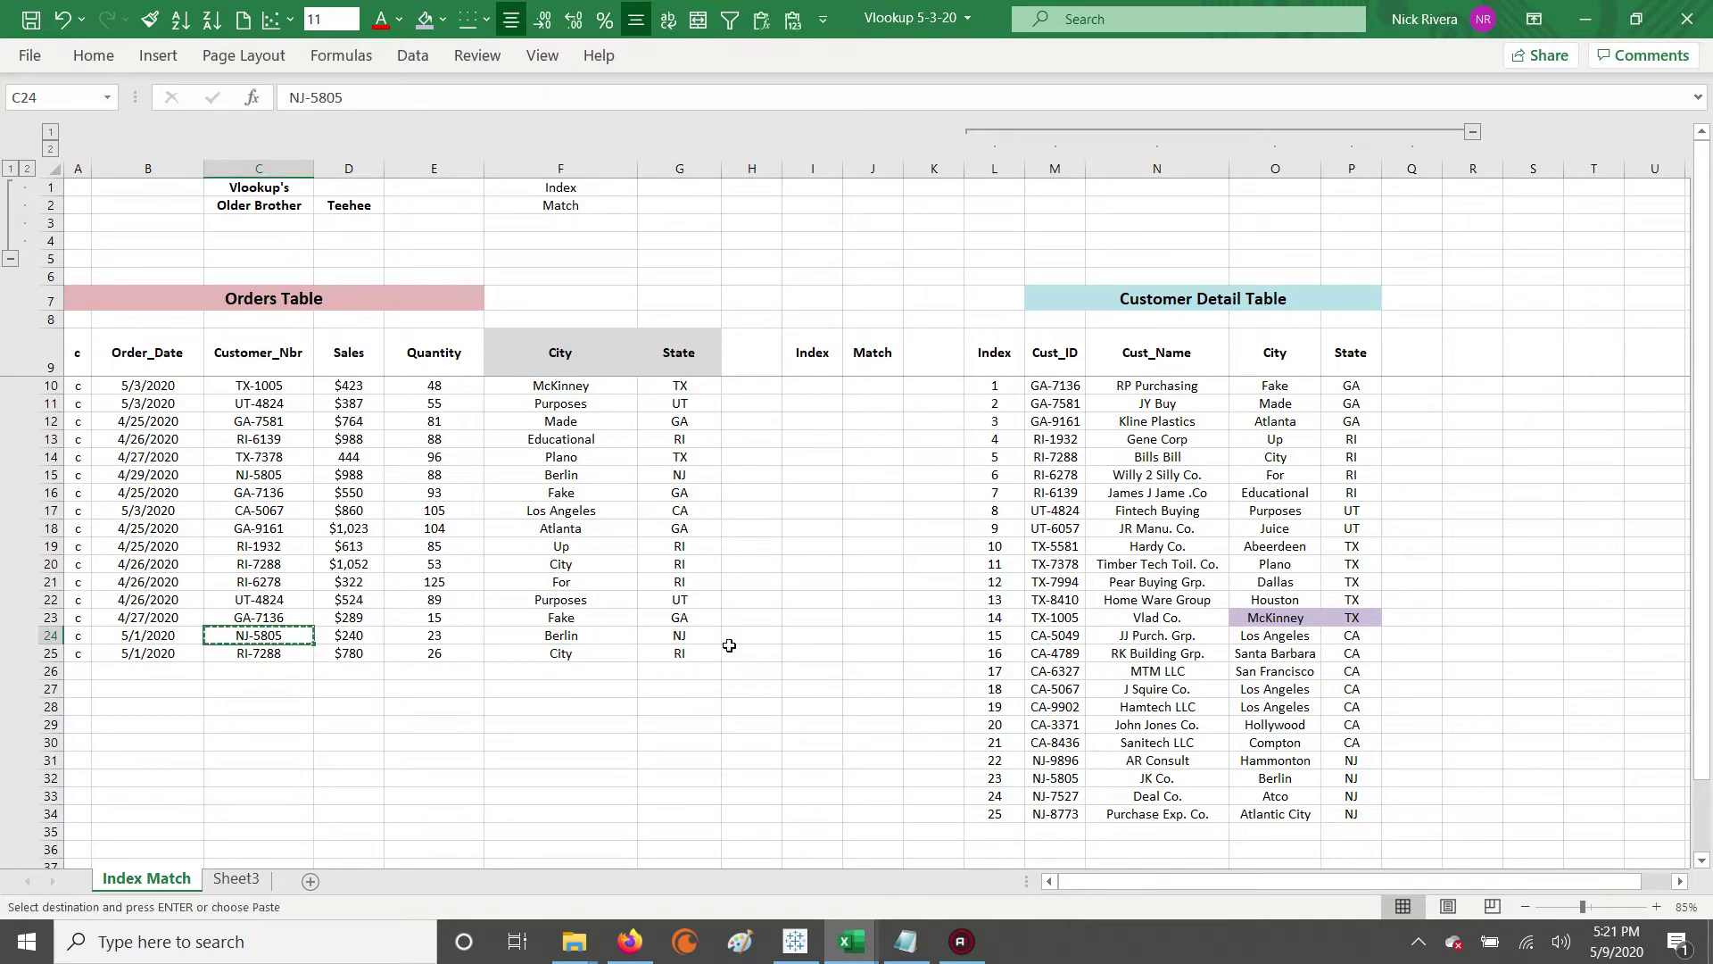
{"action": "left_click", "coordinate": [1070, 170]}
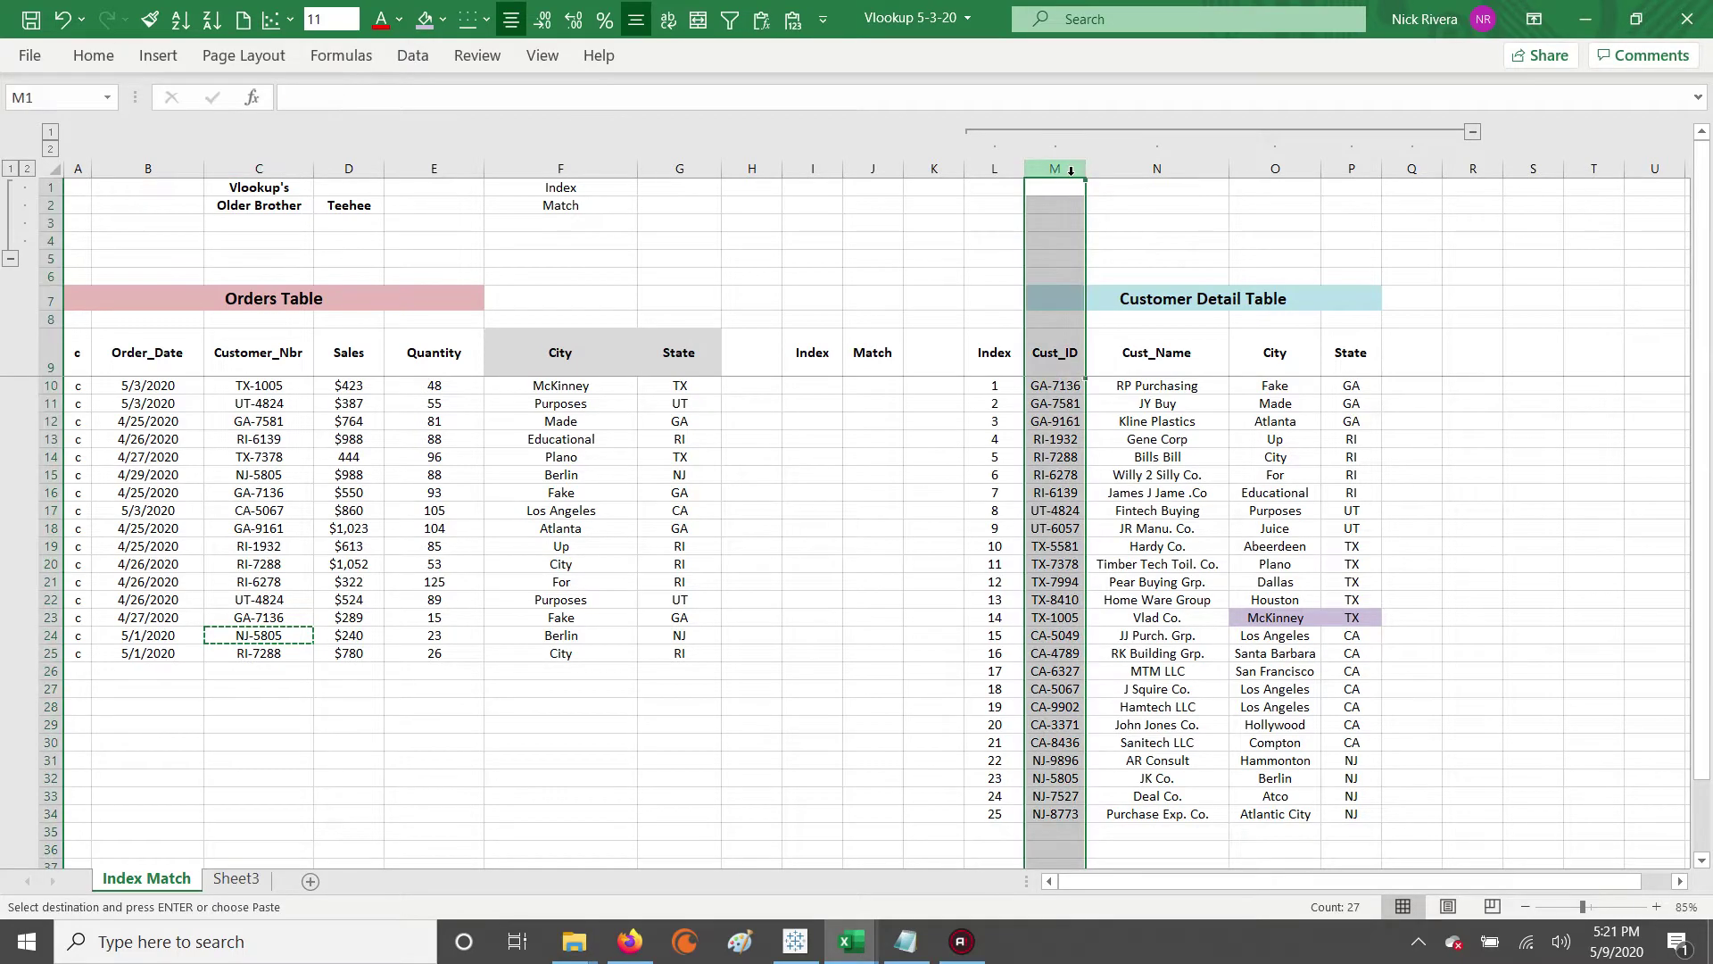
{"action": "key", "text": "ctrl+f"}
{"action": "key", "text": "ctrl+v"}
{"action": "key", "text": "Return"}
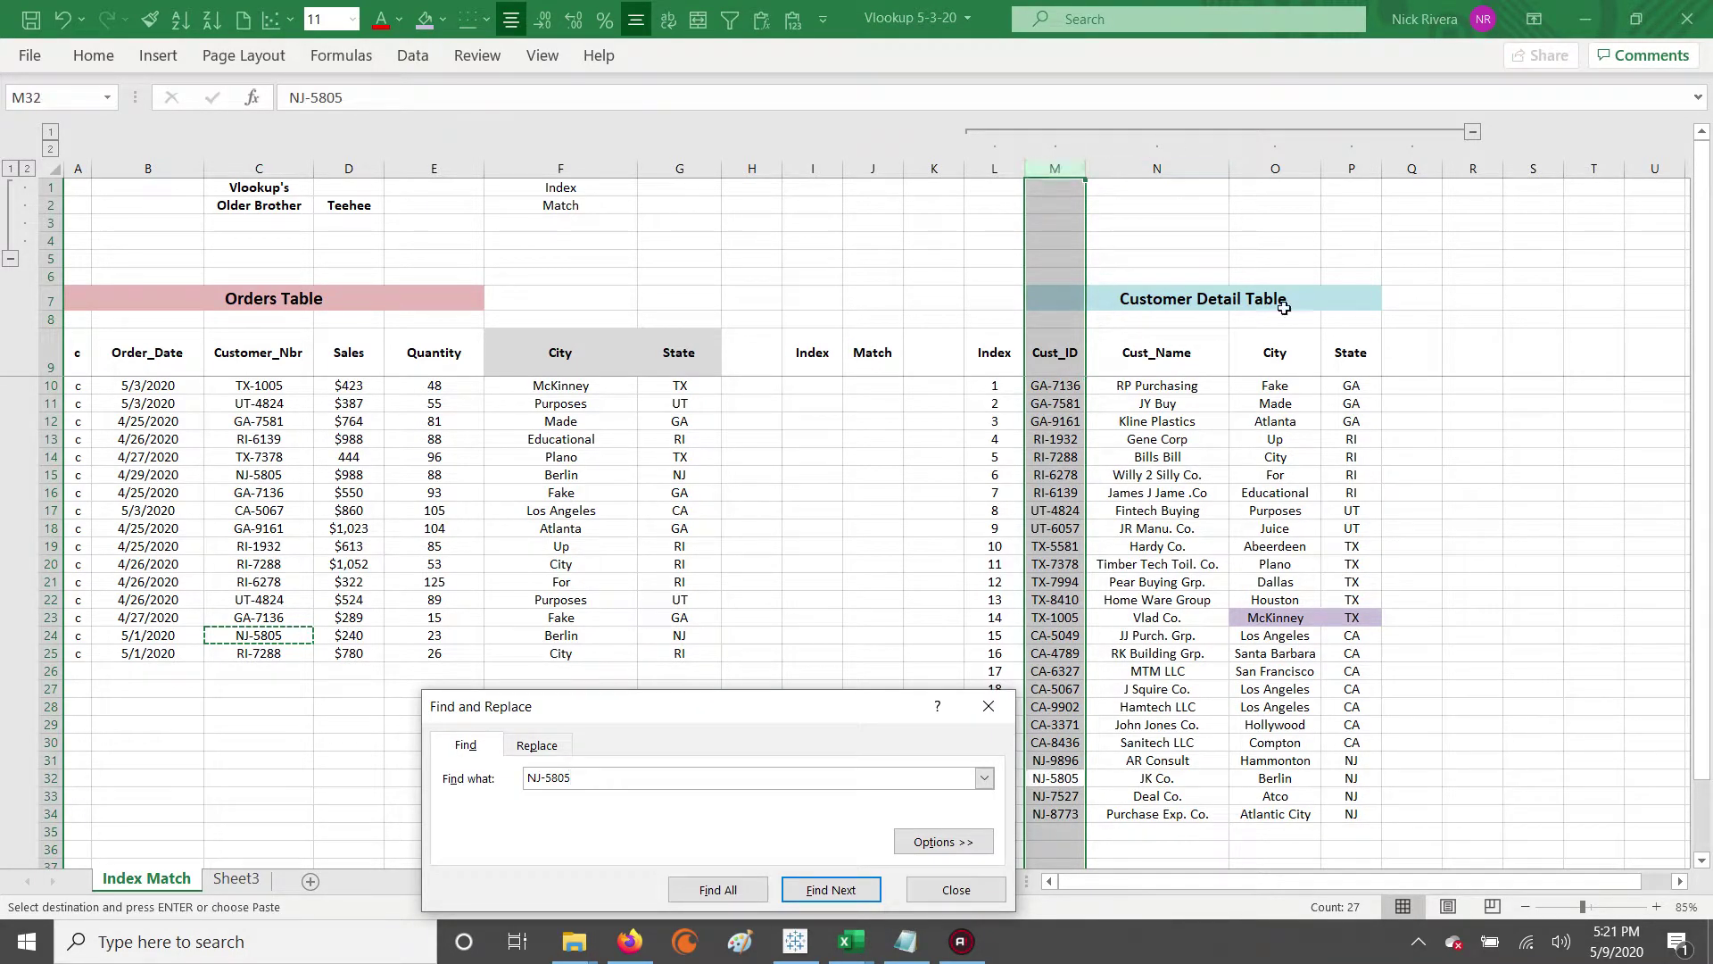
Compare the Customer Detail Table entry in M32:P32 with the City and State in row 24 of the Orders Table, closing the search.
{"action": "left_click_drag", "start_coordinate": [1060, 775], "coordinate": [1342, 780]}
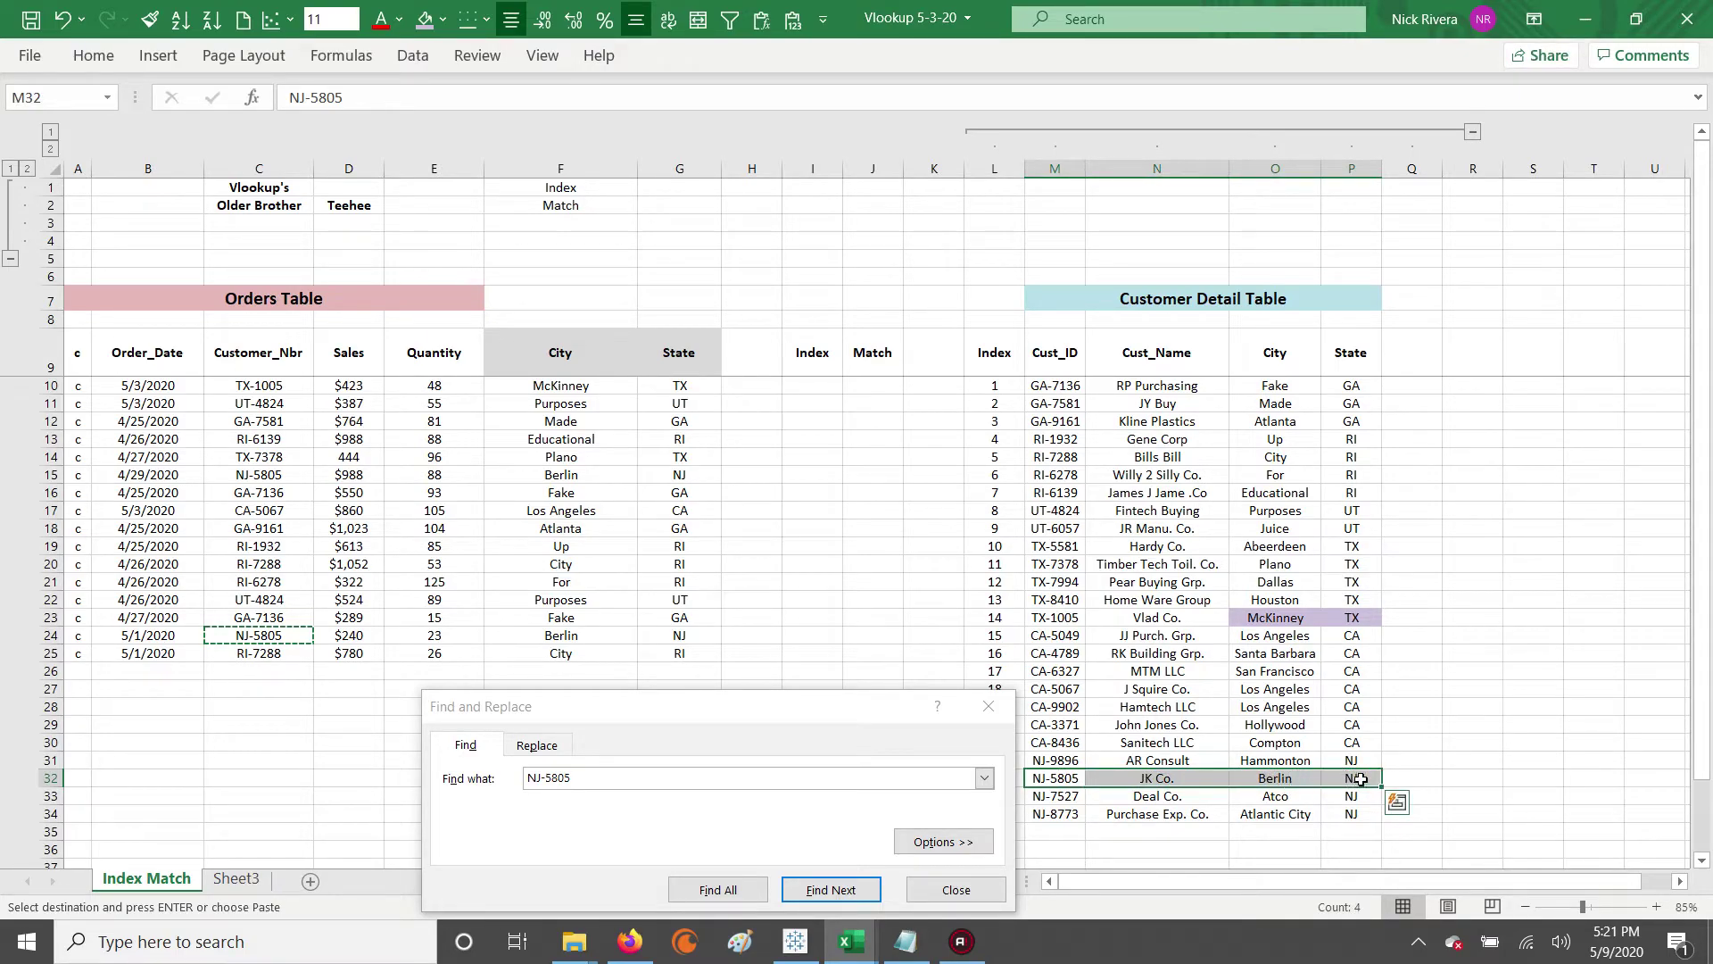
{"action": "key", "text": "Escape"}
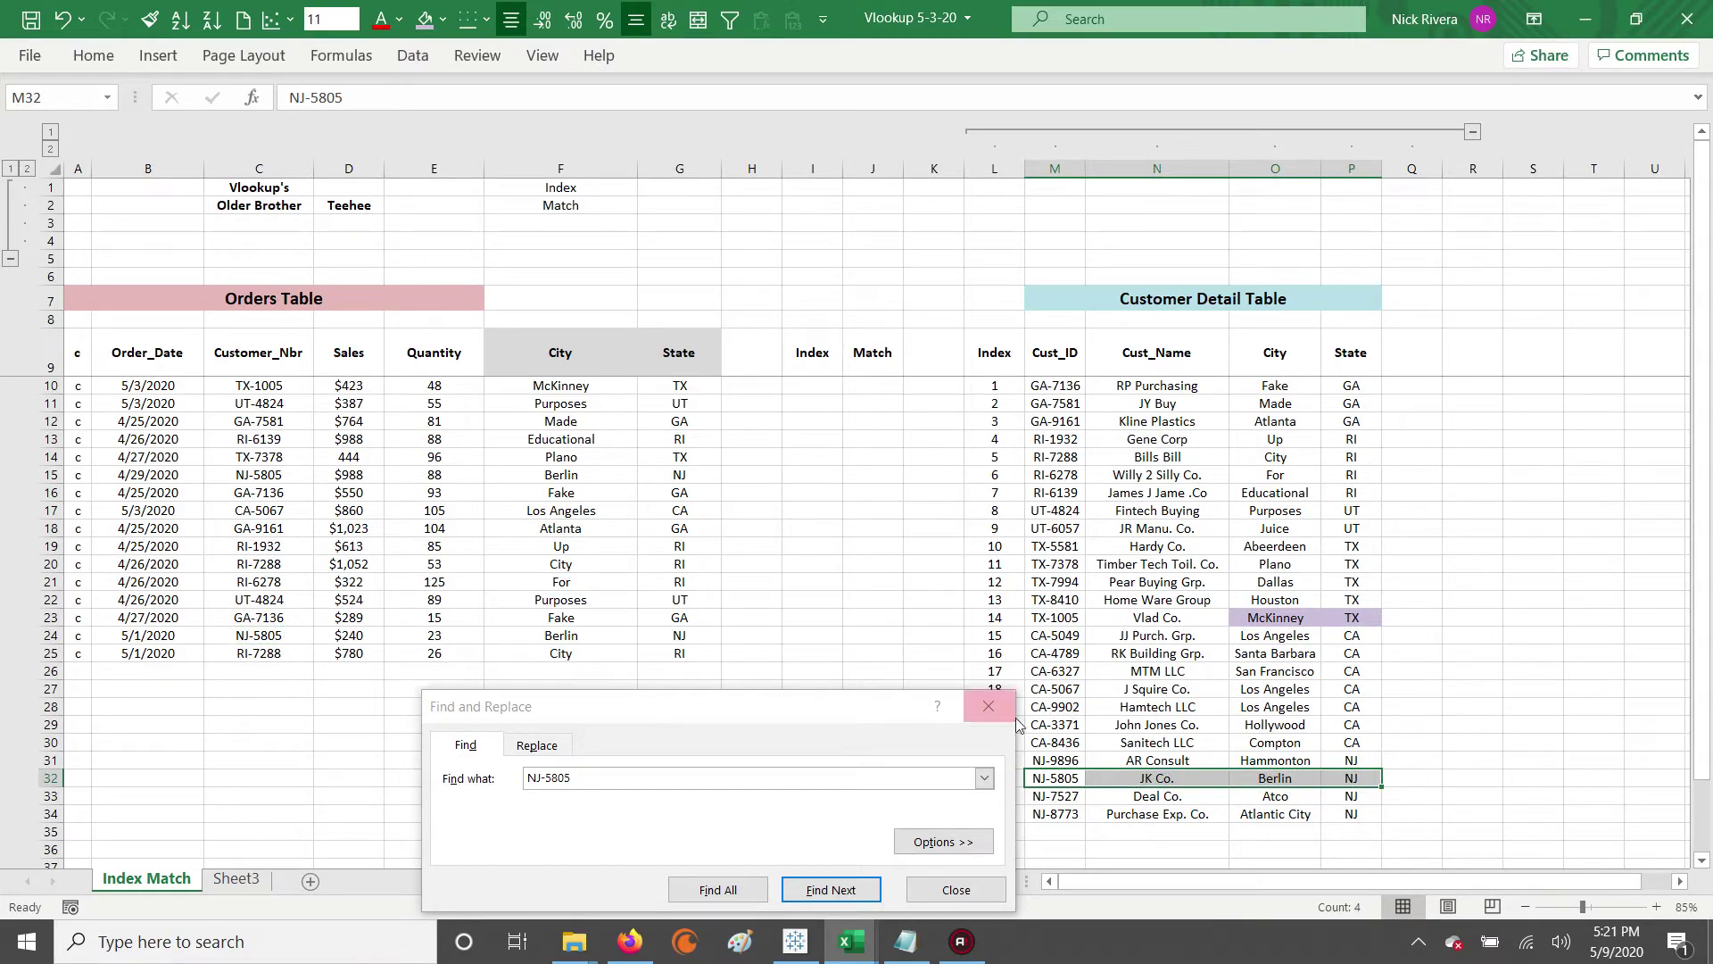
{"action": "left_click", "coordinate": [988, 706]}
{"action": "left_click", "coordinate": [685, 636]}
{"action": "left_click_drag", "start_coordinate": [684, 637], "coordinate": [259, 635]}
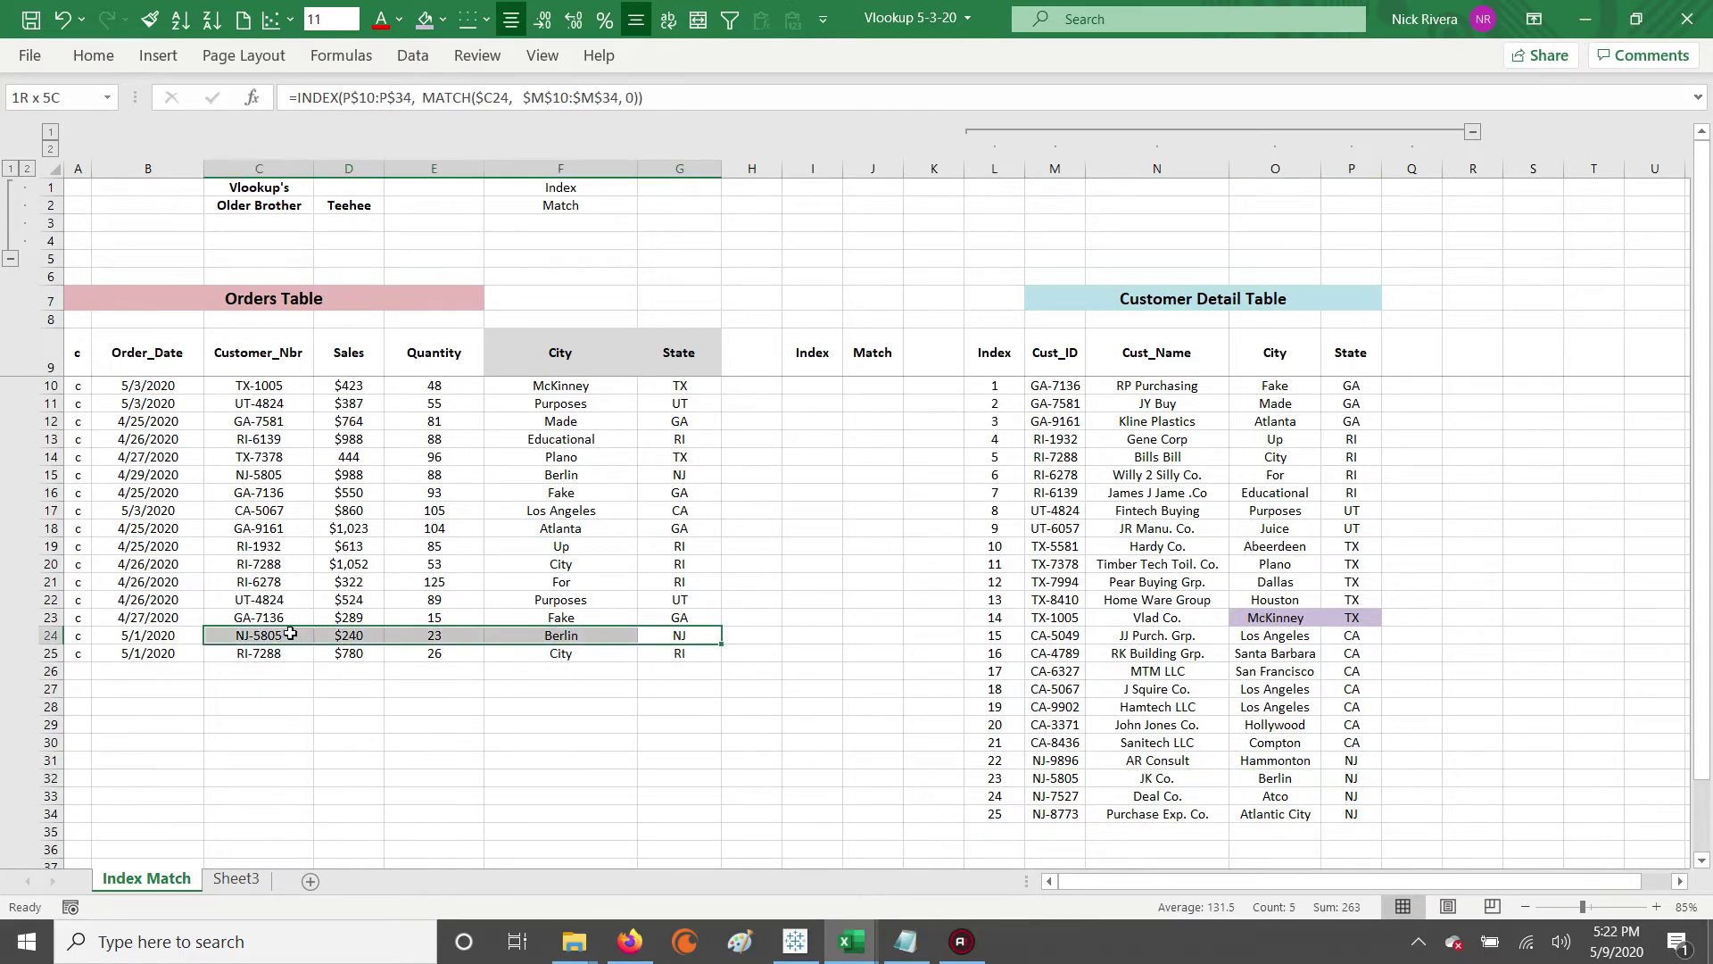
{"action": "left_click", "coordinate": [563, 634]}
{"action": "left_click_drag", "start_coordinate": [563, 634], "coordinate": [668, 634]}
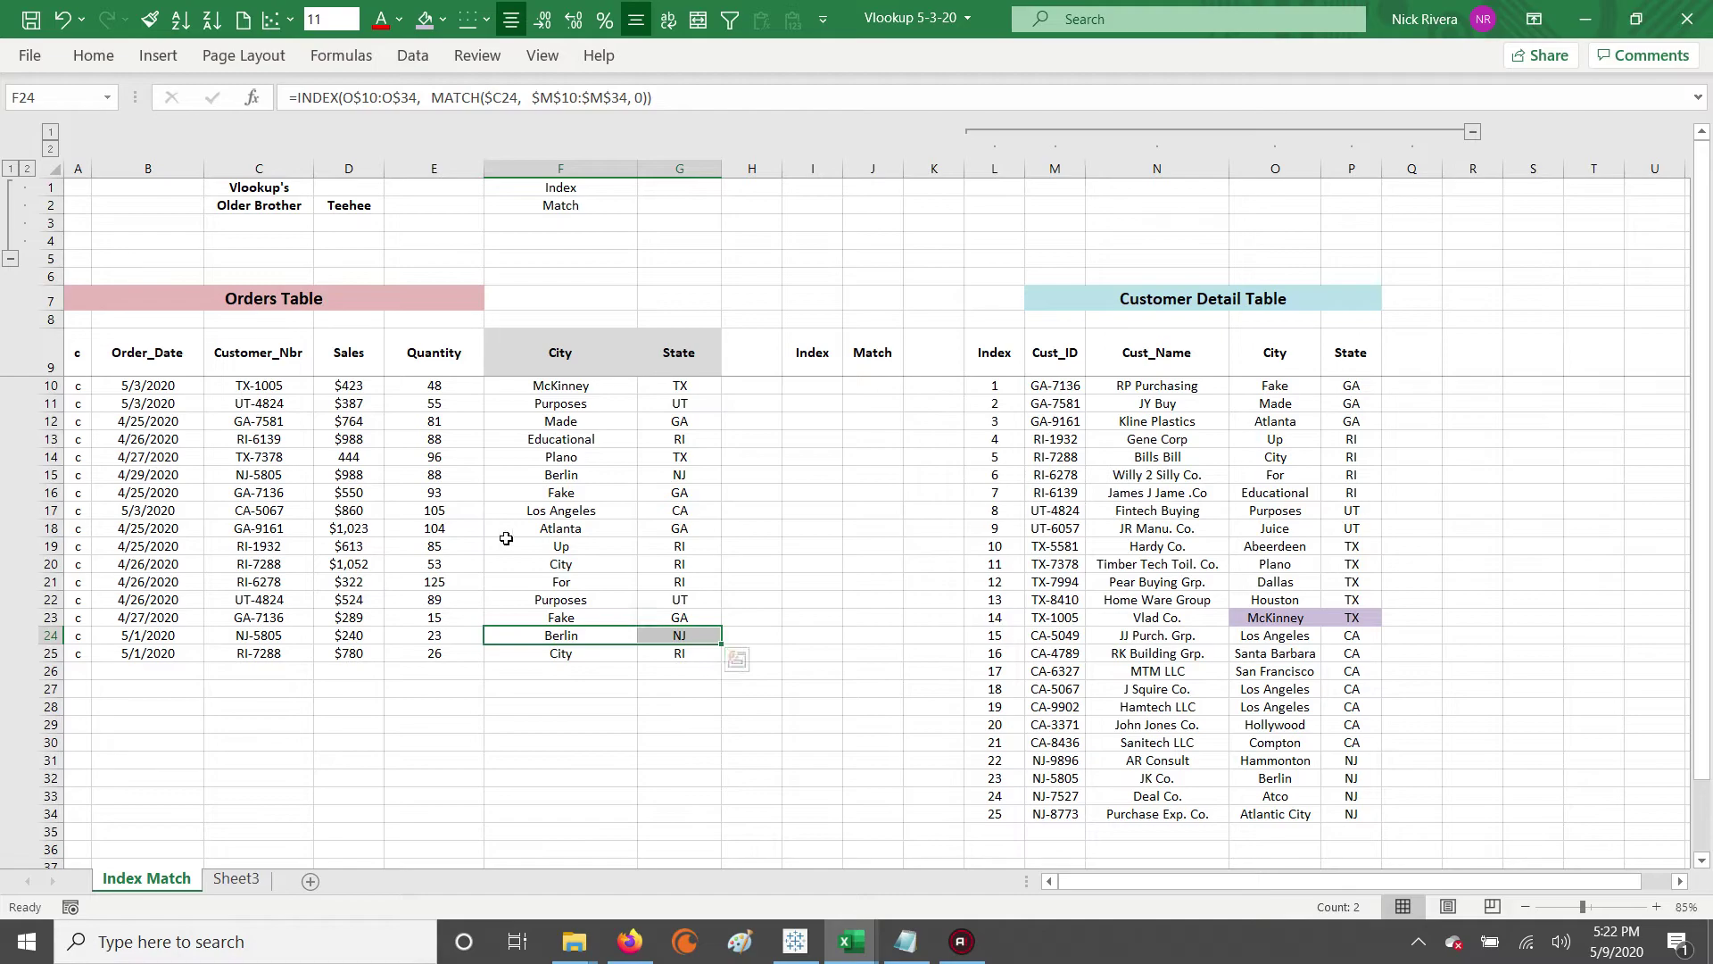
Search the Cust_ID column for the customer number in C18.
{"action": "left_click", "coordinate": [268, 527]}
{"action": "key", "text": "ctrl+c"}
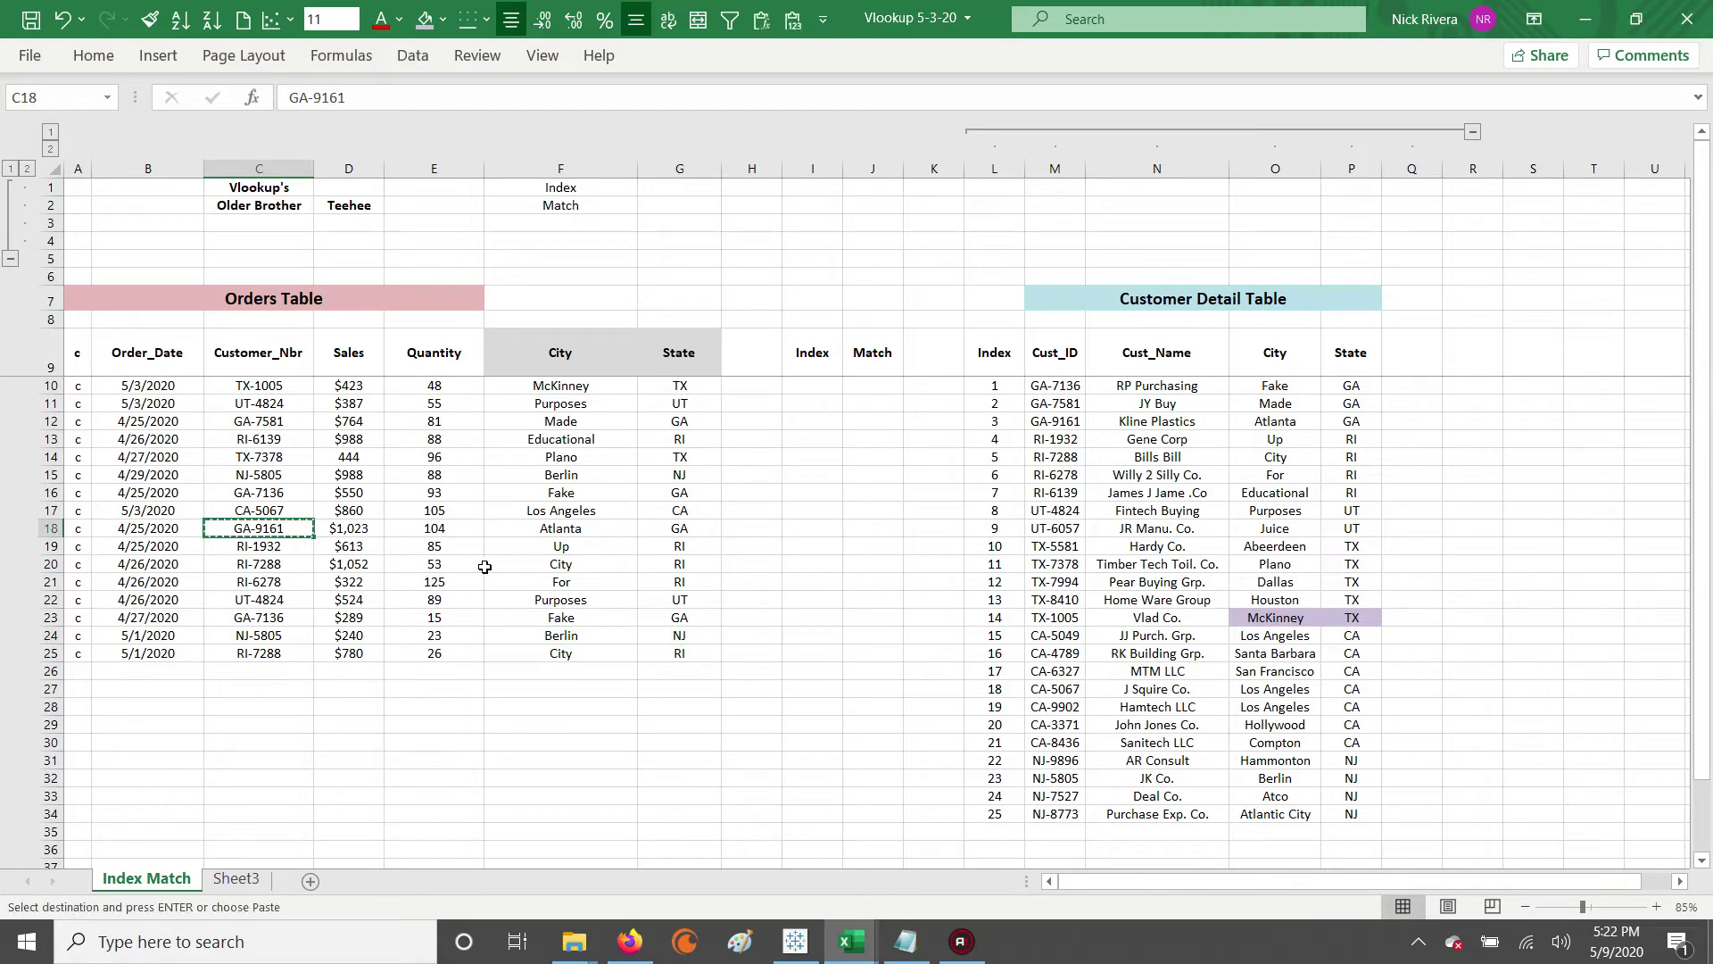
{"action": "left_click", "coordinate": [1058, 166]}
{"action": "key", "text": "ctrl+f"}
{"action": "key", "text": "ctrl+v"}
{"action": "key", "text": "Return"}
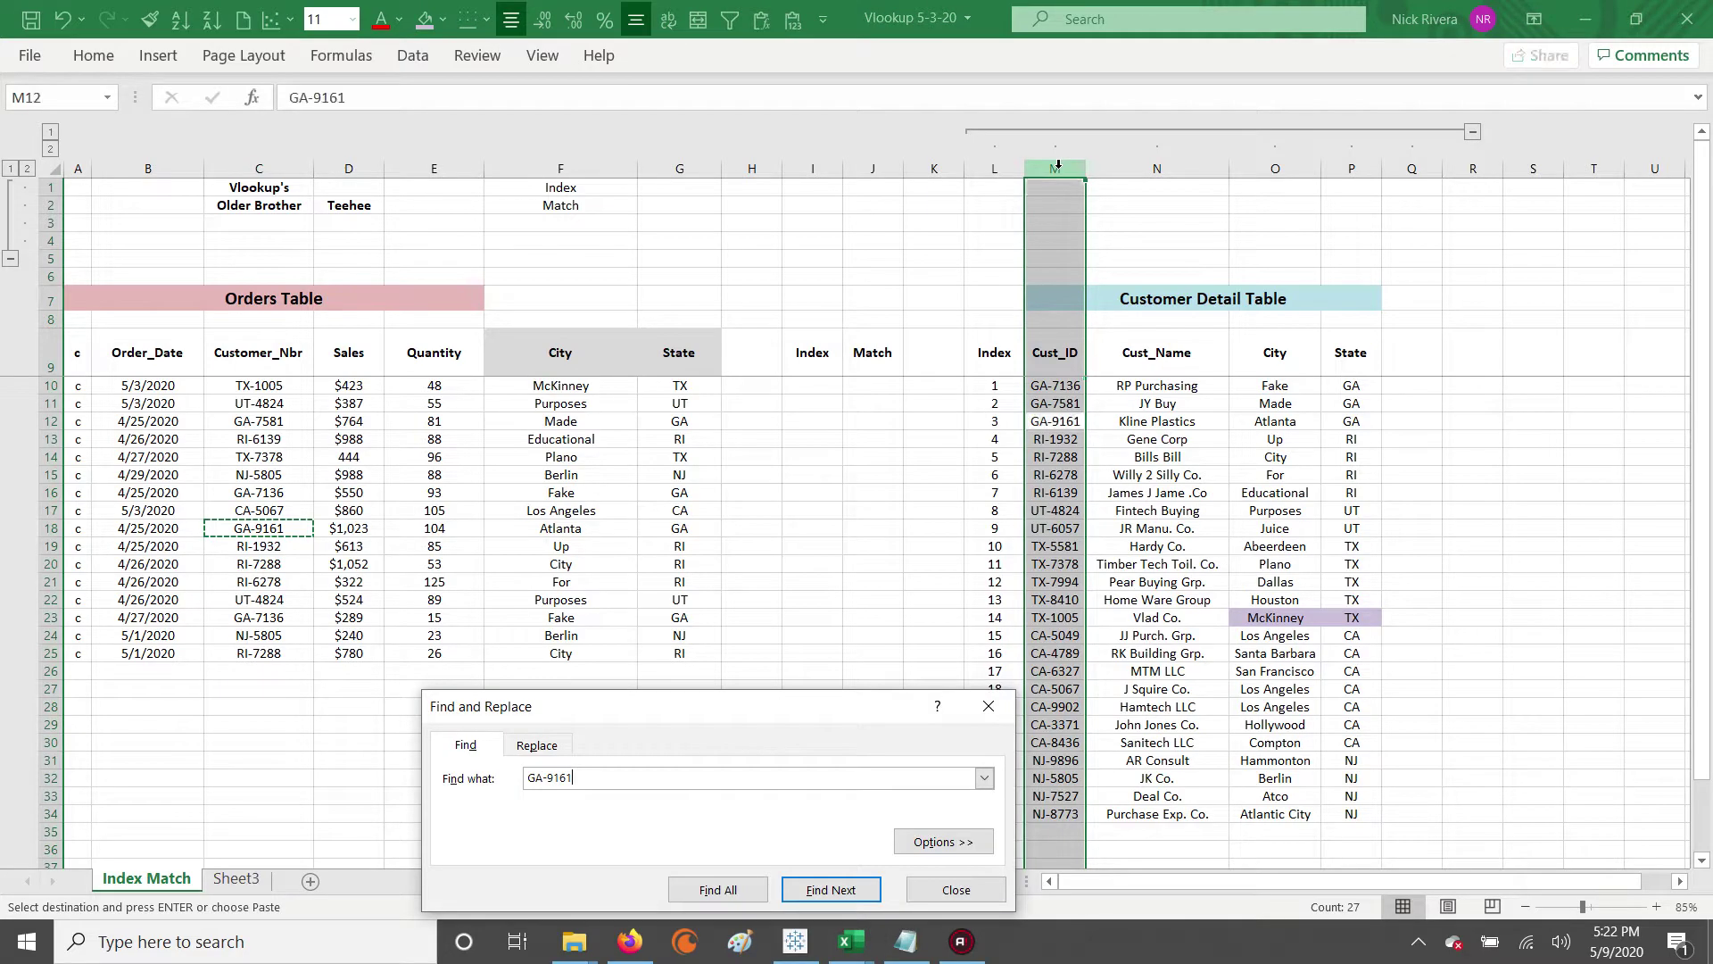
Compare the Customer Detail Table City and State in O12:P12 with row 18 of the Orders Table, closing the search.
{"action": "left_click_drag", "start_coordinate": [1291, 426], "coordinate": [1351, 423]}
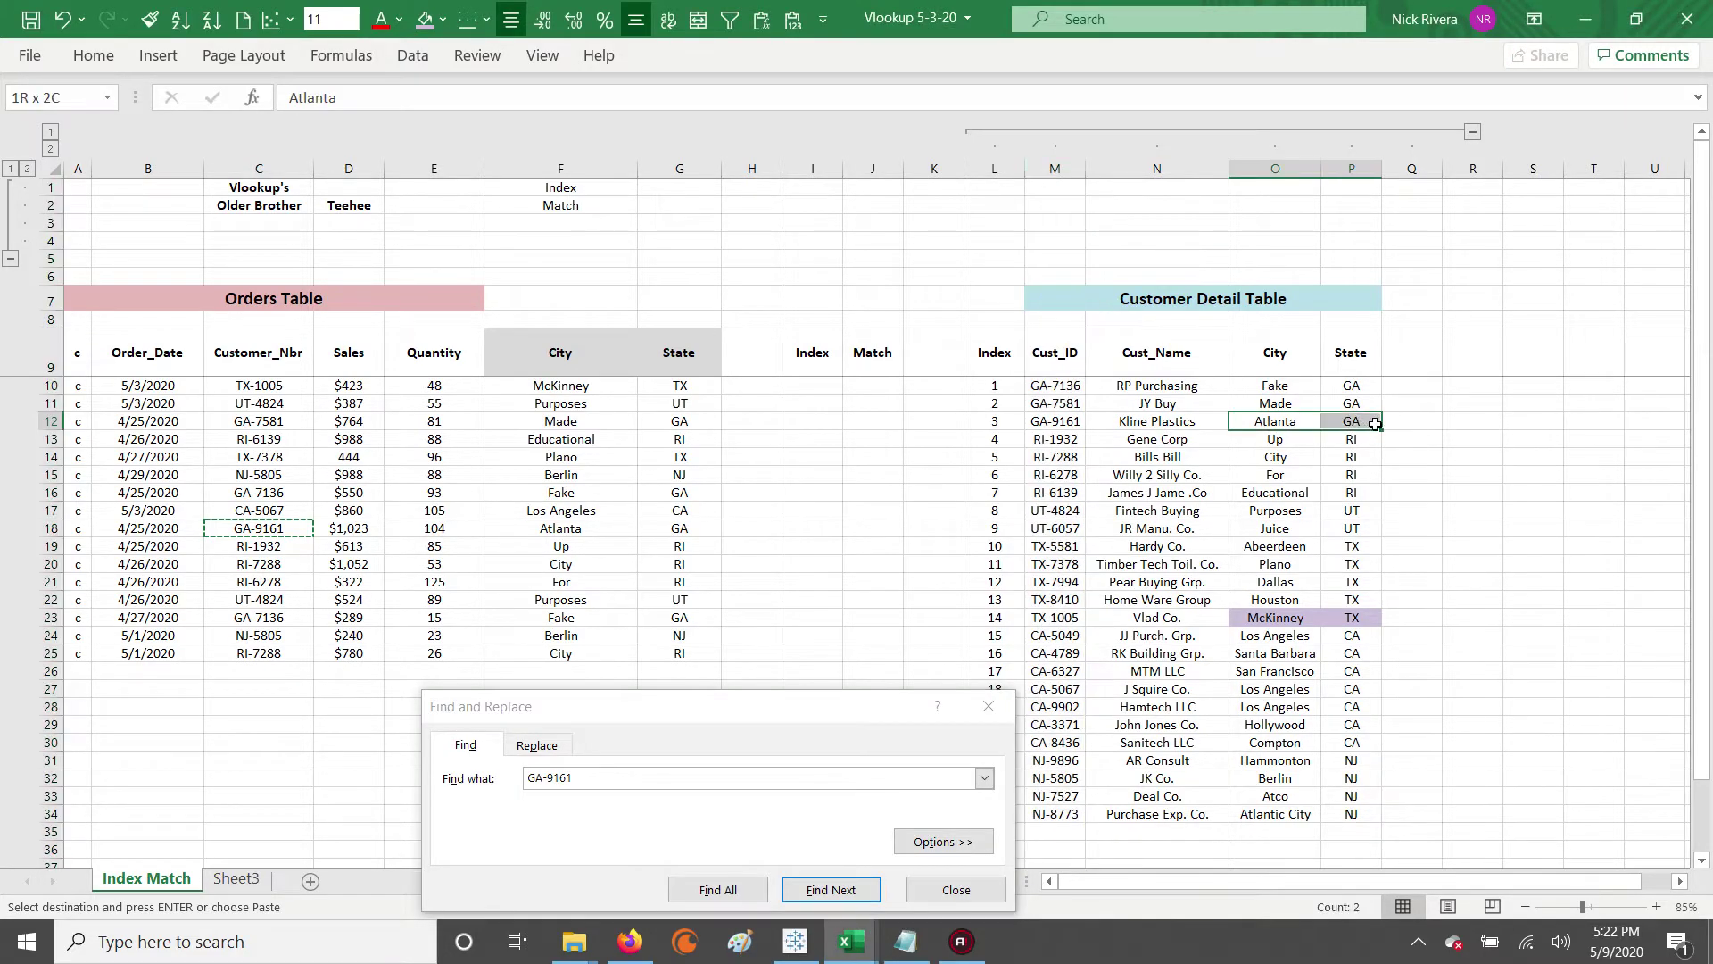
{"action": "left_click", "coordinate": [948, 886]}
{"action": "left_click_drag", "start_coordinate": [261, 528], "coordinate": [673, 538]}
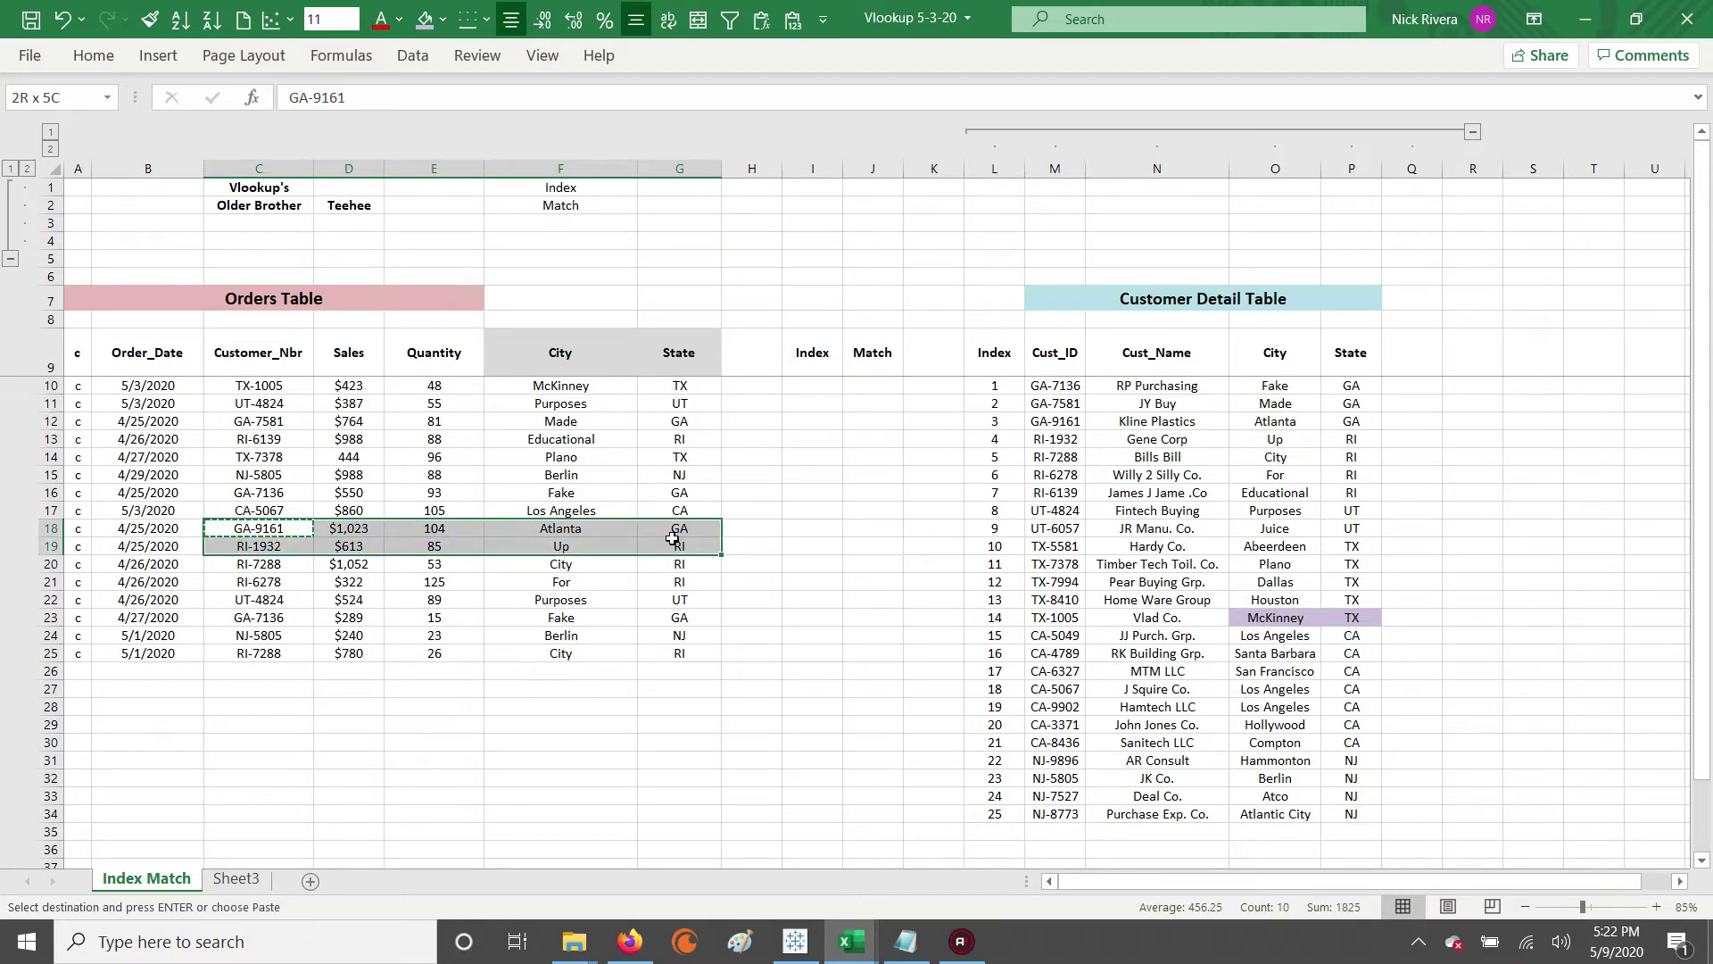
{"action": "left_click", "coordinate": [552, 528]}
{"action": "key", "text": "Escape"}
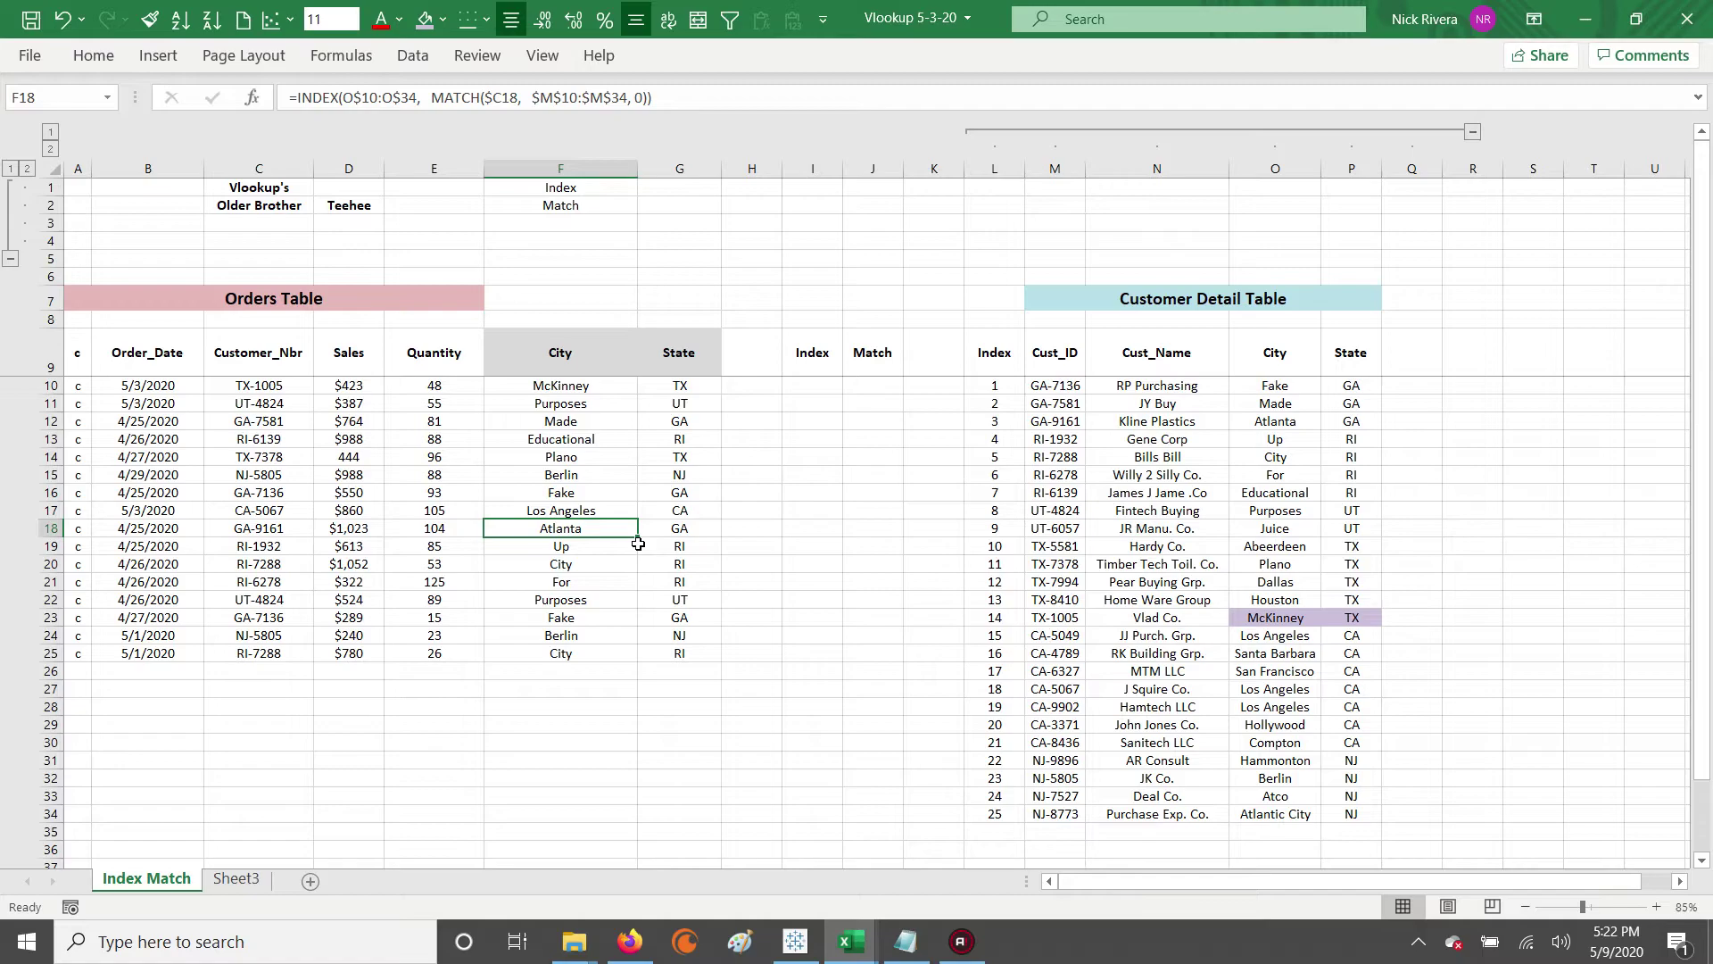
Examine the INDEX/MATCH City formula in F17 and the Customer Detail Table columns around its lookup ranges.
{"action": "left_click_drag", "start_coordinate": [253, 205], "coordinate": [317, 189]}
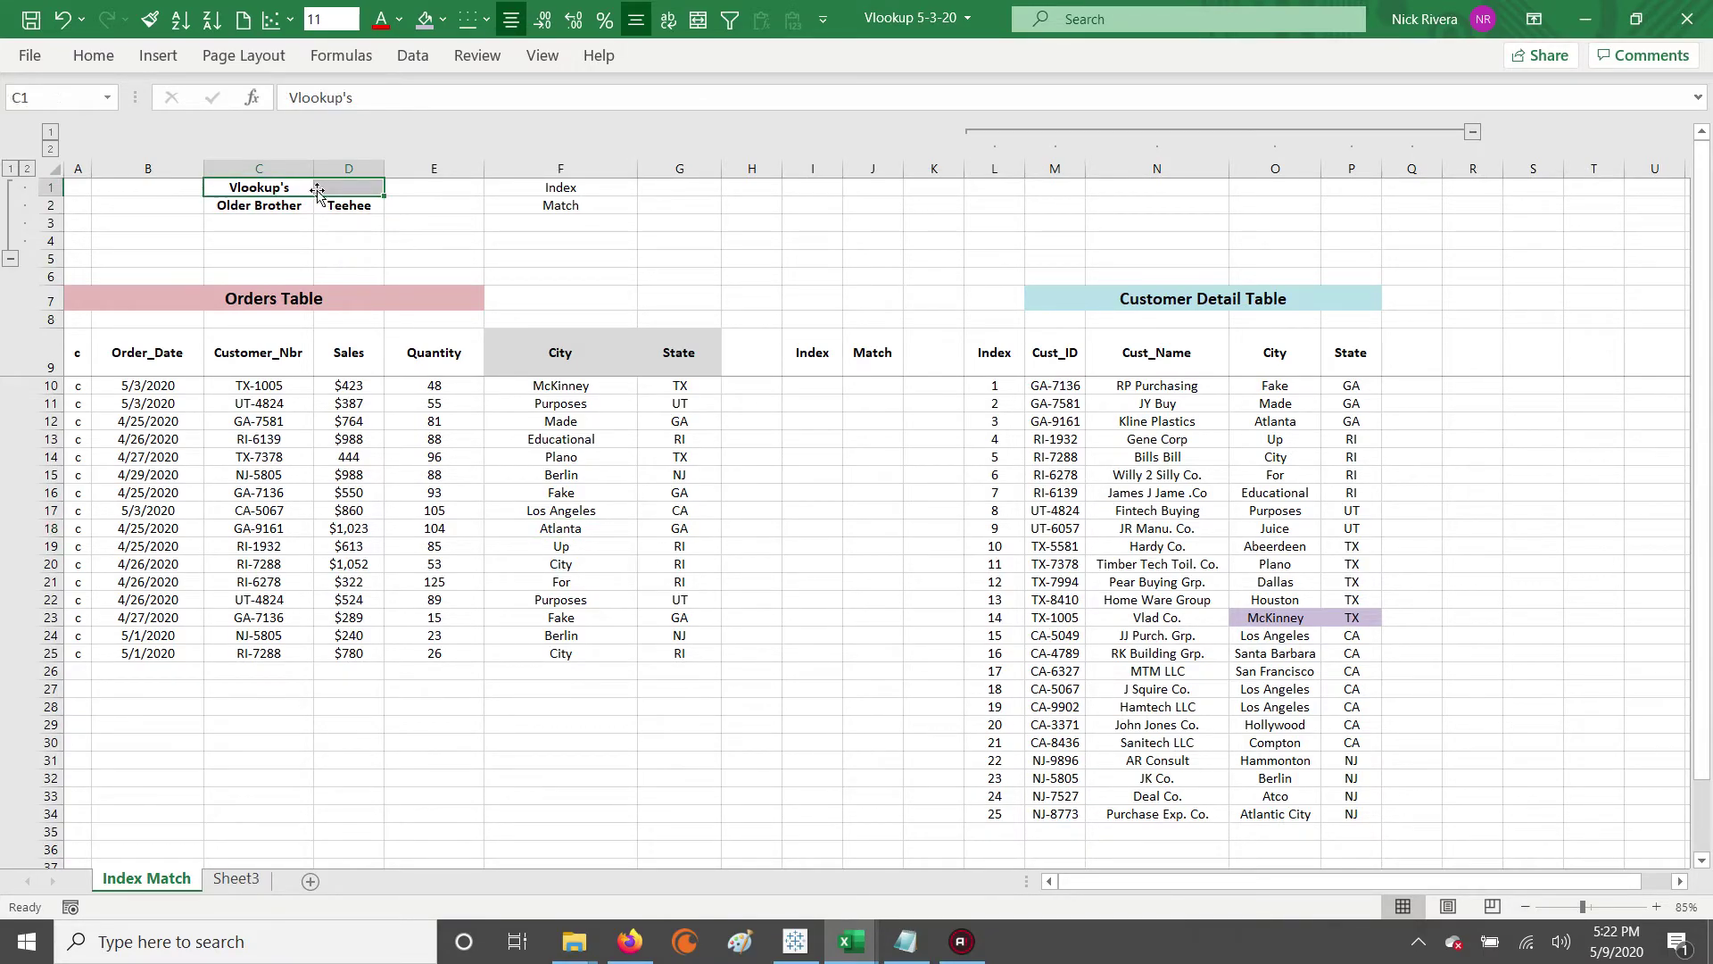
{"action": "left_click", "coordinate": [921, 510]}
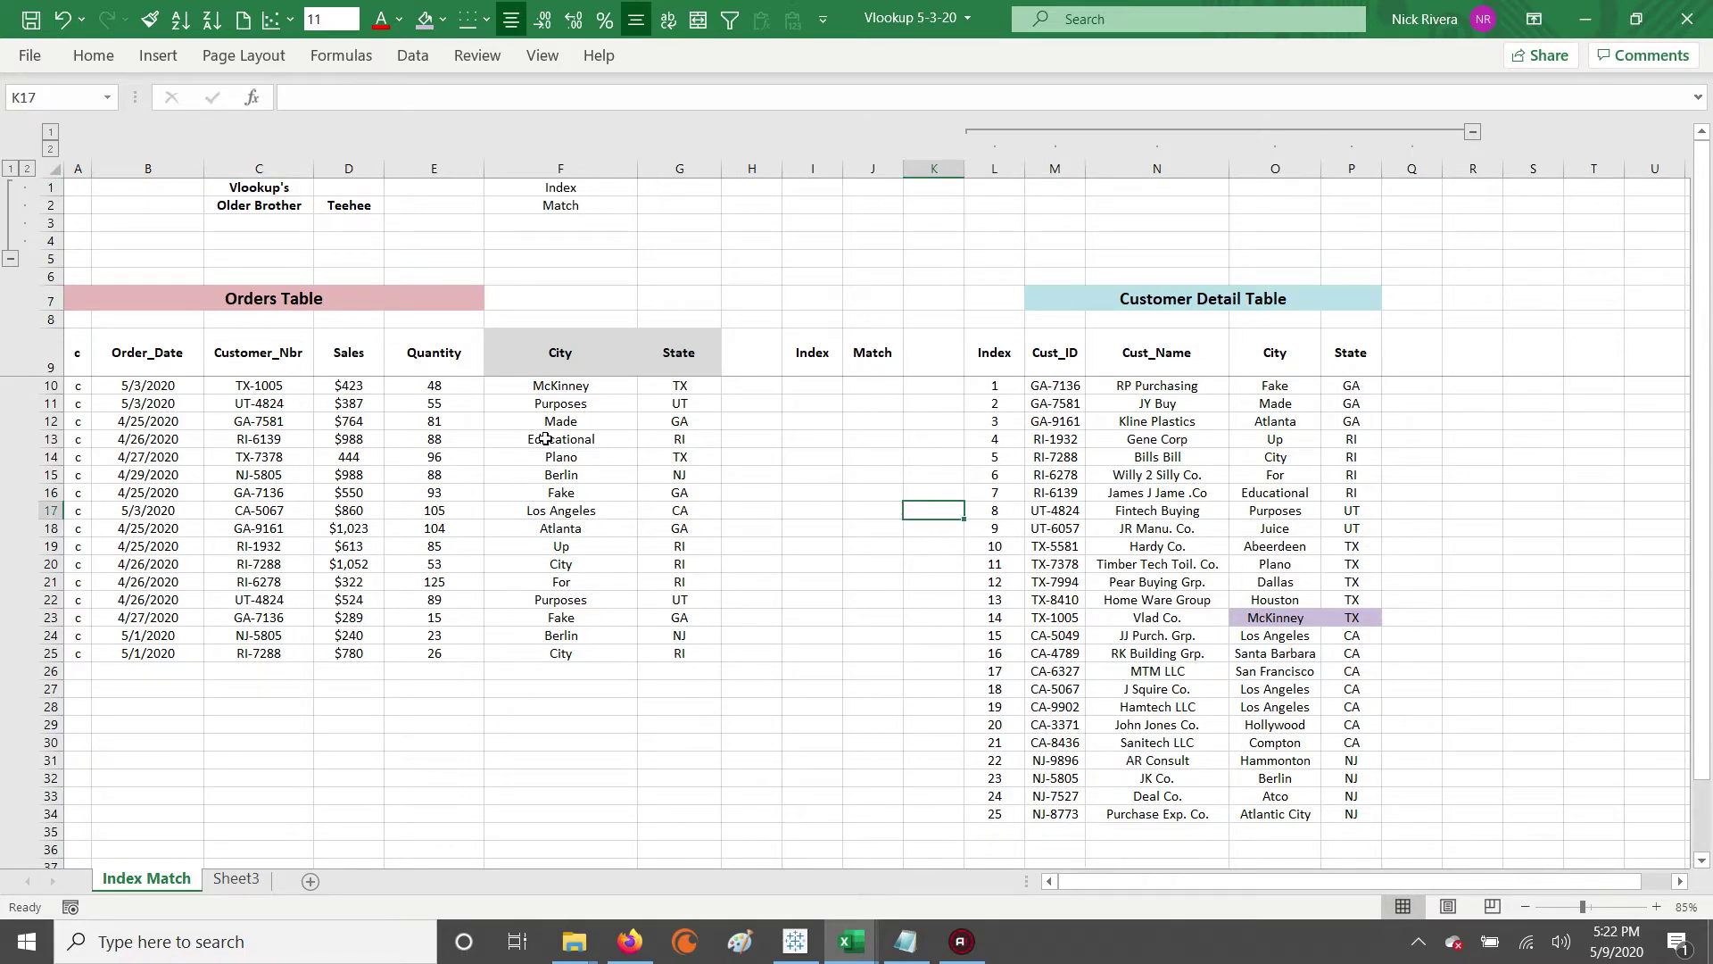
{"action": "left_click", "coordinate": [553, 511]}
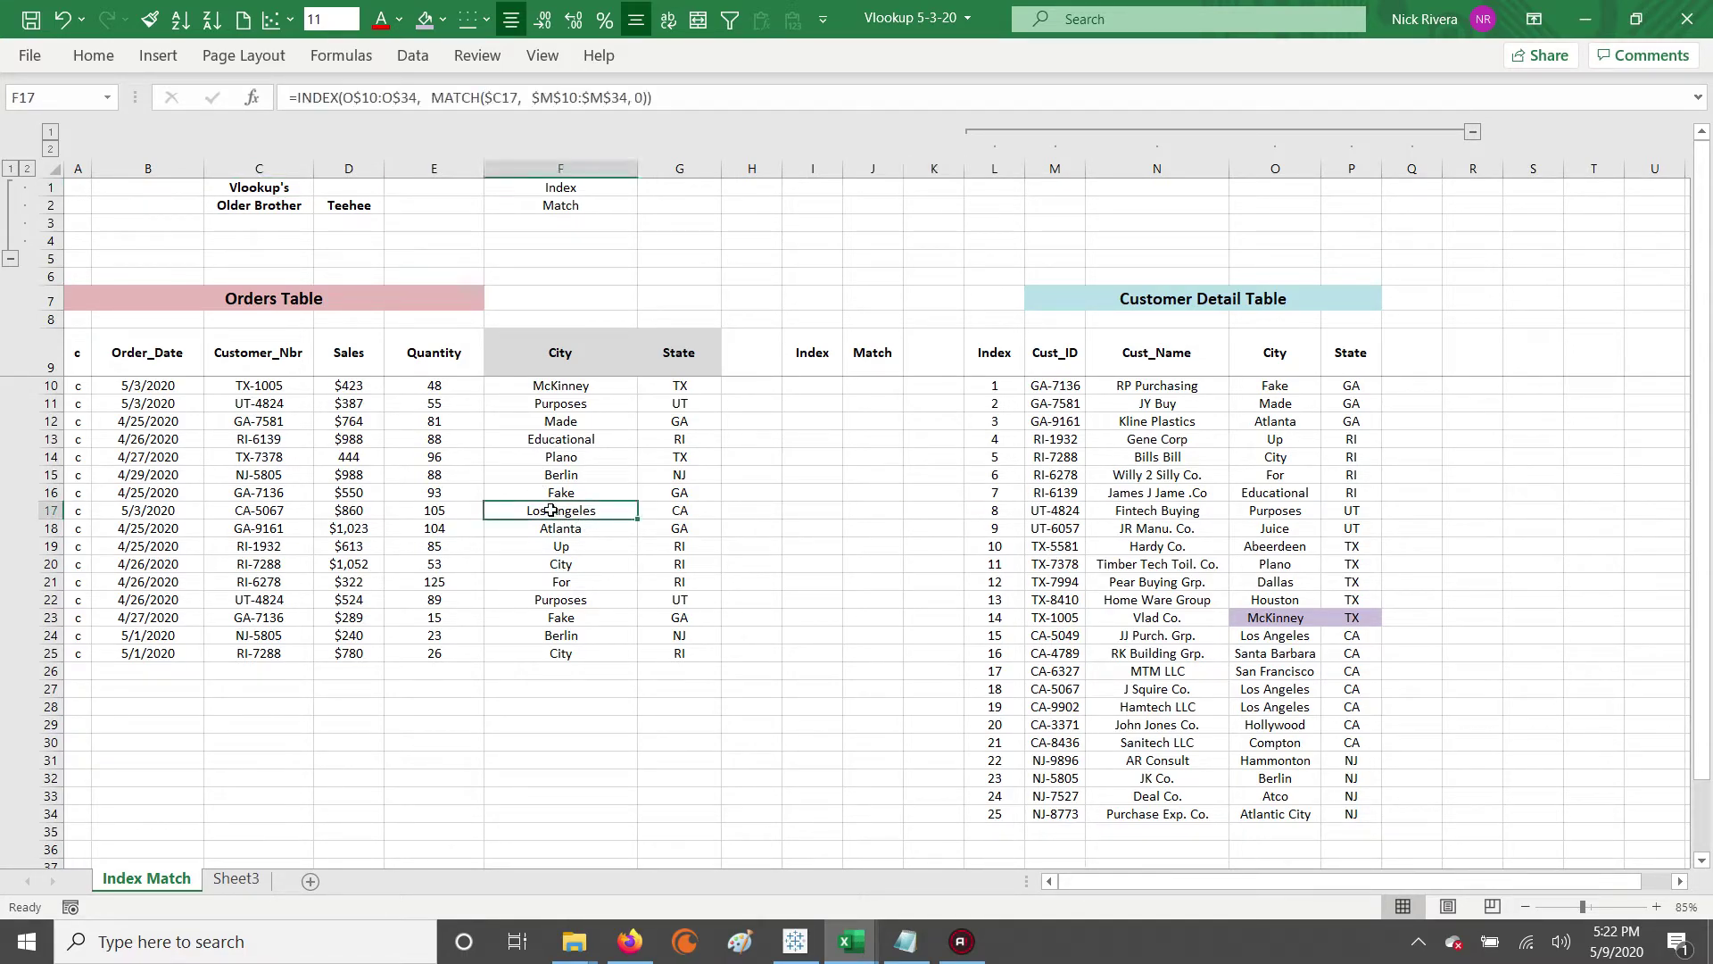
{"action": "key", "text": "F2"}
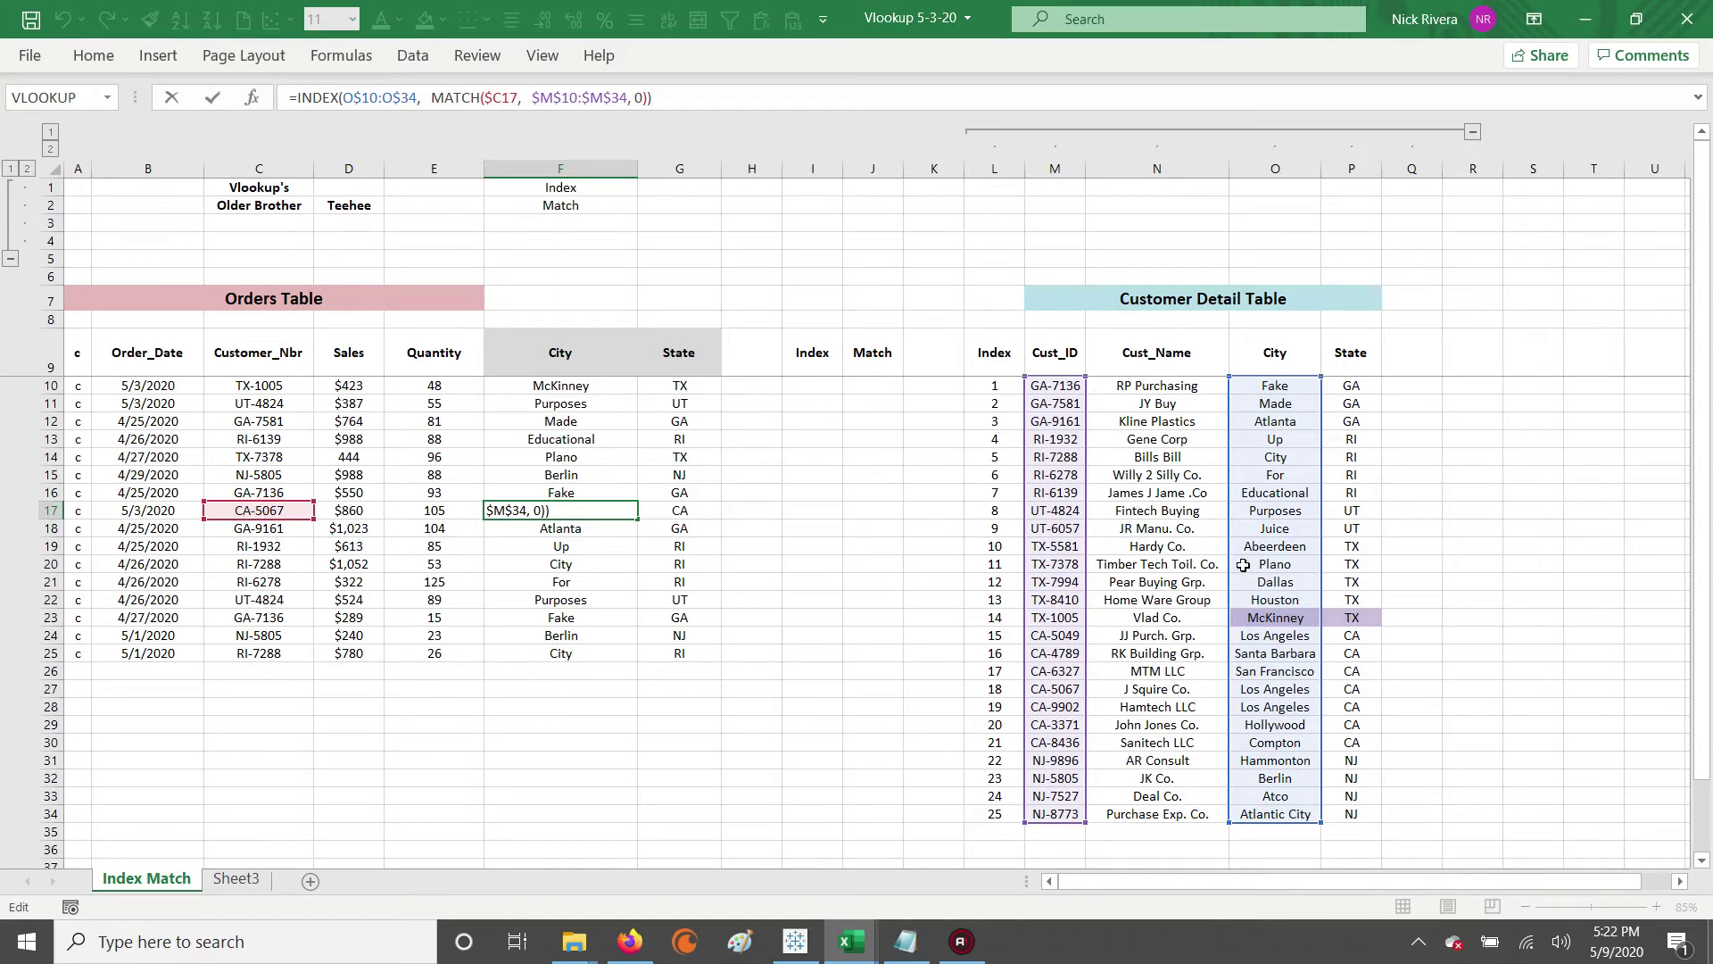
{"action": "key", "text": "ctrl+Return"}
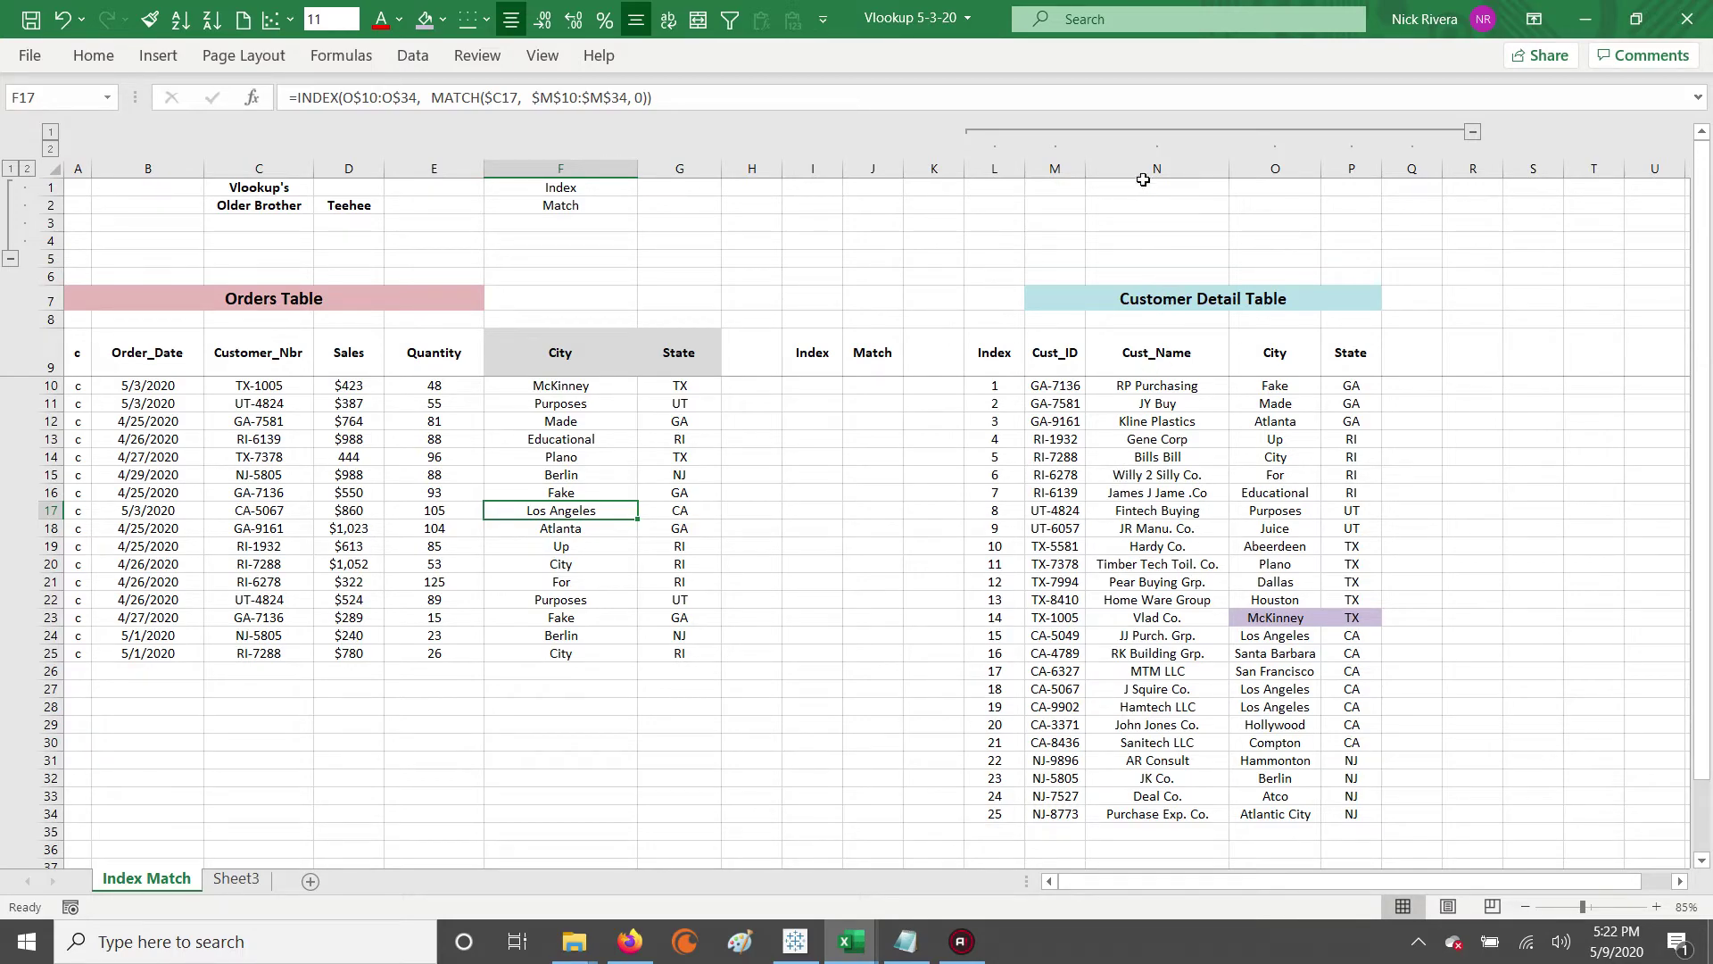
{"action": "left_click_drag", "start_coordinate": [1004, 486], "coordinate": [1360, 707]}
{"action": "left_click_drag", "start_coordinate": [1151, 168], "coordinate": [1244, 166]}
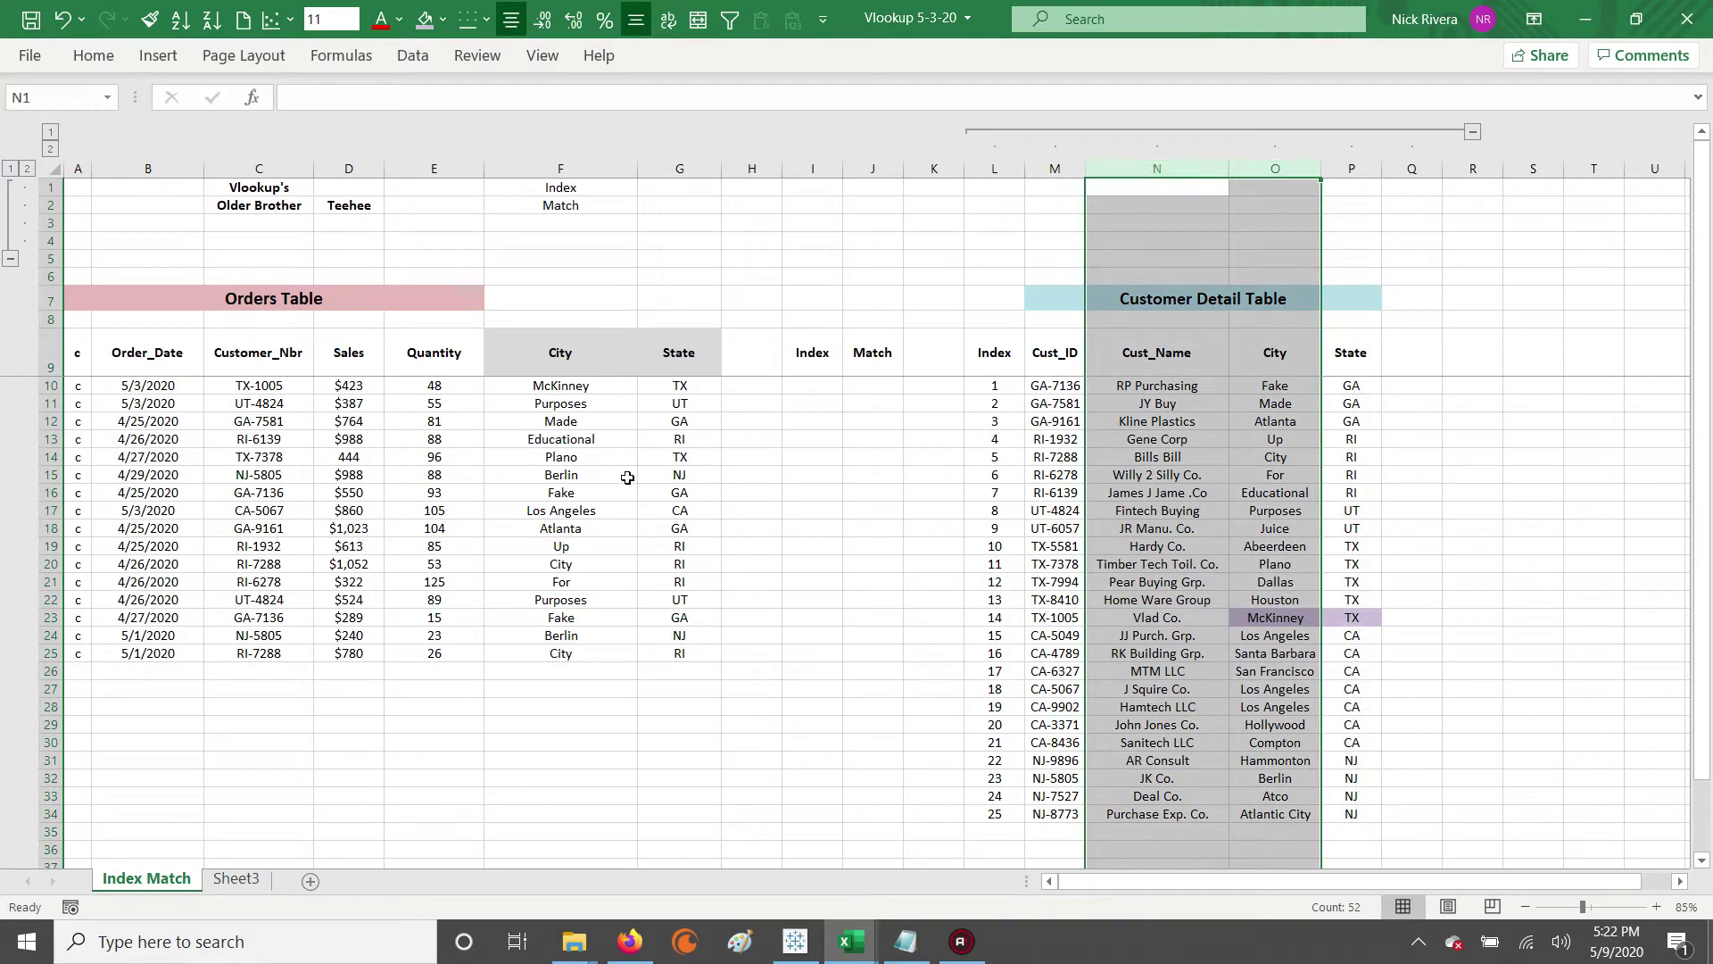
{"action": "left_click", "coordinate": [549, 513]}
{"action": "left_click", "coordinate": [658, 96]}
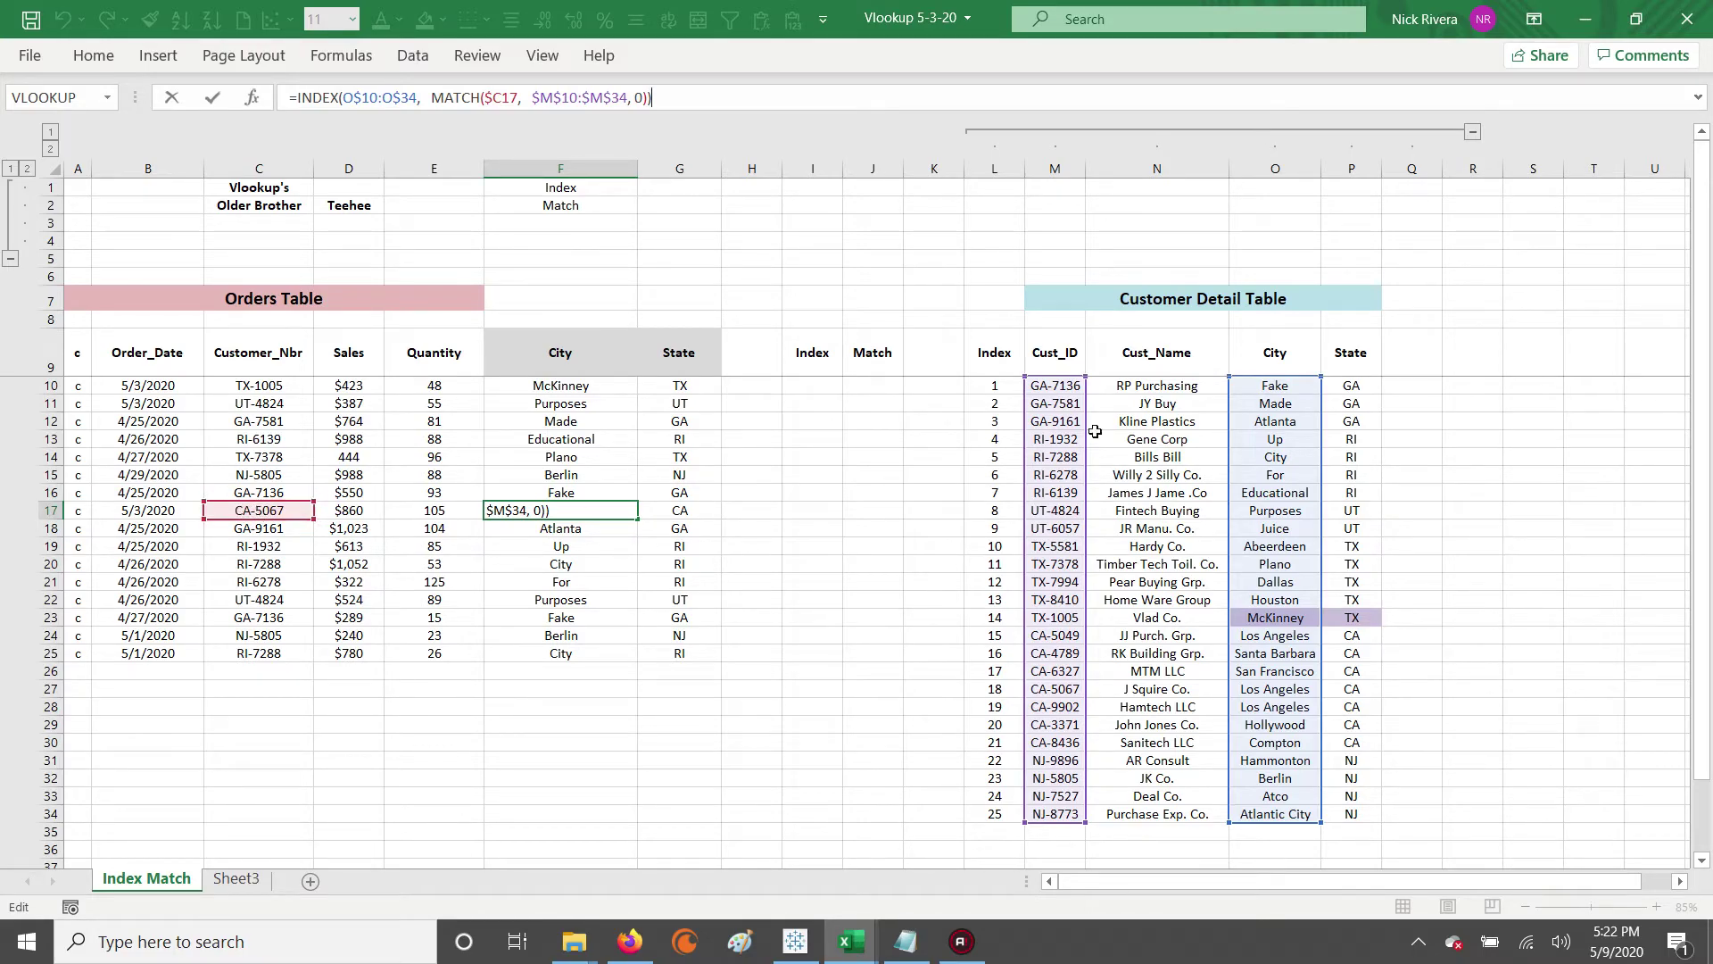
{"action": "key", "text": "ctrl+Return"}
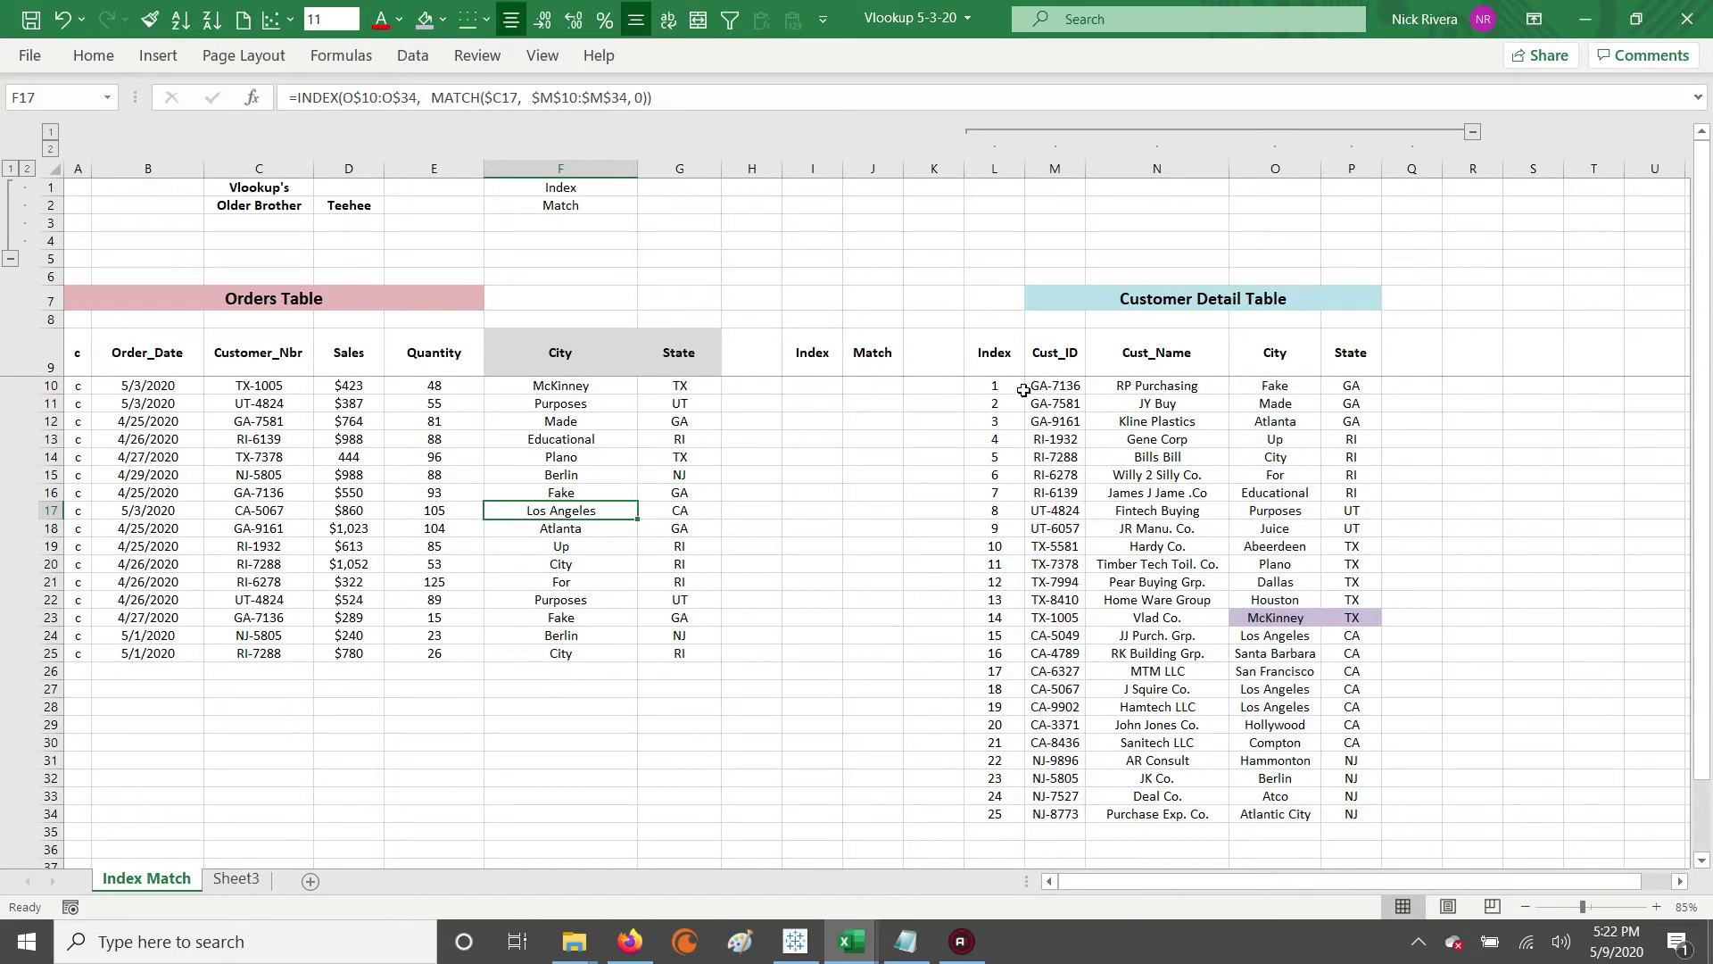
Review the columns from Cust_ID across the Customer Detail Table, the customer number in C17, and the State column.
{"action": "left_click", "coordinate": [1051, 169]}
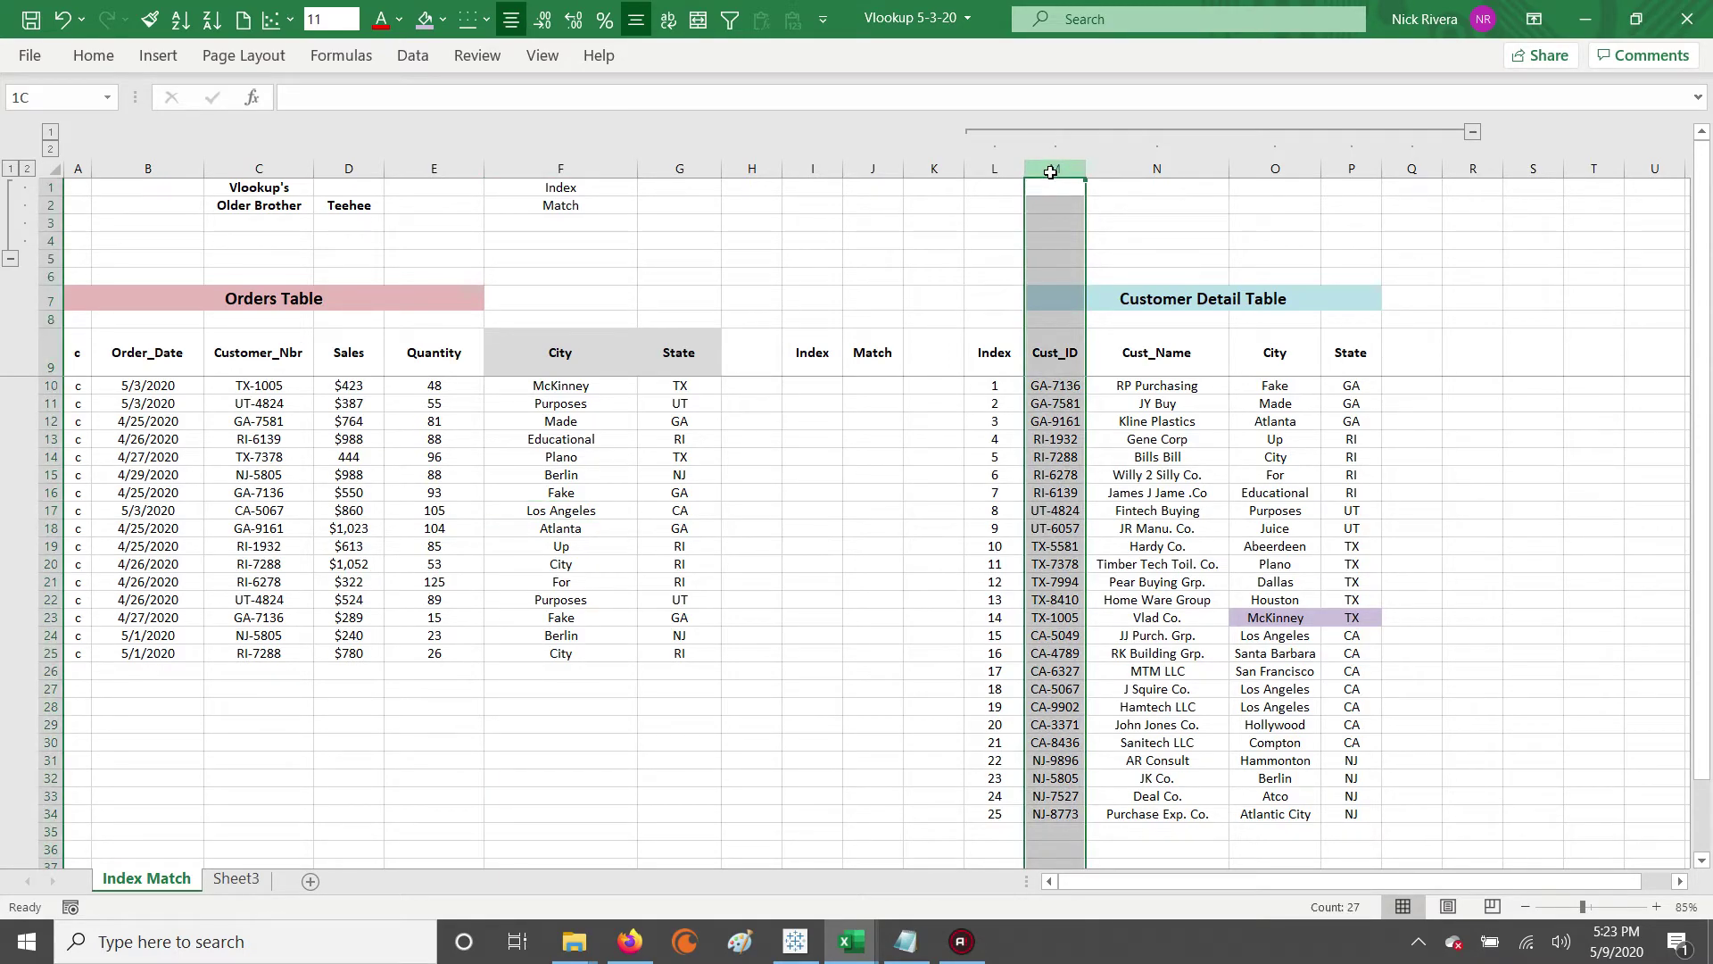
{"action": "left_click_drag", "start_coordinate": [1050, 173], "coordinate": [1544, 283]}
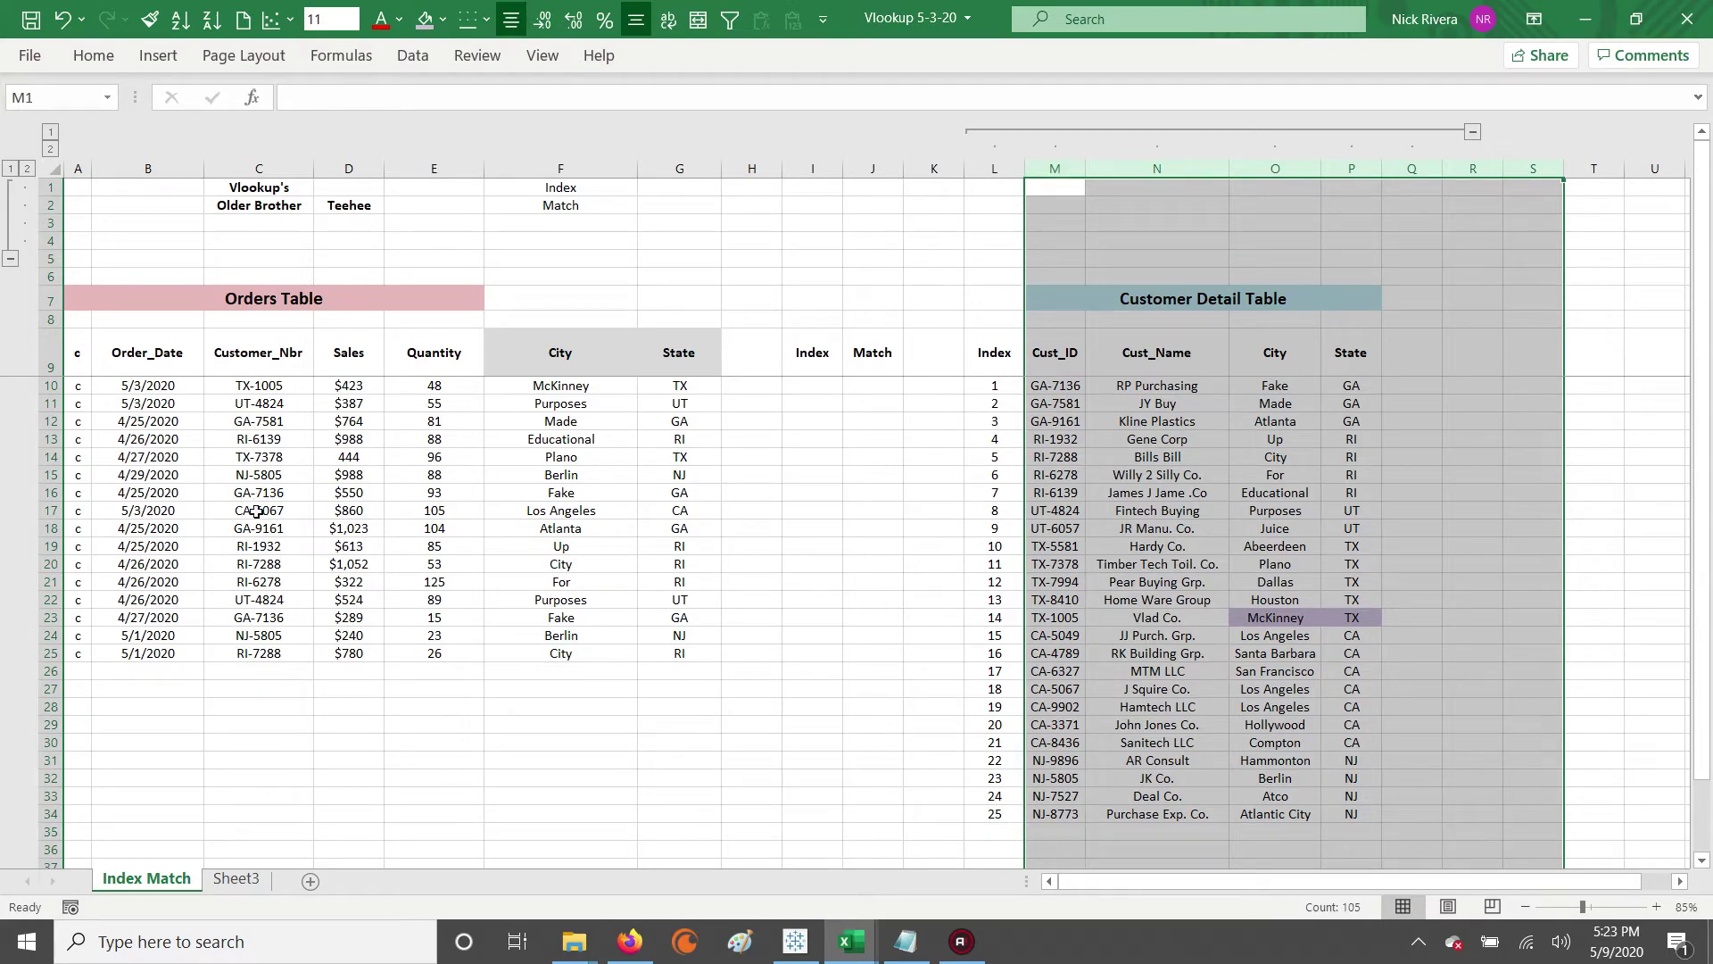
{"action": "left_click", "coordinate": [258, 512]}
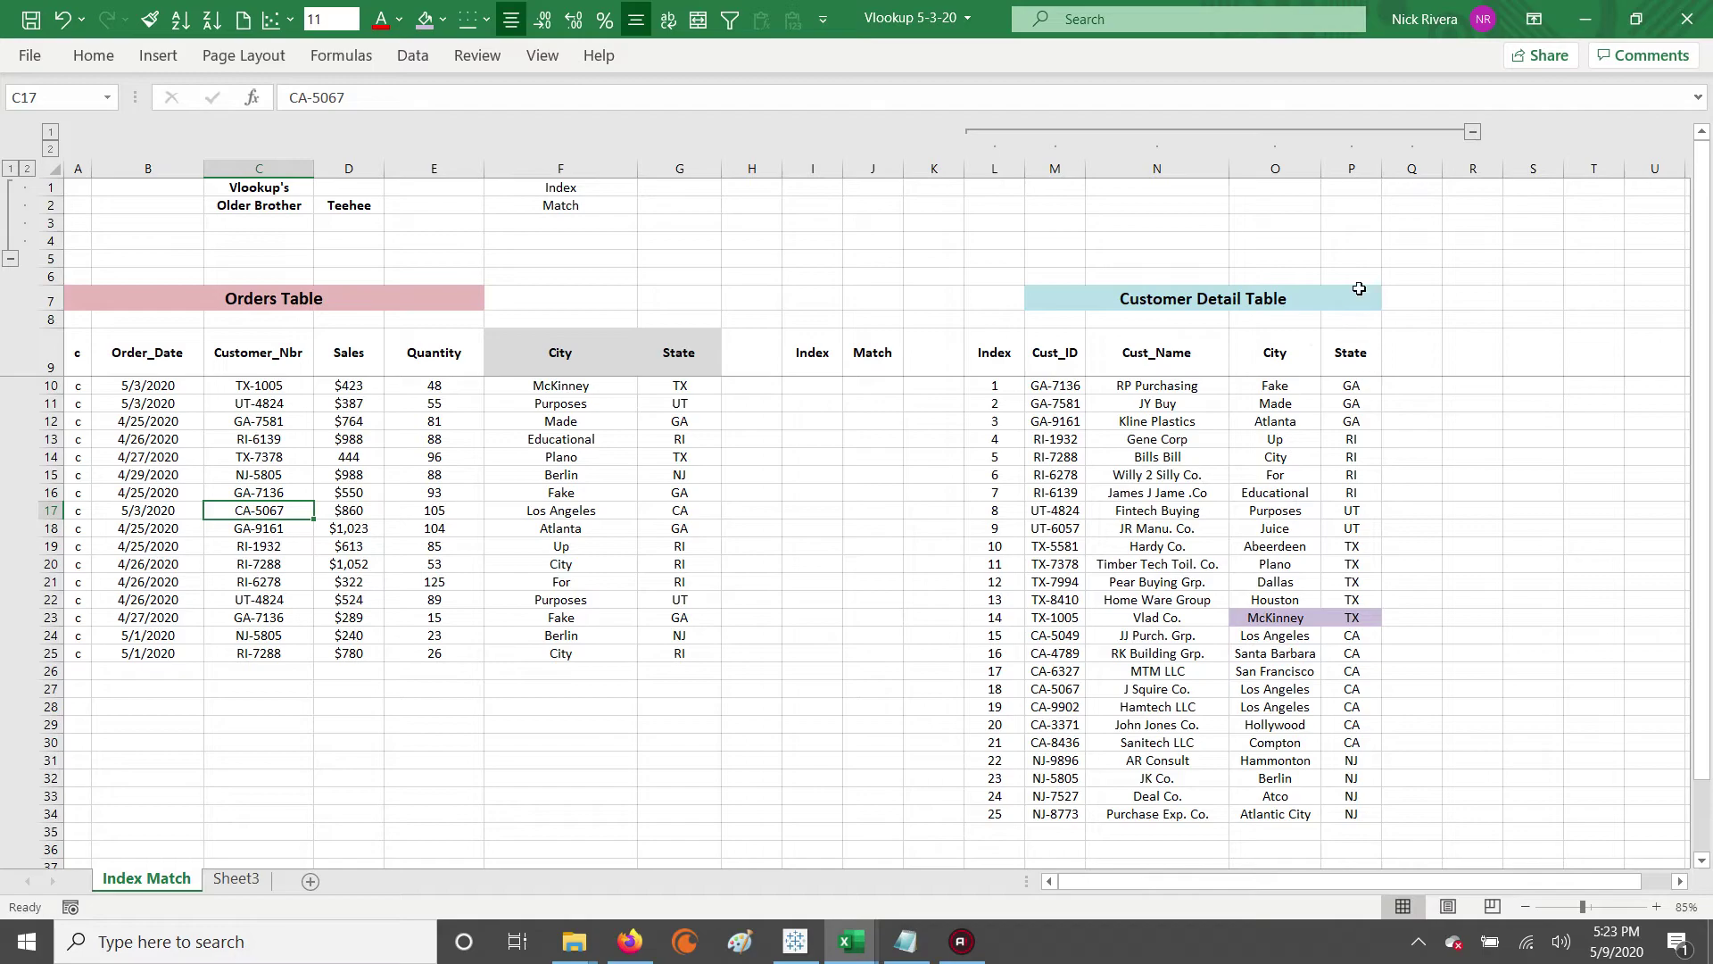
{"action": "left_click", "coordinate": [1345, 167]}
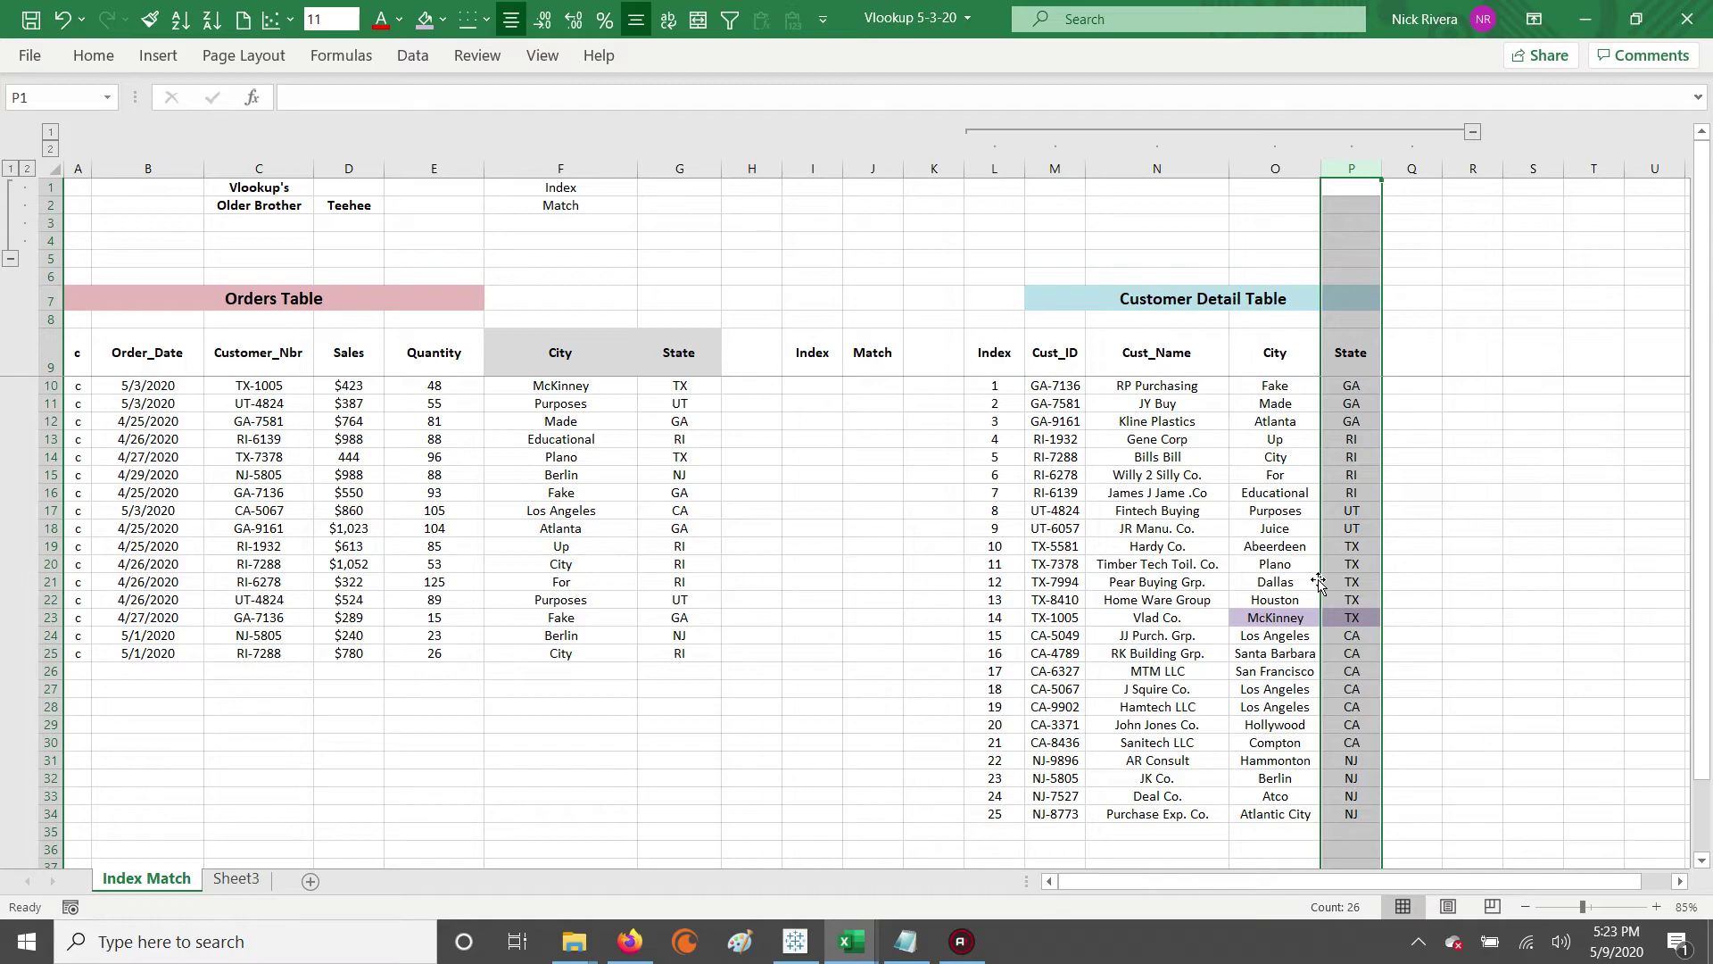
{"action": "left_click", "coordinate": [812, 399]}
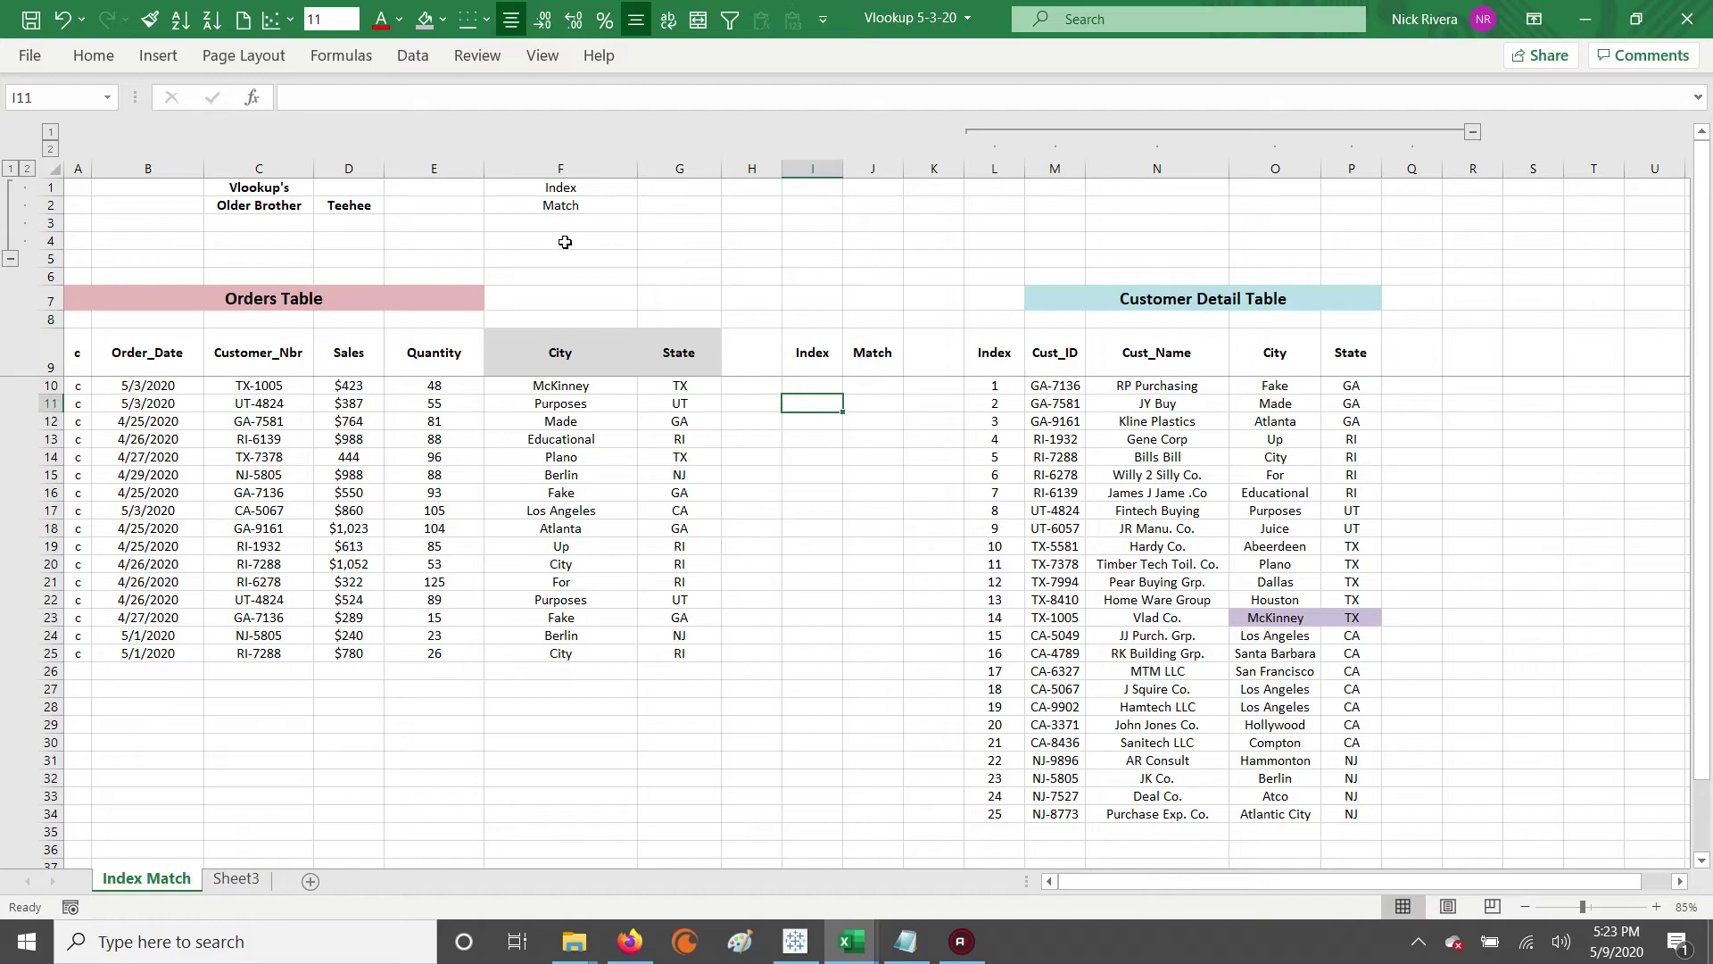
Copy the Match label from F2 into F3 and select the Index, Match, Match list in F1:F3.
{"action": "left_click", "coordinate": [562, 203]}
{"action": "key", "text": "Down"}
{"action": "key", "text": "ctrl+apostrophe"}
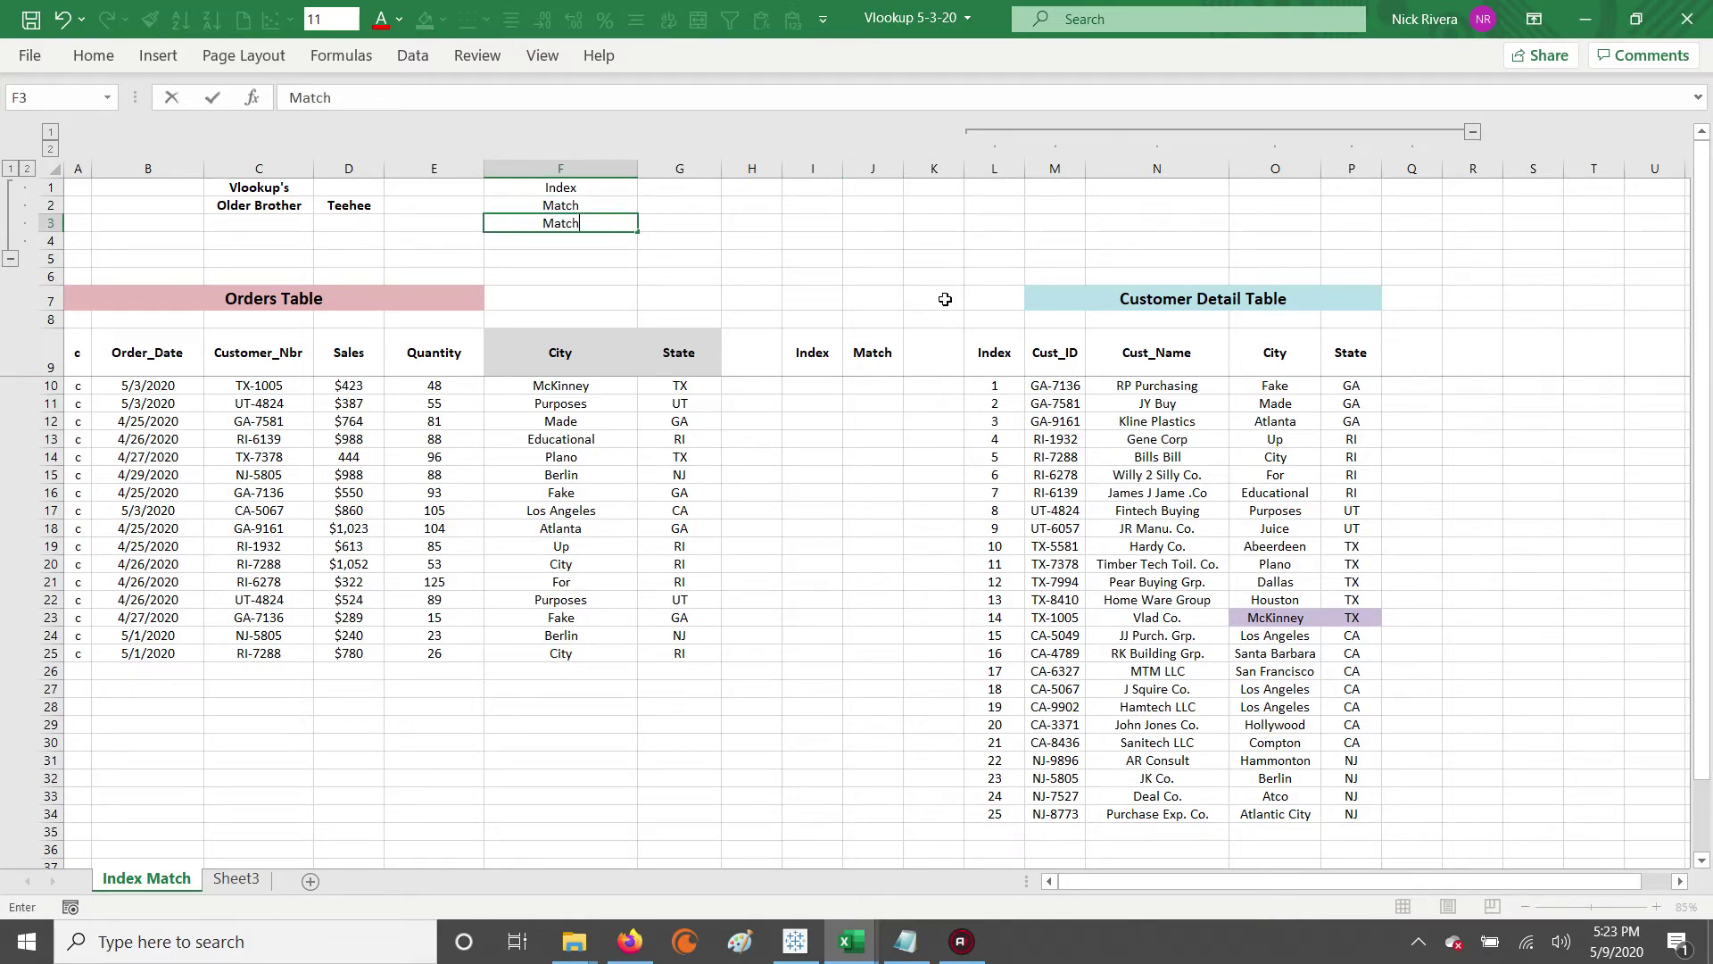
{"action": "key", "text": "Return"}
{"action": "key", "text": "Up"}
{"action": "key", "text": "Up"}
{"action": "key", "text": "Up"}
{"action": "key", "text": "shift+Down"}
{"action": "key", "text": "shift+Down"}
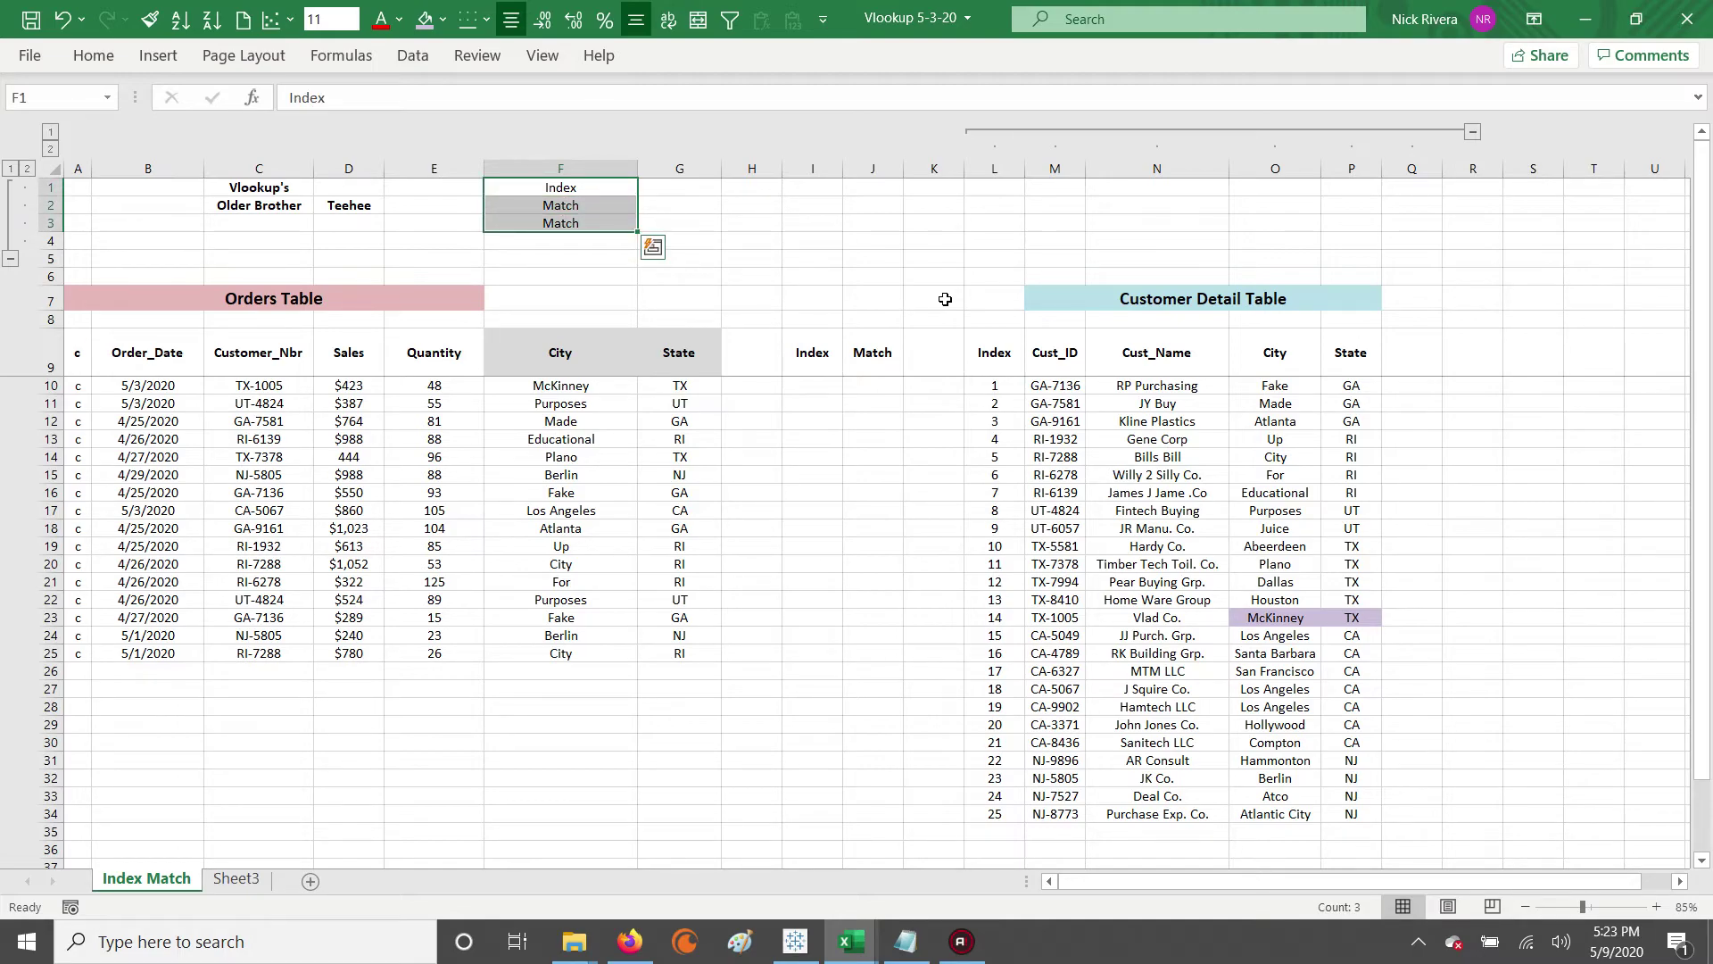
{"action": "left_click_drag", "start_coordinate": [570, 194], "coordinate": [570, 220]}
Review the Orders Table from Order_Date through State, including the complete order record in row 14.
{"action": "left_click_drag", "start_coordinate": [148, 354], "coordinate": [691, 662]}
{"action": "left_click_drag", "start_coordinate": [147, 354], "coordinate": [687, 660]}
{"action": "left_click_drag", "start_coordinate": [129, 439], "coordinate": [672, 453]}
{"action": "left_click_drag", "start_coordinate": [143, 475], "coordinate": [684, 493]}
{"action": "left_click", "coordinate": [675, 582]}
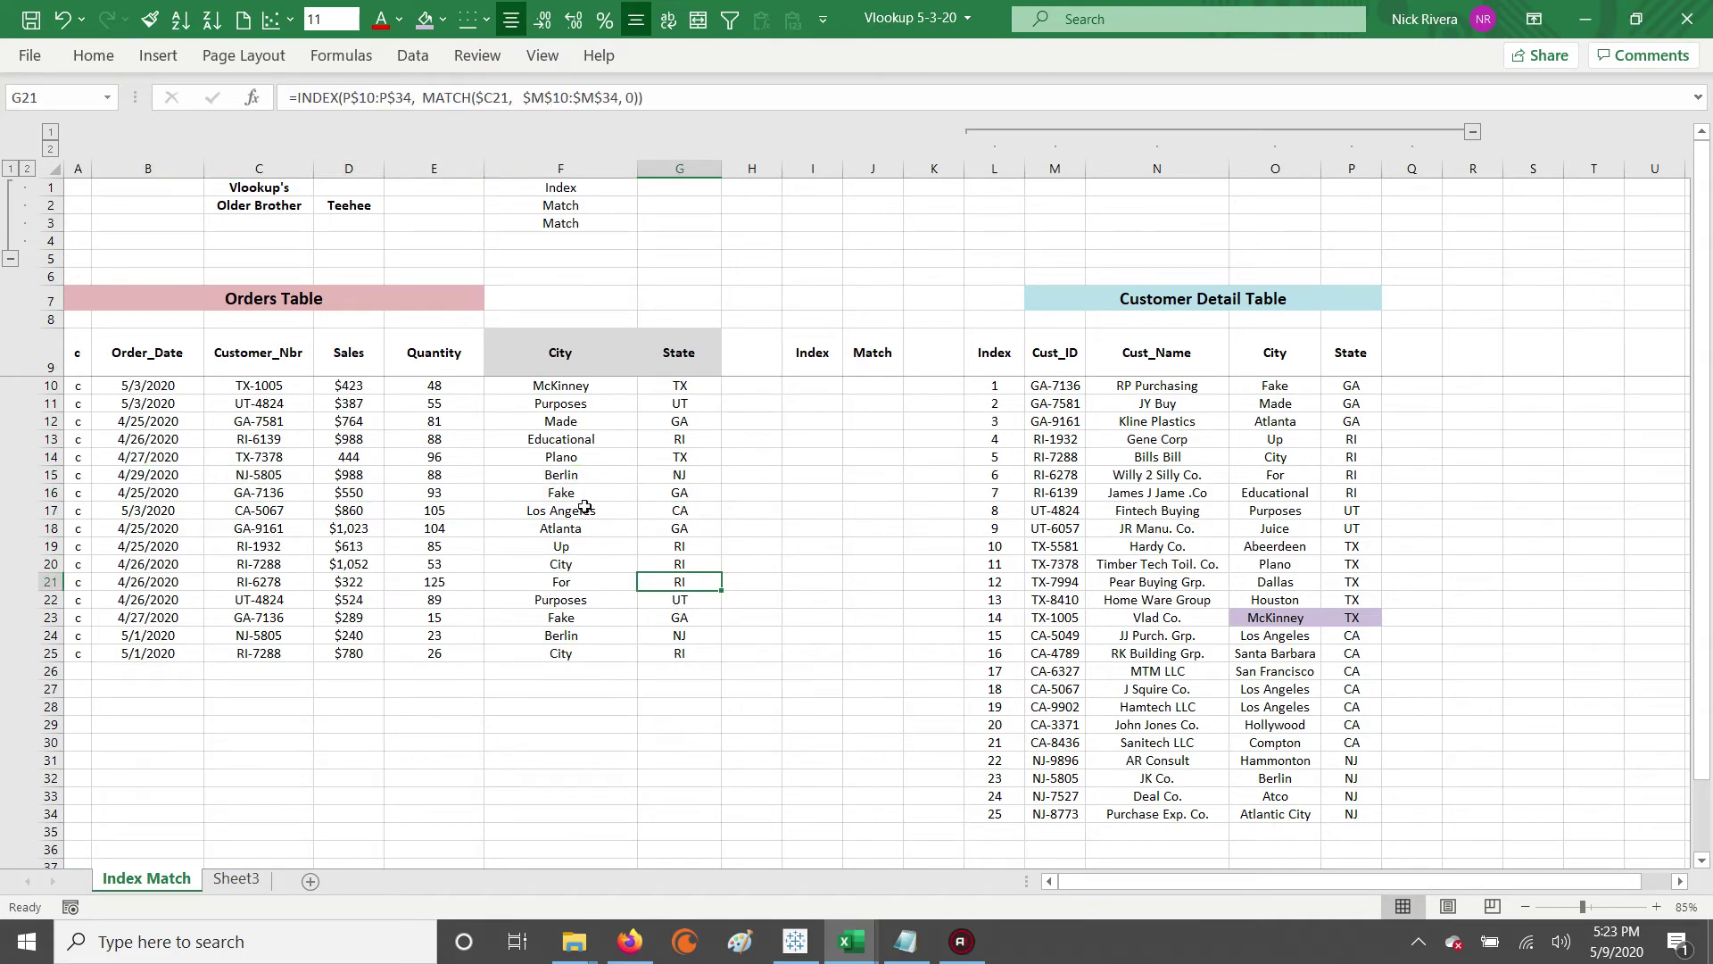
{"action": "left_click", "coordinate": [148, 459]}
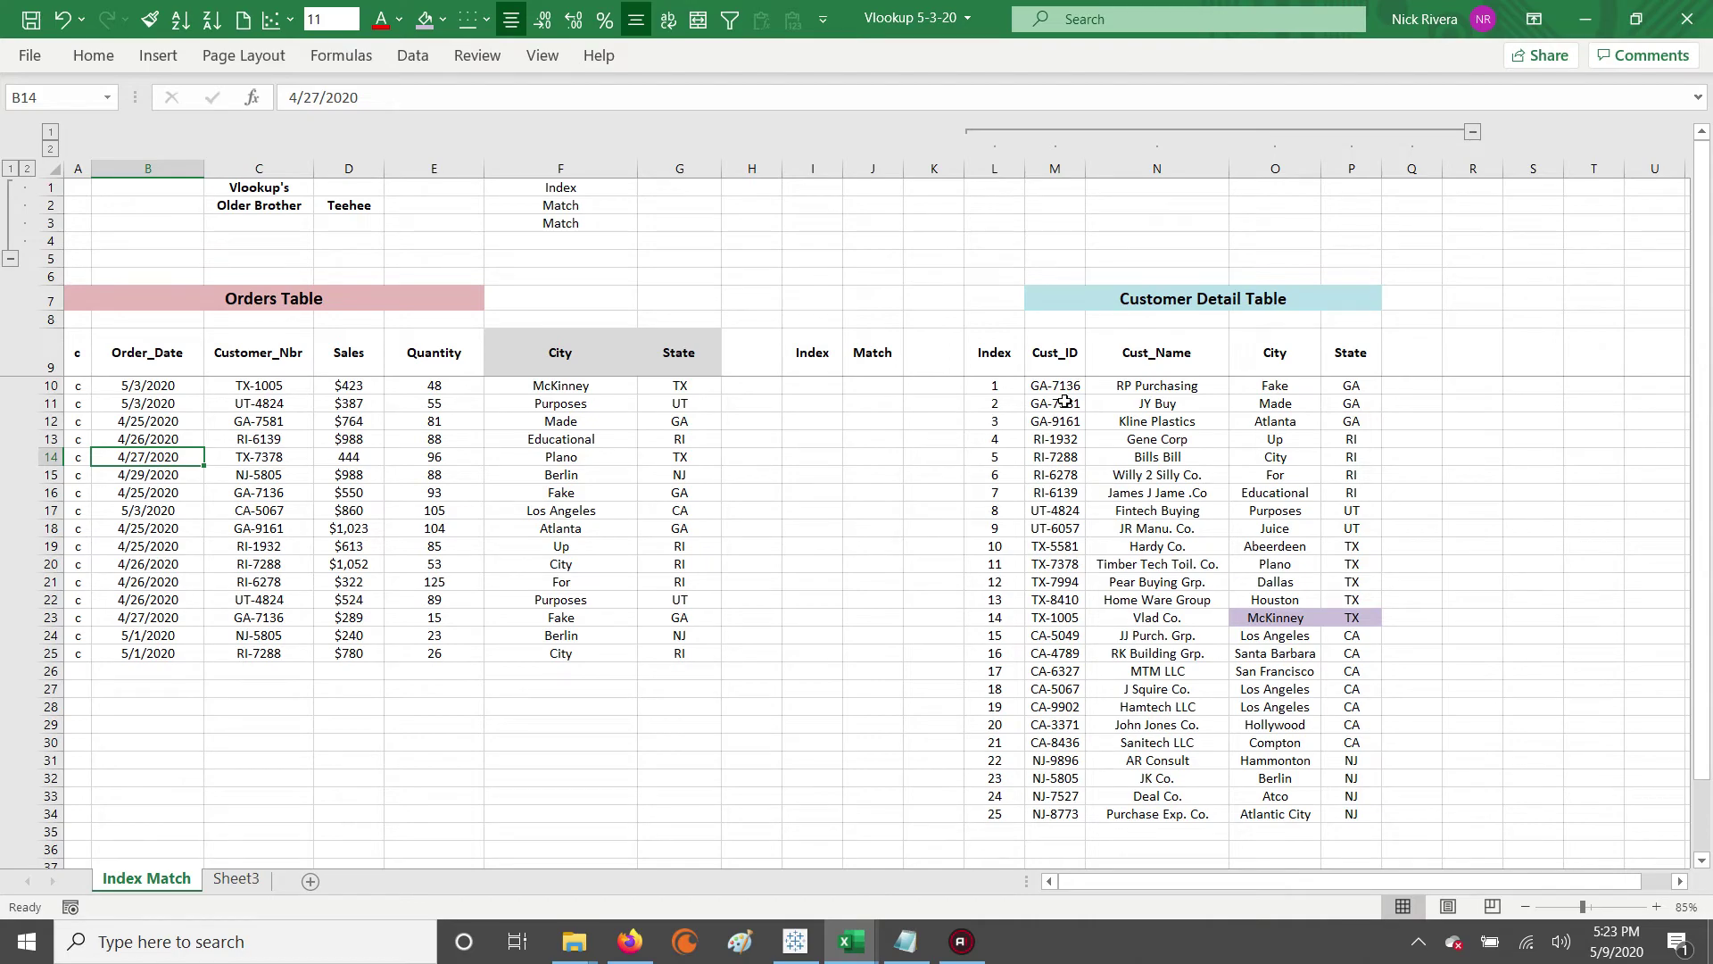
{"action": "left_click_drag", "start_coordinate": [138, 457], "coordinate": [702, 465]}
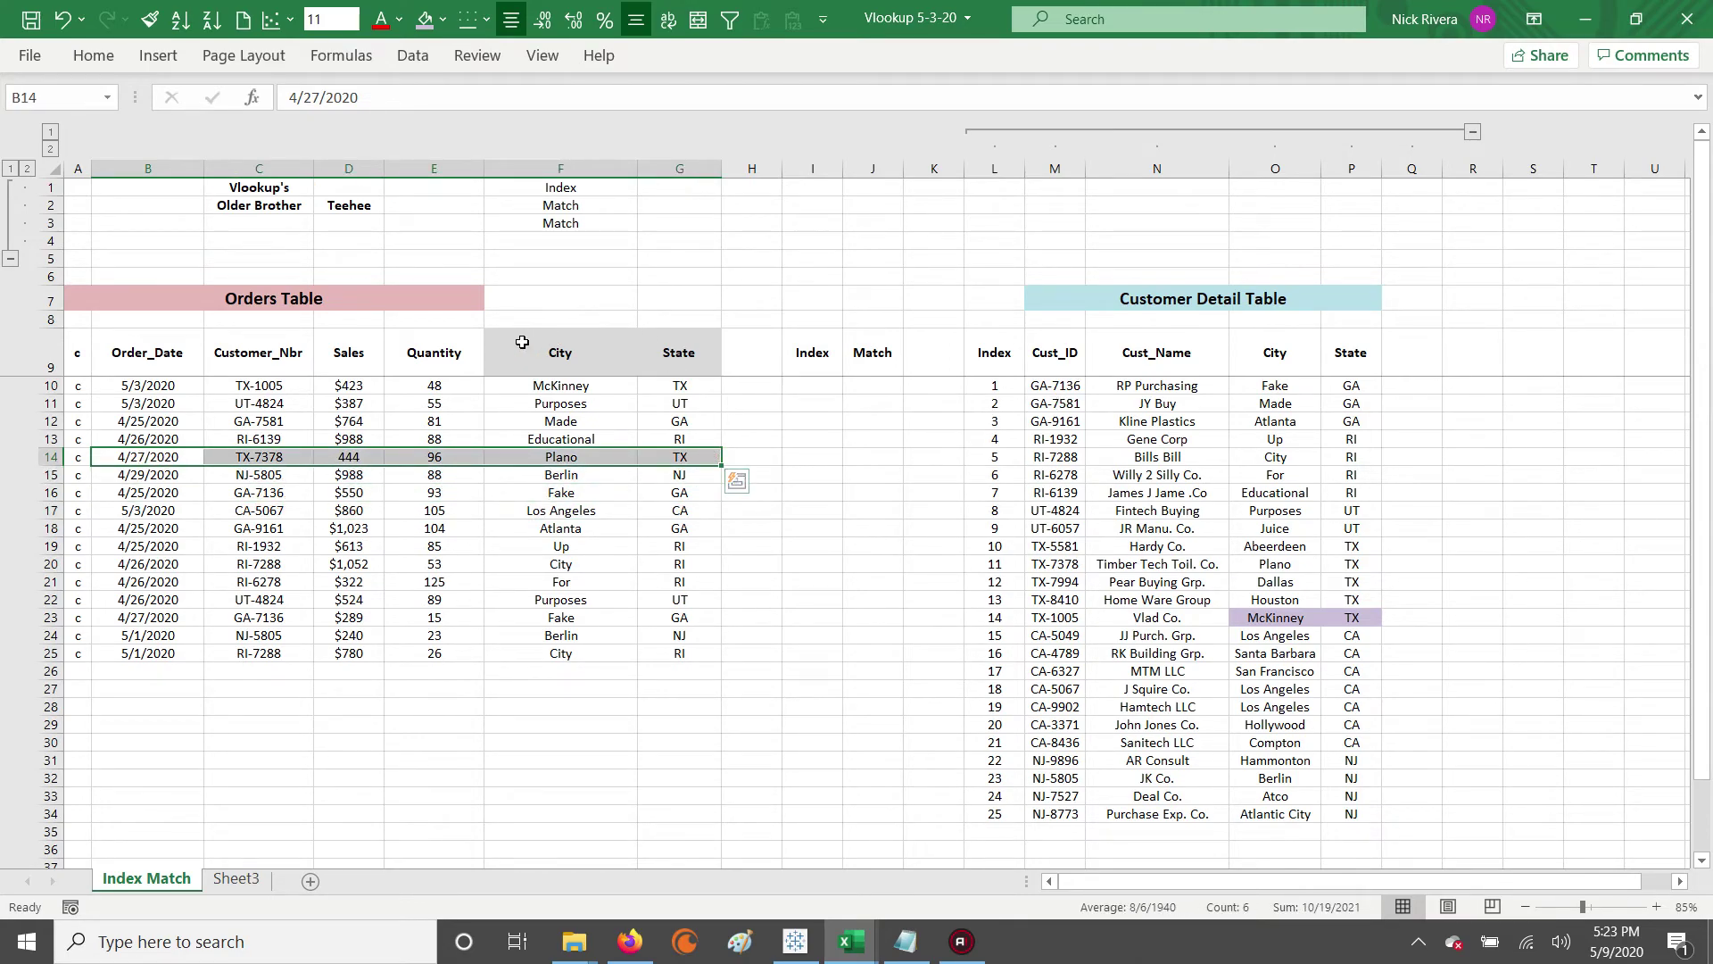
Review the heading area across rows 8 and 9, and the labels in C1:C2 and F1:F3.
{"action": "left_click", "coordinate": [629, 347]}
{"action": "left_click_drag", "start_coordinate": [629, 347], "coordinate": [1613, 373]}
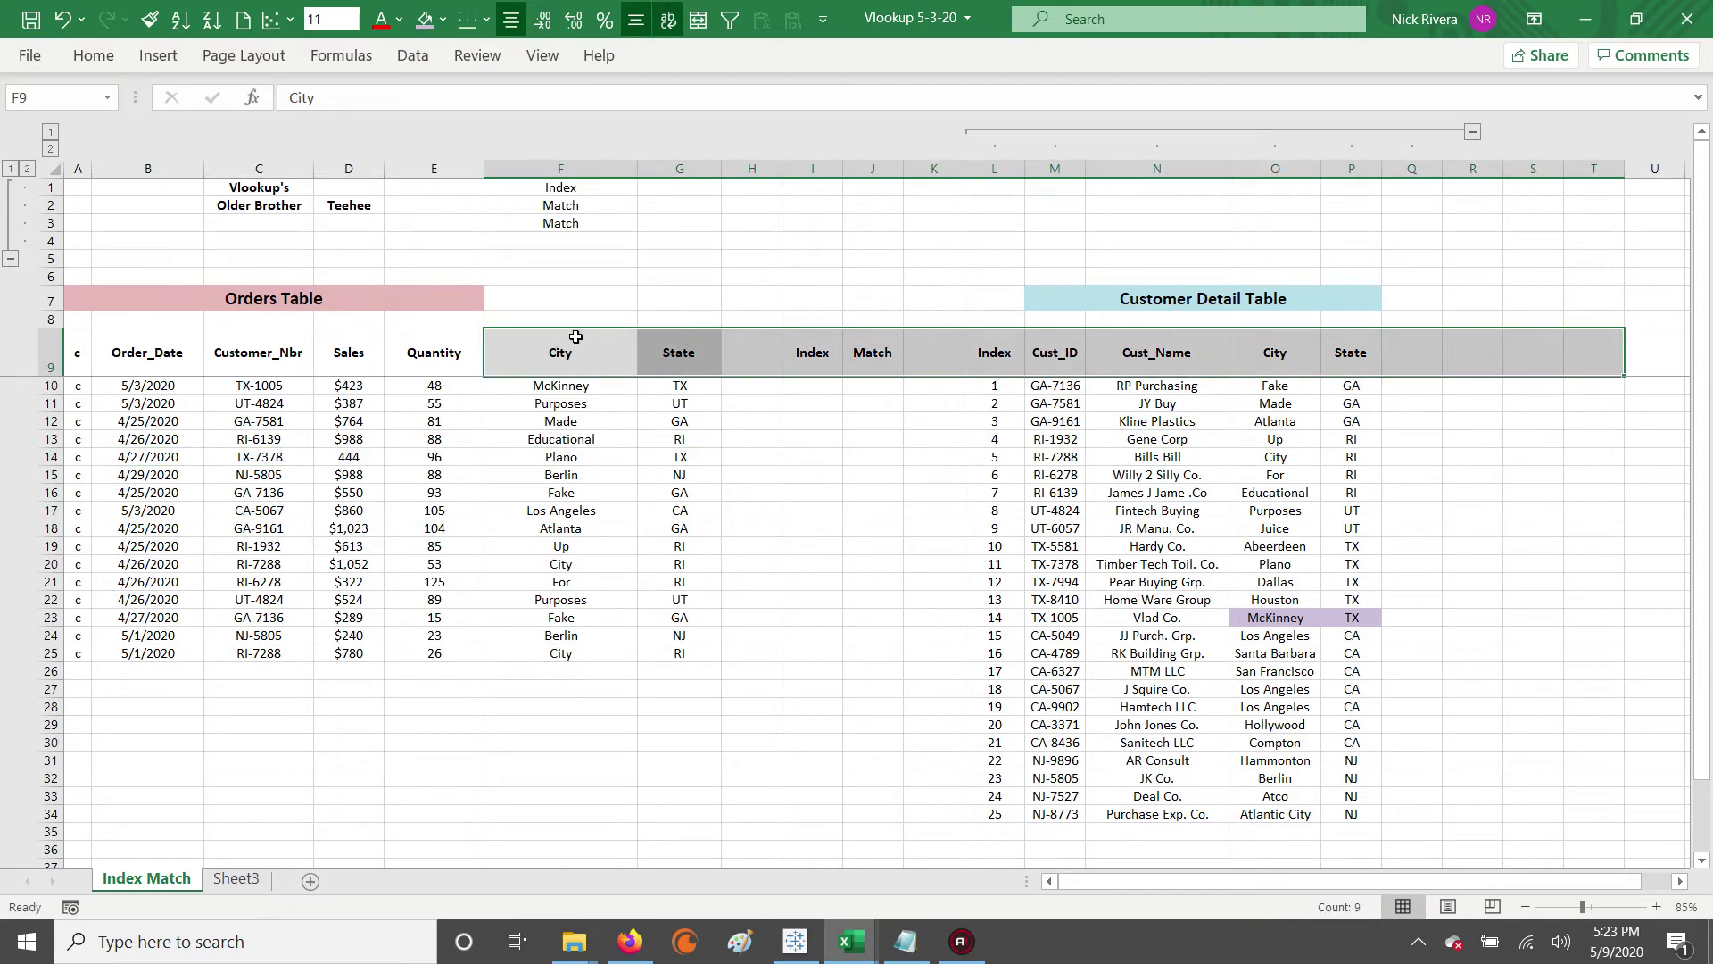
{"action": "left_click", "coordinate": [546, 319]}
{"action": "left_click_drag", "start_coordinate": [695, 322], "coordinate": [1597, 321]}
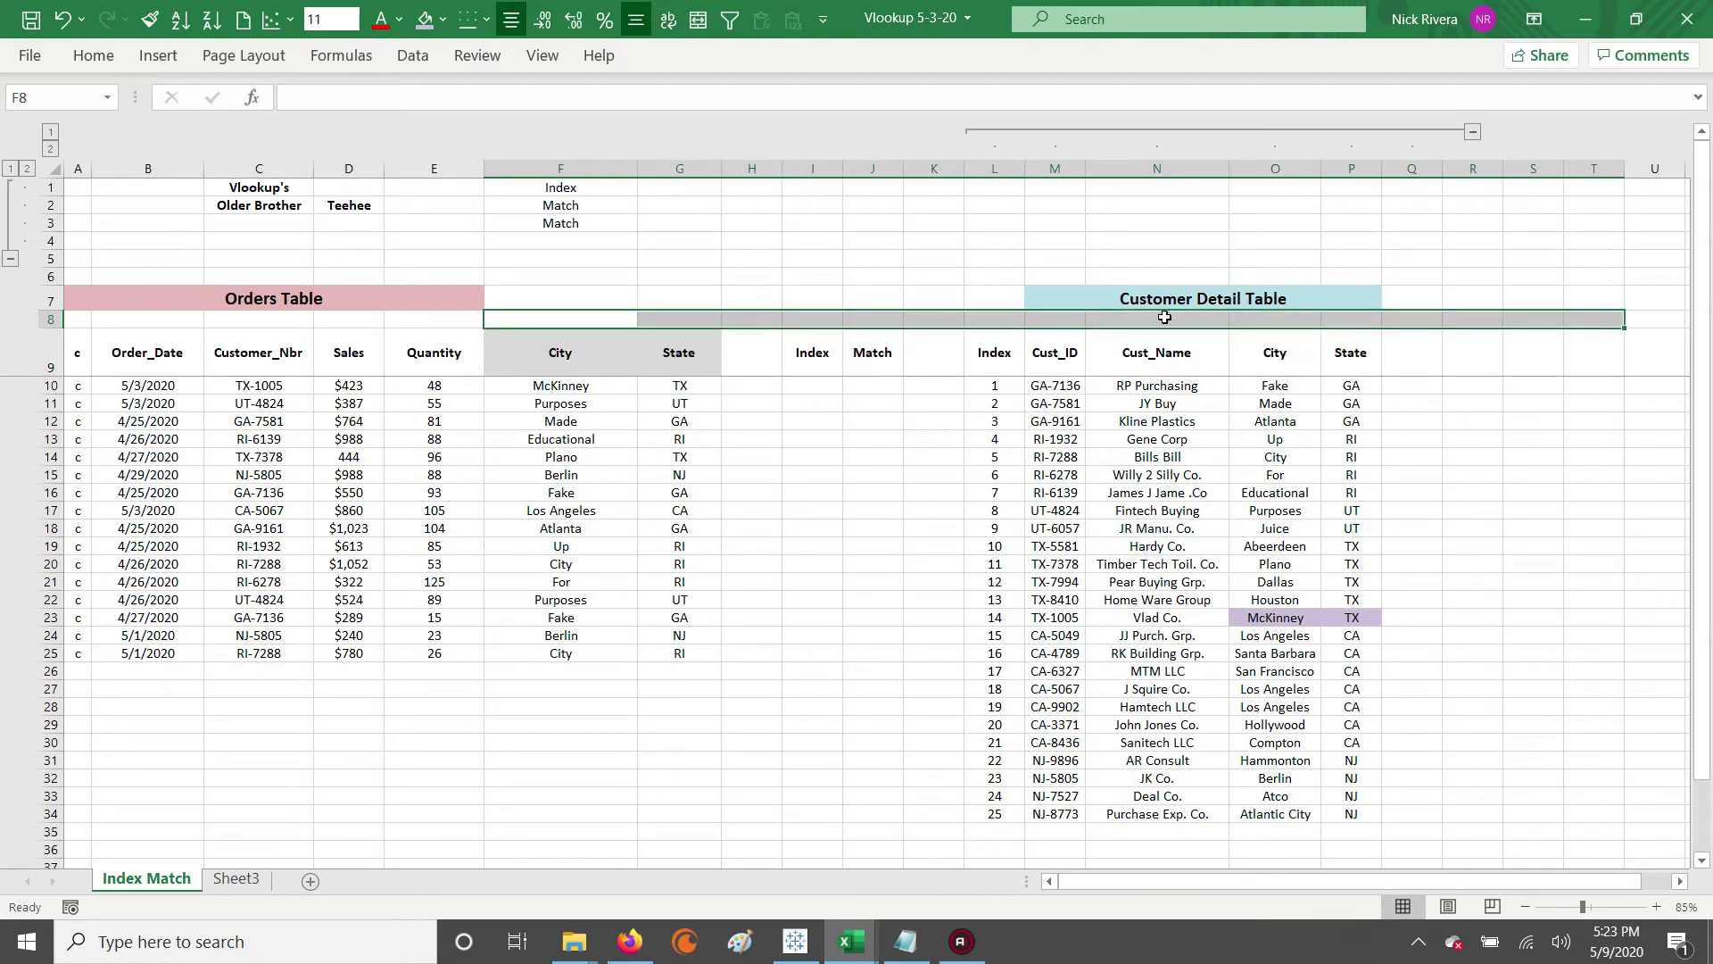
{"action": "left_click", "coordinate": [580, 259]}
{"action": "mouse_move", "coordinate": [570, 192]}
{"action": "left_mouse_down"}
{"action": "mouse_move", "coordinate": [571, 225]}
{"action": "mouse_move", "coordinate": [575, 206]}
{"action": "left_mouse_up"}
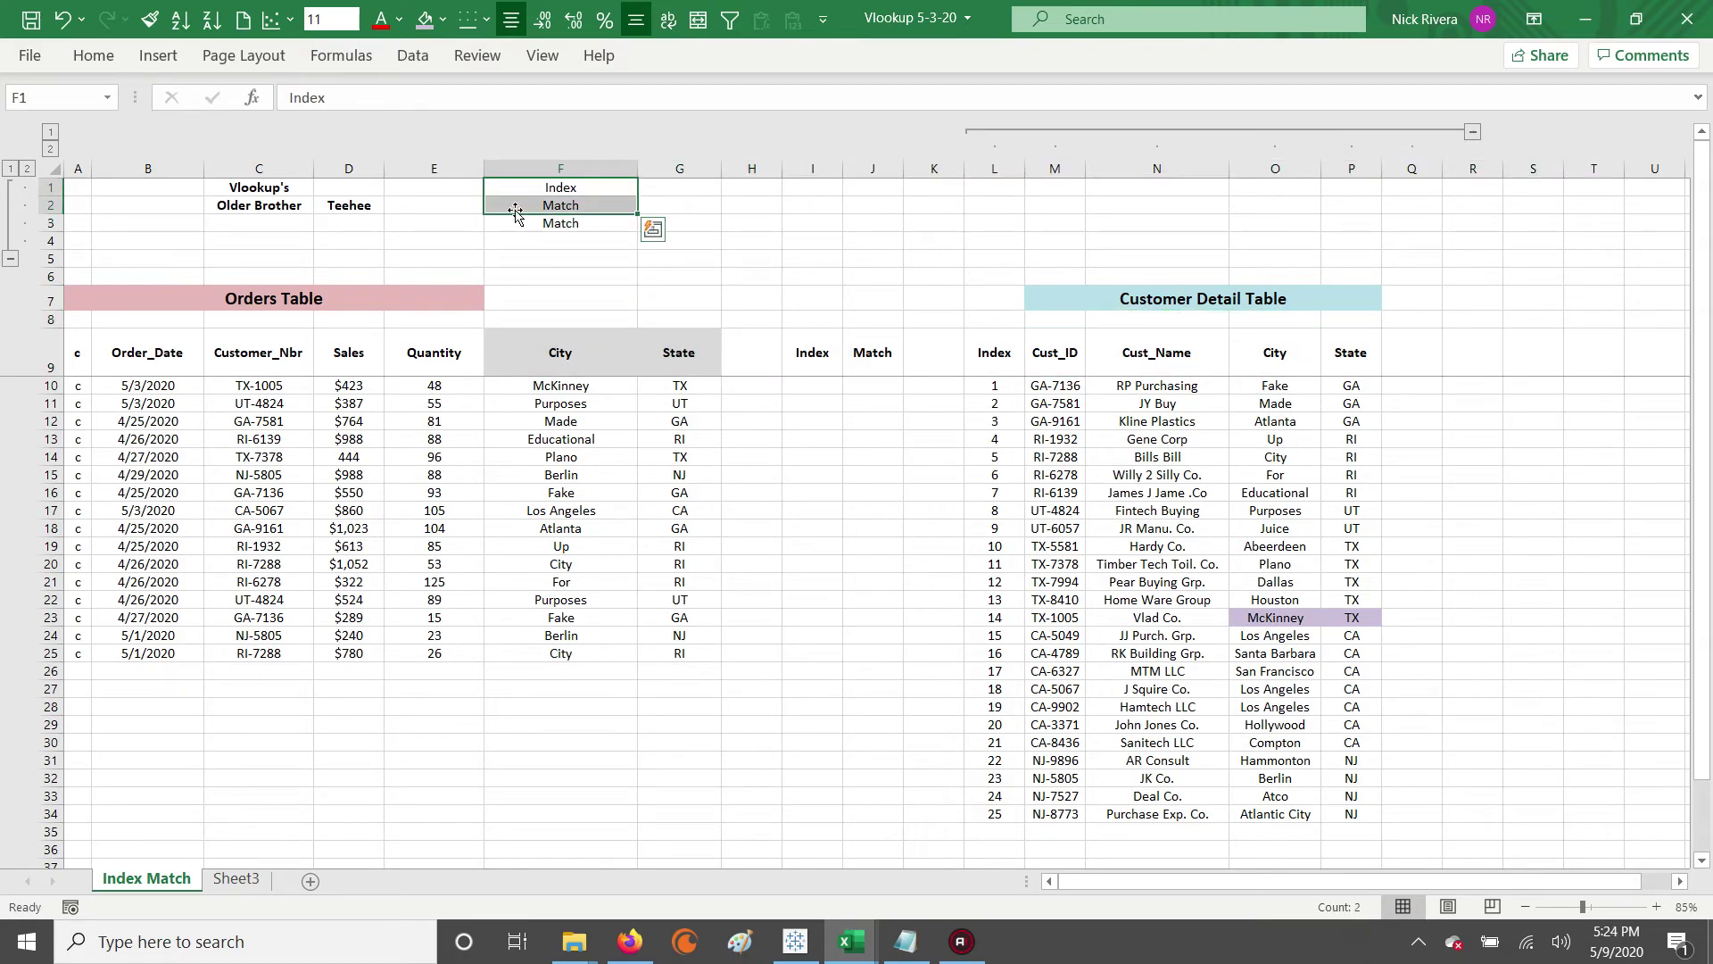
{"action": "left_click", "coordinate": [251, 205]}
{"action": "left_click", "coordinate": [259, 189]}
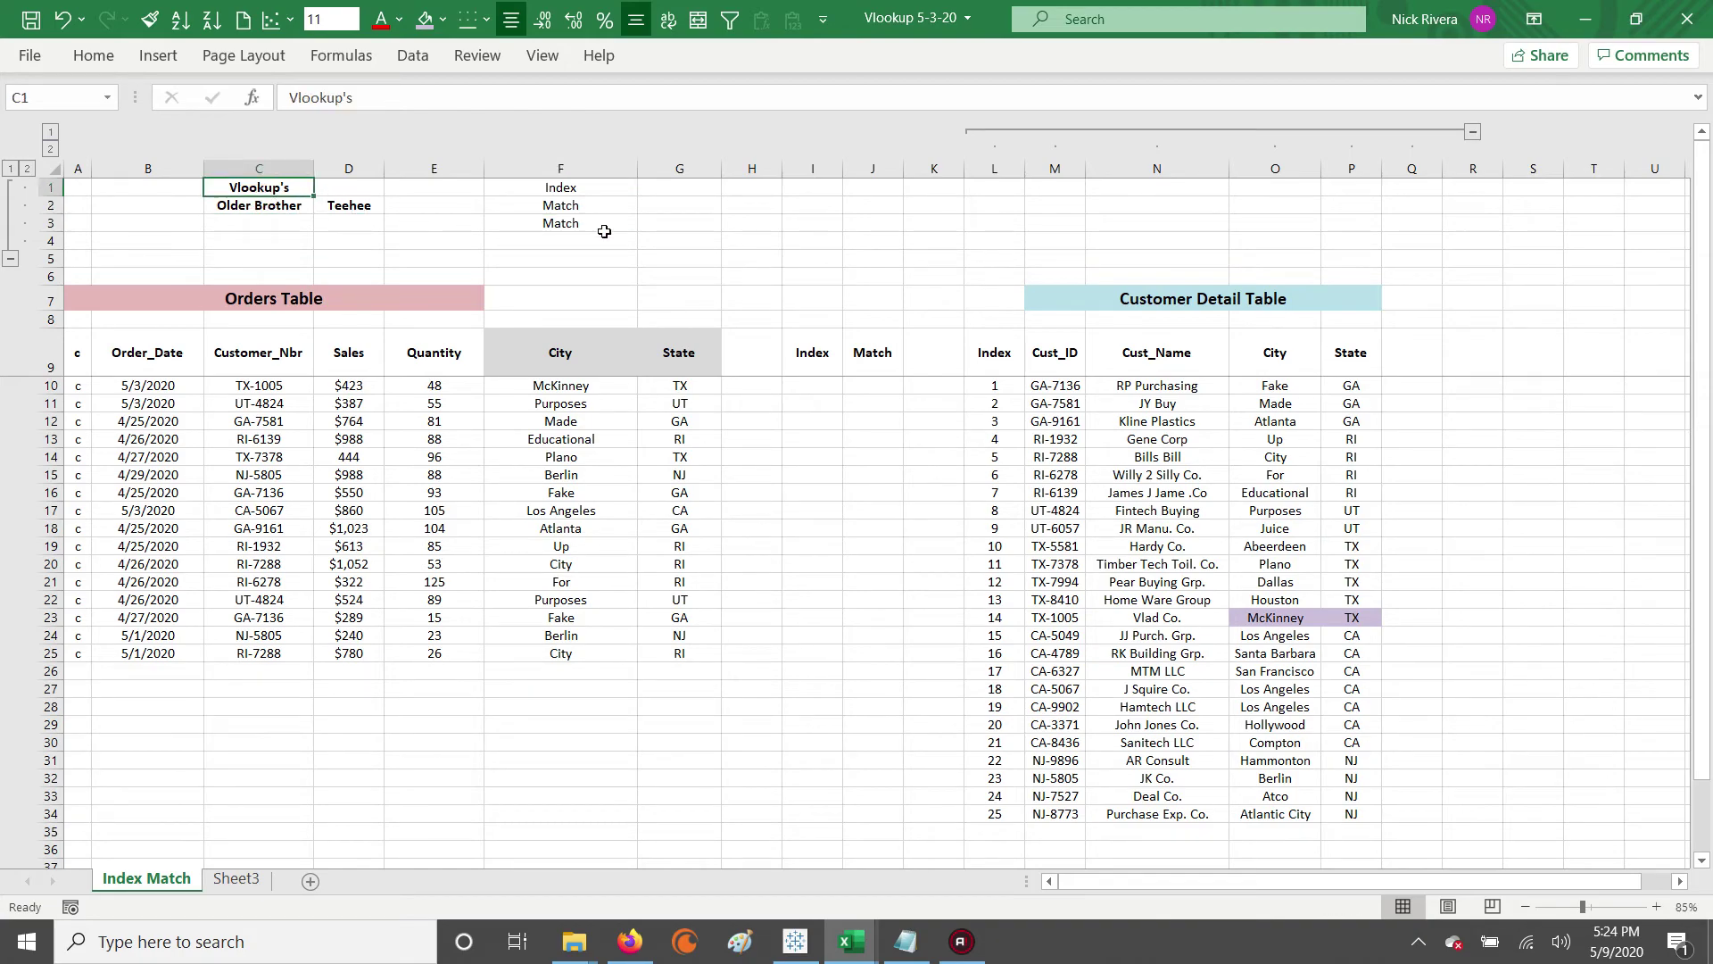
{"action": "mouse_move", "coordinate": [565, 193]}
{"action": "left_mouse_down"}
{"action": "mouse_move", "coordinate": [571, 222]}
{"action": "mouse_move", "coordinate": [572, 205]}
{"action": "left_mouse_up"}
{"action": "left_click", "coordinate": [571, 222], "text": "ctrl"}
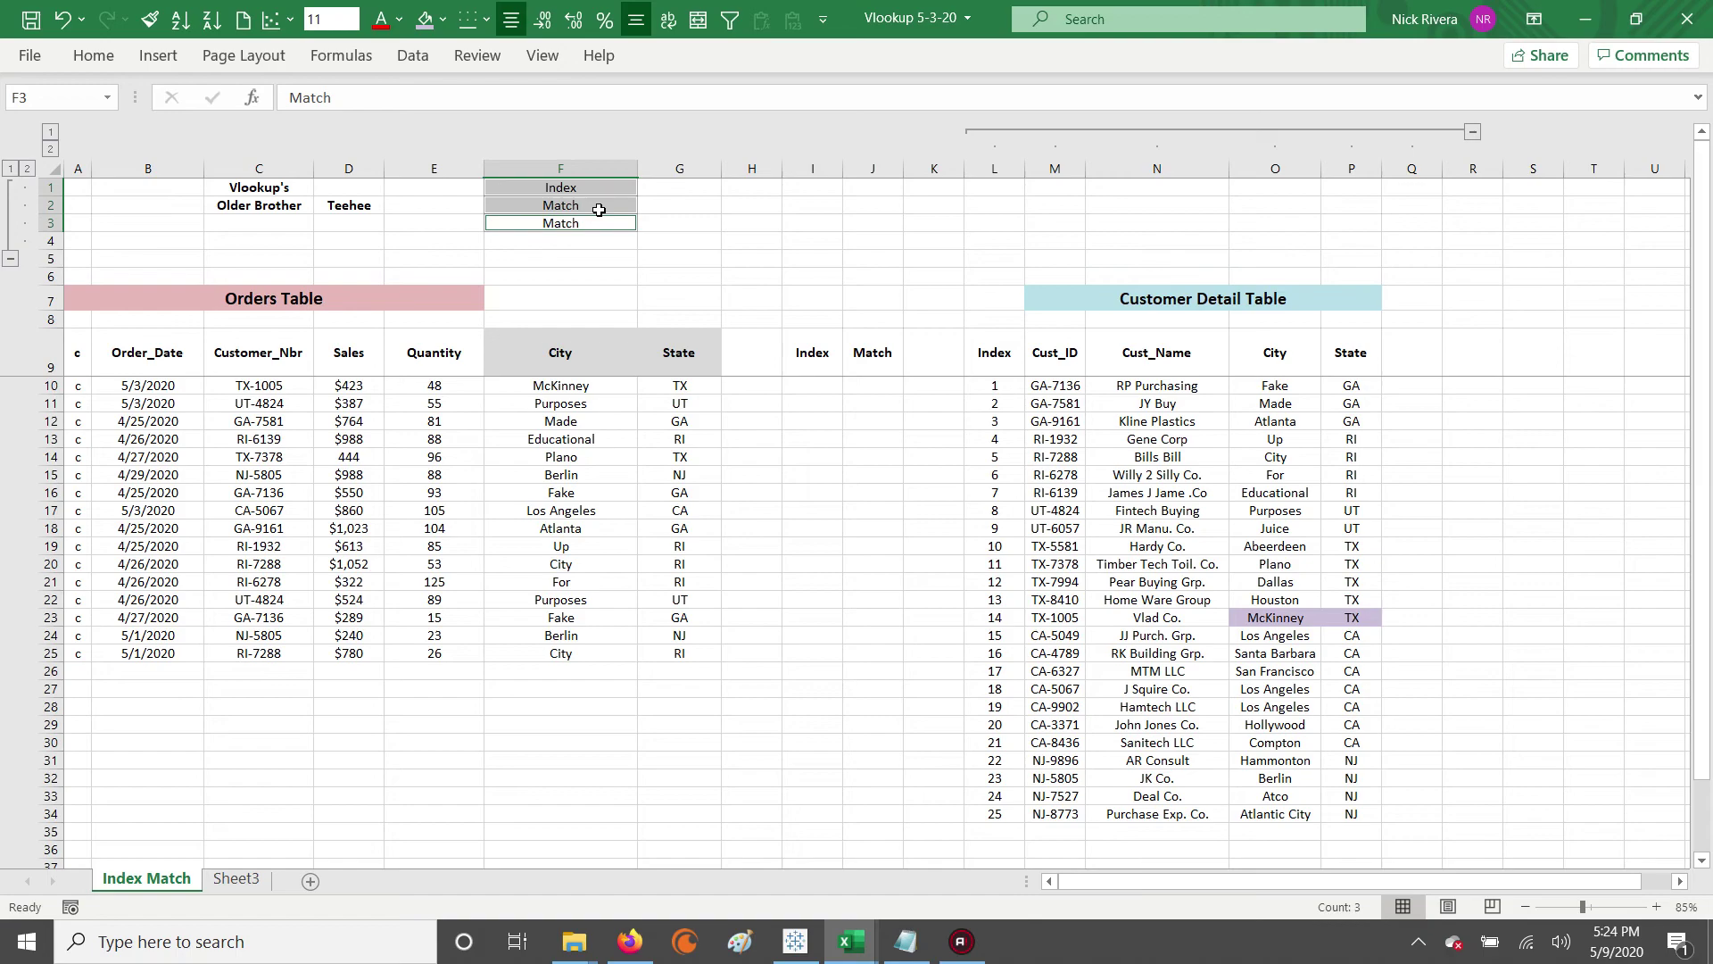
{"action": "left_click_drag", "start_coordinate": [601, 188], "coordinate": [603, 225]}
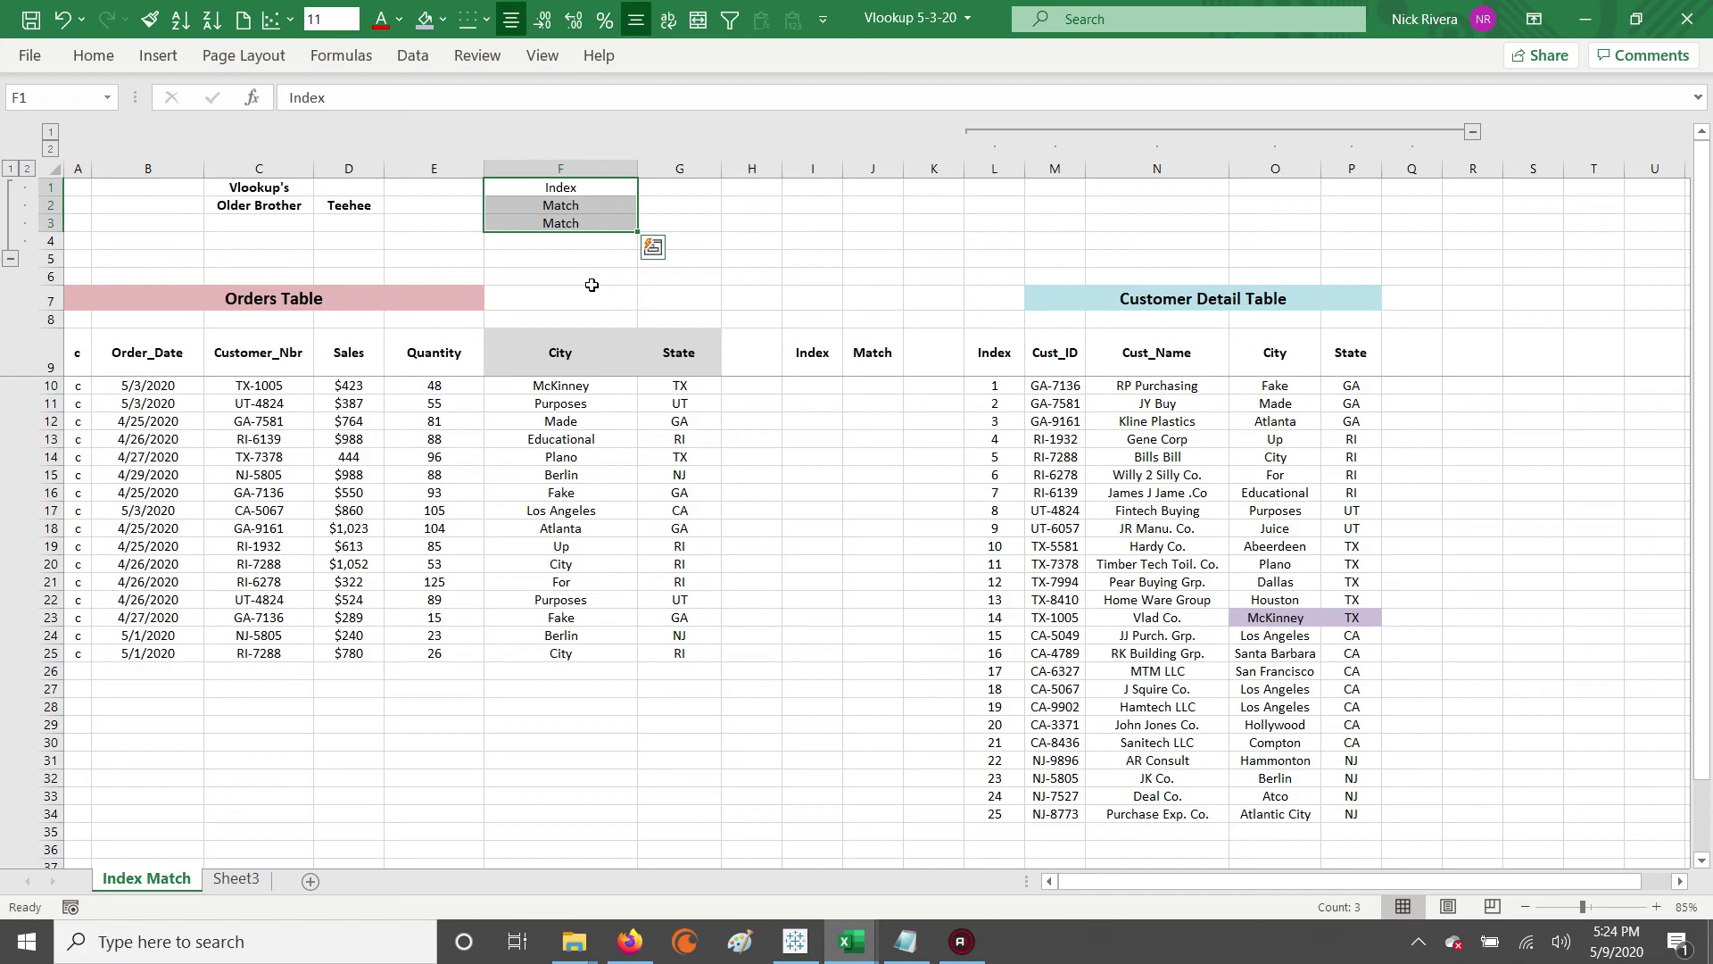
{"action": "left_click_drag", "start_coordinate": [411, 255], "coordinate": [530, 258]}
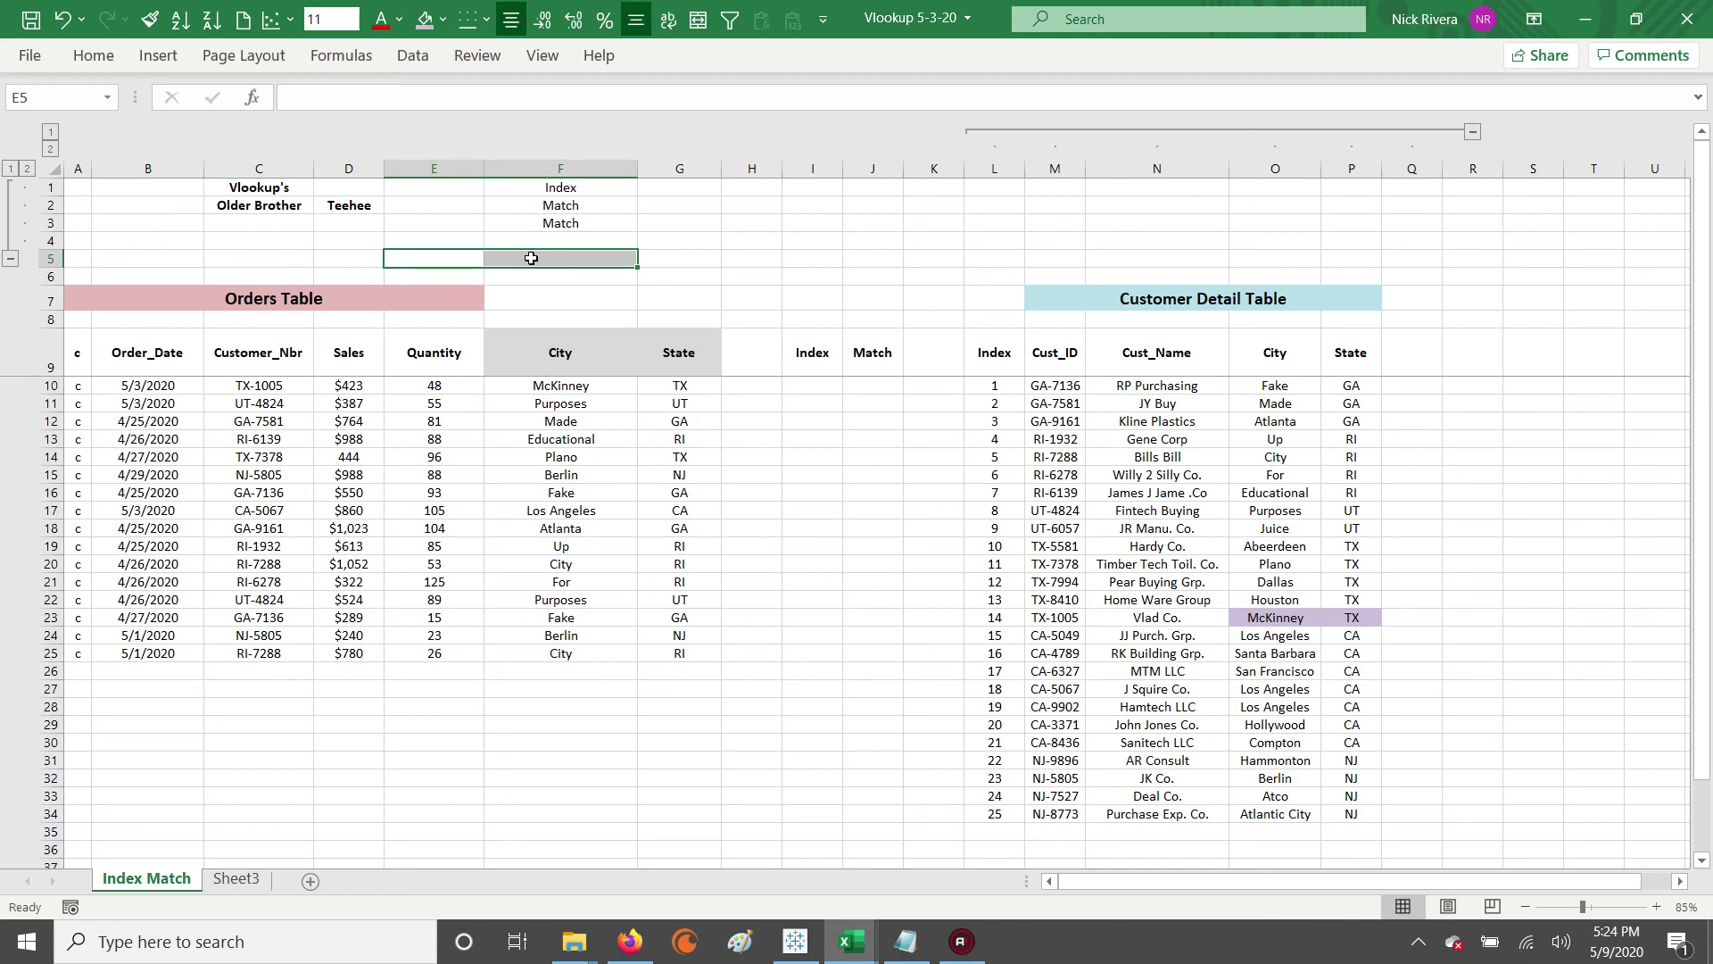
{"action": "left_click_drag", "start_coordinate": [435, 259], "coordinate": [879, 279]}
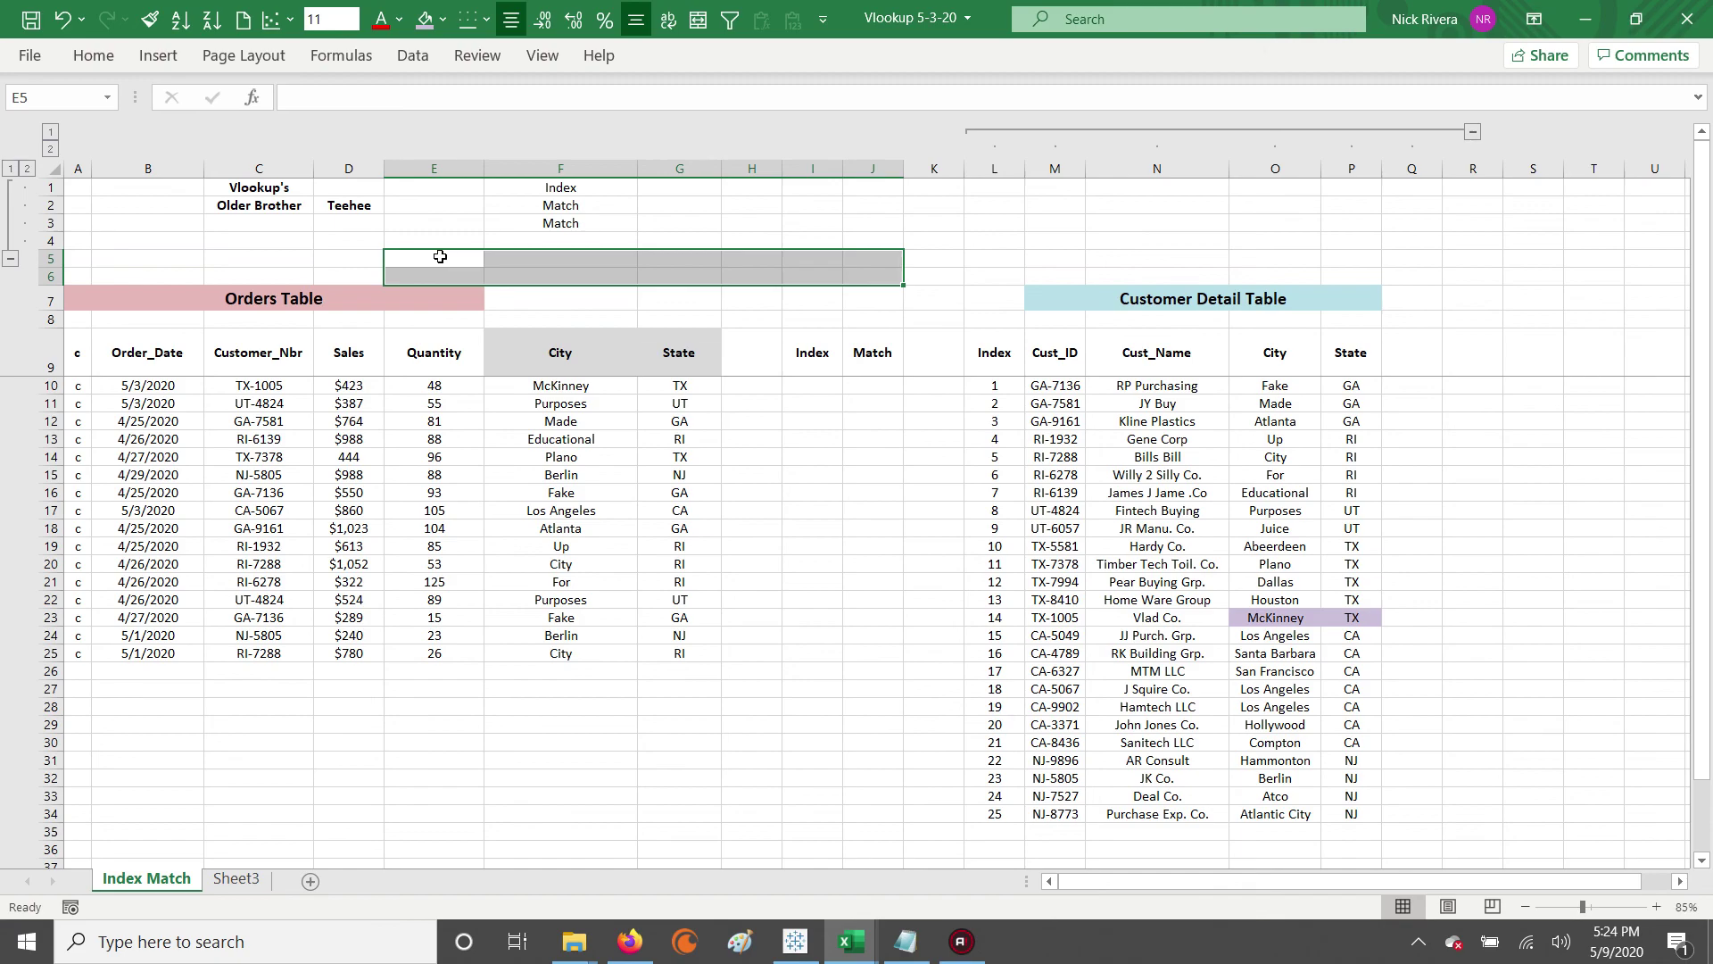
{"action": "left_click_drag", "start_coordinate": [348, 239], "coordinate": [867, 284]}
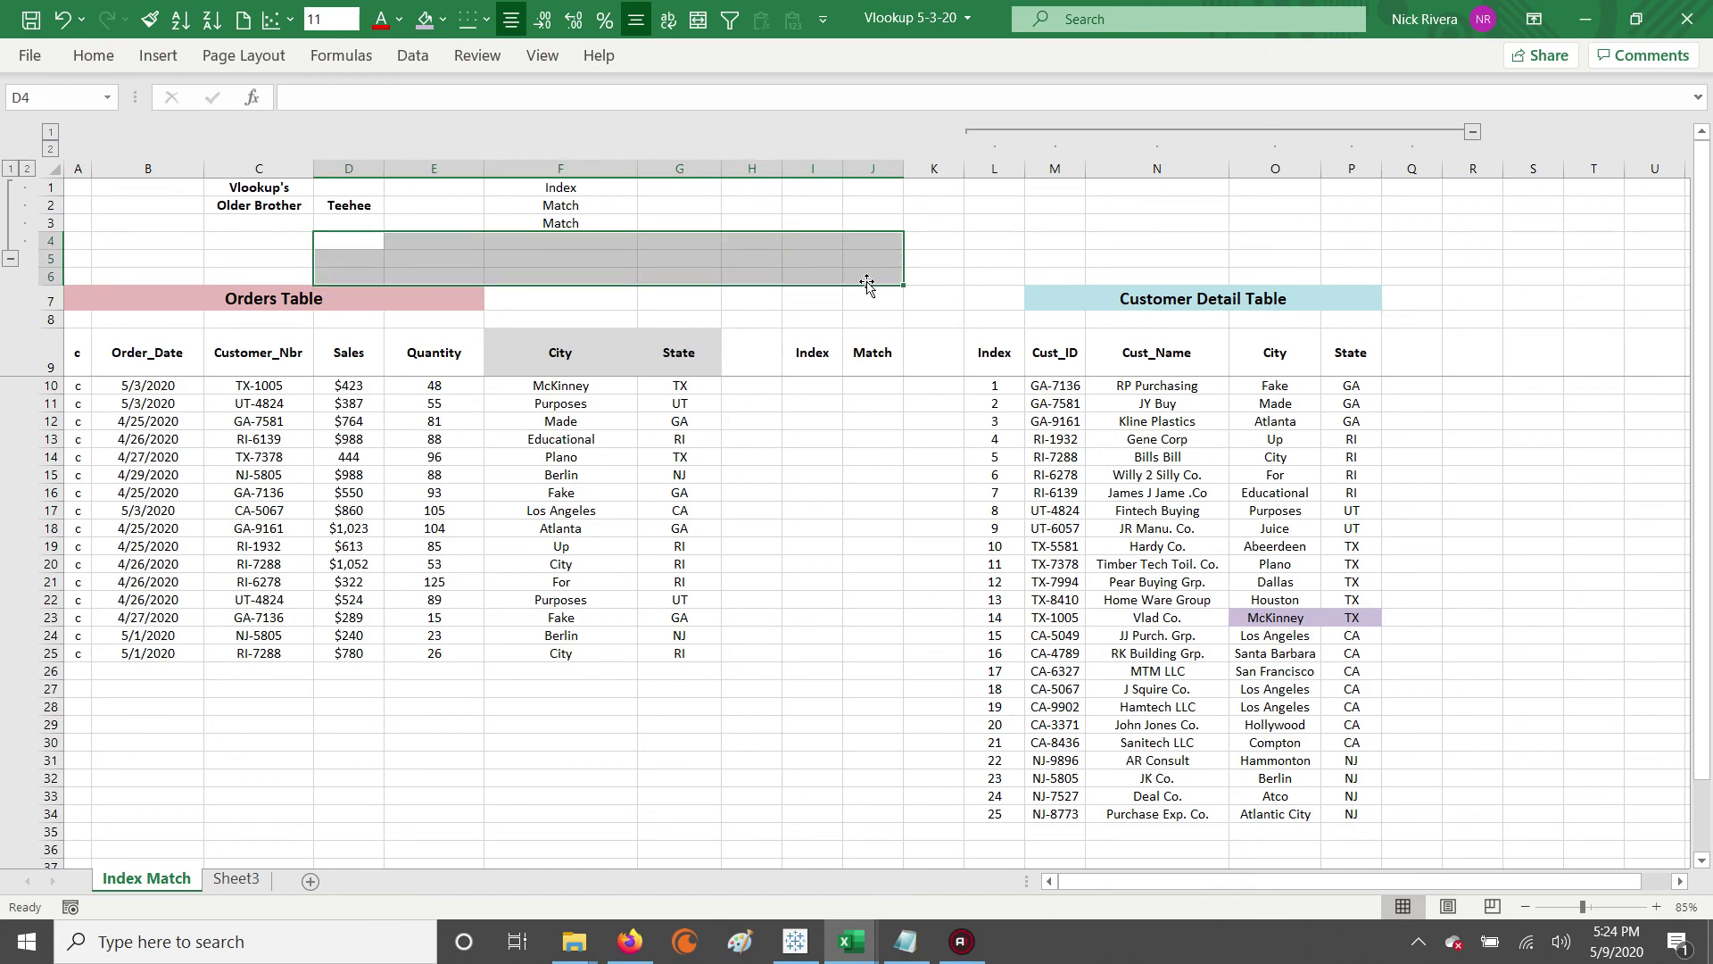